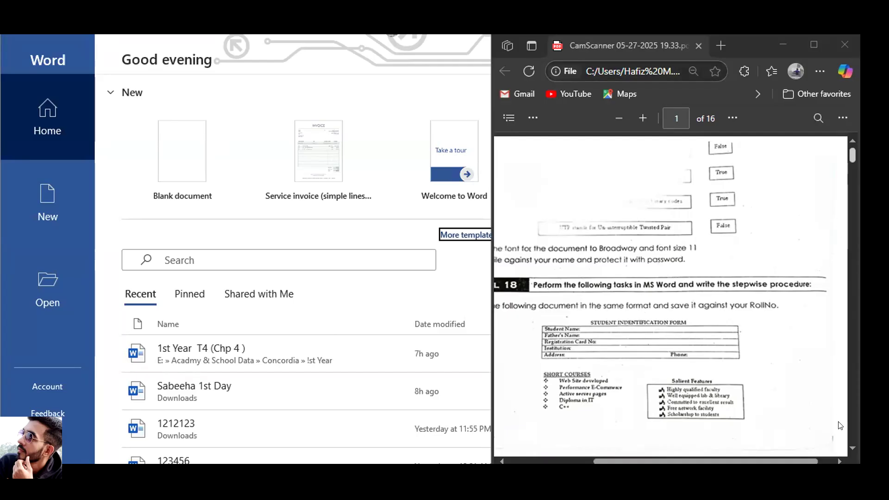
- Create a blank document and set up its page with a paper size and narrow margins
click(188, 159)
click(168, 160)
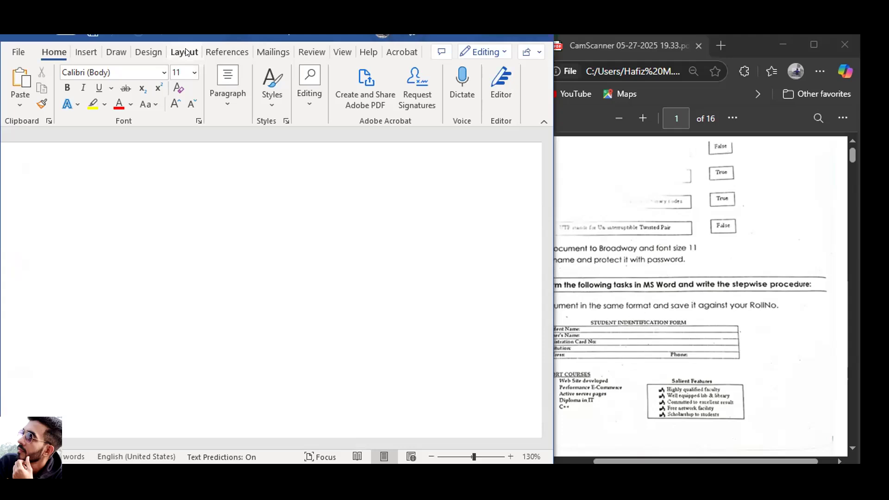
click(186, 52)
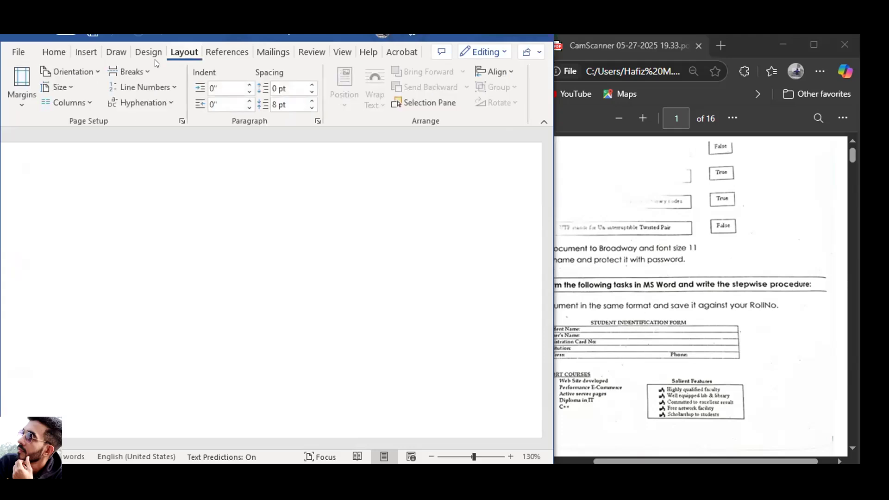
click(70, 87)
click(86, 273)
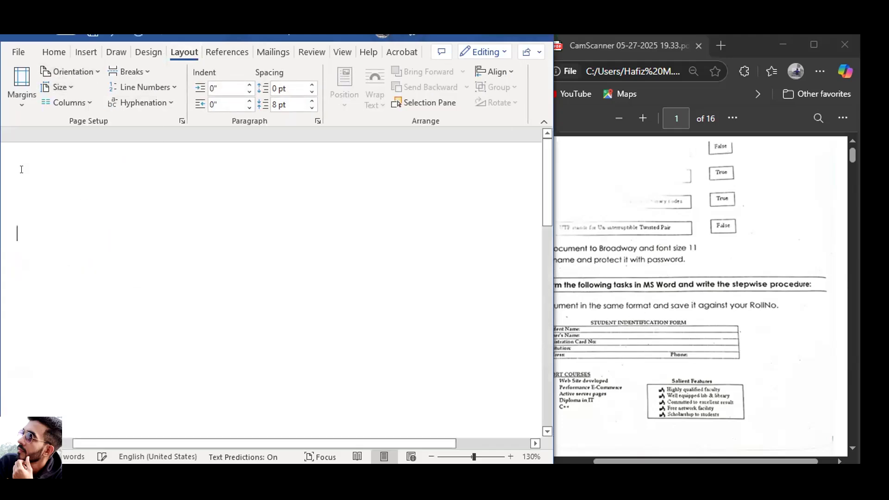
click(28, 105)
click(77, 225)
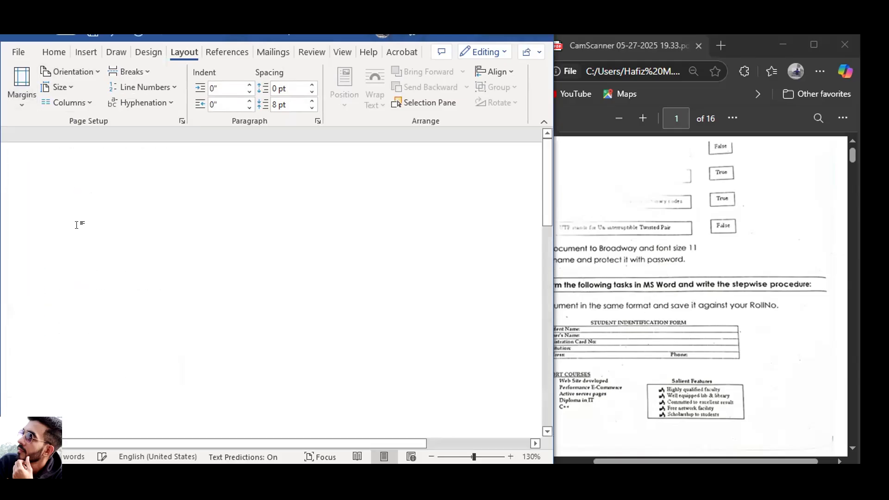
scroll(464, 442, down, 4)
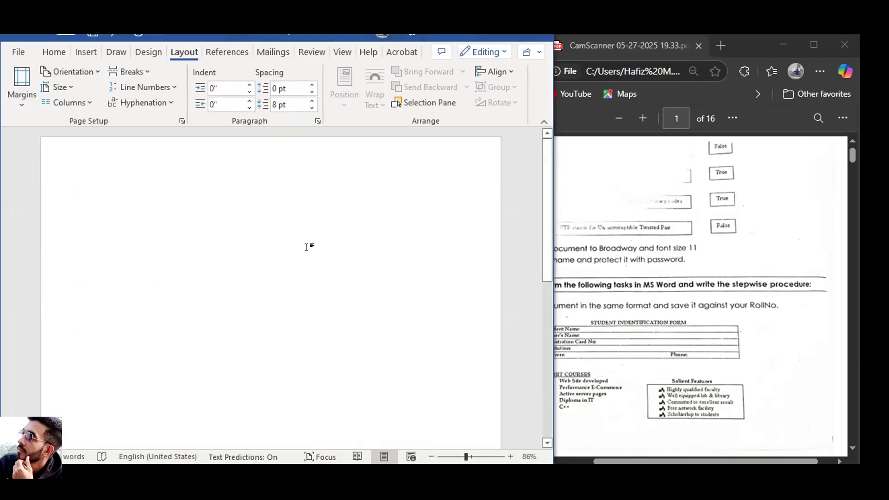
- Enter the heading's first word, STUDENT, on the first line of the document
click(663, 447)
scroll(662, 446, left, 2)
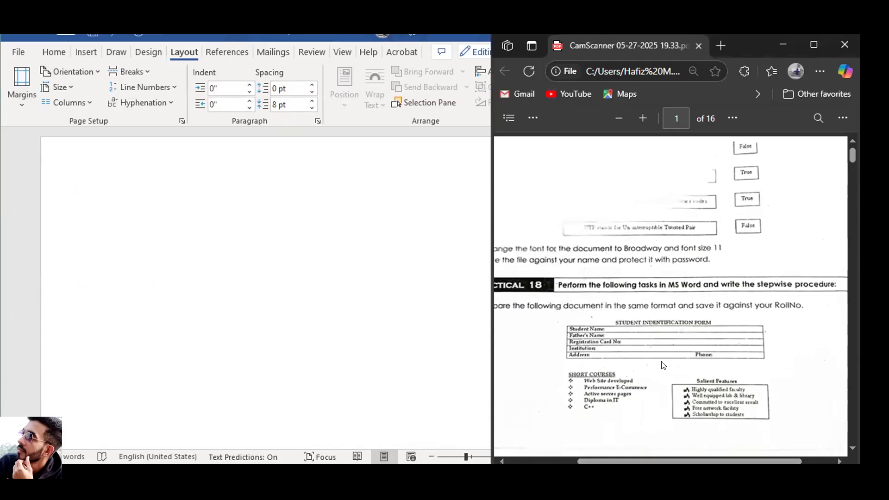
scroll(652, 447, left, 1)
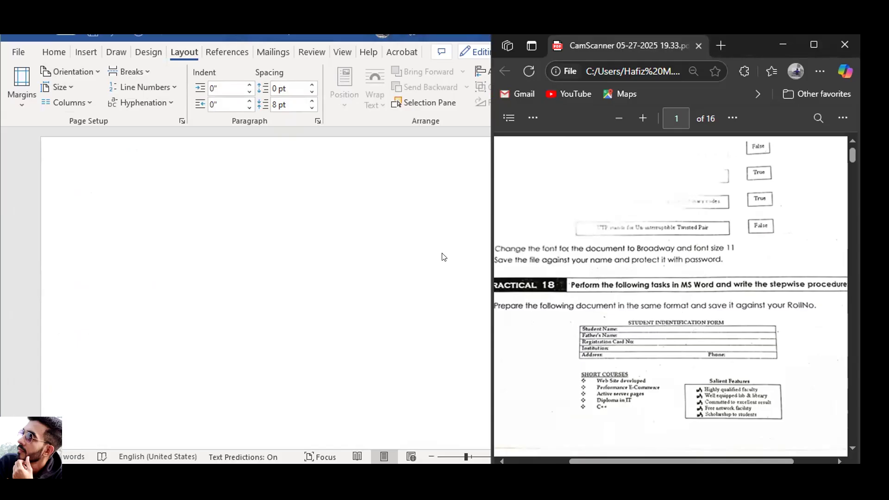
click(123, 181)
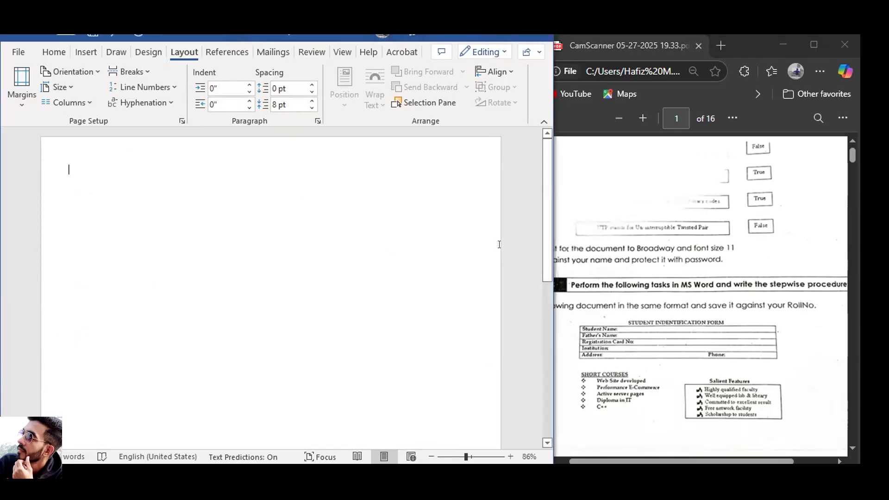
text(STUDEN)
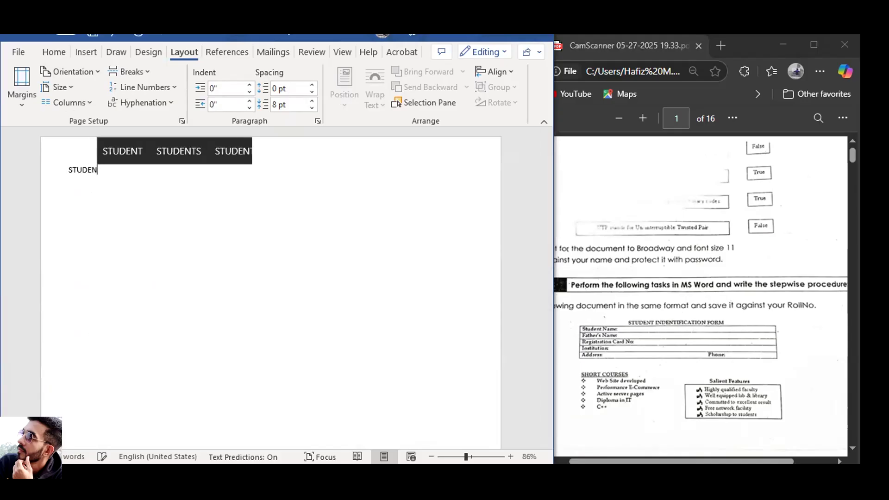
text(T)
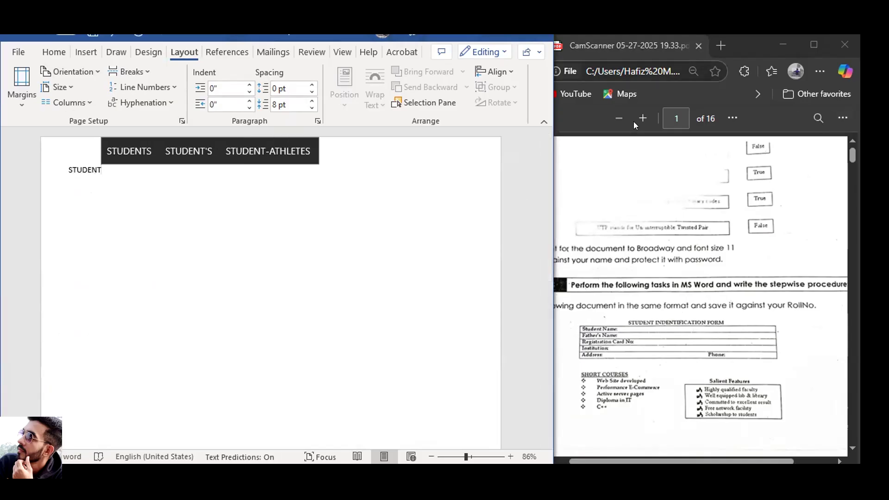
- Enlarge the sample form in the PDF and narrow the document window so the form and course lists show beside it
click(634, 117)
click(636, 113)
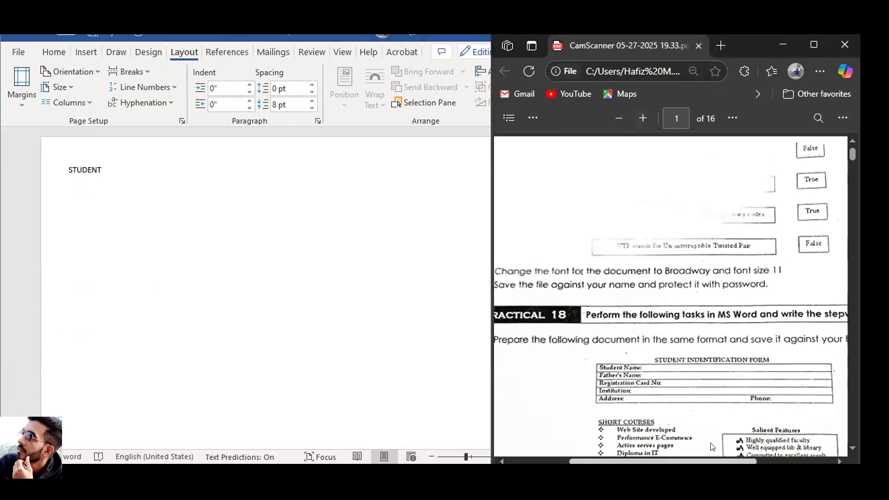
scroll(712, 447, right, 2)
scroll(745, 323, down, 5)
scroll(745, 323, up, 4)
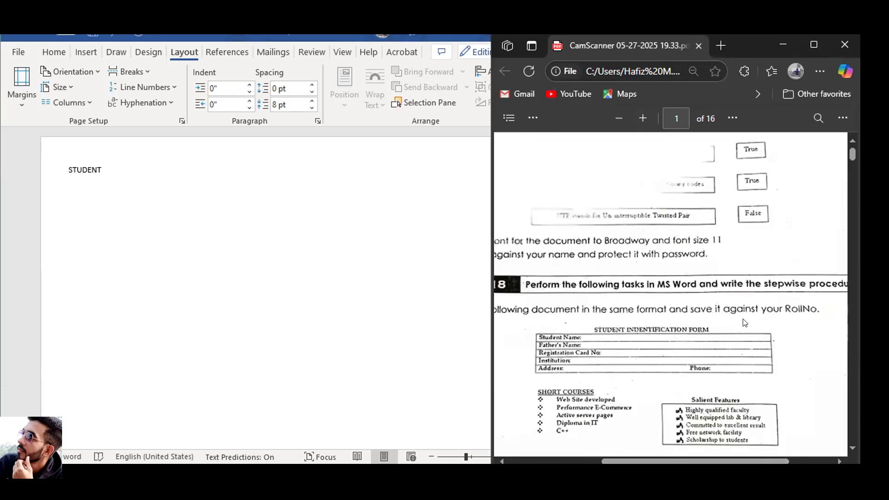
scroll(744, 322, up, 1)
scroll(745, 322, down, 5)
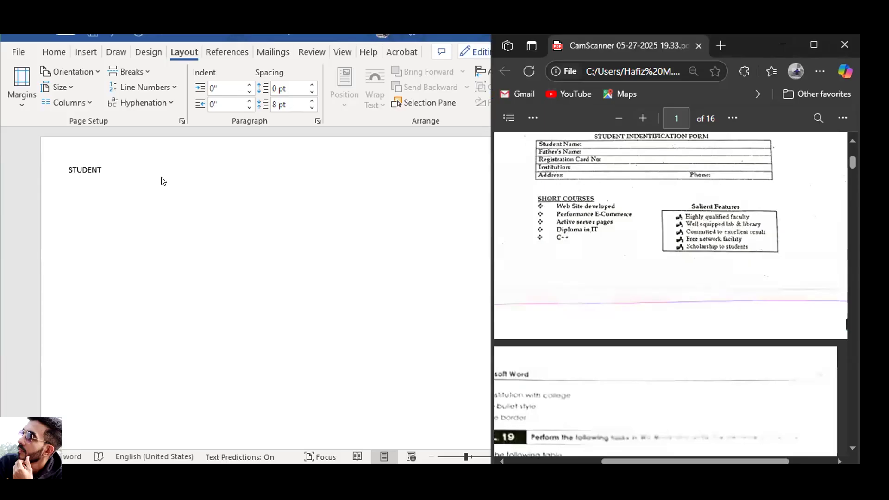
click(123, 171)
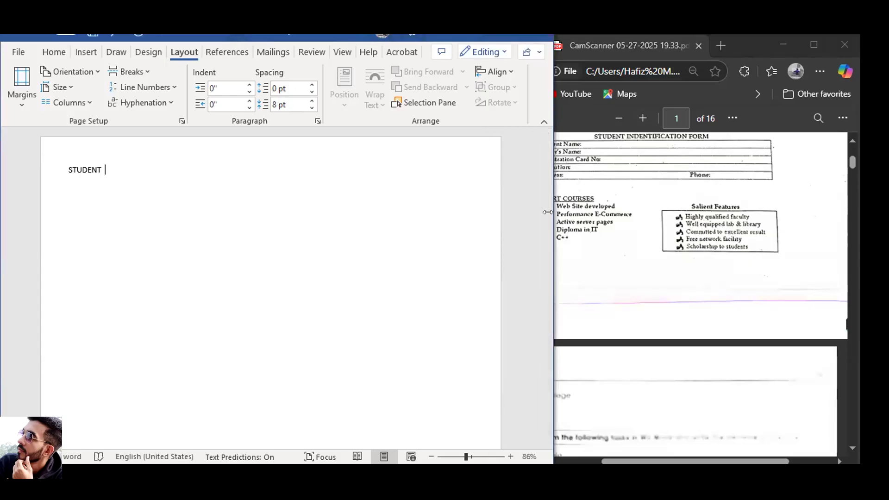
drag(548, 212, 530, 212)
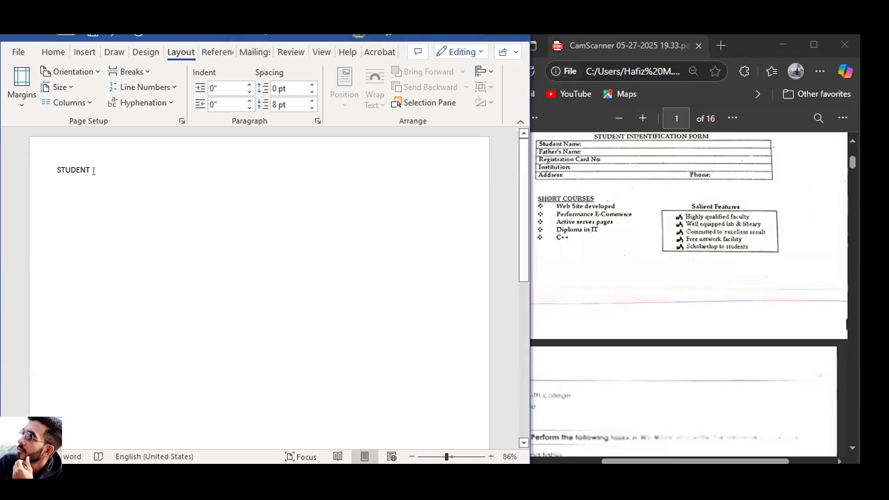
text(iDENTIF)
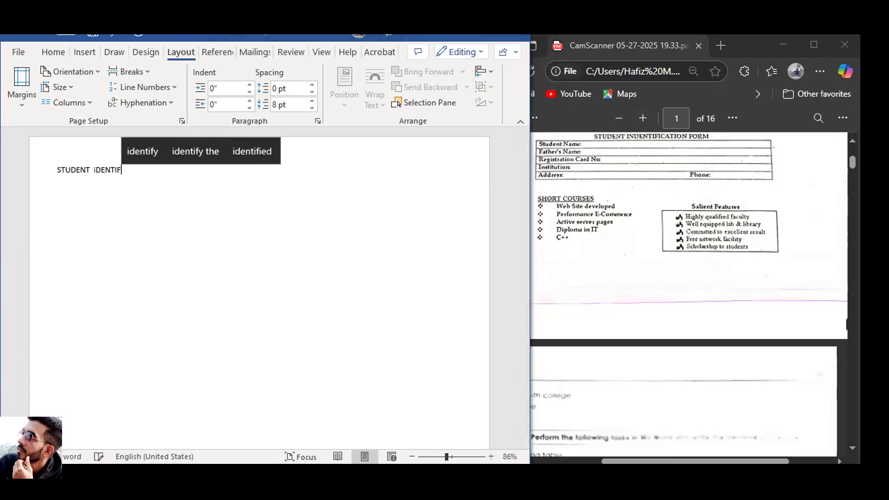
key(BackSpace)
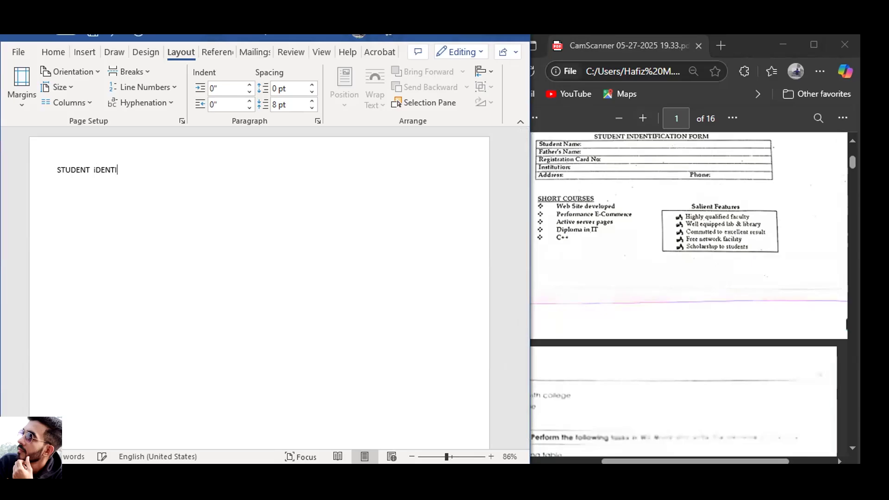
text(FO)
key(Tab)
key(Tab)
key(BackSpace)
key(BackSpace)
key(BackSpace)
text(icatio)
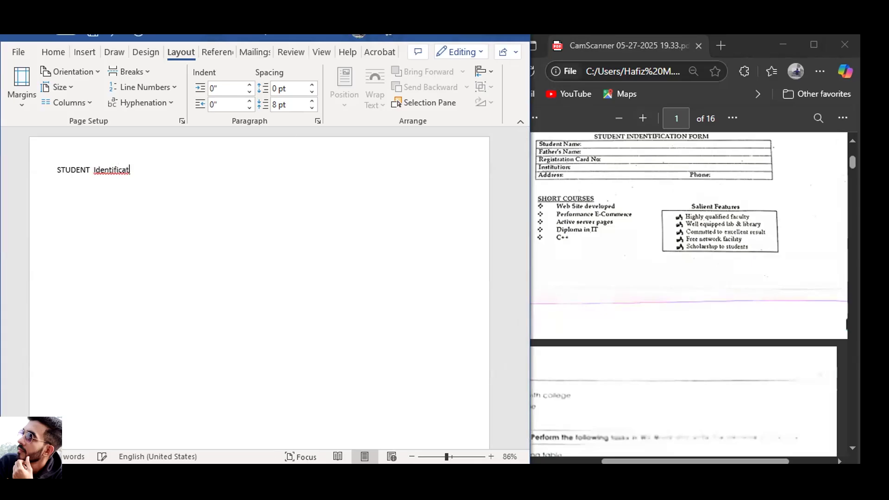
key(BackSpace)
key(BackSpace)
key(BackSpace)
key(BackSpace)
key(BackSpace)
key(BackSpace)
key(BackSpace)
key(BackSpace)
key(BackSpace)
key(BackSpace)
key(BackSpace)
key(BackSpace)
- Complete the heading in capitals so it reads STUDENT IDENTIFICATION FORM
text(DEN)
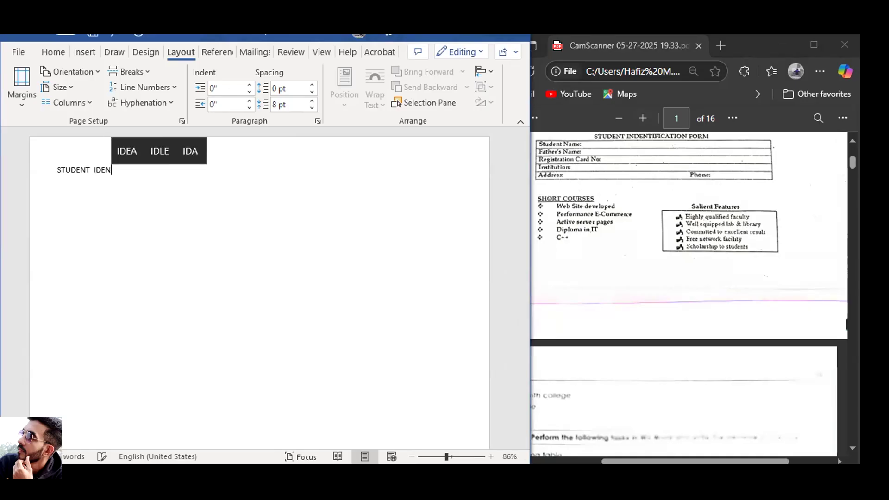
text(TIFICATION FORM)
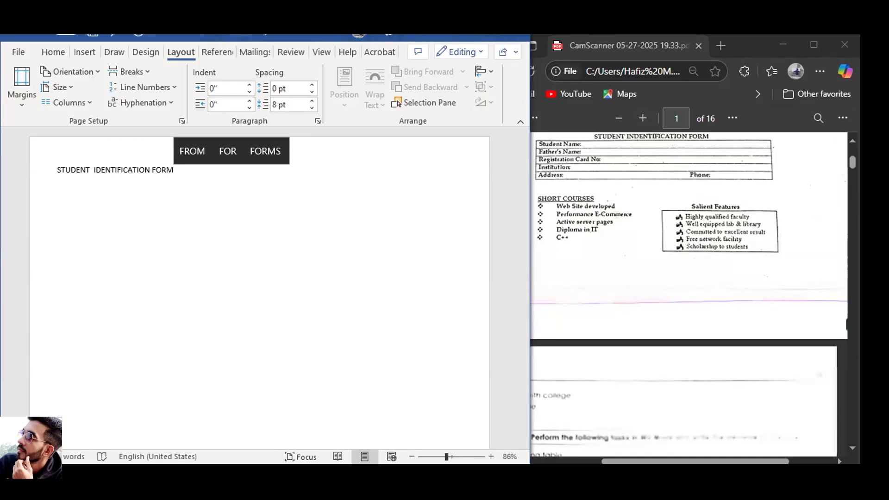
- Format the STUDENT IDENTIFICATION FORM heading in Times New Roman at size 16
drag(48, 170, 180, 182)
click(51, 52)
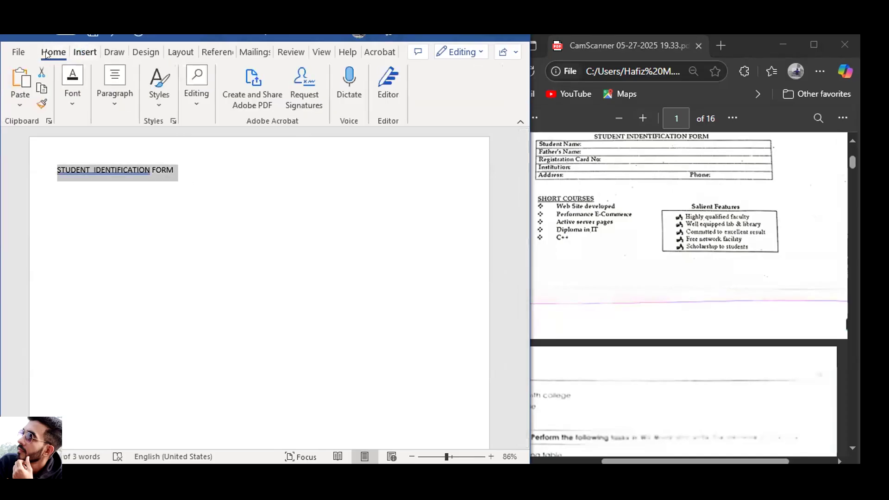
click(85, 52)
click(57, 59)
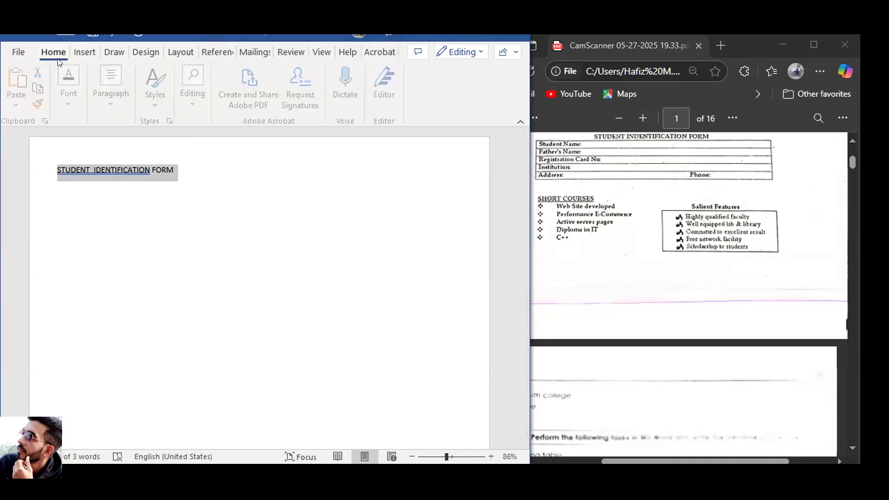
click(487, 37)
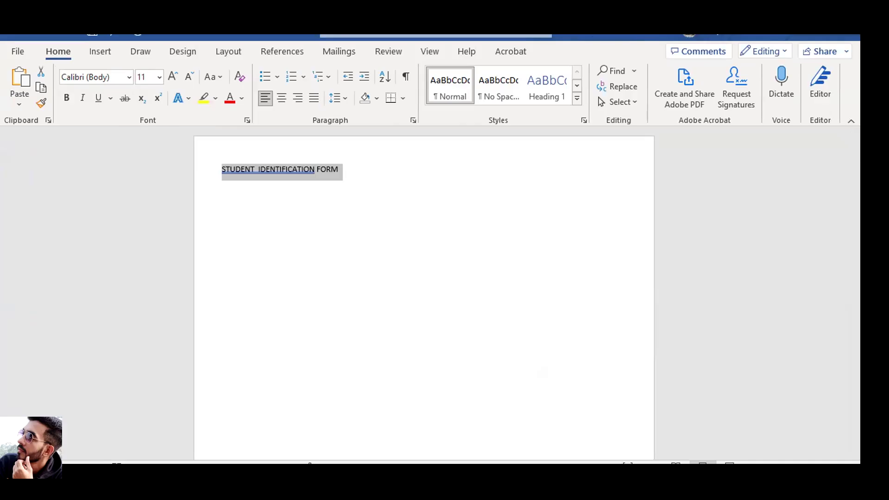
click(128, 77)
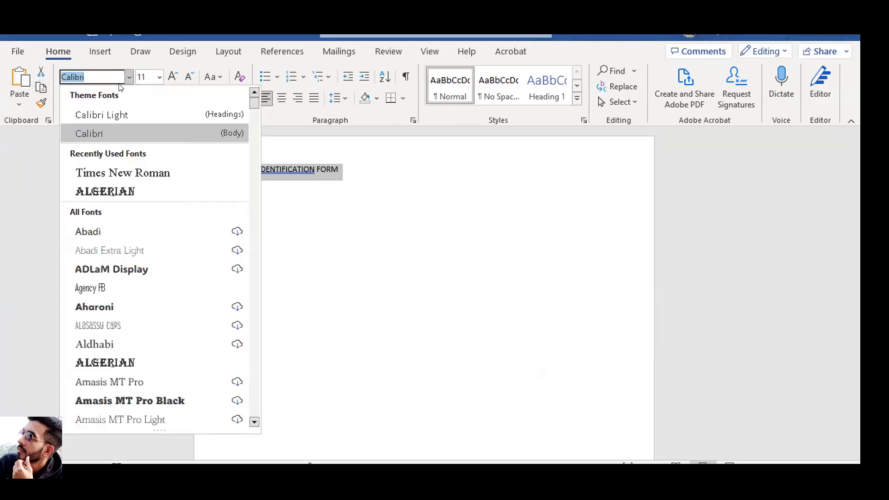
click(114, 167)
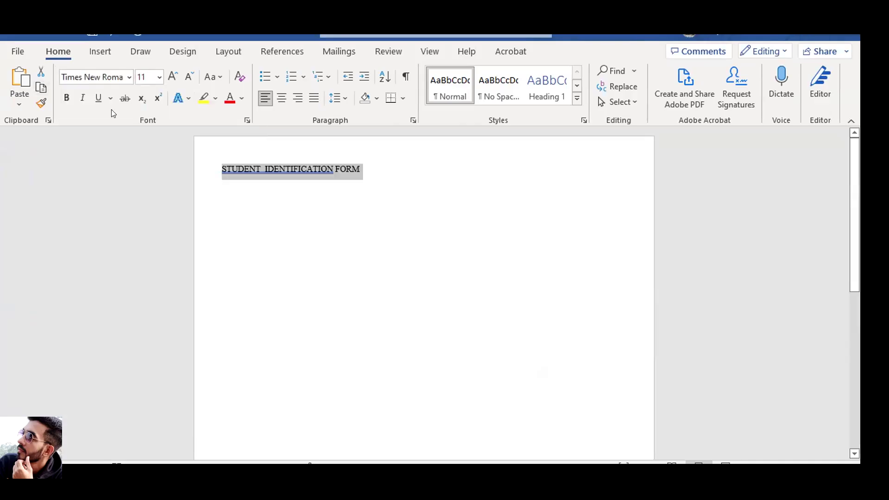
click(161, 78)
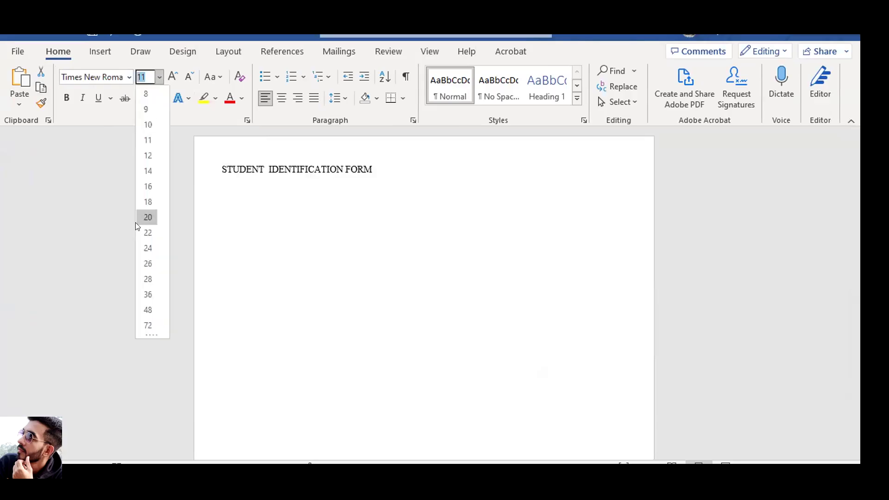
click(141, 186)
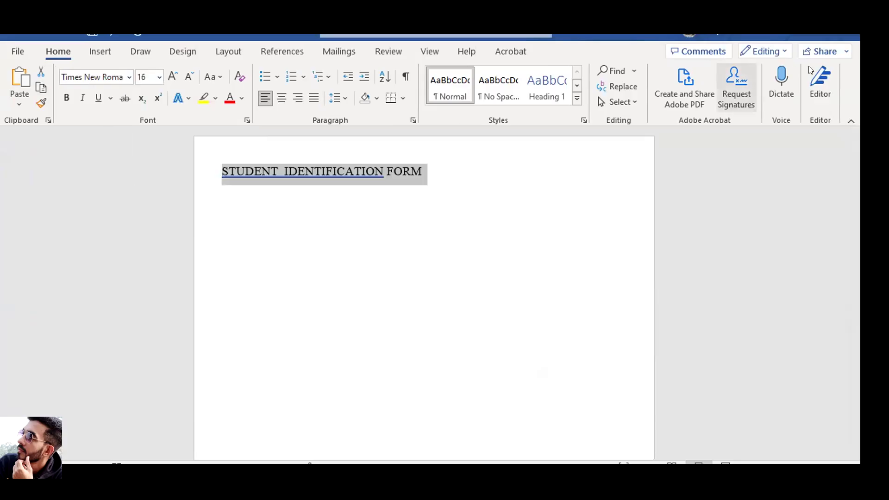
click(805, 38)
- Insert a table with one column and five rows on a new line below the heading
click(277, 170)
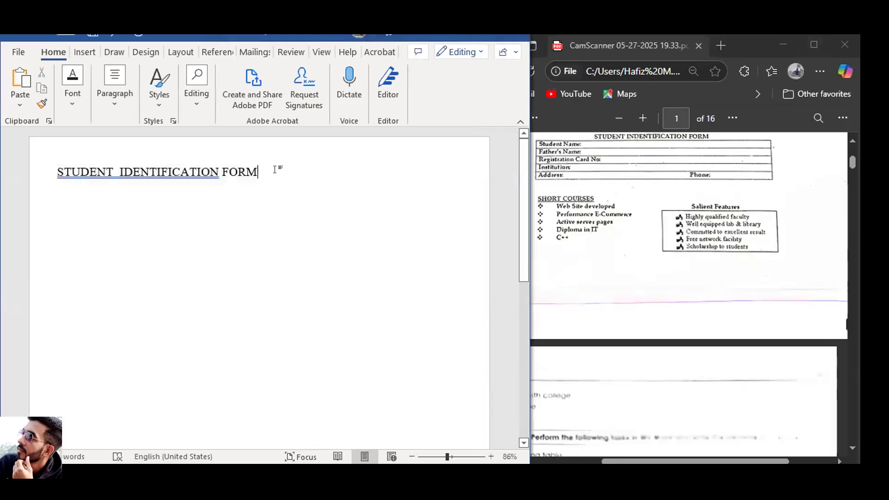
key(Return)
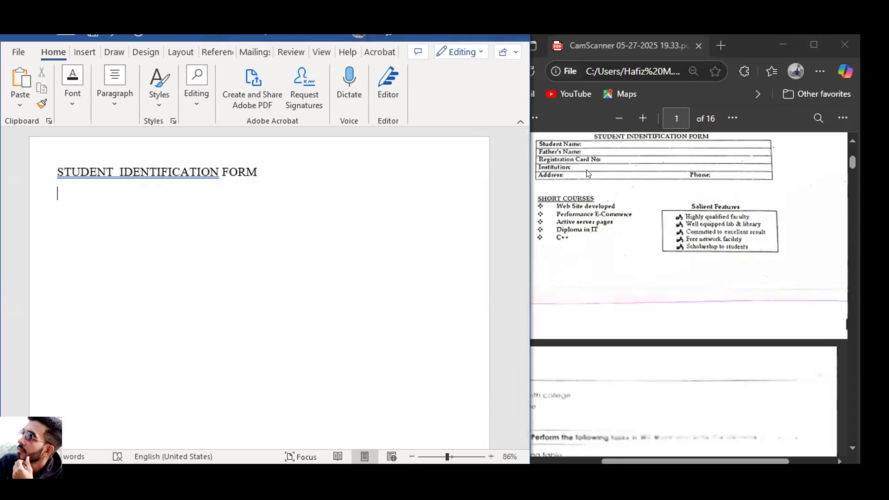
click(86, 55)
click(49, 104)
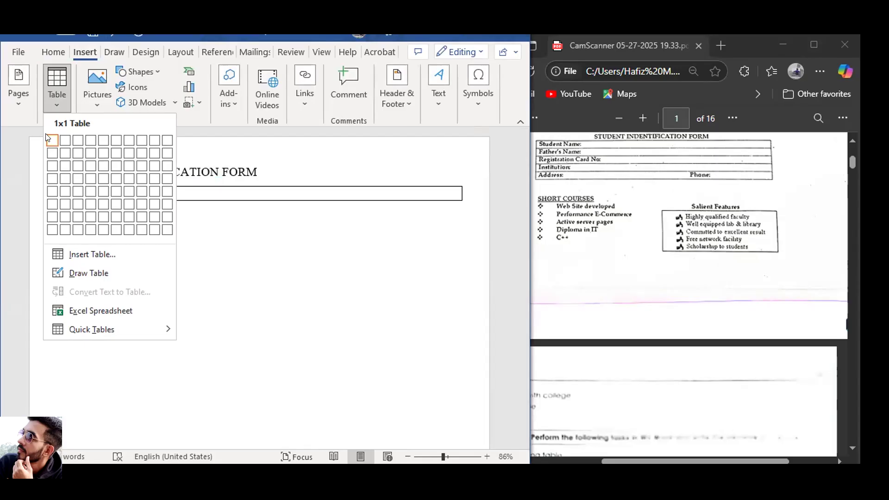
click(52, 190)
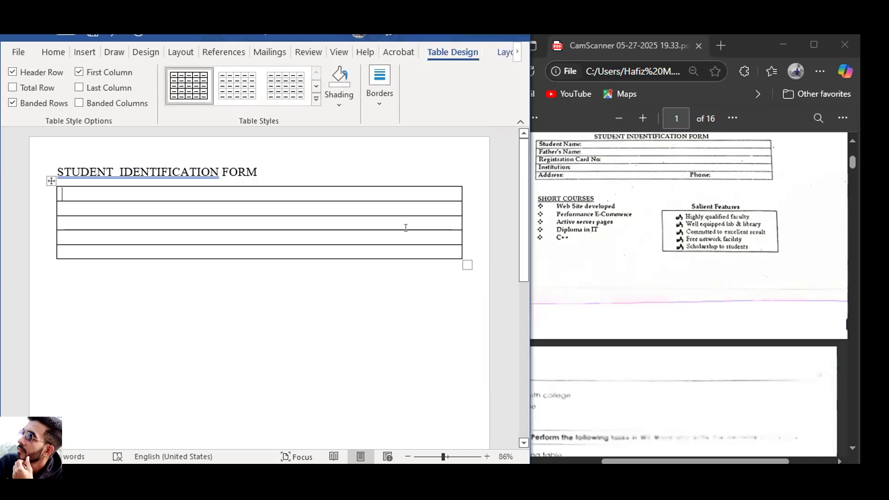
- Label the first two table rows Student Name and Father's Name
text(Student N)
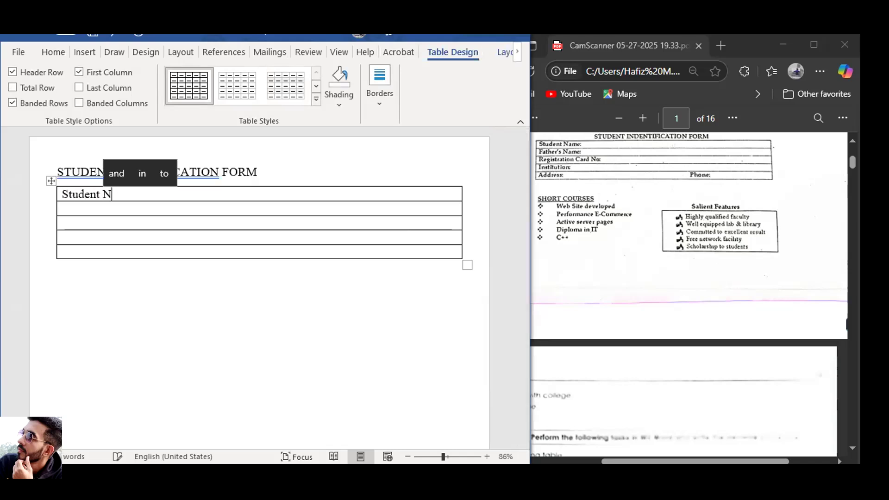
text(ame)
key(Down)
text(father')
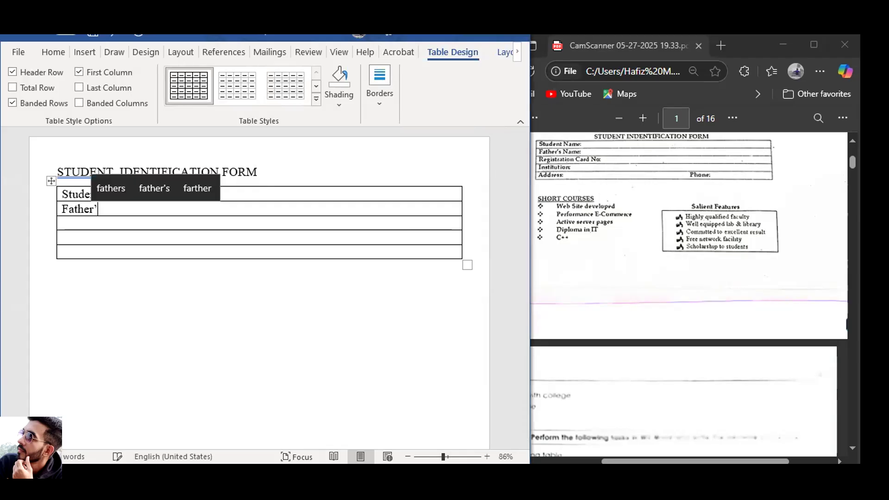
text(s Name)
key(Down)
- Label the third table row Registration Card No
text(Registration )
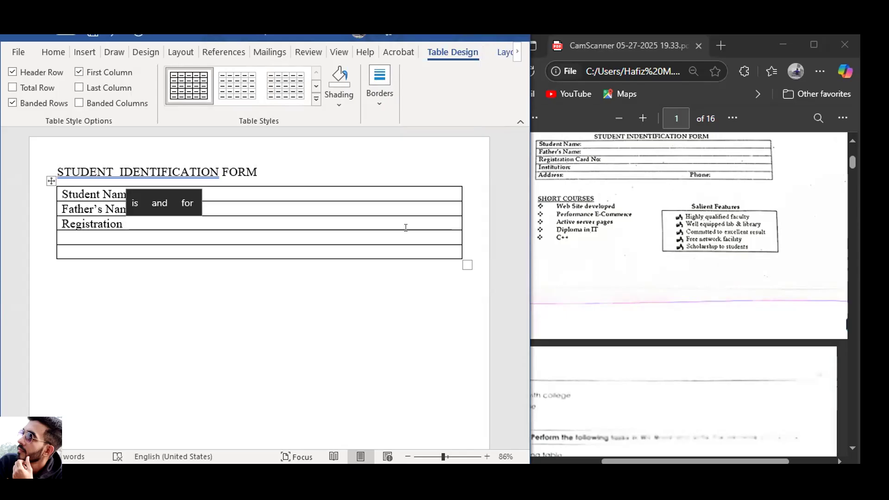
text(Card no)
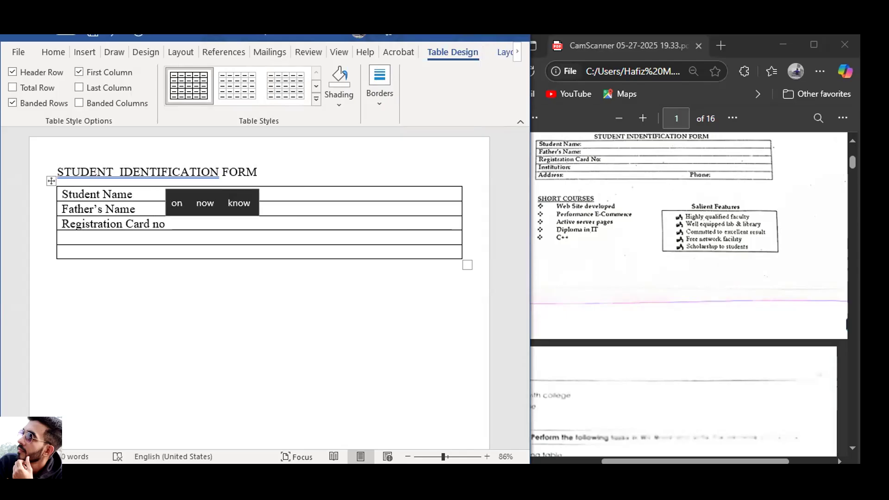
key(BackSpace)
key(BackSpace)
text(No)
key(Tab)
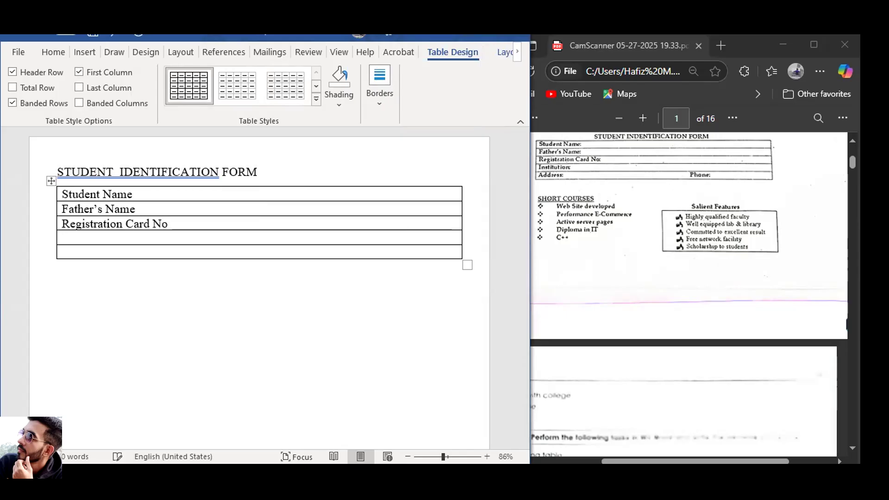
- Label the fourth table row Institution, correcting the spelling of the word
text(Institi)
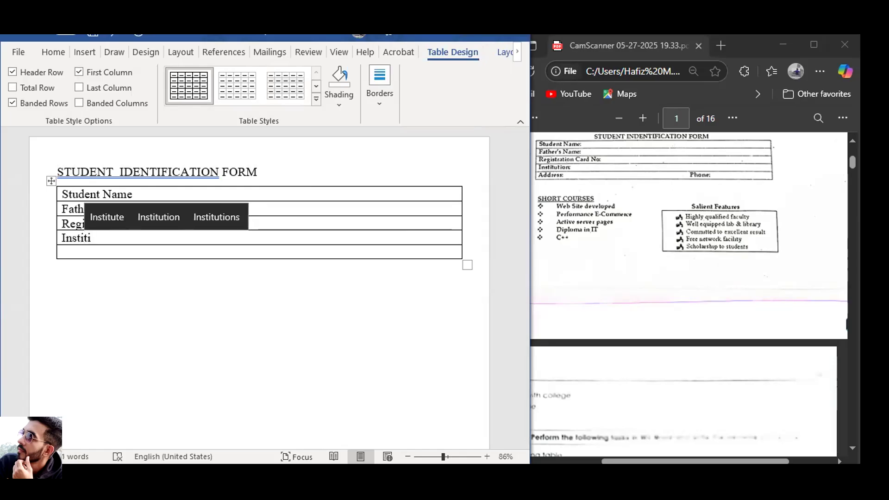
key(Down)
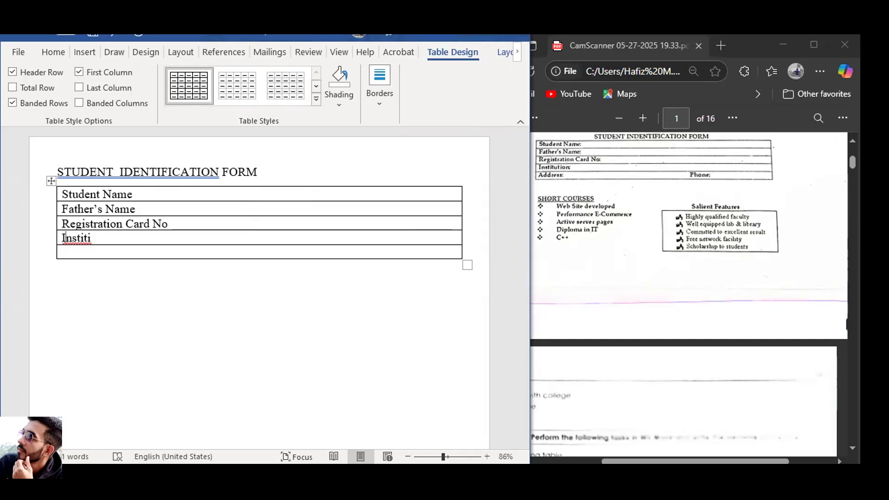
key(Right)
key(Right)
key(BackSpace)
text(ution)
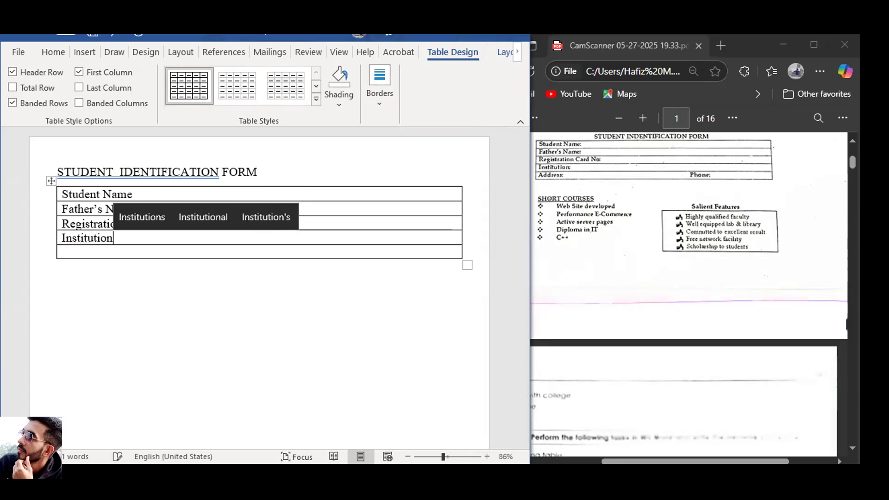
key(Down)
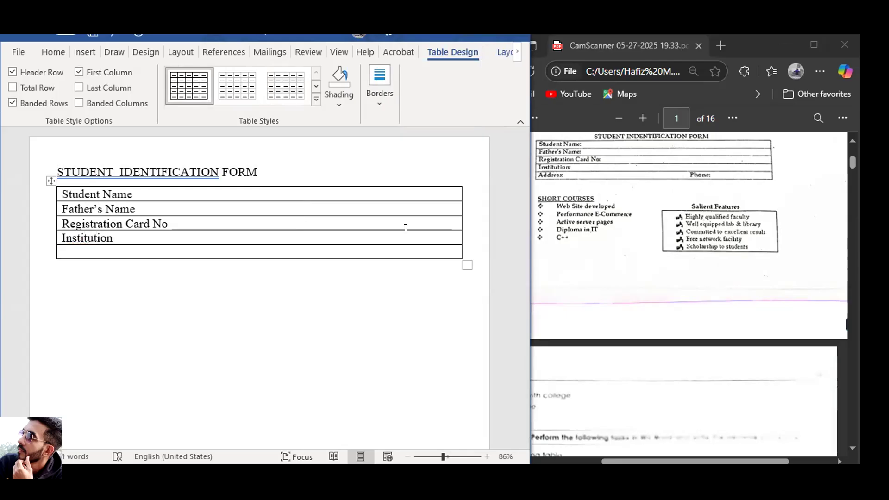
- Label the fifth table row Address and add Phone: toward the far end of the same row, keeping the table at five rows
text(Address)
key(Tab)
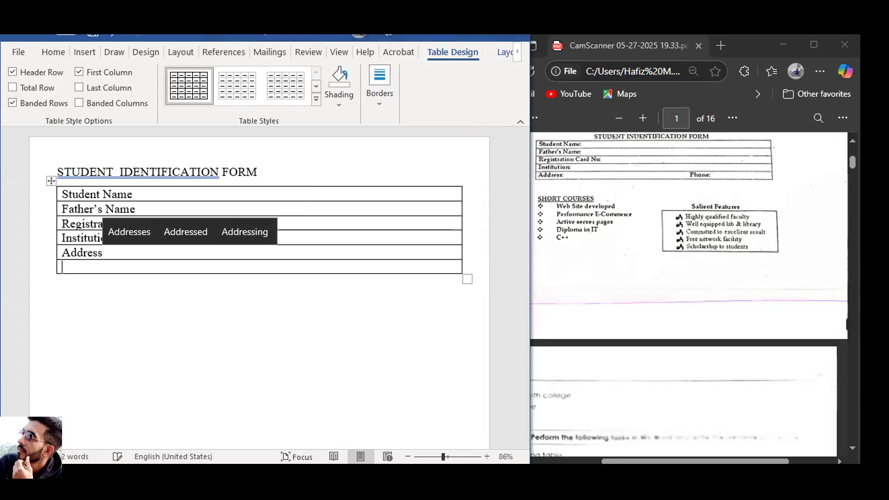
key(ctrl+z)
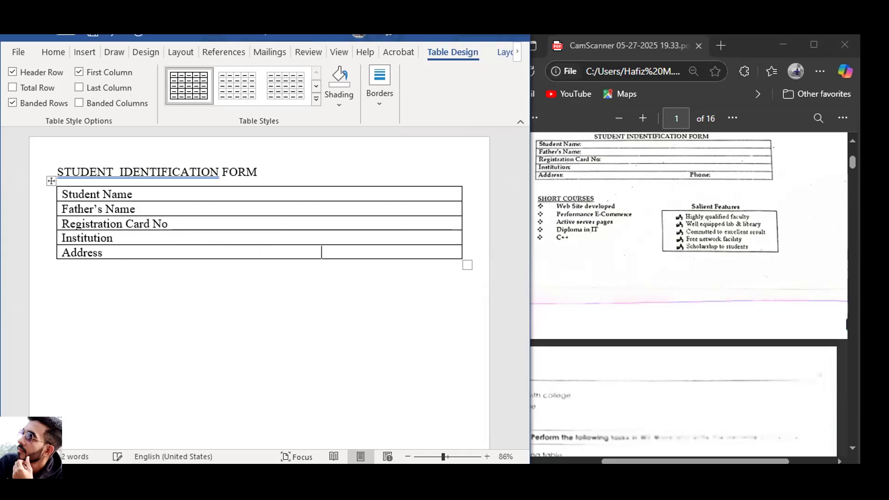
text(Phone)
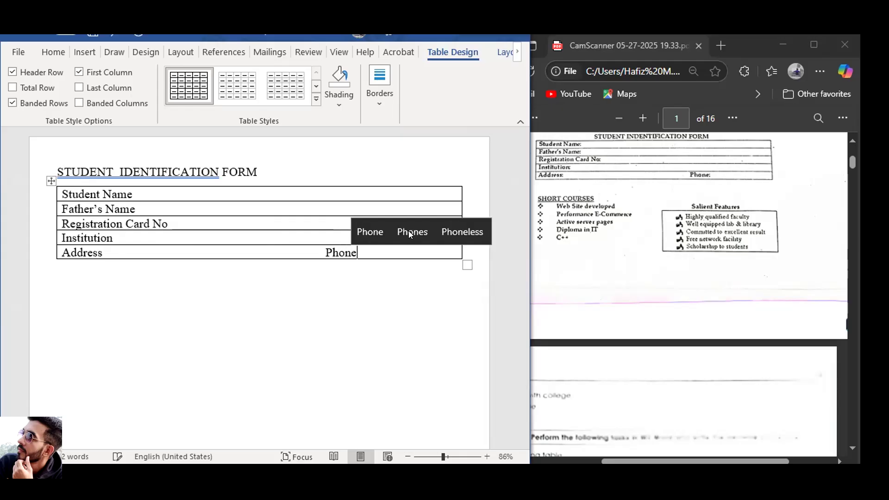
text(:)
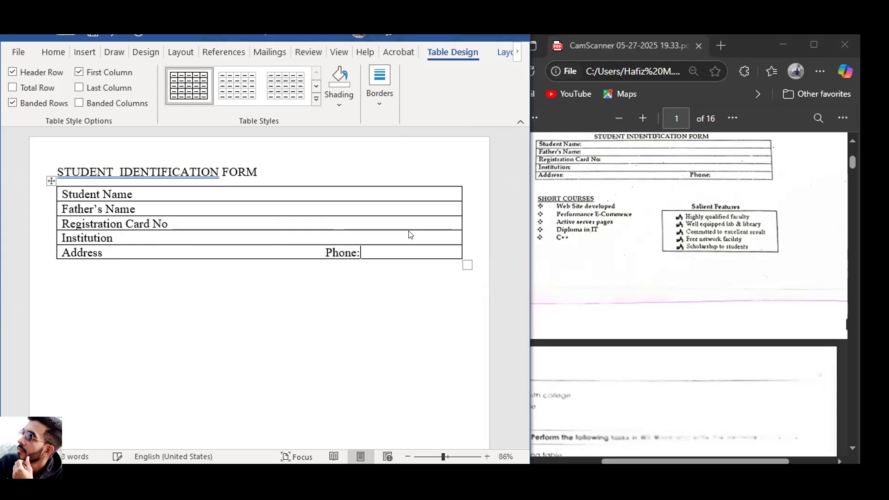
- Add the heading SHORT COURSES in capitals below the table, leaving an empty line between them
key(Right)
key(Right)
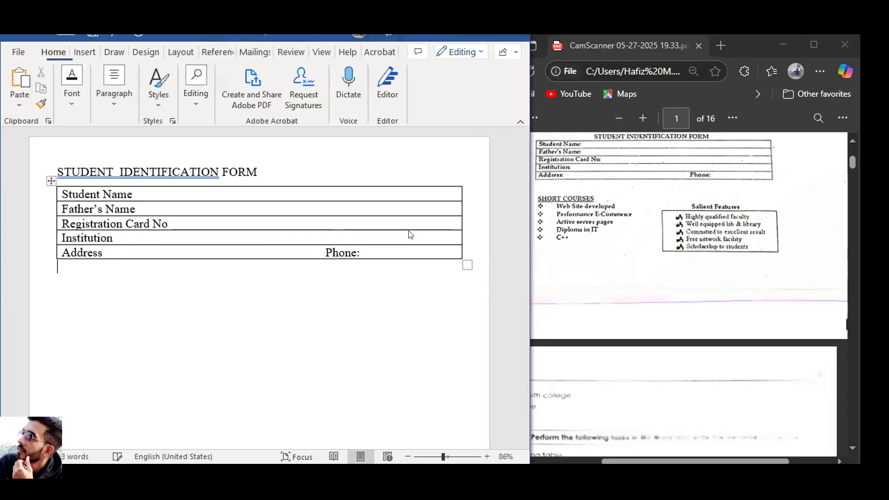
key(Return)
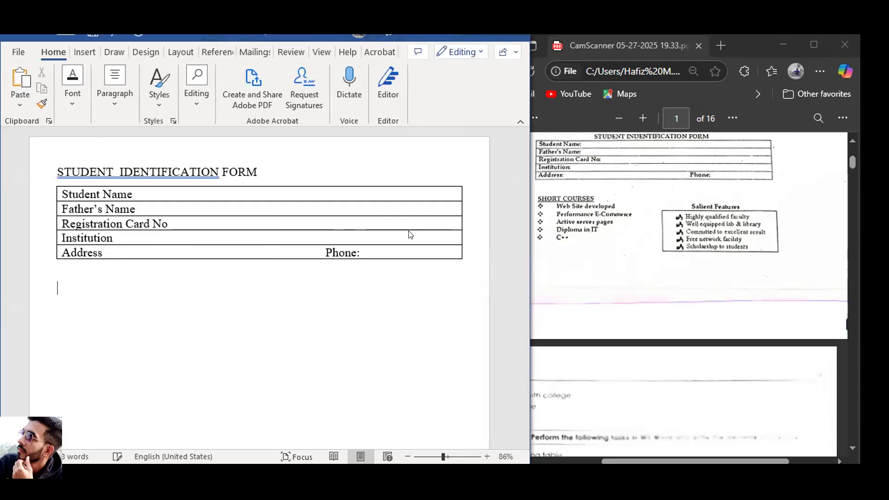
text(Shi)
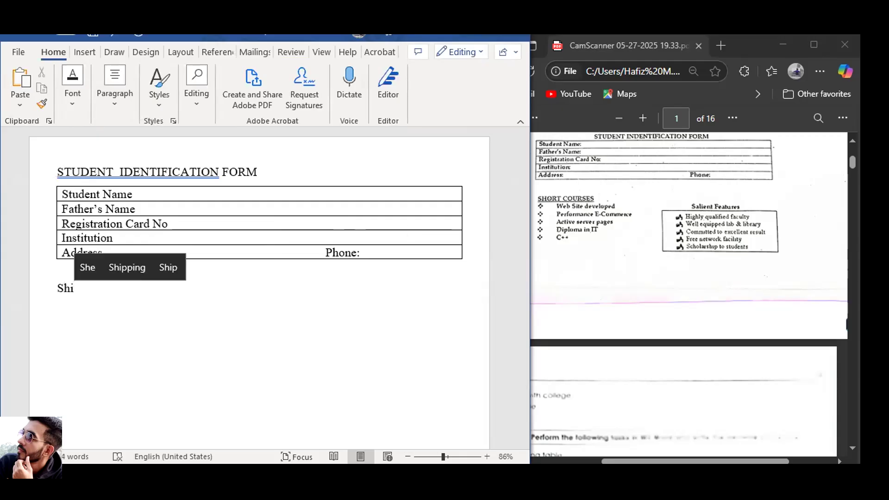
key(BackSpace)
text(or)
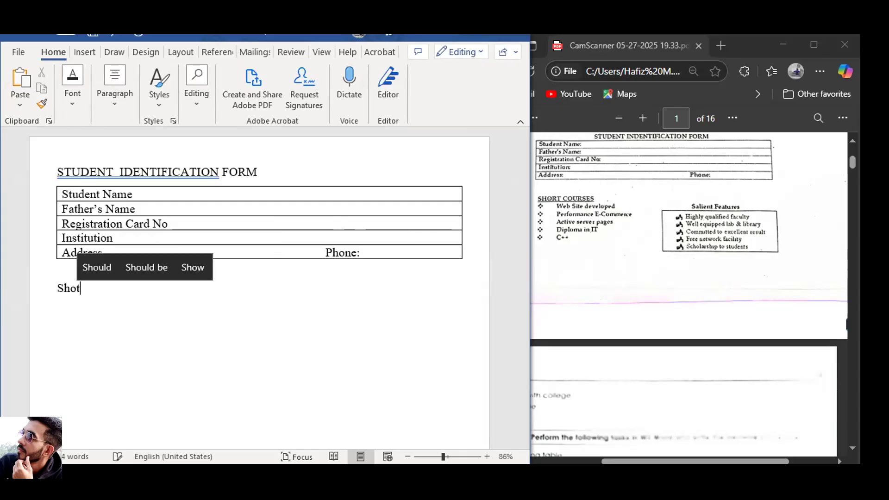
text(t)
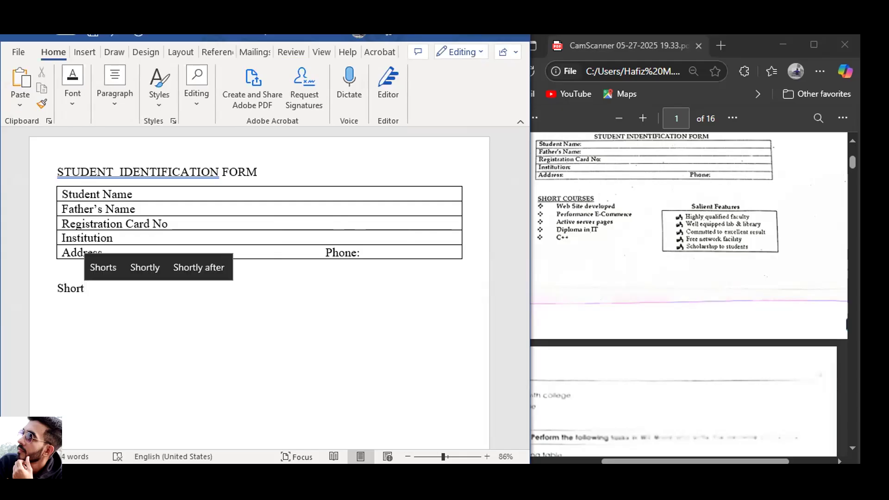
key(BackSpace)
key(BackSpace)
key(BackSpace)
key(BackSpace)
text(HO)
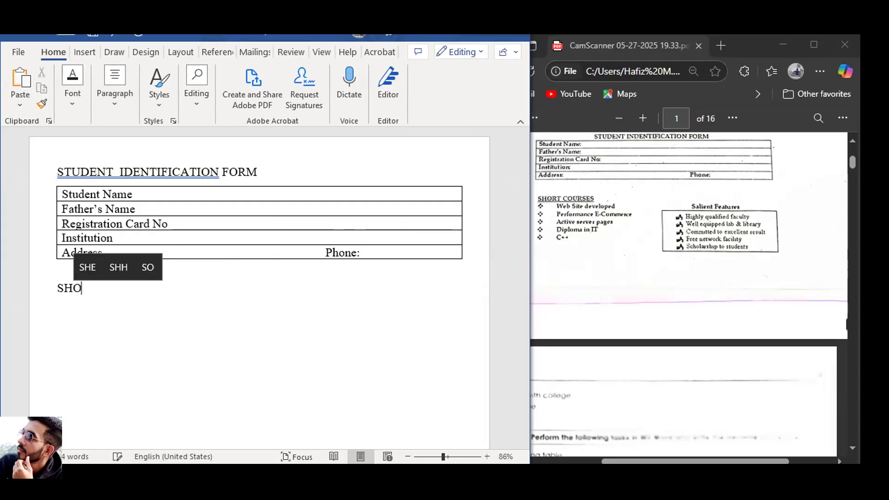
text(RT cOURSE)
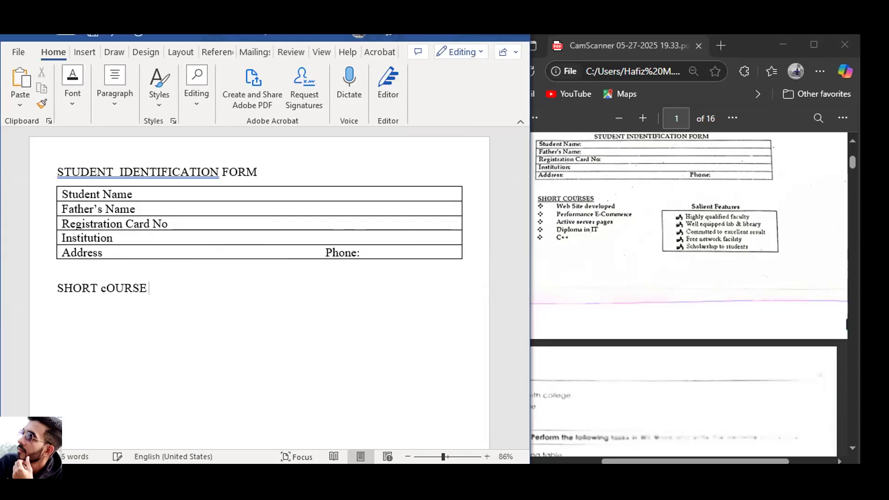
key(BackSpace)
key(BackSpace)
key(BackSpace)
key(BackSpace)
key(BackSpace)
key(BackSpace)
key(BackSpace)
key(BackSpace)
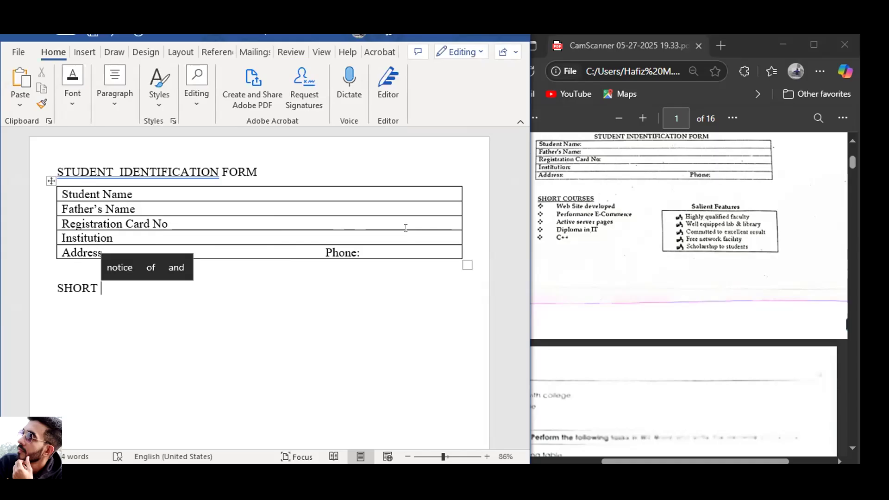
text(COURSE)
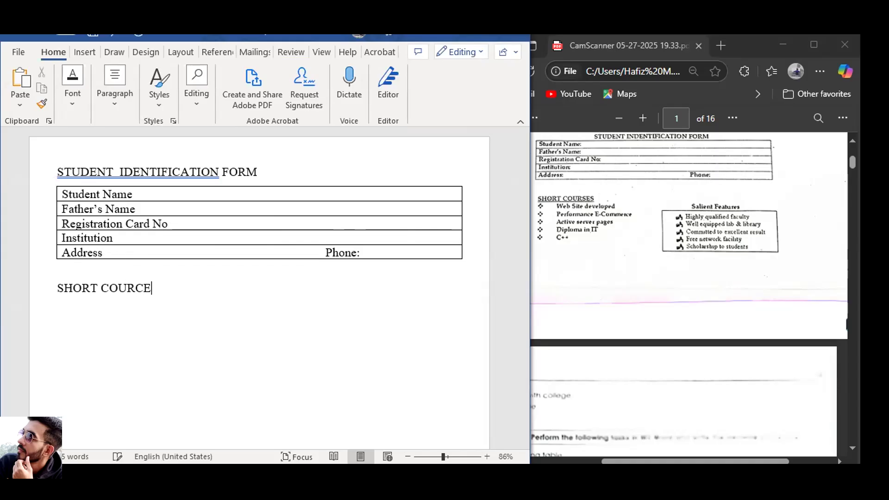
text(S)
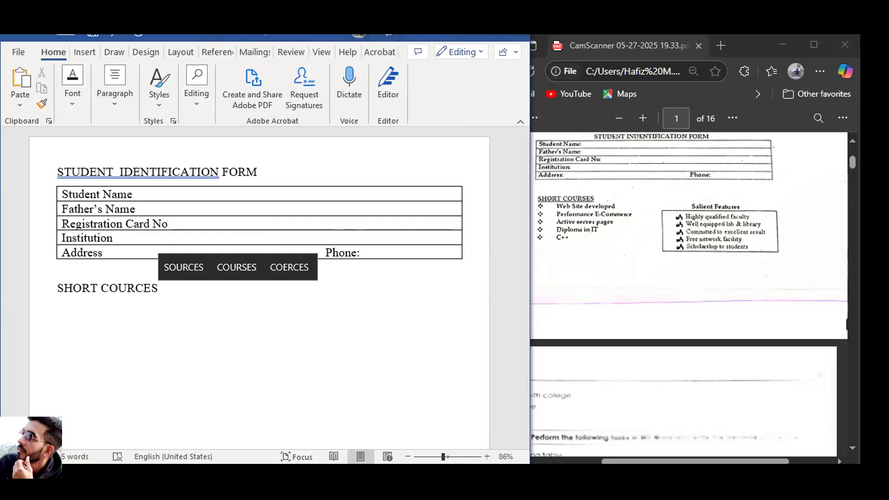
key(BackSpace)
key(BackSpace)
text(SES)
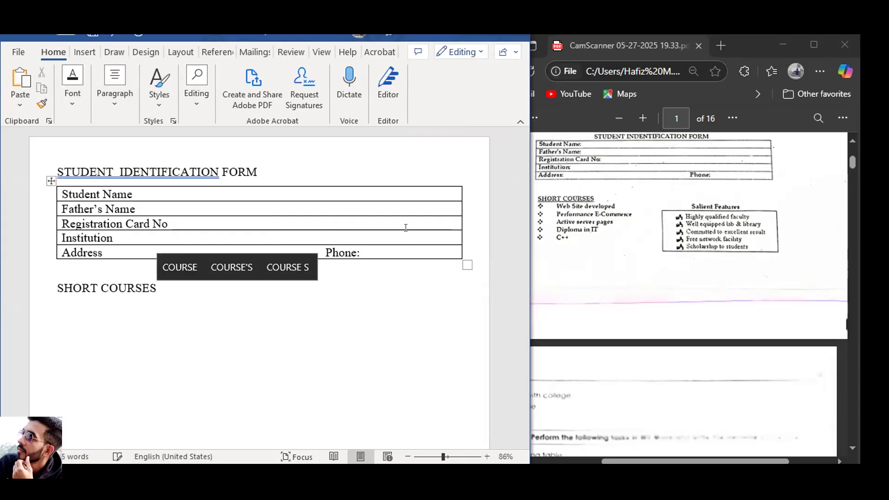
- Underline the SHORT COURSES heading
key(shift+Left)
key(shift+Left)
key(shift+Left)
key(shift+Left)
key(shift+Left)
key(shift+Left)
key(shift+Left)
key(shift+Left)
key(shift+Left)
key(shift+Left)
key(shift+Left)
key(shift+Left)
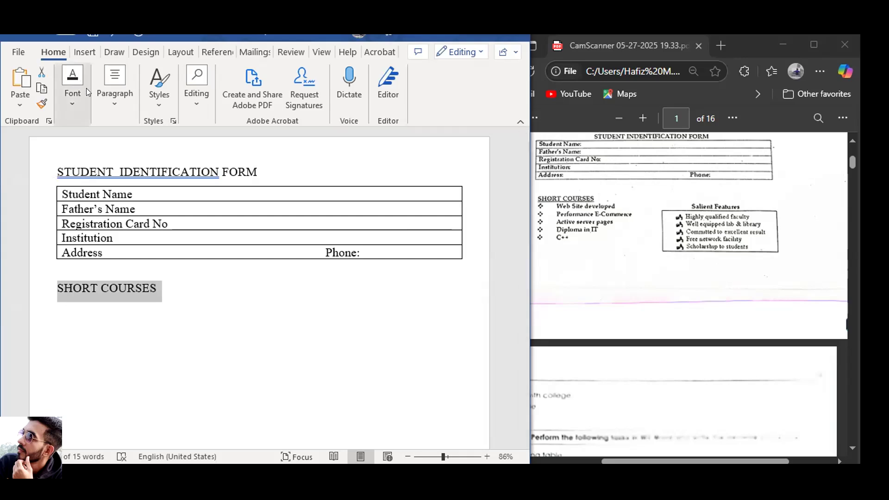
click(81, 101)
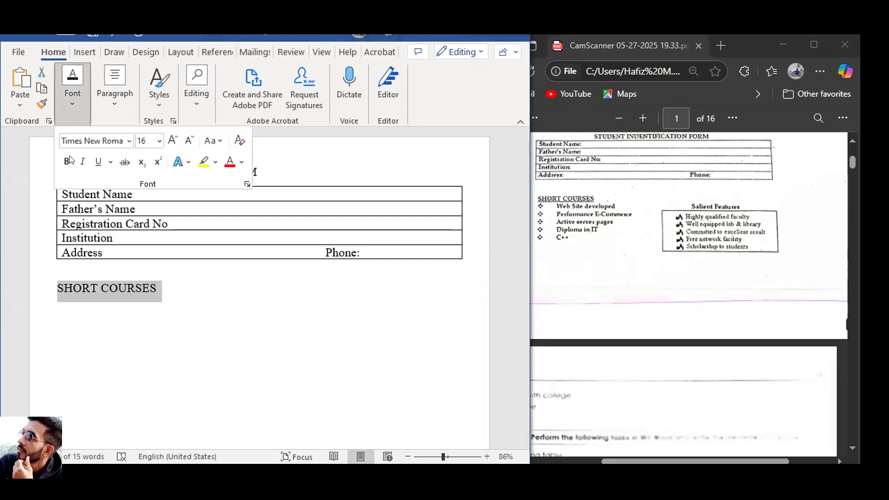
click(95, 163)
click(191, 288)
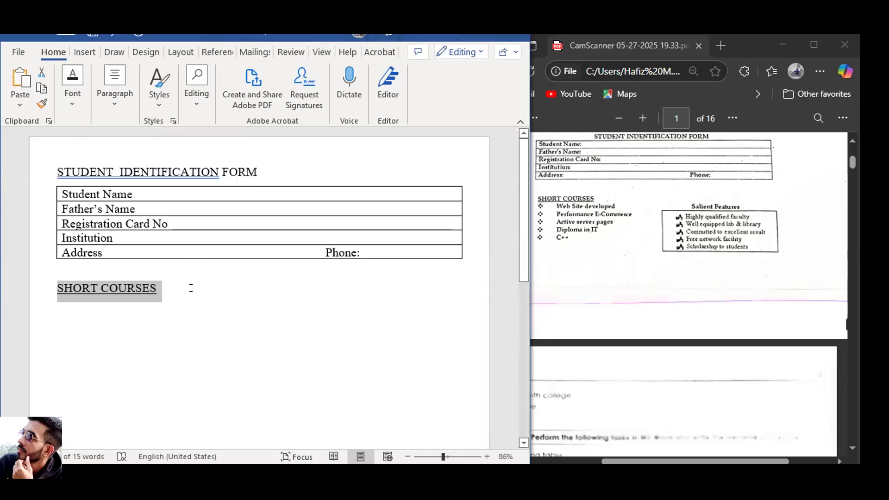
click(191, 288)
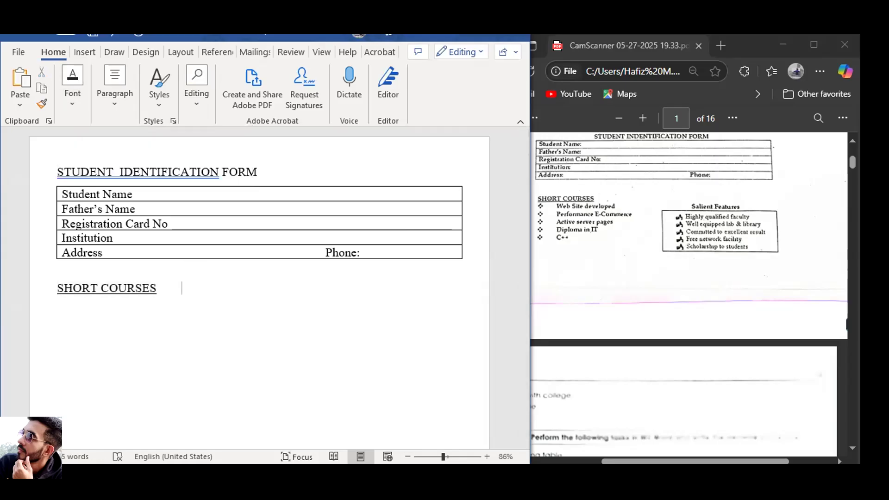
text(ctRL+u)
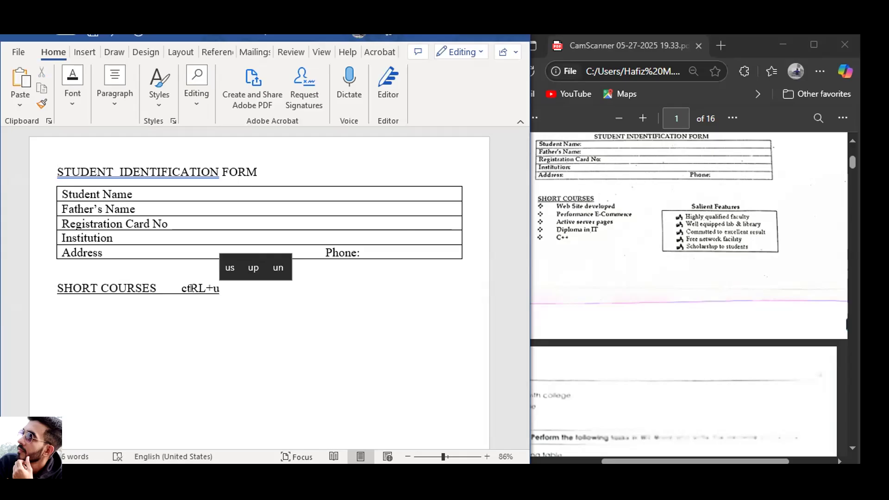
key(BackSpace)
key(BackSpace)
key(BackSpace)
key(BackSpace)
key(BackSpace)
key(BackSpace)
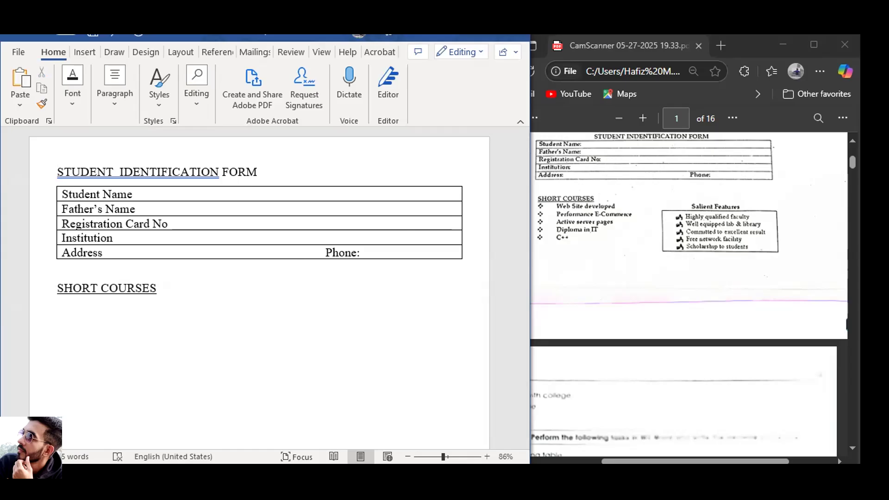
- Start a new line below the SHORT COURSES heading and look through the bullet library for the course list's symbol
key(Return)
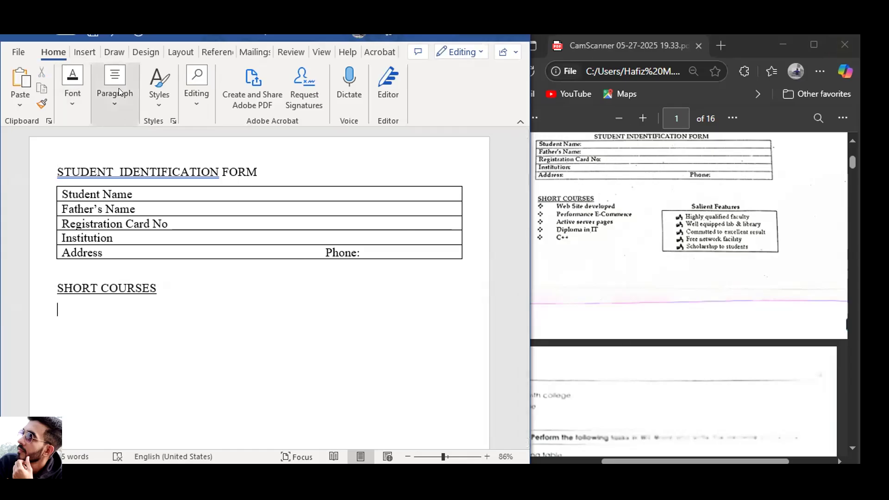
click(107, 110)
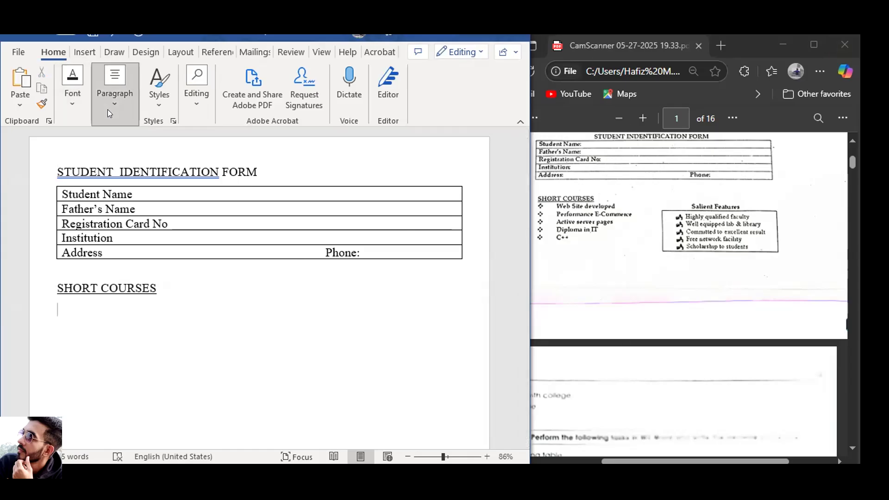
double_click(475, 38)
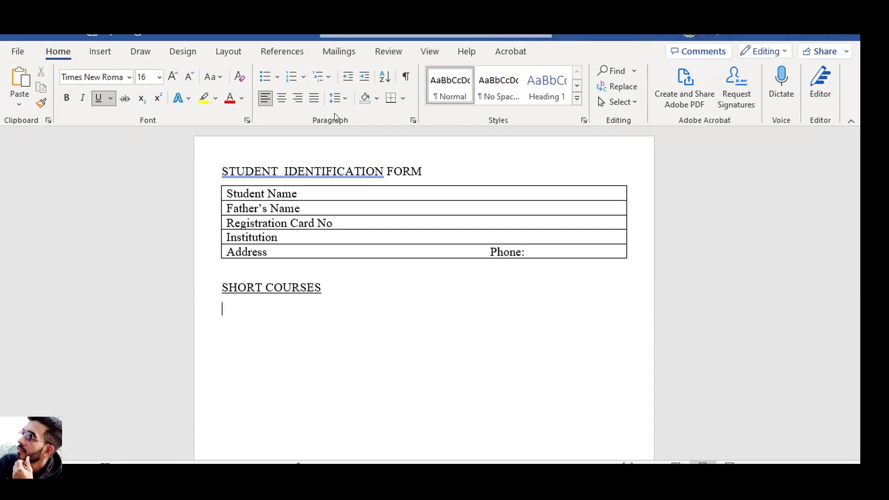
click(276, 77)
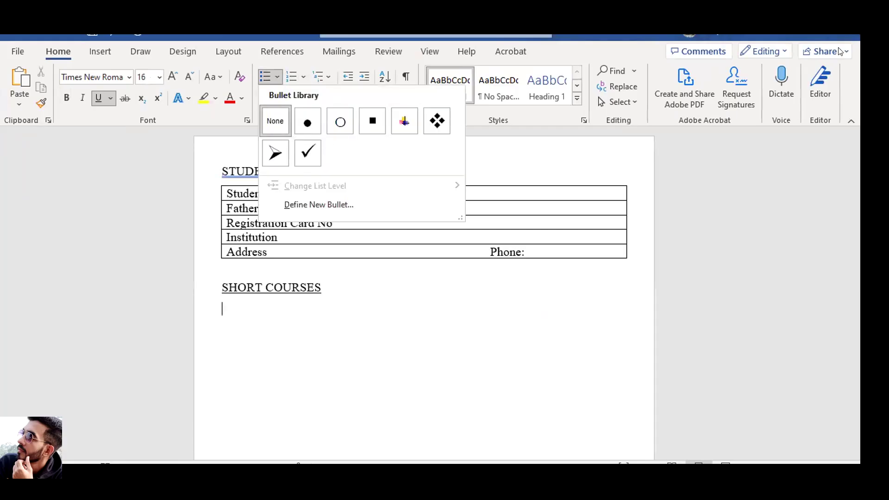
click(810, 38)
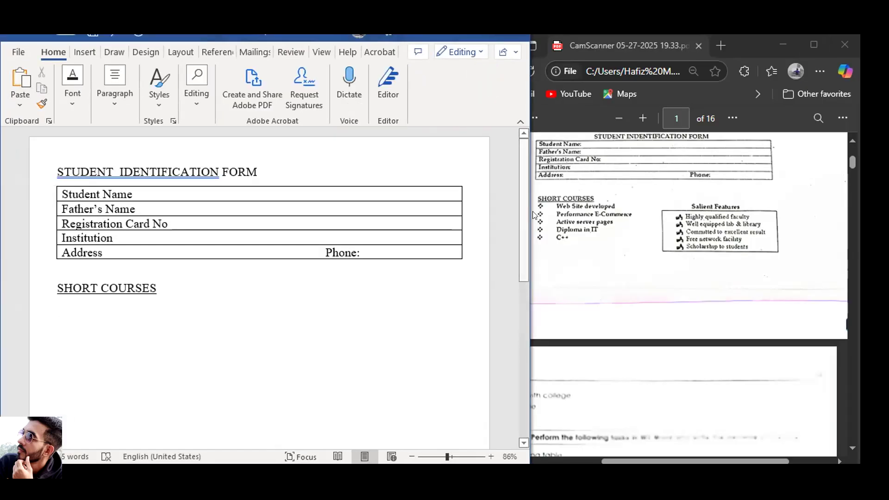
- Start a list with the four-diamond bullet below SHORT COURSES, enter Web Site Developed as its first item and begin a second item
click(111, 105)
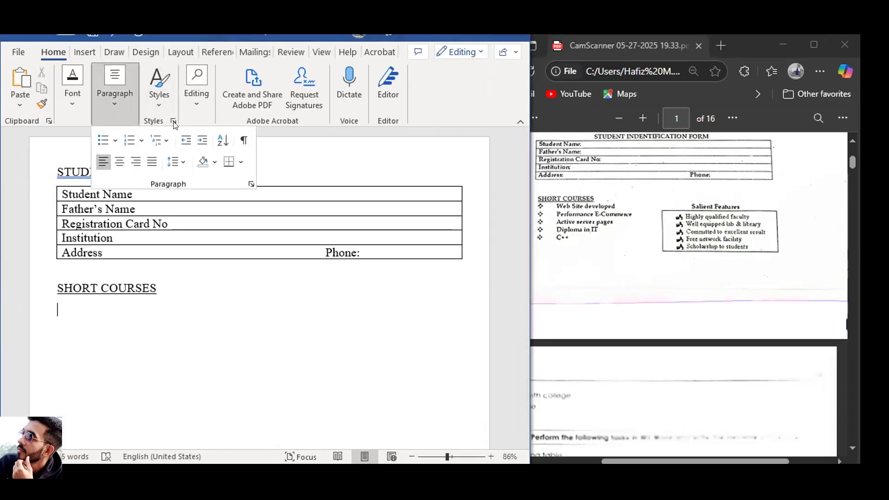
click(114, 140)
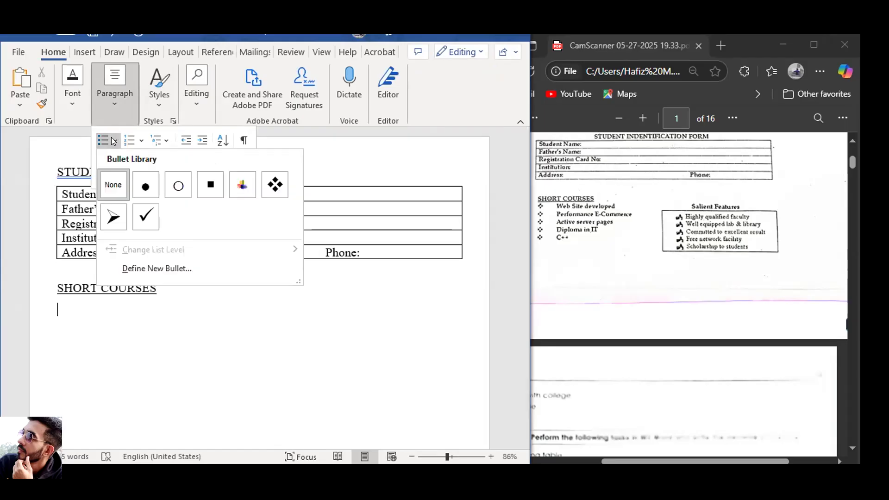
click(275, 185)
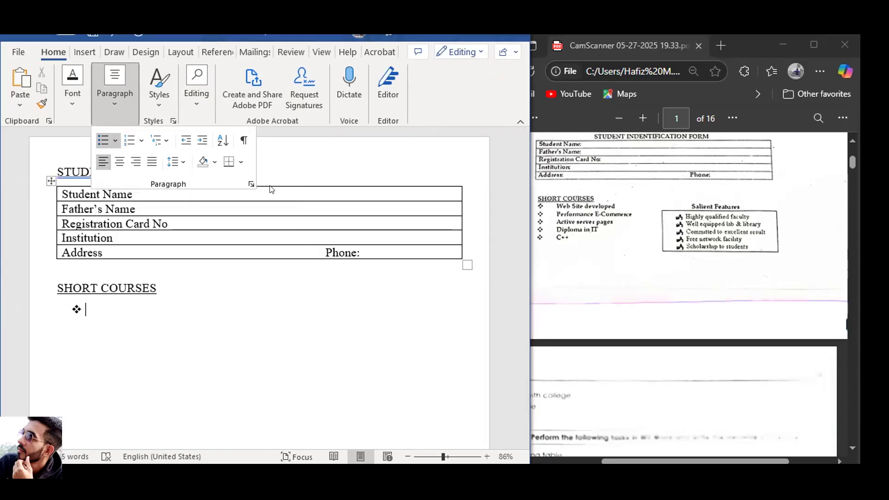
click(89, 305)
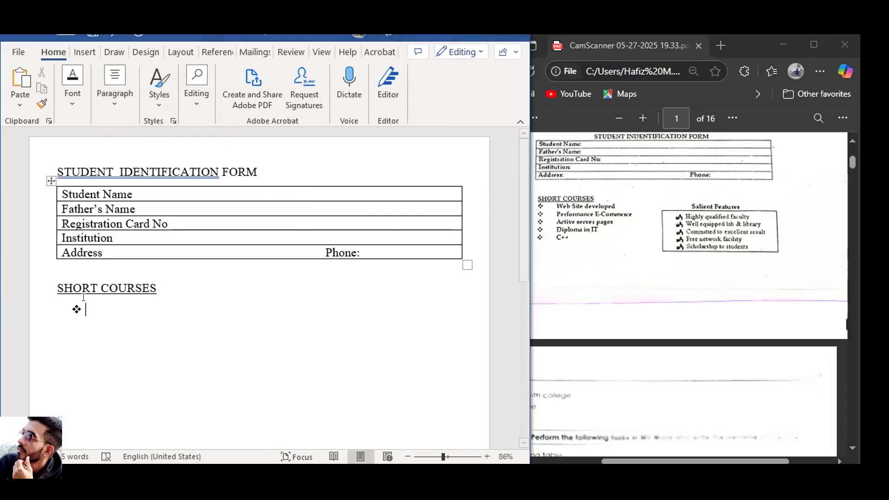
text(Web )
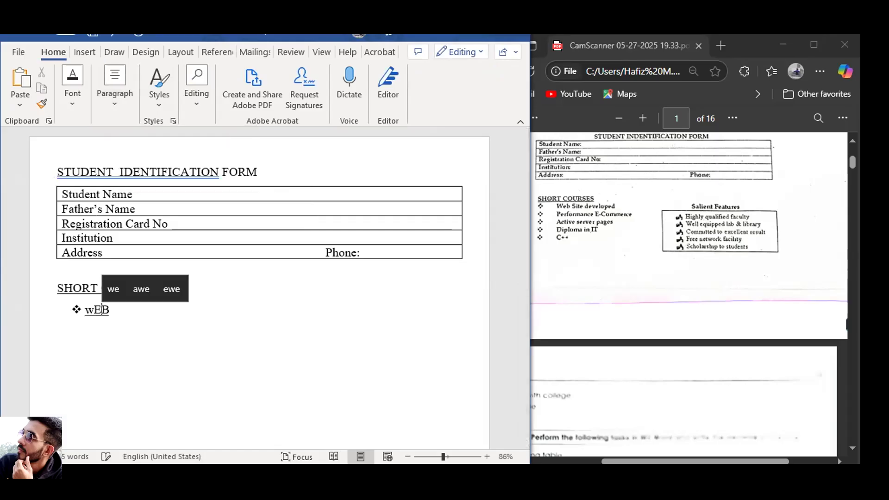
text(Si)
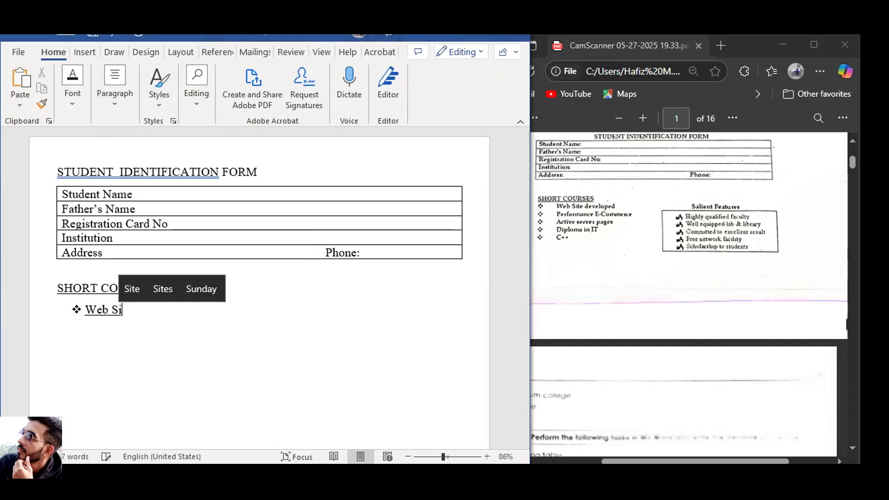
text(te Developed)
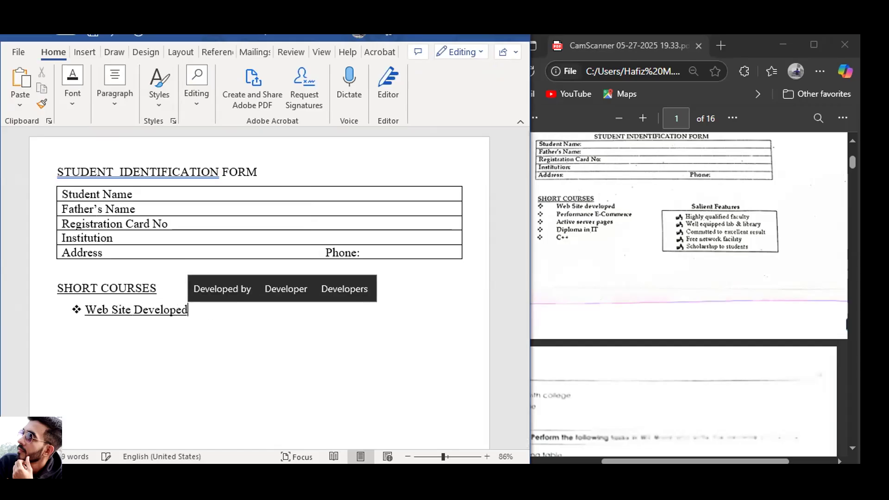
key(Return)
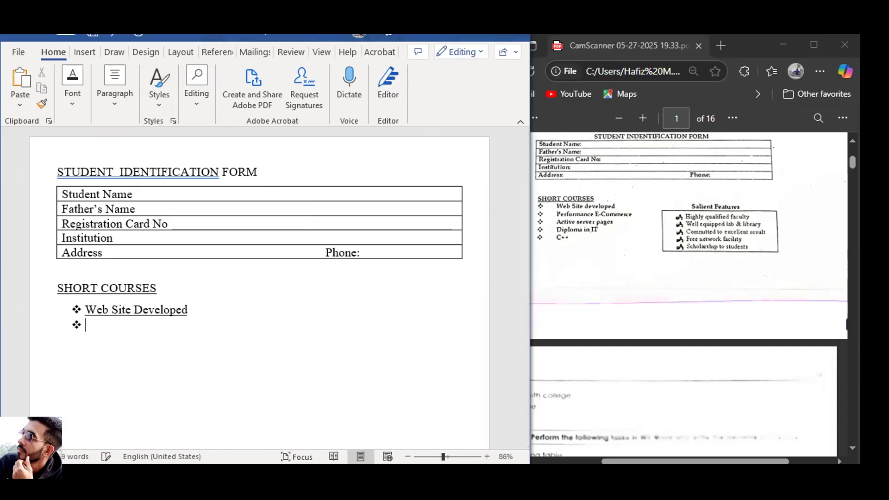
- Remove the underline from the Web Site Developed item and the empty bullet line below it
key(shift+Right)
key(shift+Right)
key(shift+Right)
key(shift+Right)
key(shift+Right)
key(shift+Right)
key(shift+Right)
key(shift+Right)
key(shift+Right)
key(shift+Right)
key(shift+Right)
key(shift+Right)
key(shift+Right)
key(shift+Right)
key(shift+Right)
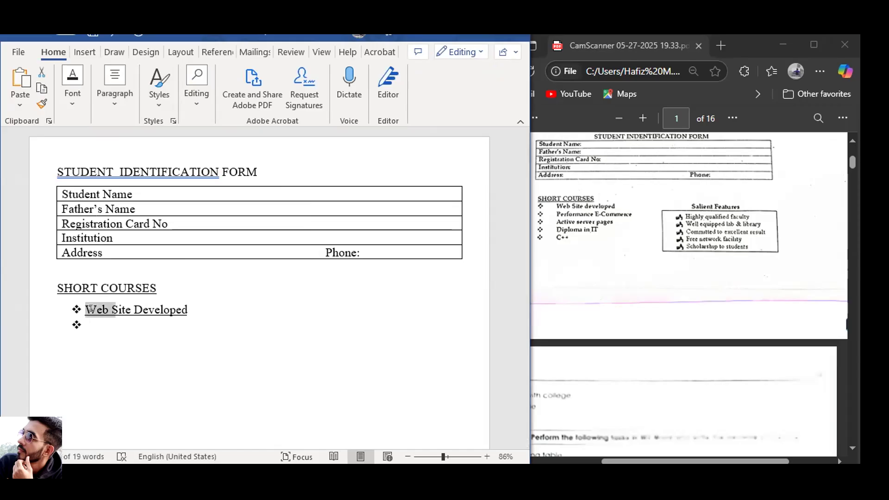
key(shift+Right)
key(shift+Right)
key(shift+Right)
key(shift+Right)
key(ctrl+u)
key(Right)
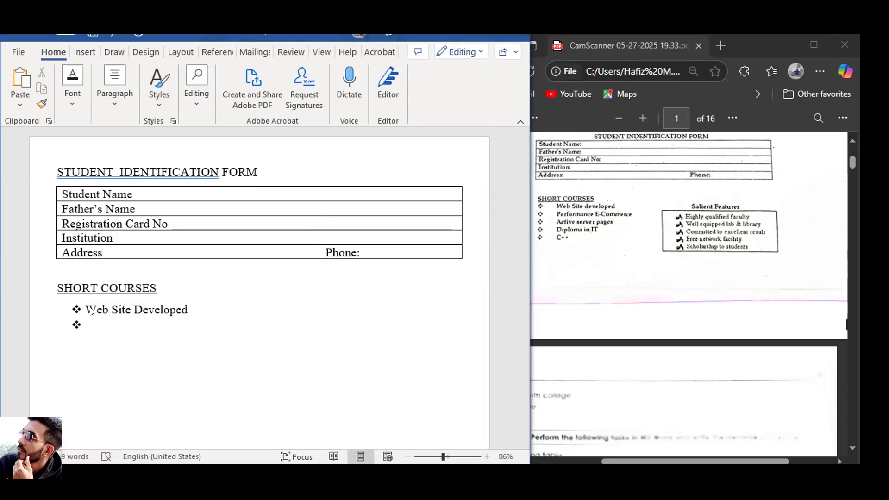
- Add Performance E-Commerce and Active Server Pages as the second and third list items, and begin a fourth item
text(performance )
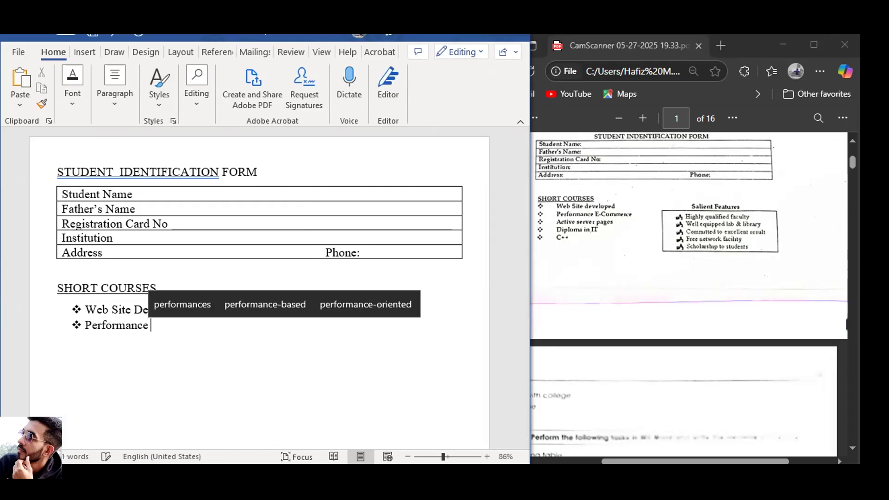
text(E-Commerce)
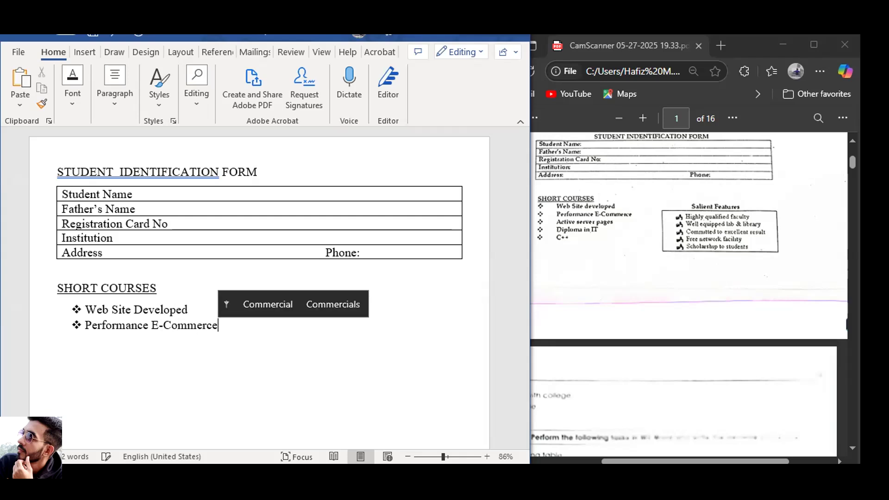
key(Return)
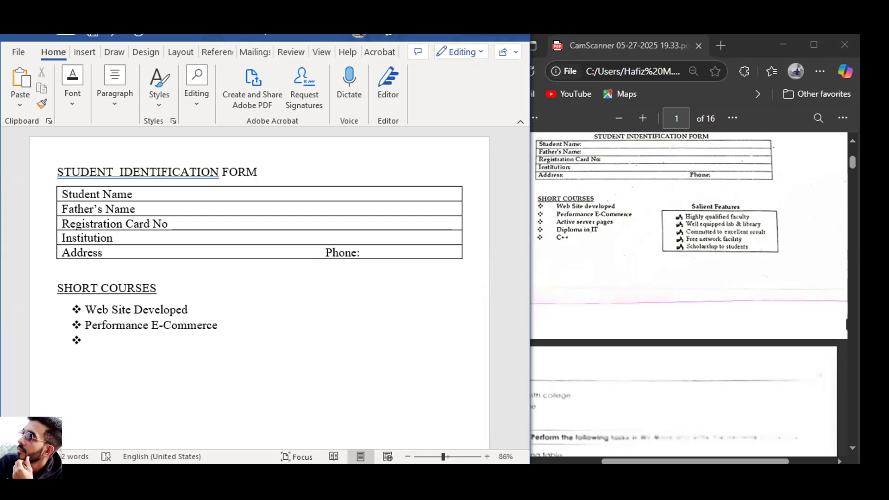
text(Active )
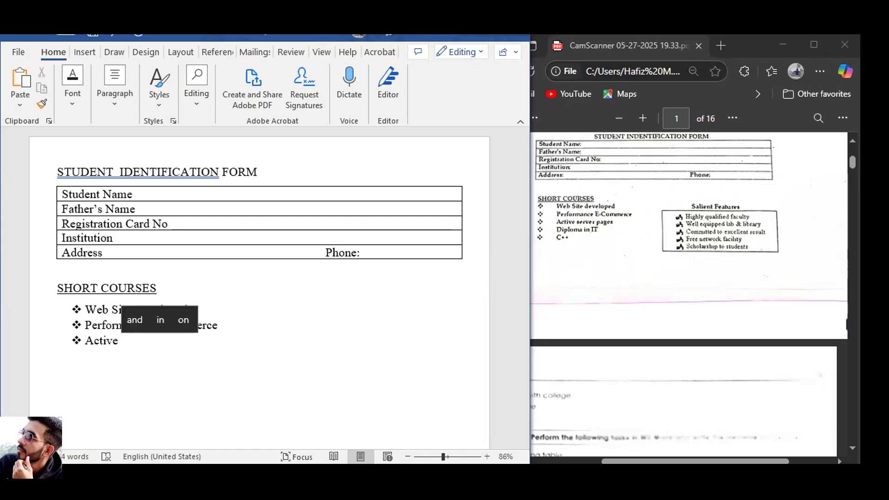
text(Server Pa)
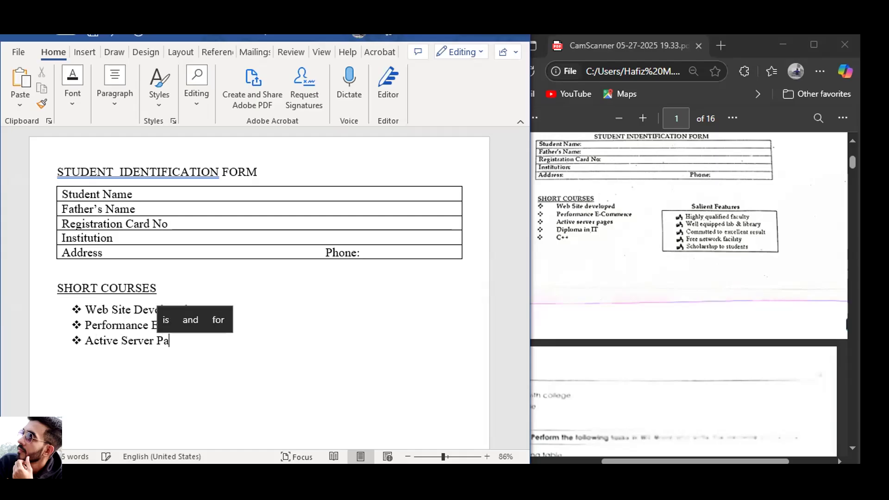
text(ges)
key(Return)
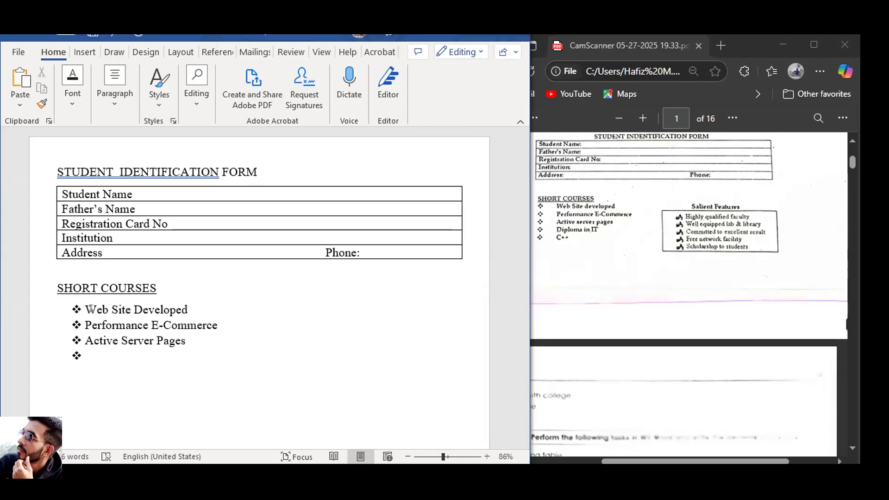
- Complete the short courses list with Diploma in IT and C++ as the last two bulleted items
text(Do)
key(BackSpace)
text(iploma in IT)
key(Return)
text(C++)
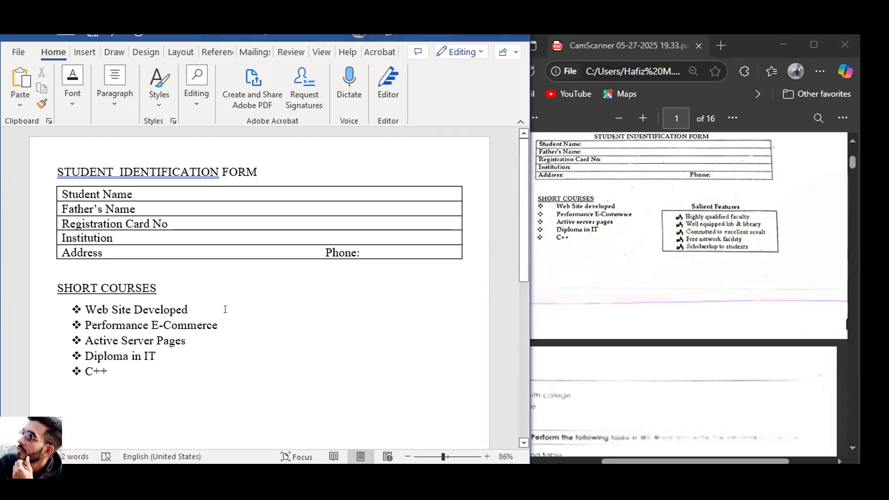
- Add the title Salient Features on the same line as Web Site Developed, spaced over toward the far side of the page
key(Tab)
key(Tab)
key(Tab)
key(Tab)
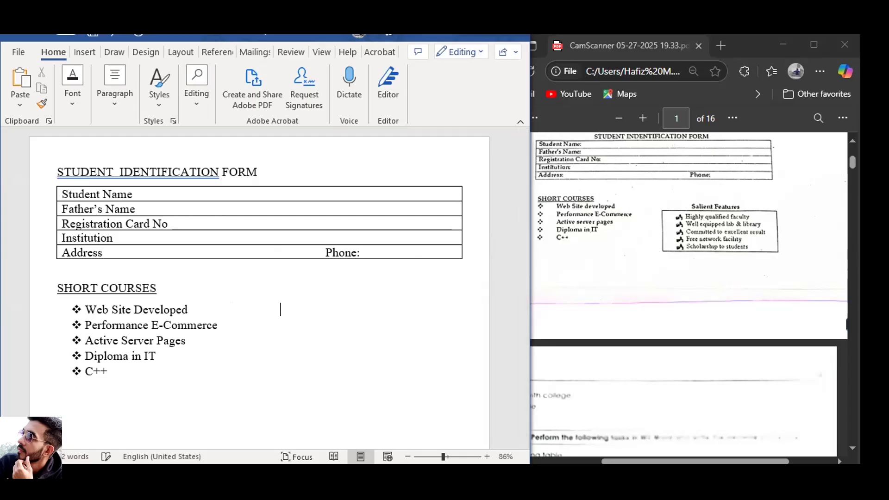
key(Tab)
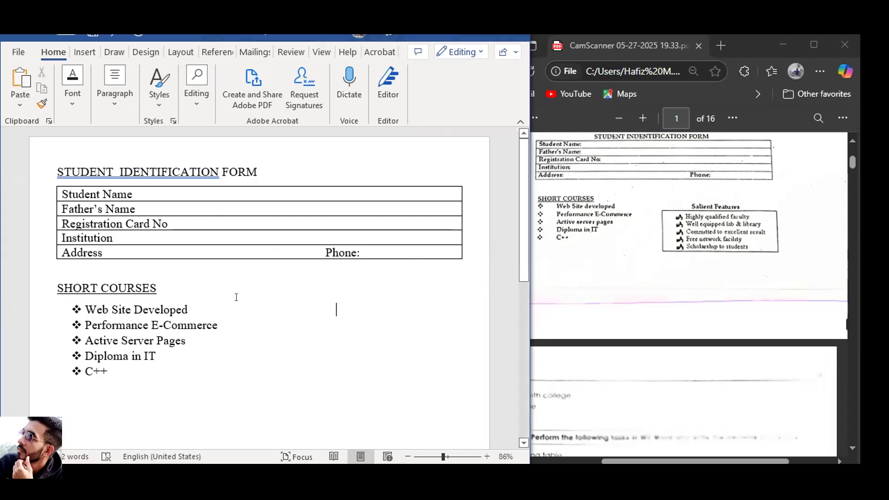
text(Sa)
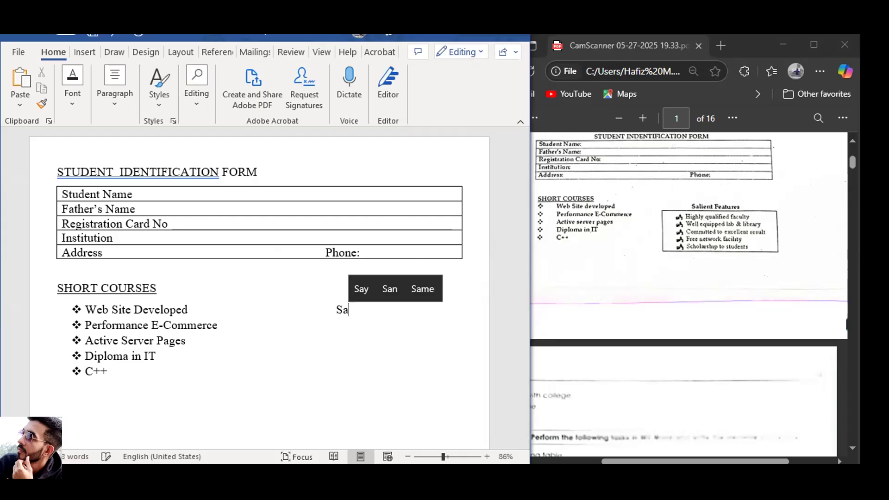
key(BackSpace)
text(i)
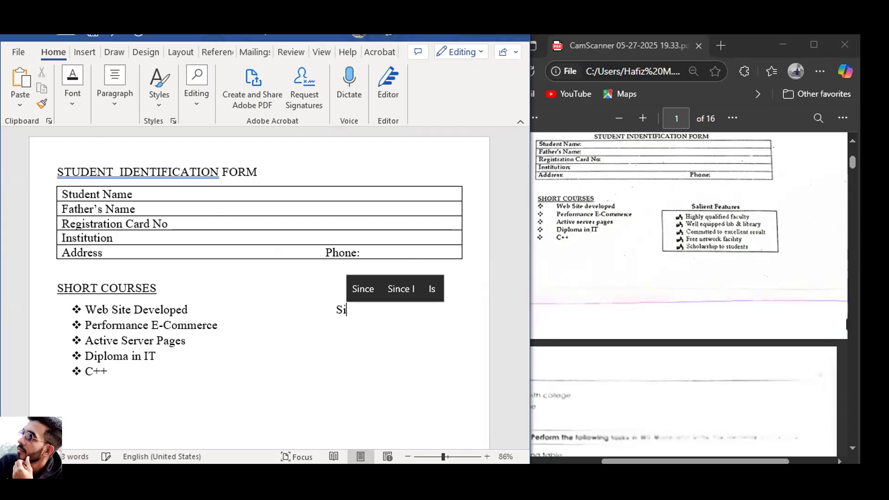
text(lint)
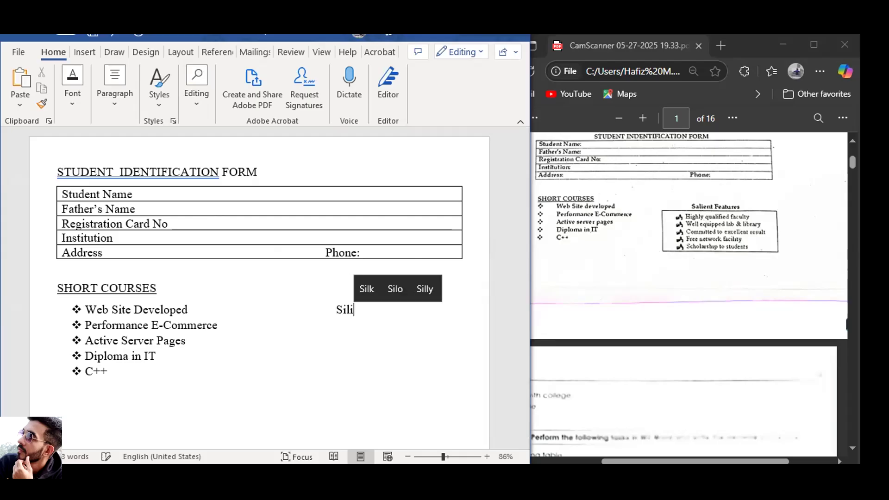
key(BackSpace)
key(BackSpace)
key(BackSpace)
key(BackSpace)
key(BackSpace)
key(BackSpace)
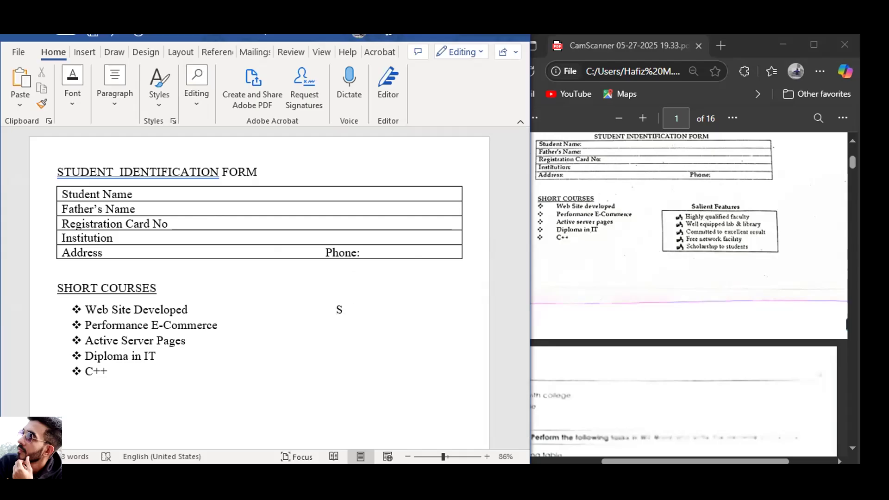
text(alient Features)
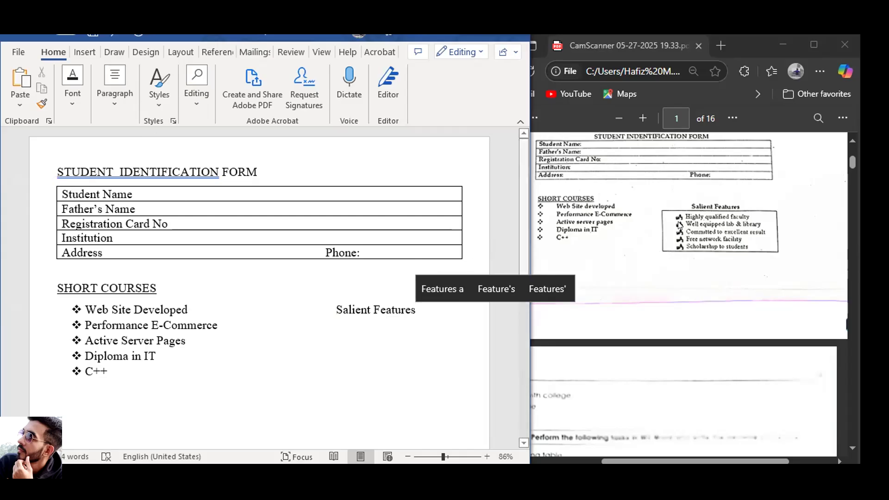
- Draw a rectangle about 3.05" wide and 1.14" high directly below the Salient Features title
click(488, 39)
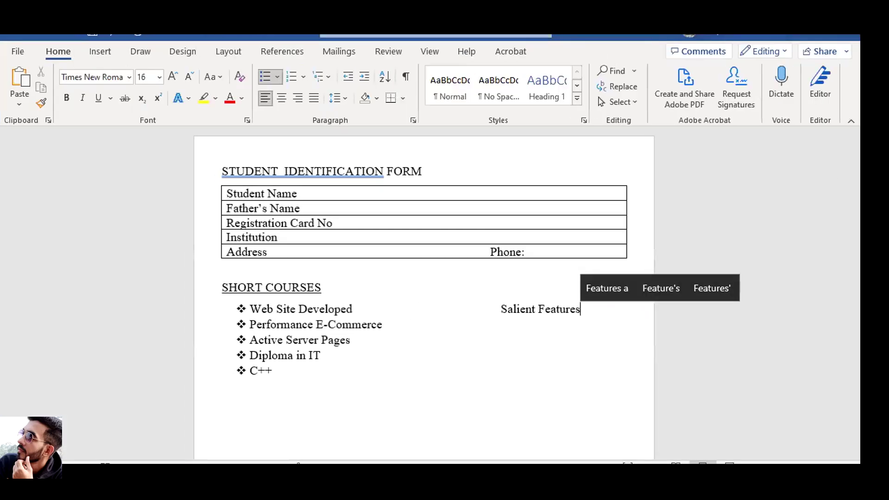
click(101, 51)
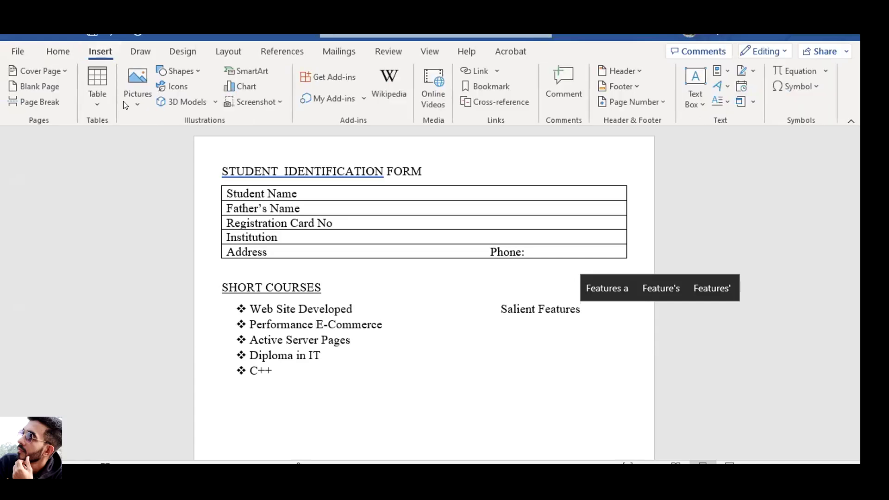
click(189, 71)
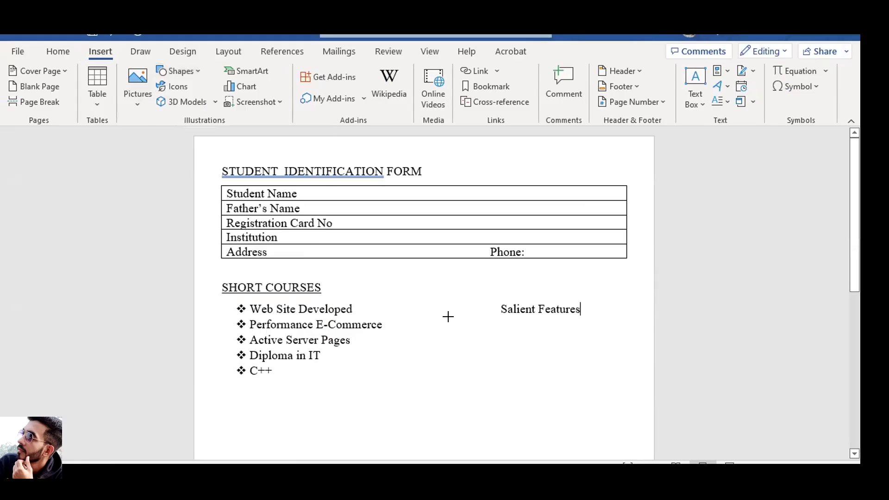
drag(454, 318, 621, 377)
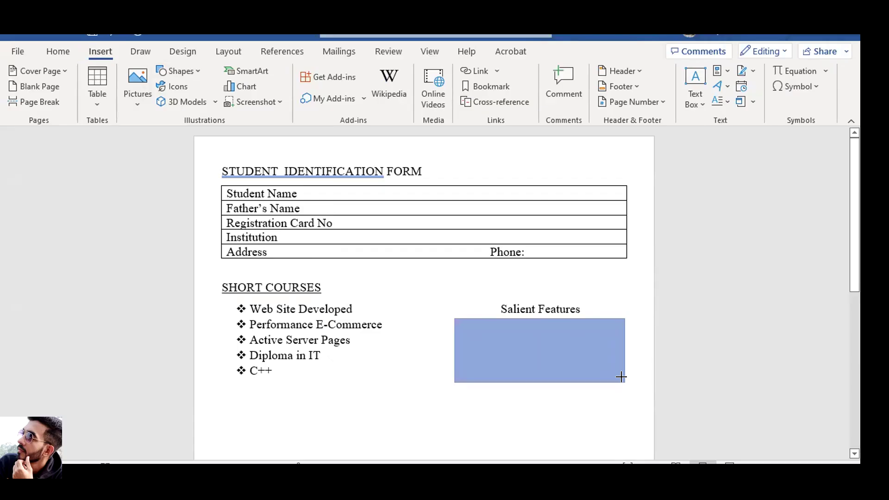
drag(621, 378, 621, 377)
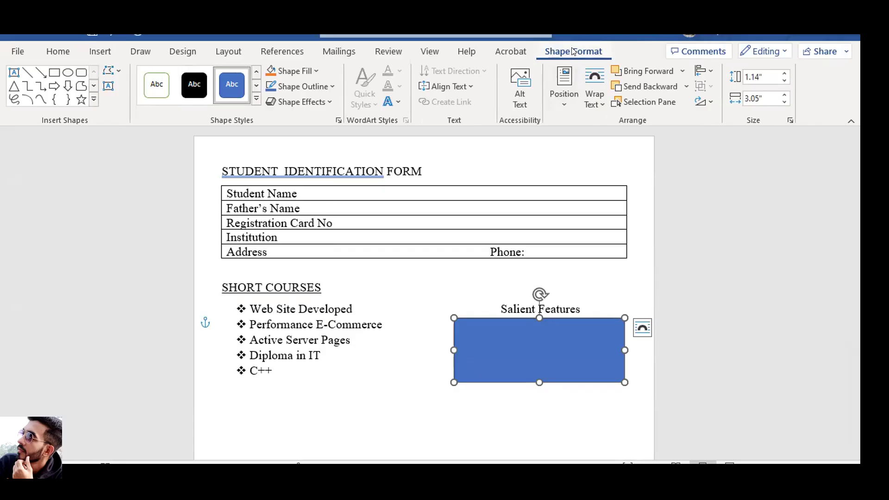
- Compare the rectangle with the form in the PDF and give it the theme style with white fill and black outline
click(100, 51)
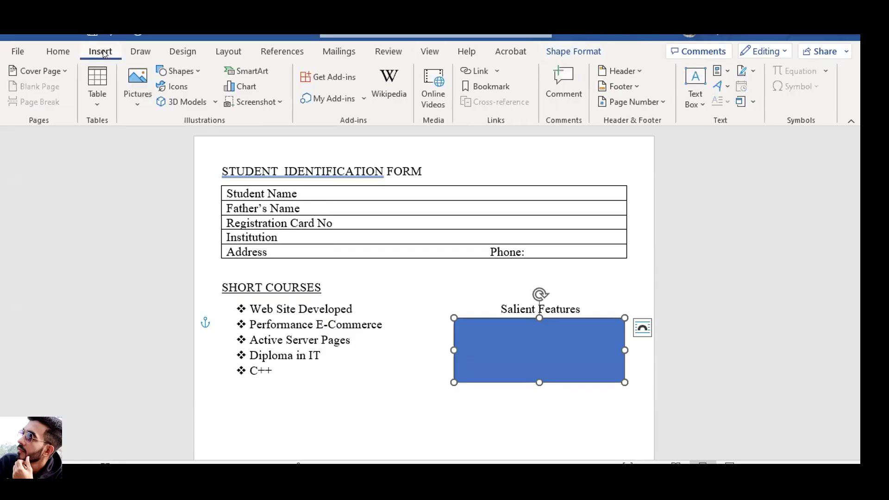
click(580, 51)
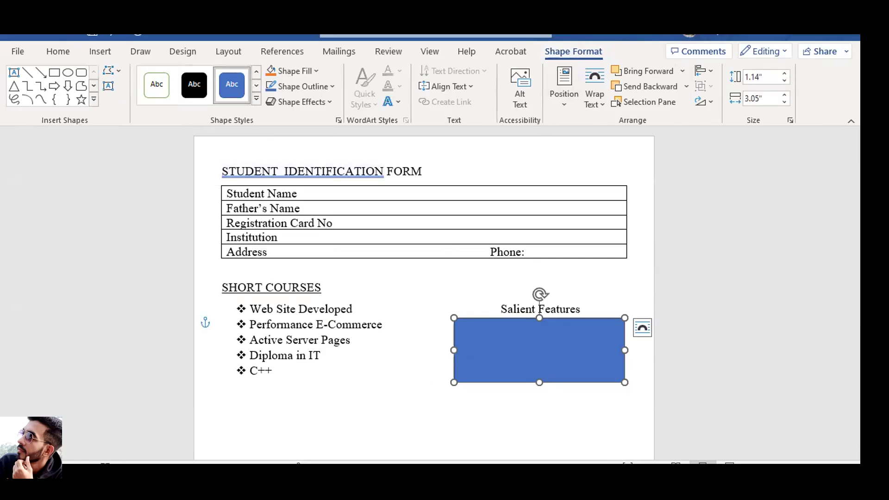
click(346, 484)
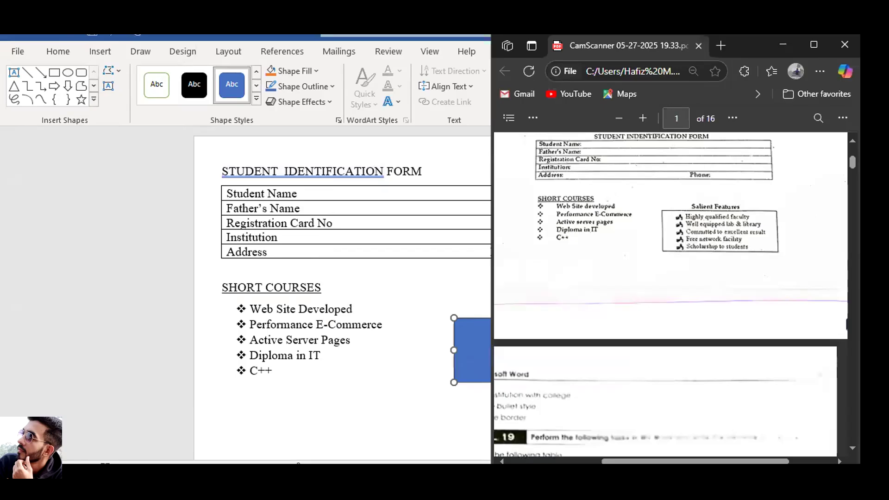
key(alt+Tab)
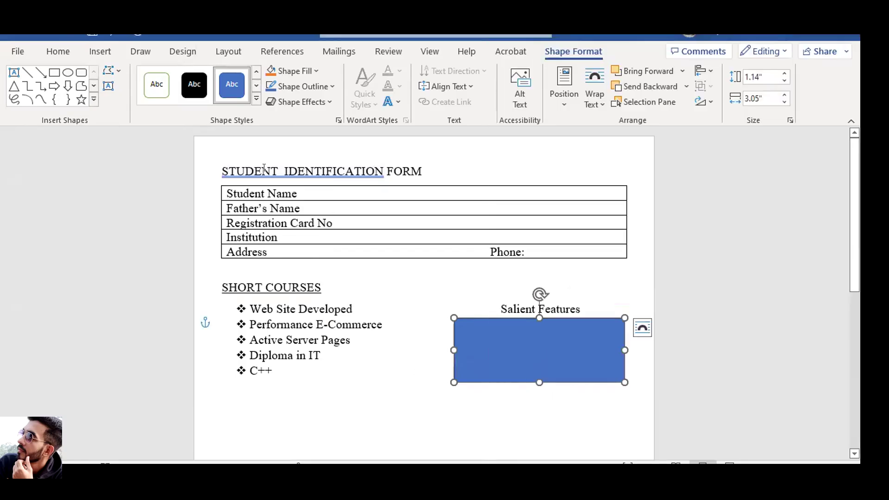
click(256, 99)
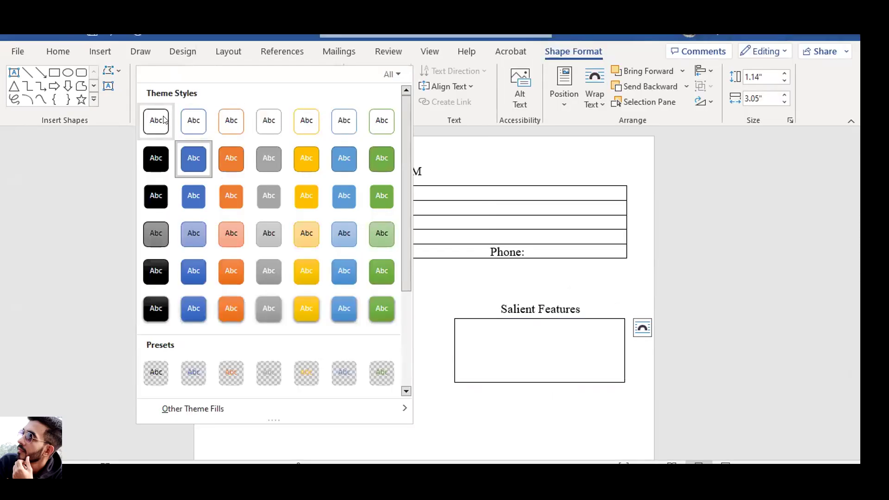
click(167, 122)
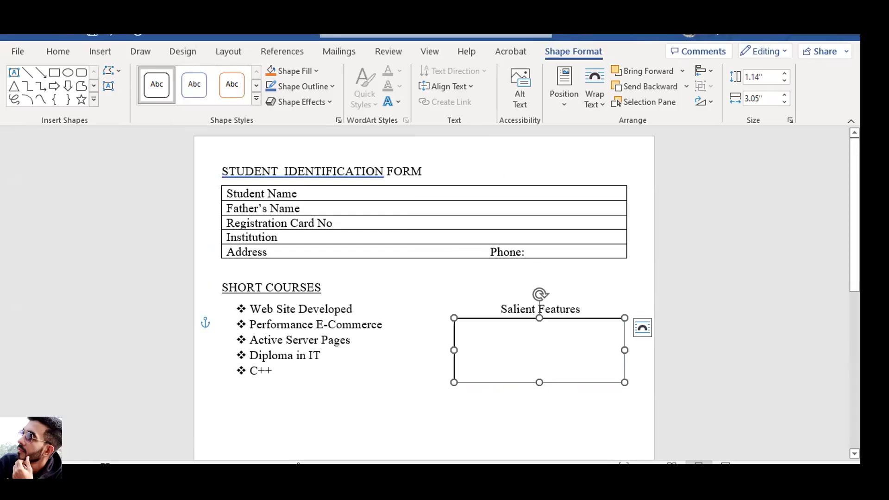
- Show the document beside the PDF, open the rectangle under Salient Features for text entry and align its text left
click(811, 37)
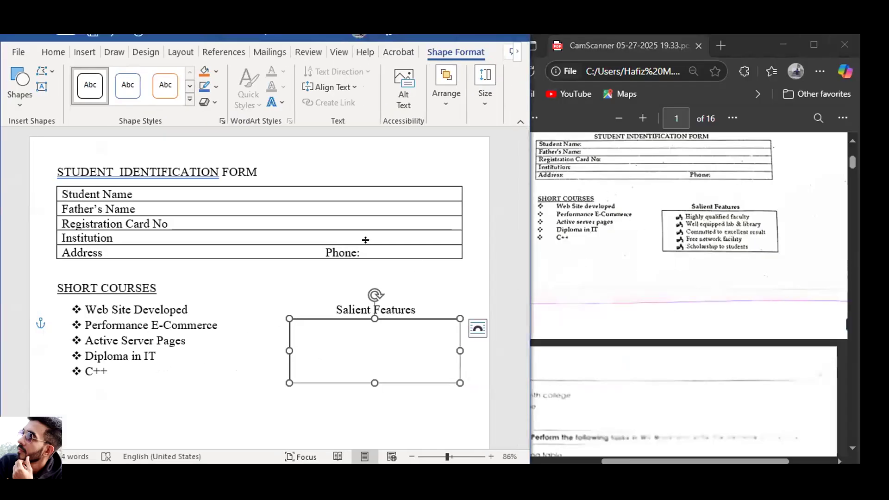
right_click(318, 334)
click(366, 227)
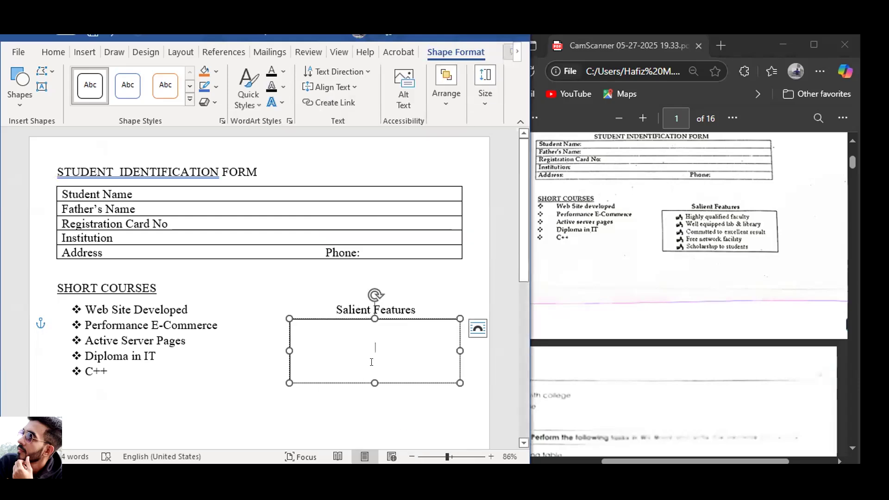
click(83, 53)
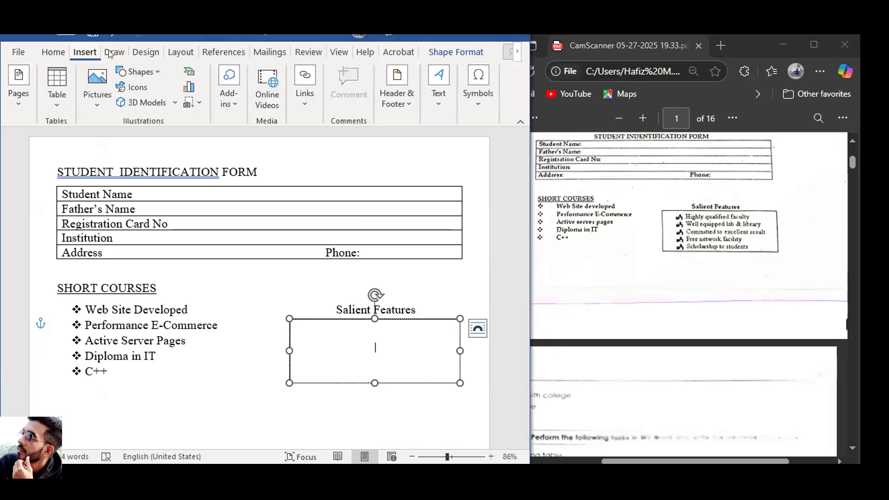
click(54, 53)
click(111, 93)
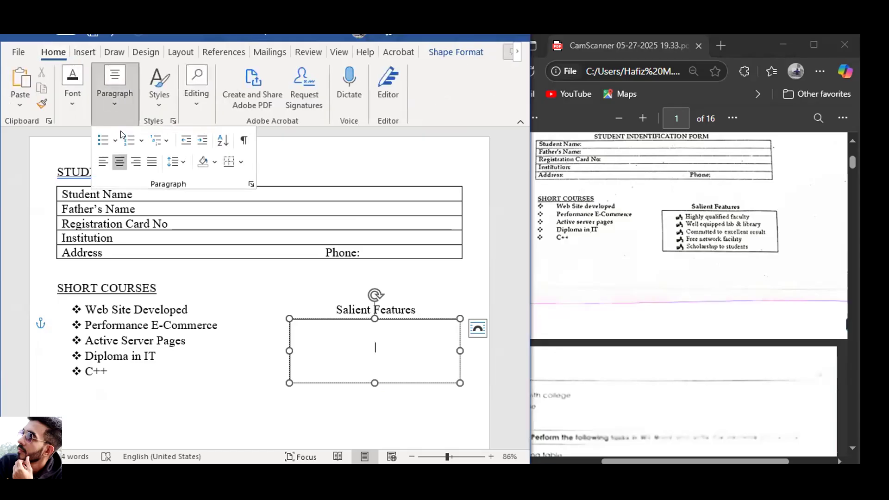
click(102, 162)
click(312, 334)
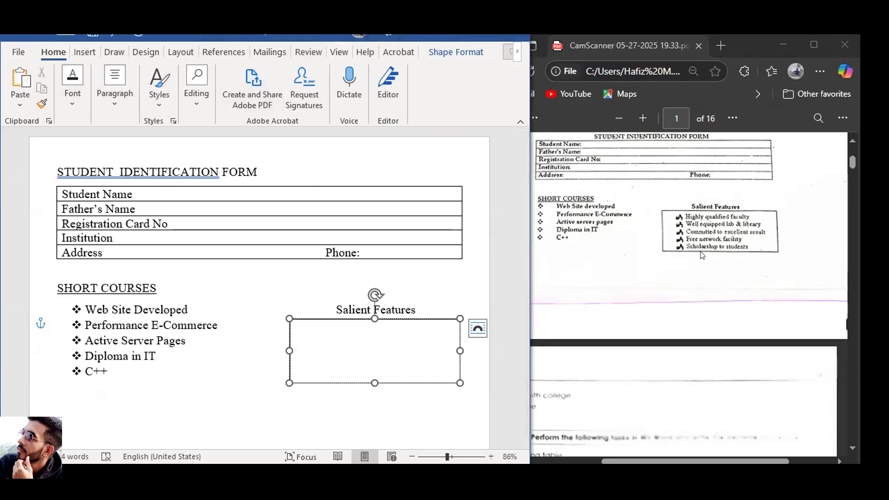
- Start a bulleted list in the Salient Features box with the multicoloured four-pointed bullet from the bullet library
click(103, 104)
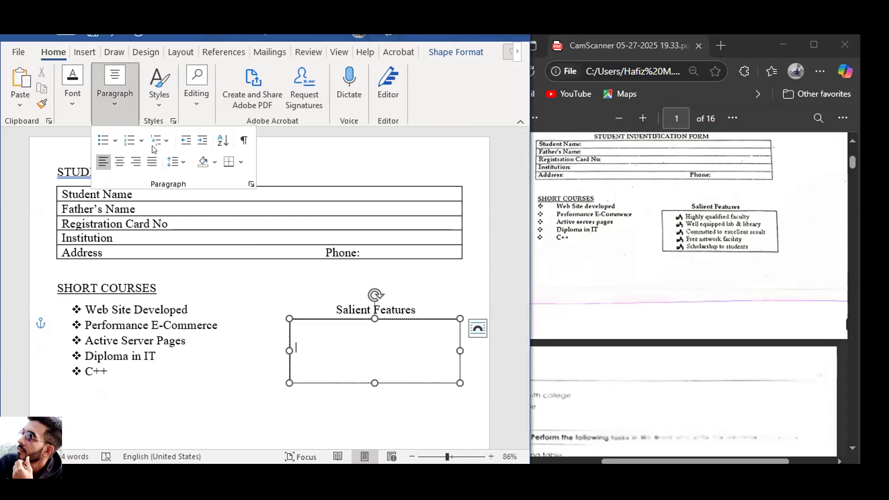
click(115, 140)
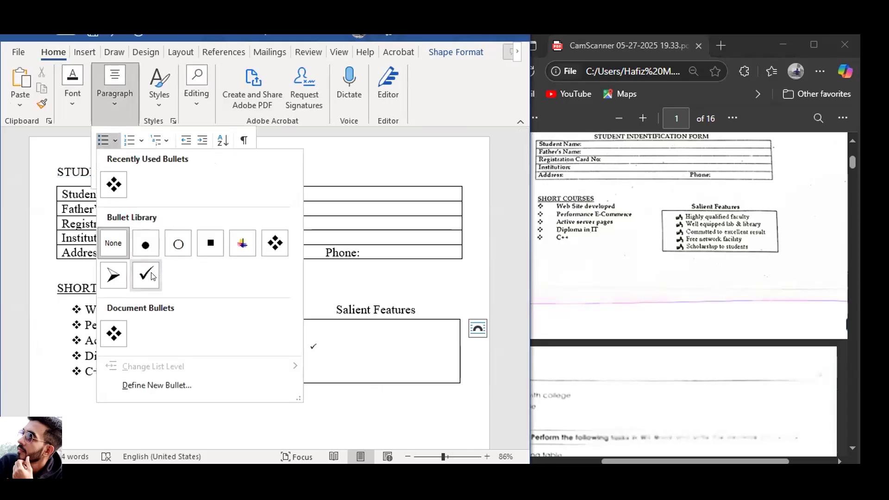
click(241, 244)
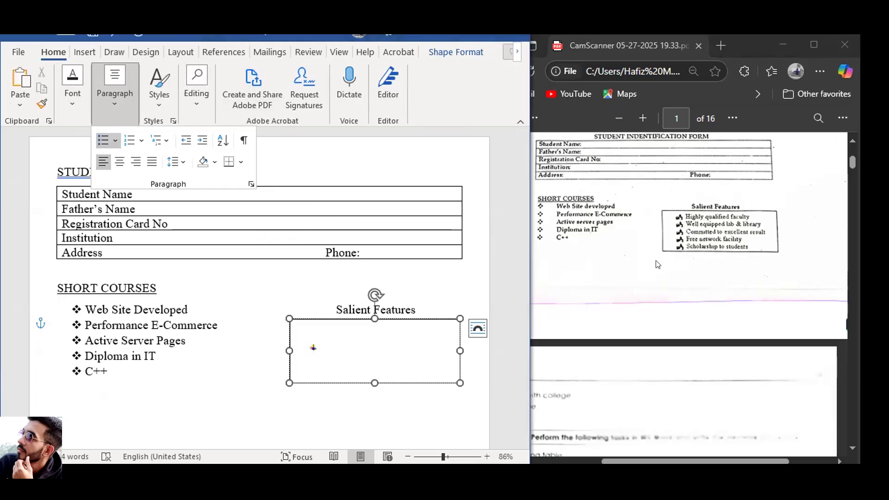
click(321, 343)
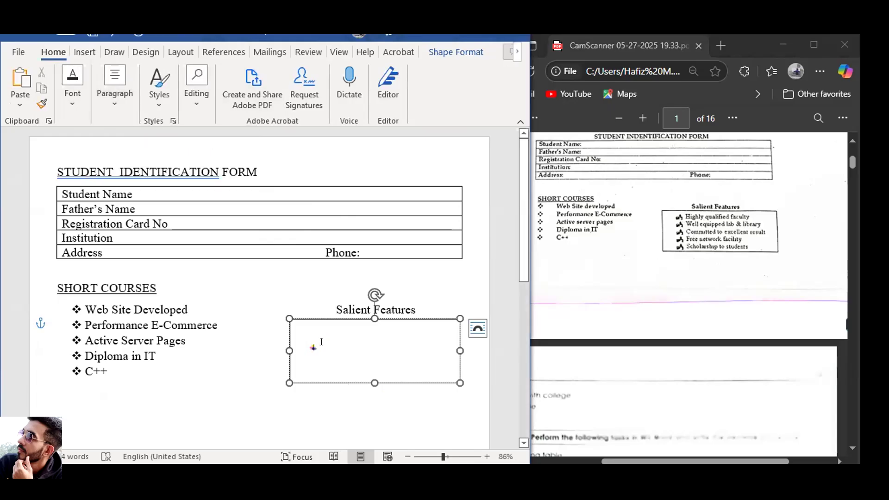
- Enter Highly Qualifies Faculty and Well equipped lab & library as the first two bulleted items in the Salient Features box
text(Highly )
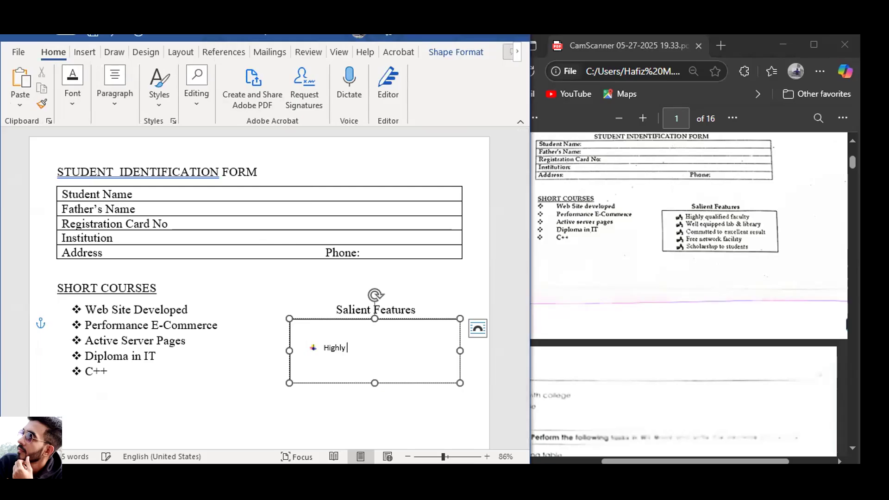
text(Qualifies Faculty)
key(Return)
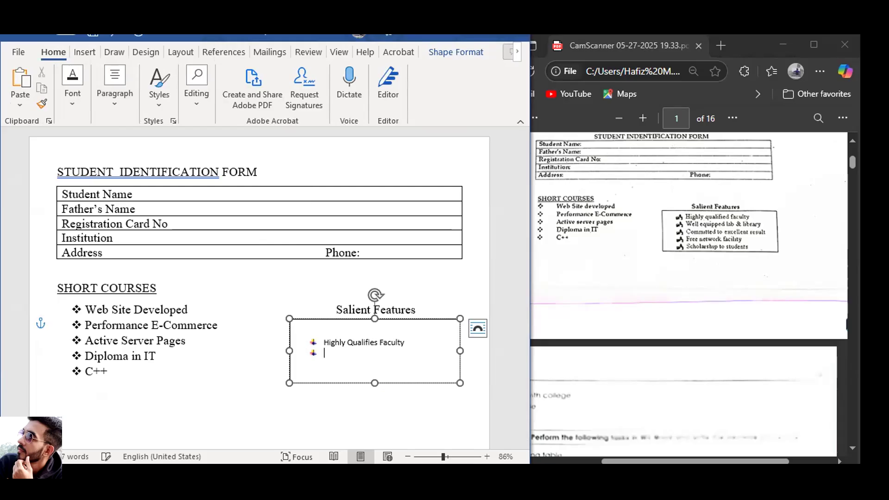
text(Well equipped lab & library)
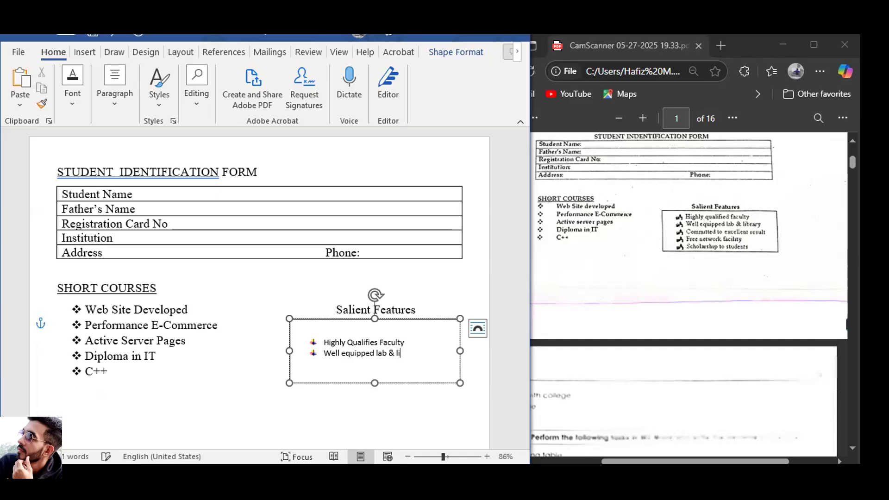
key(Return)
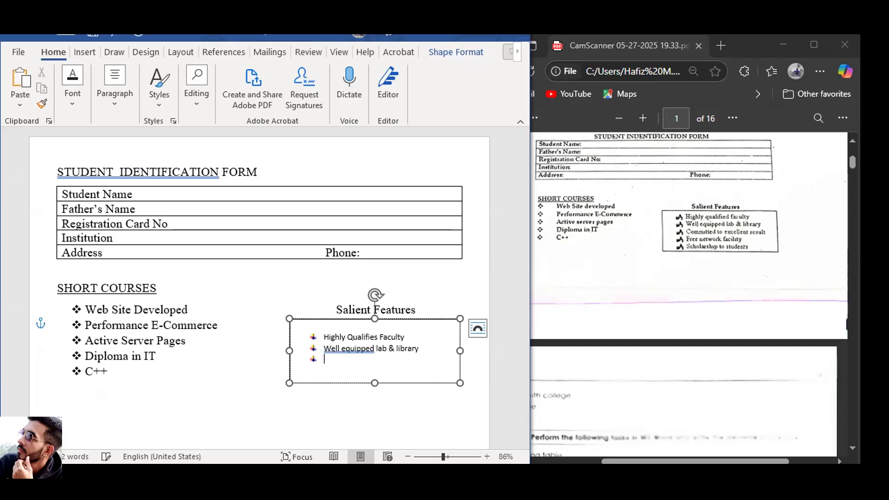
- Add Commuted to Excellent Result and Free network facilty as the third and fourth bulleted items in the box
text(Commuted to Excellent Resul)
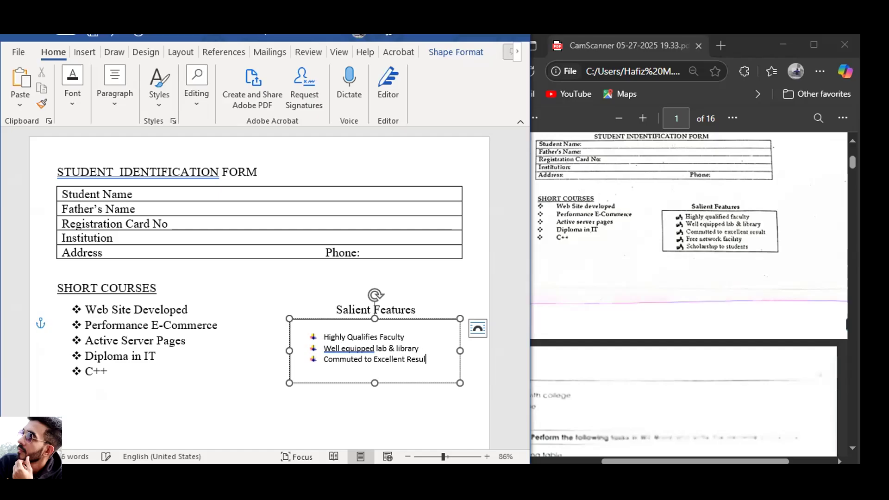
text(t)
key(Return)
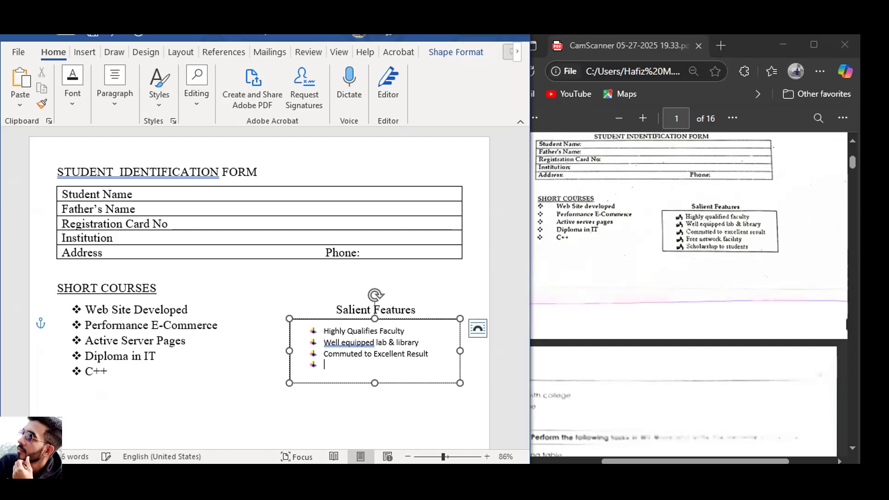
text(Free network facilty)
key(Return)
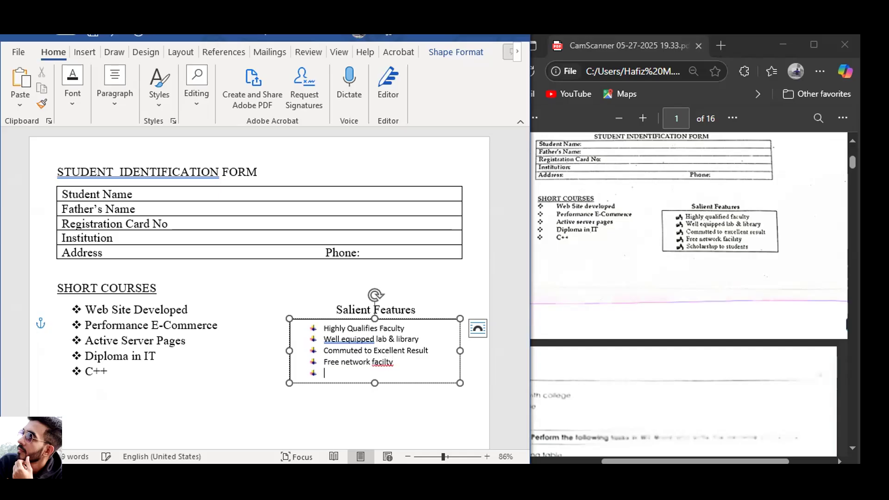
- Complete the Salient Features list with Scholarship to Students as the fifth bulleted item
text(Scholarsh)
text(ip to )
text(Studnets)
key(BackSpace)
key(BackSpace)
key(BackSpace)
key(BackSpace)
text(ents)
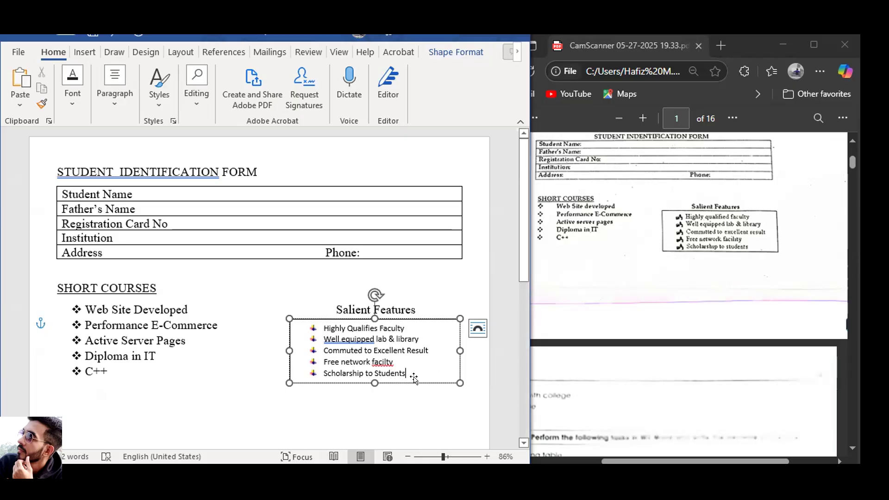
- Below the short courses list, leave a gap and add the unbulleted line Blue & Green (Grammar Mistakes)
click(315, 408)
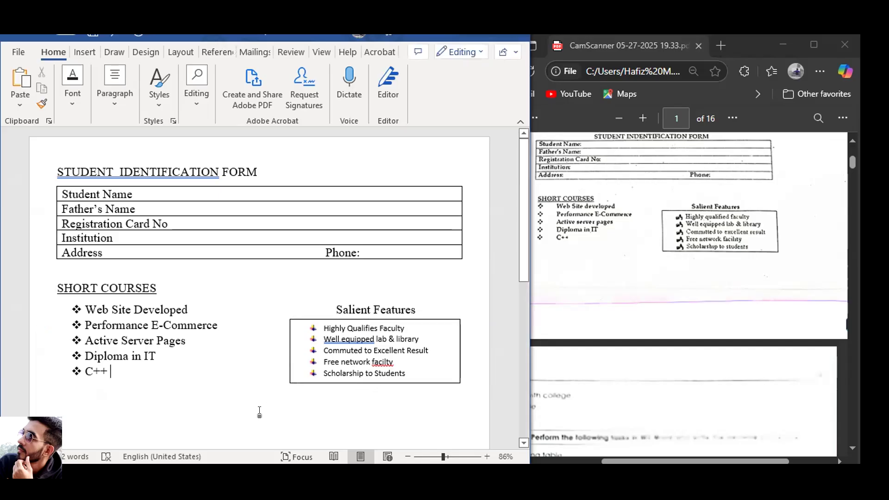
key(Return)
key(BackSpace)
key(Return)
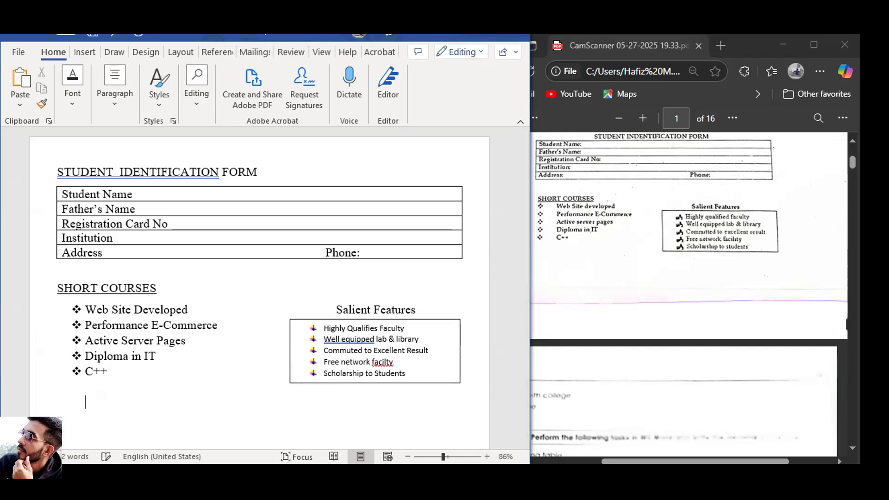
text(Blue )
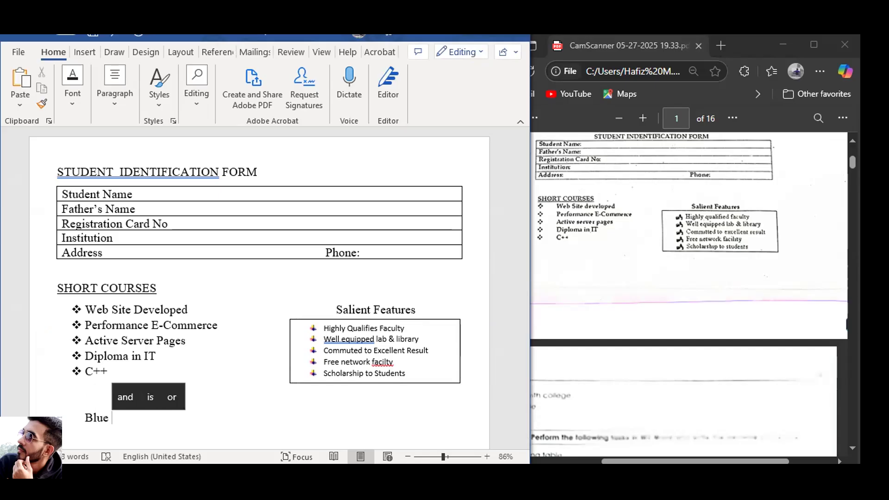
text(& Green)
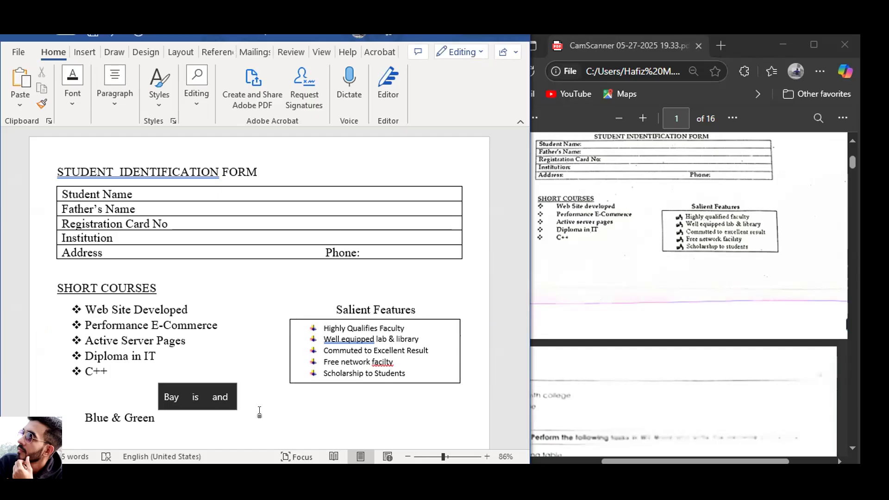
text( (Gramme)
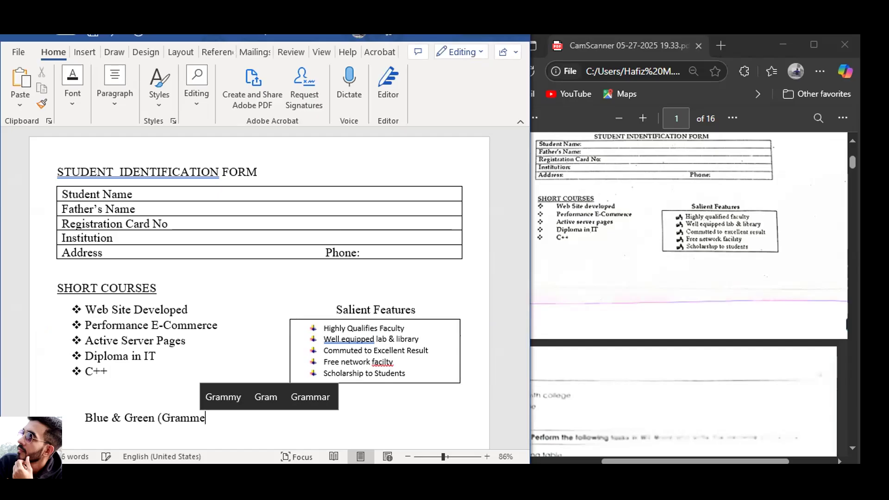
key(BackSpace)
text(ar Mistakes))
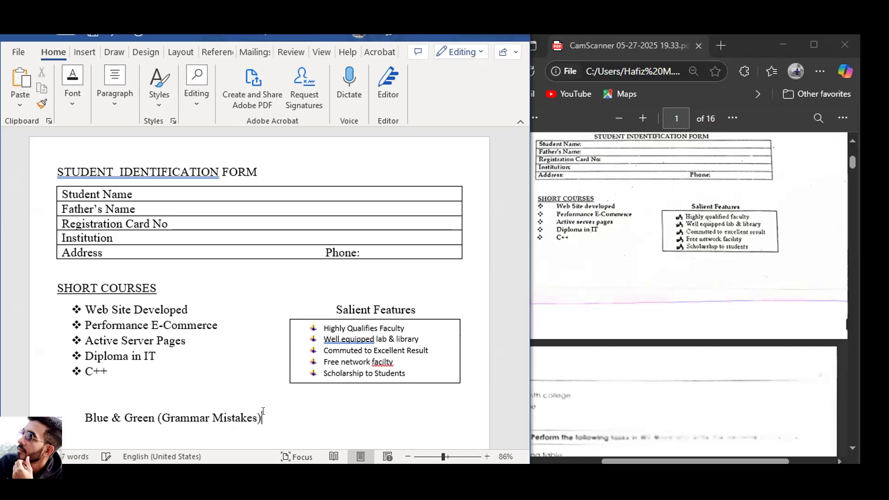
- Add the line Red Lines (Spellings Mistakes) directly below the grammar mistakes note
key(Return)
text(Red )
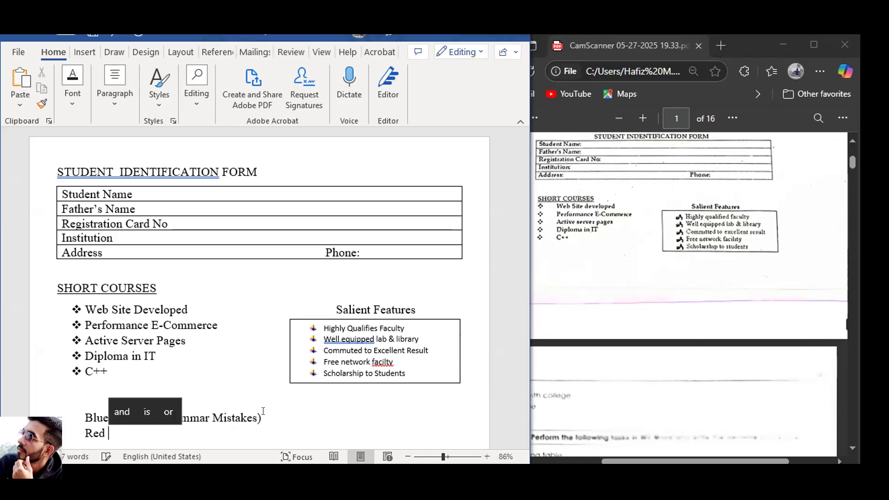
text(Lines )
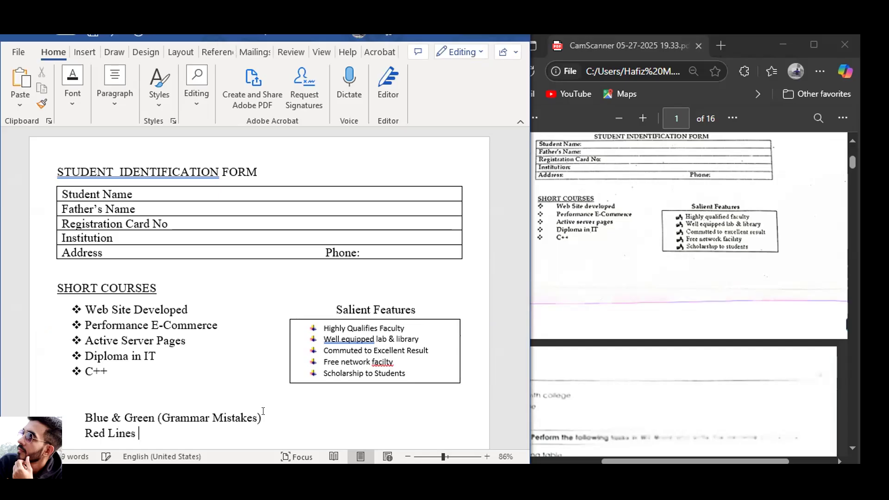
text((Spelling)
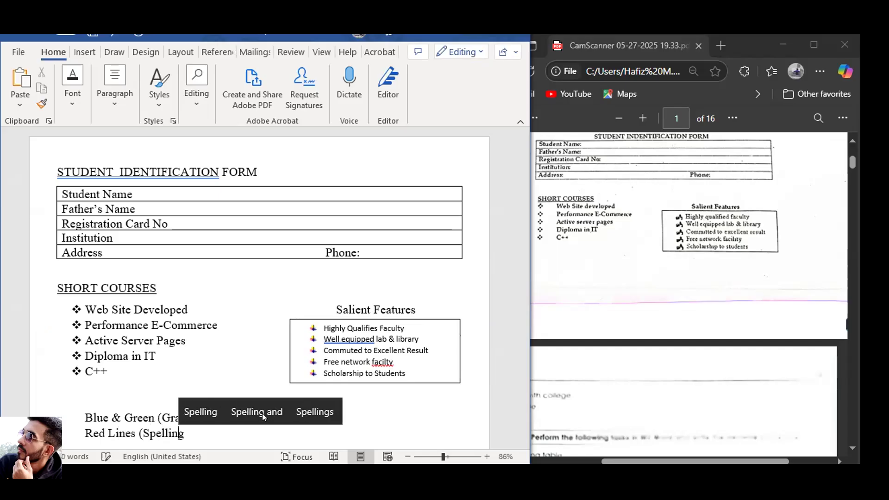
text(s Mistakes))
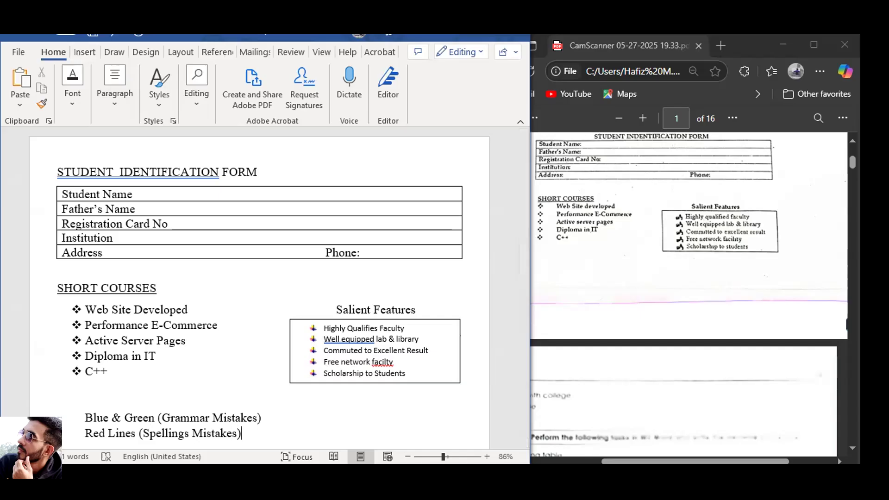
- Maximize the document and examine the grammar suggestions for Well equipped and the spelling suggestions for facilty without applying any
double_click(475, 38)
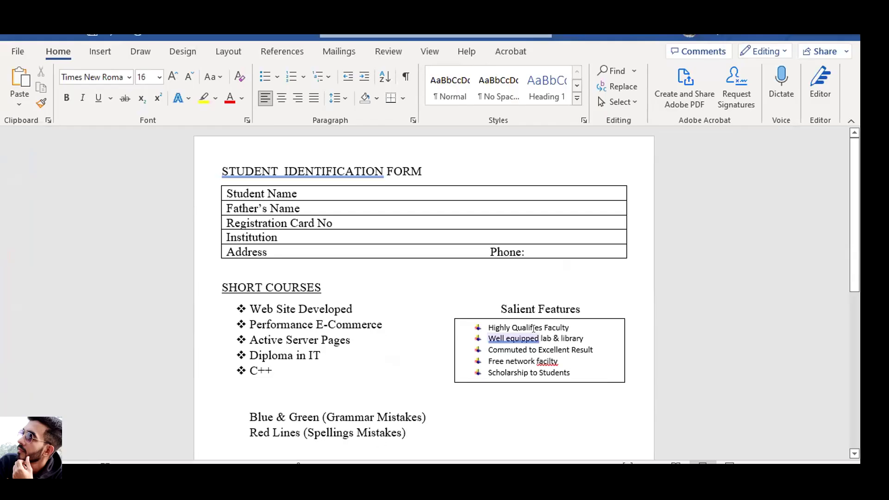
click(514, 340)
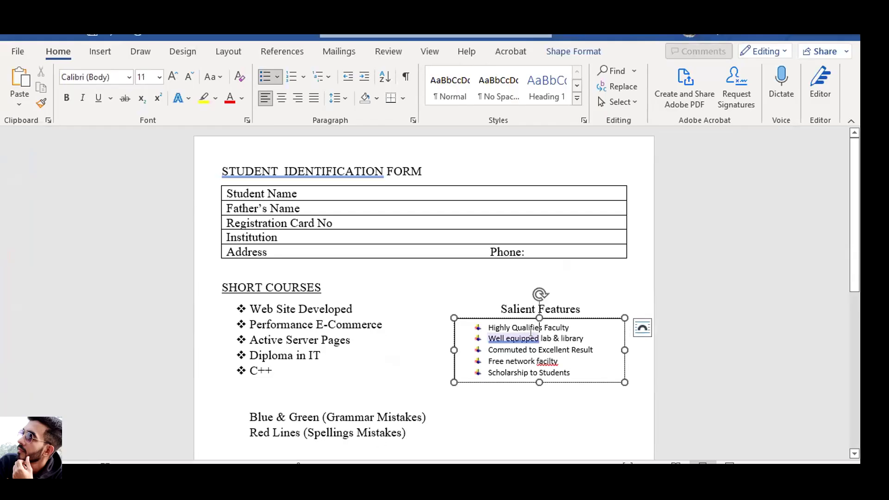
right_click(523, 334)
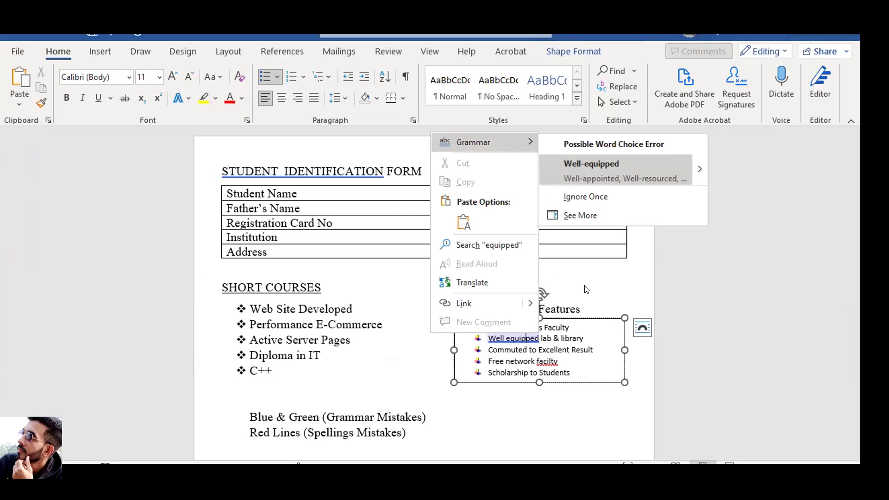
click(546, 357)
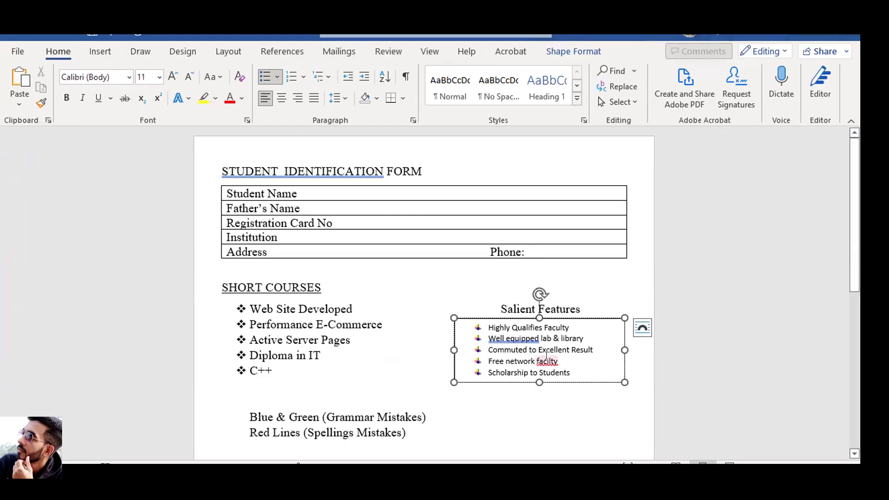
right_click(547, 356)
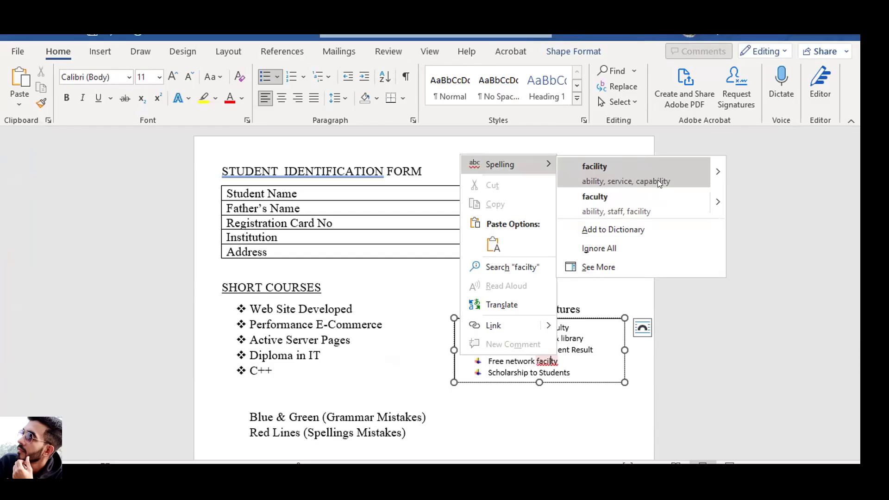
click(584, 418)
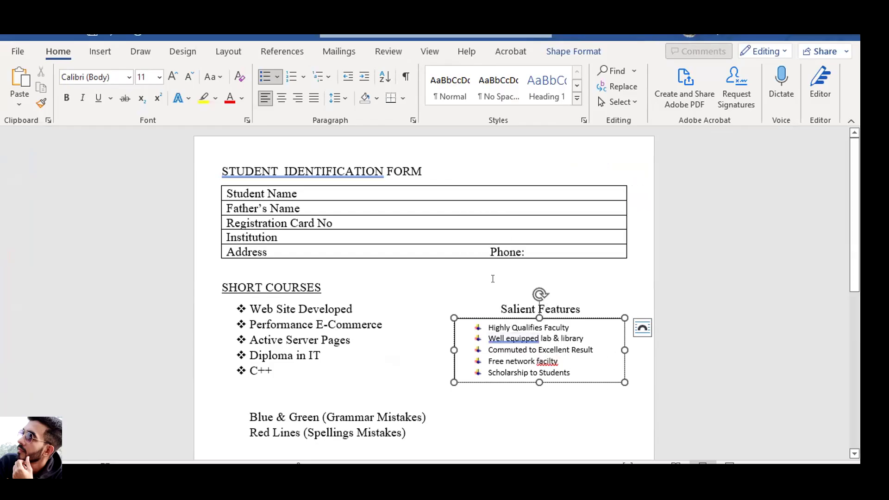
- Extend the Red Lines (Spellings Mistakes) line with the text short cut Key F7 (Function Key)
click(458, 437)
text(sh)
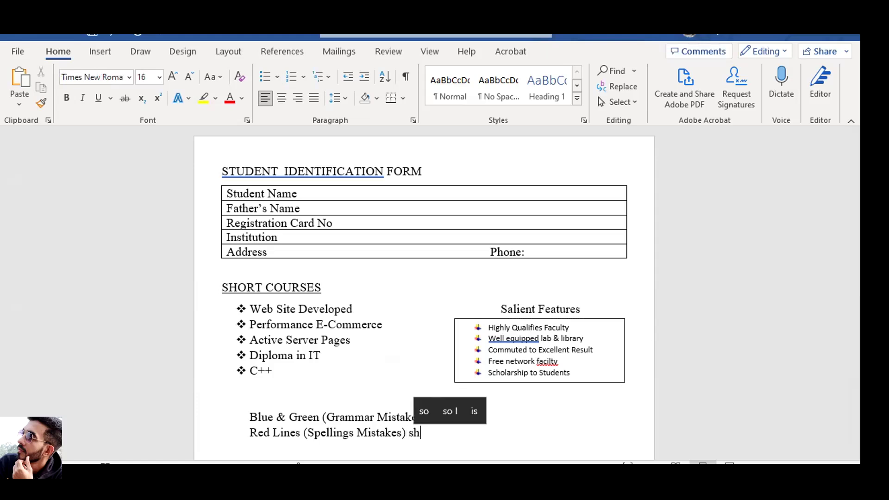
text(ort cut )
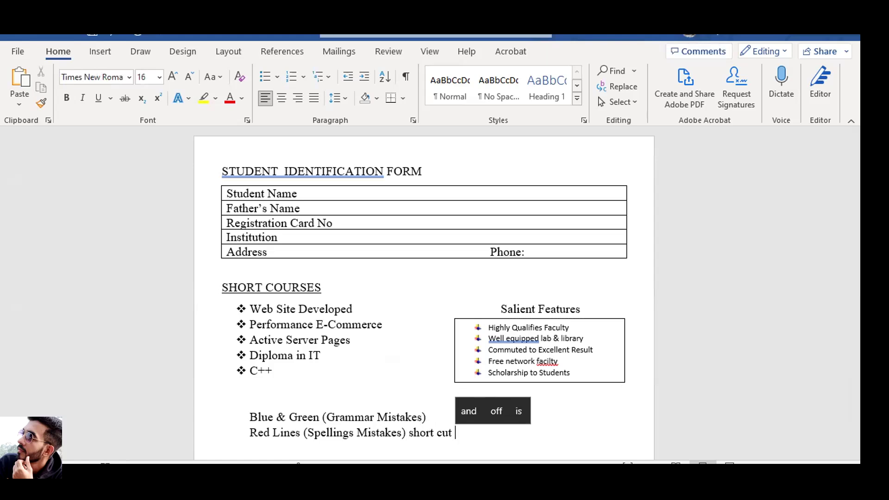
text(Key f7)
key(BackSpace)
key(BackSpace)
text(F7)
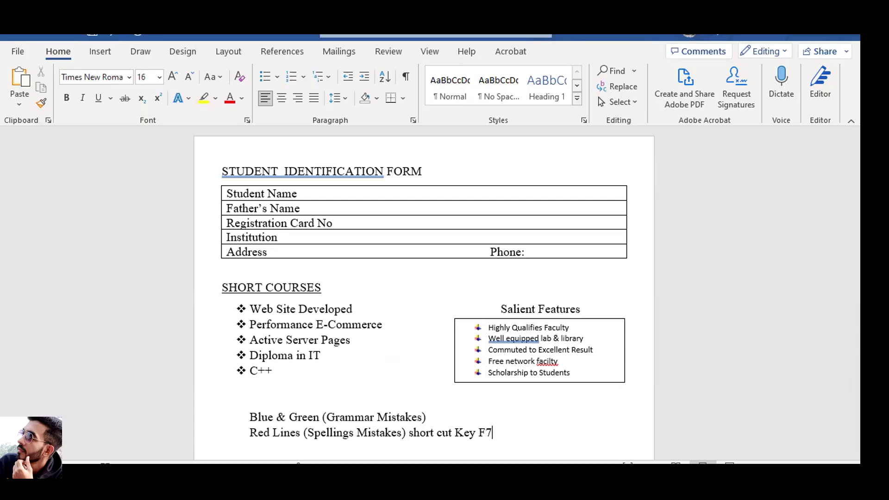
text( (Function )
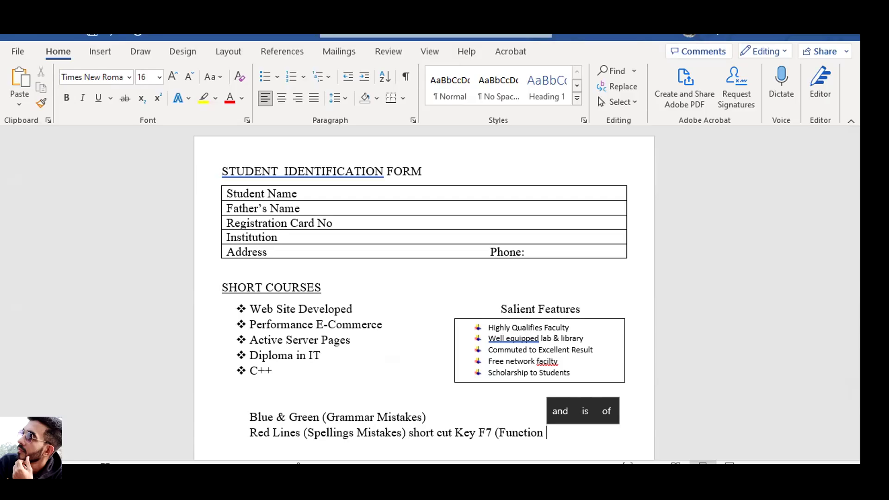
text(Key)
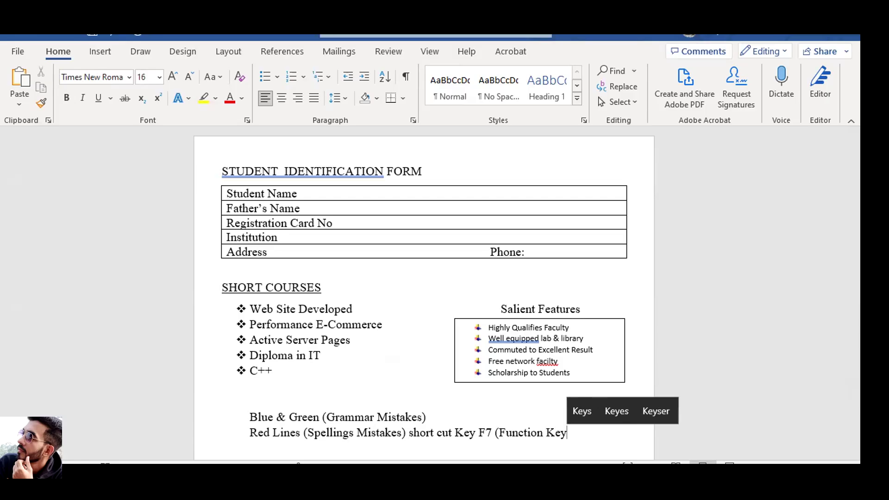
text())
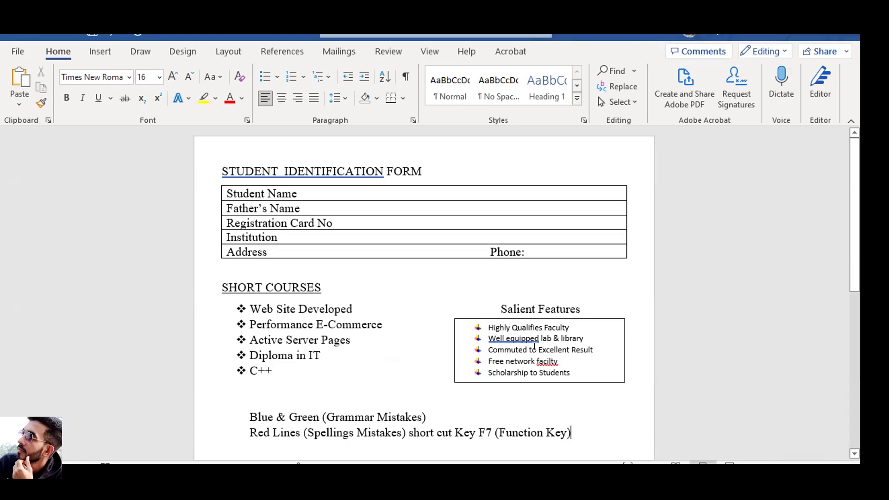
- Run the spelling check on the document and correct facilty to facility
key(F7)
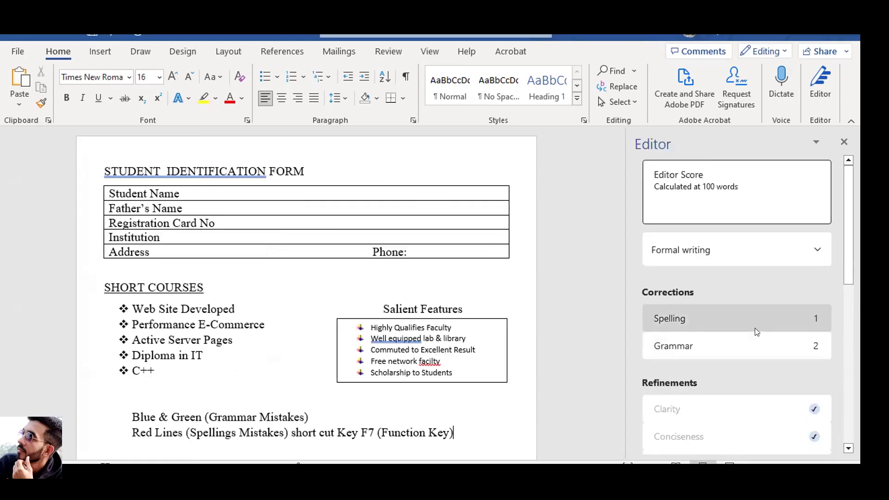
click(757, 332)
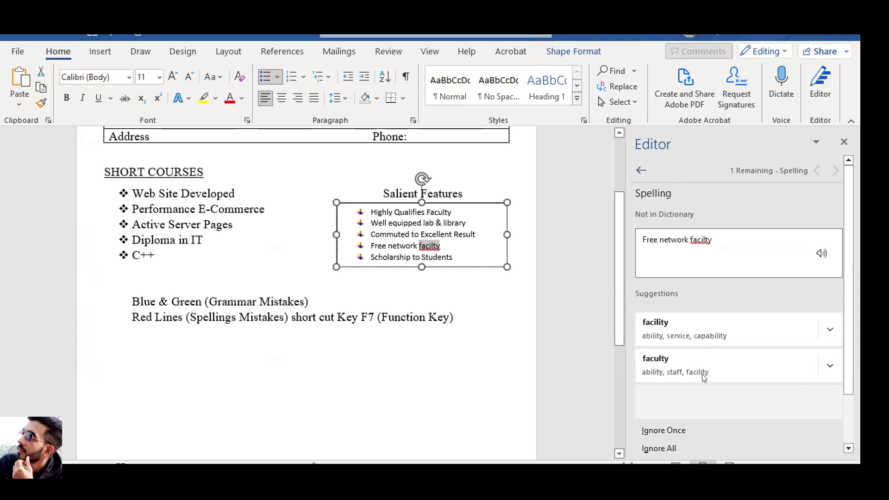
click(692, 329)
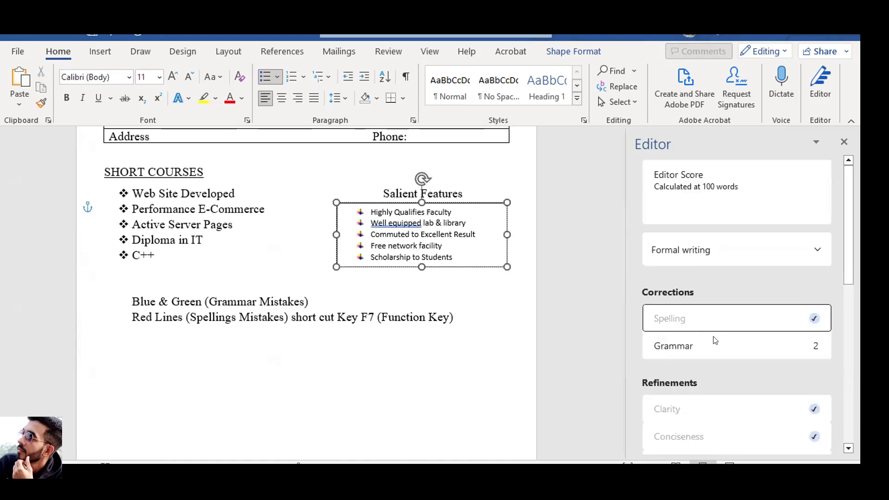
- Accept the grammar suggestions STUDENT IDENTIFICATION for the title and Well-equipped for the feature list, and close the Editor
click(713, 344)
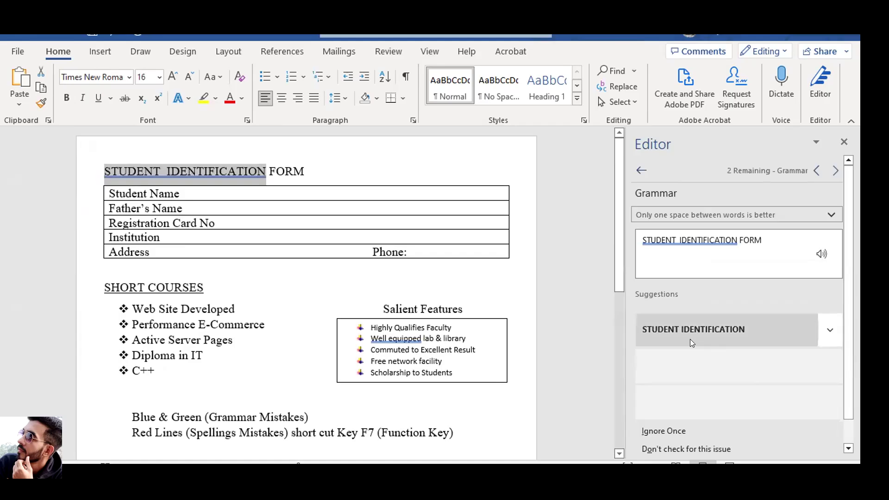
click(693, 328)
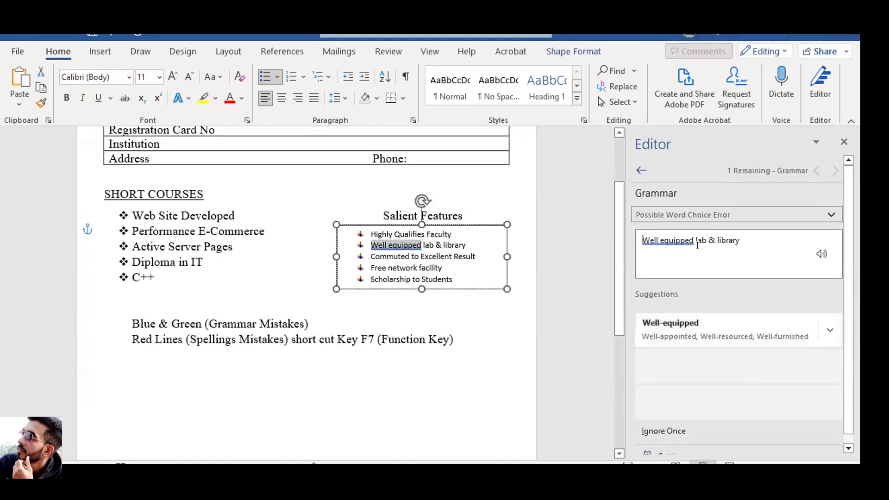
click(694, 339)
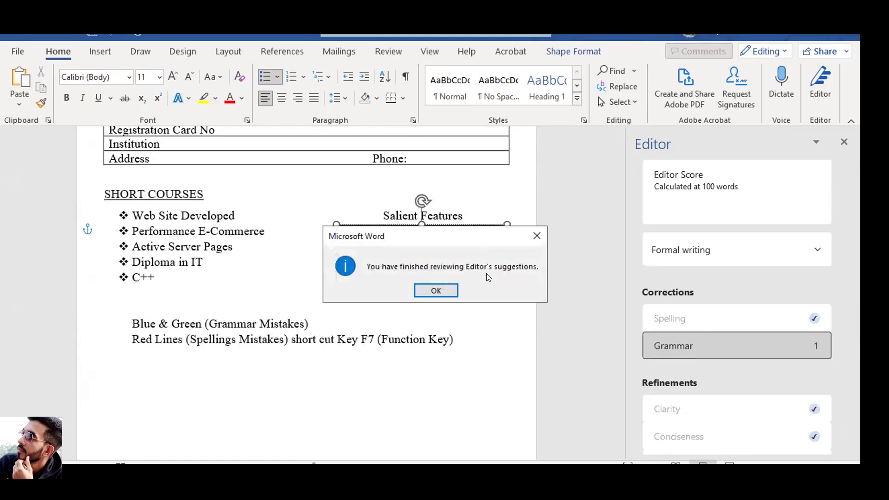
click(435, 289)
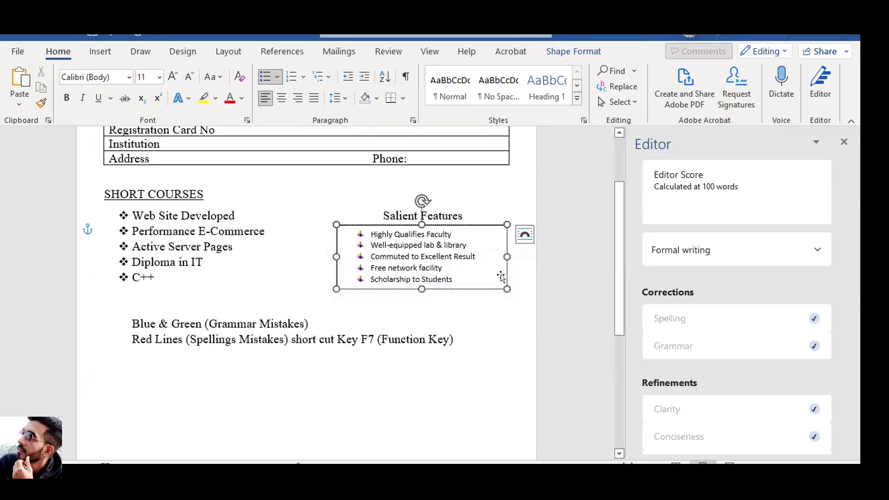
click(817, 84)
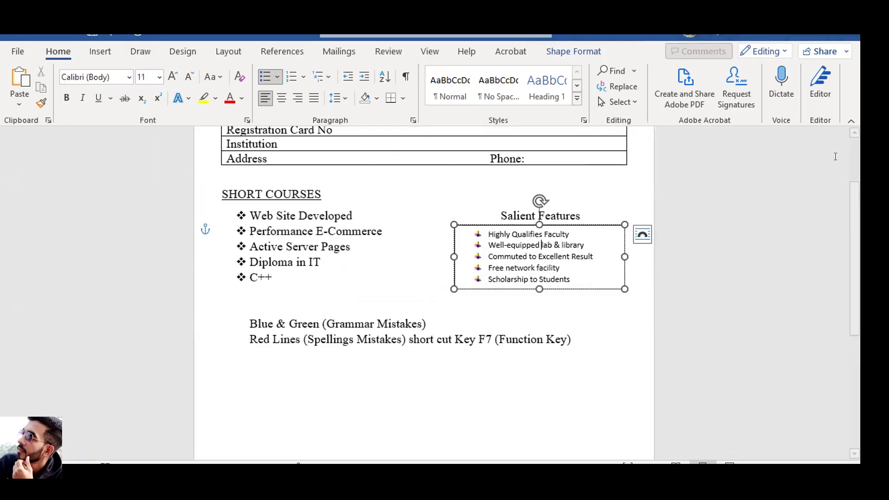
- Restore the document beside the PDF and highlight the two grammar and spelling mistake notes in yellow
click(817, 41)
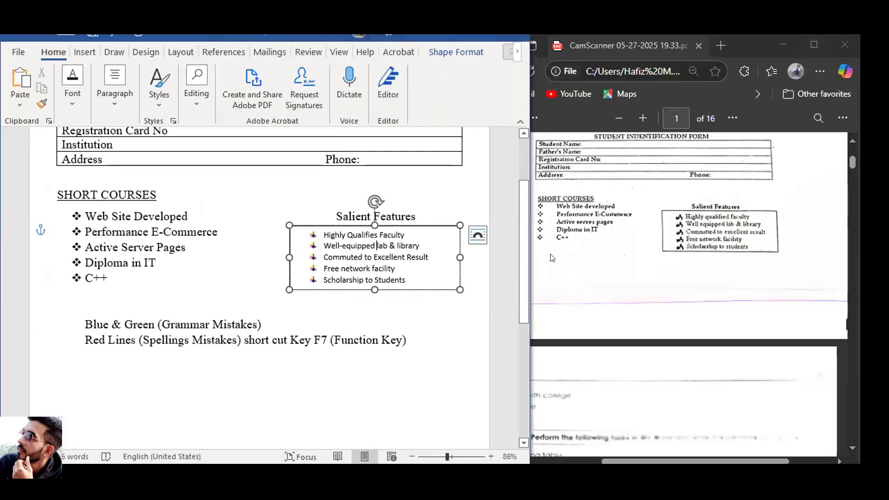
scroll(725, 267, up, 5)
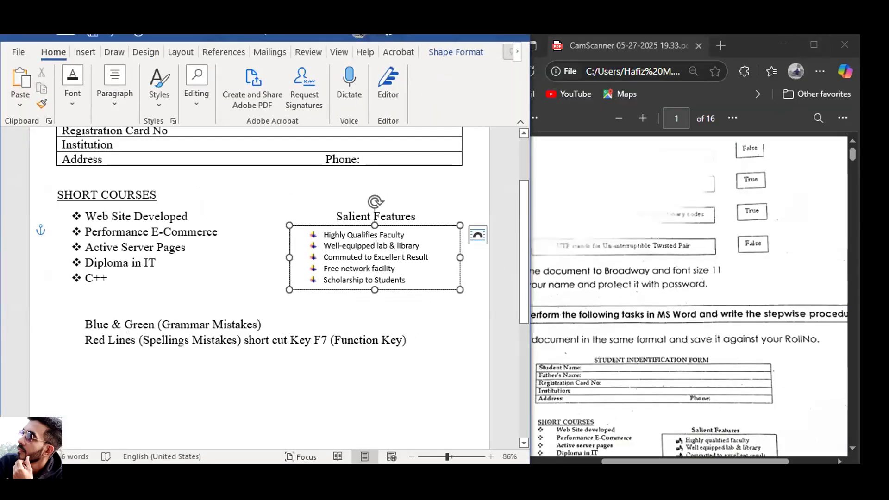
drag(86, 324, 411, 342)
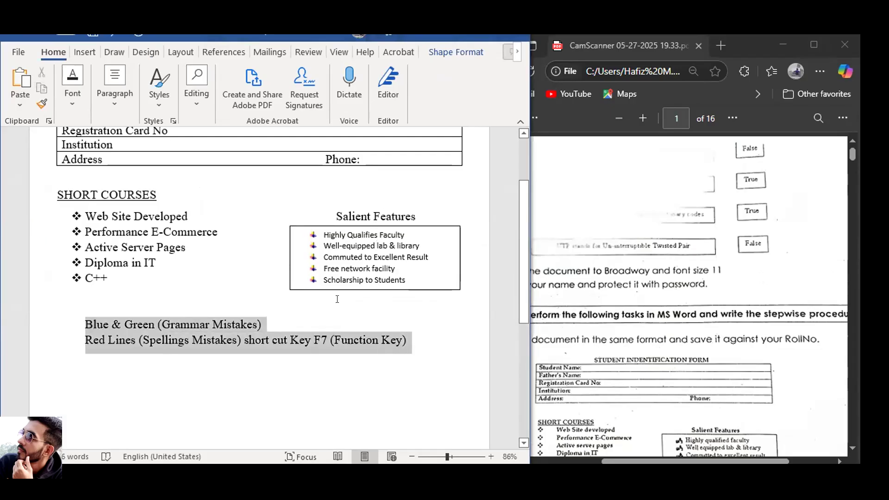
click(69, 105)
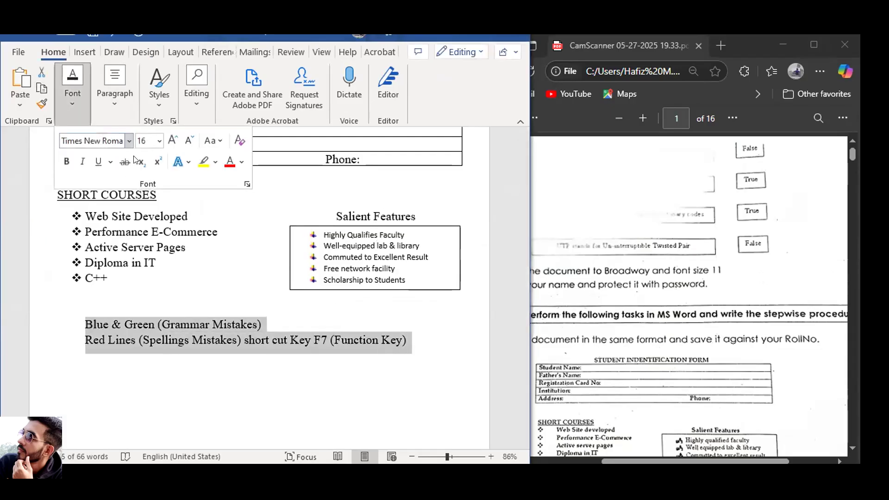
click(216, 162)
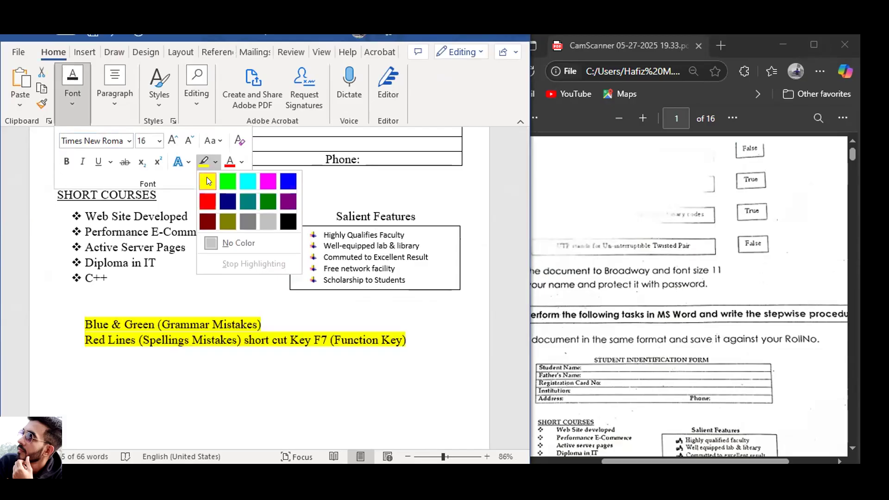
click(207, 177)
click(180, 303)
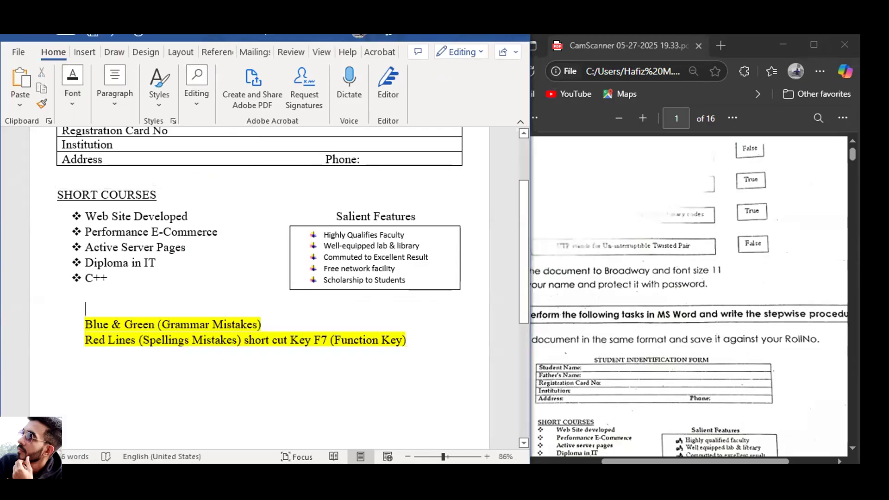
- Insert six blank lines above the highlighted notes to separate them further from the form
key(Return)
key(Return)
key(Return)
key(Return)
key(Return)
key(Return)
scroll(838, 297, down, 1)
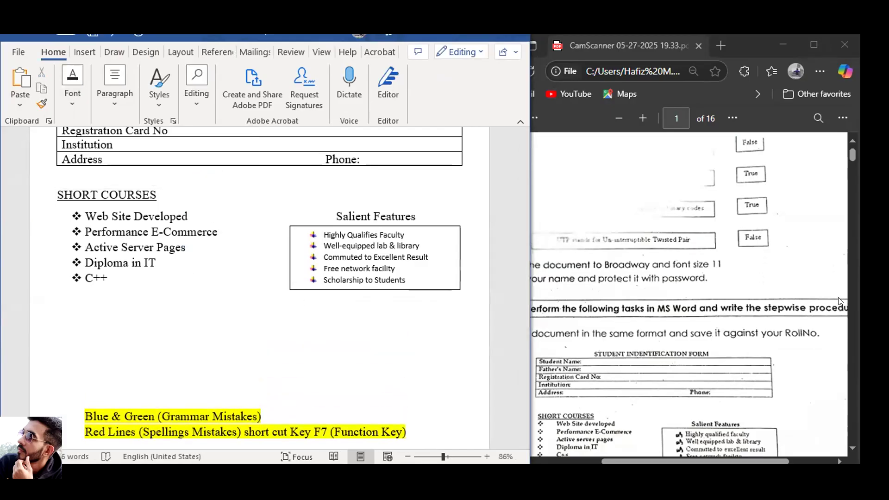
scroll(838, 298, down, 8)
scroll(809, 304, up, 8)
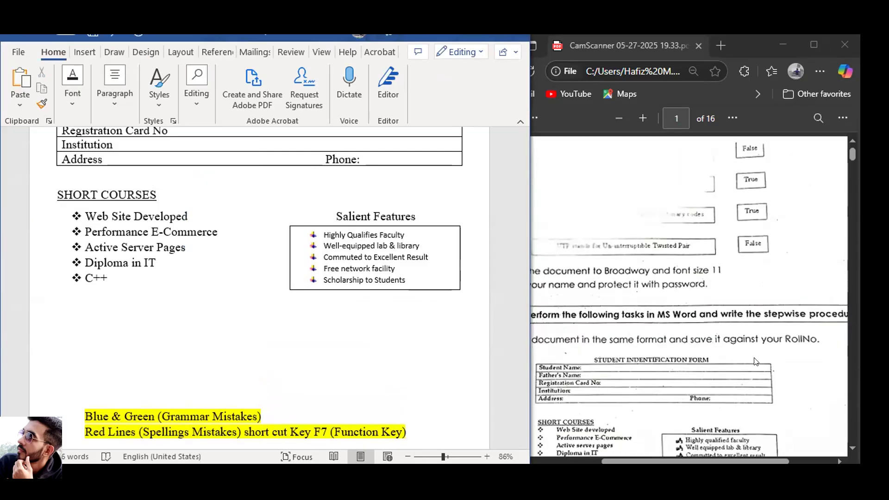
- Center the STUDENT IDENTIFICATION FORM title and remove the space after its paragraph
scroll(244, 221, up, 3)
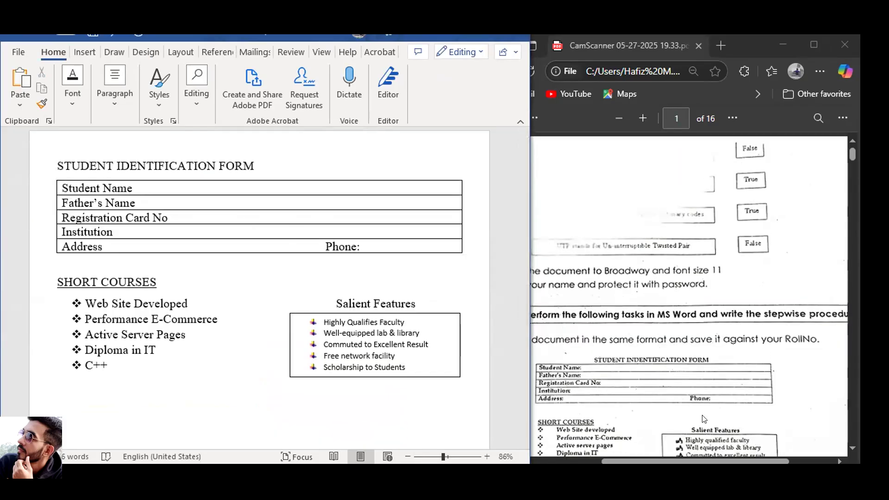
drag(52, 162, 259, 167)
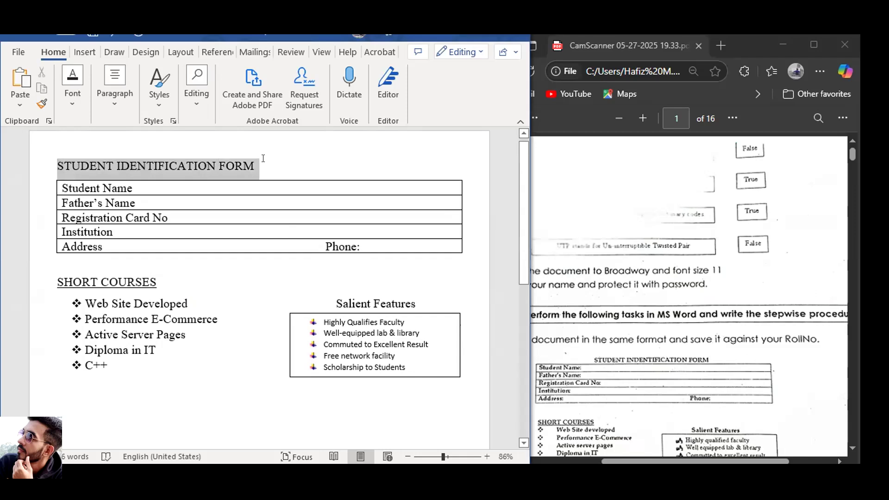
click(111, 95)
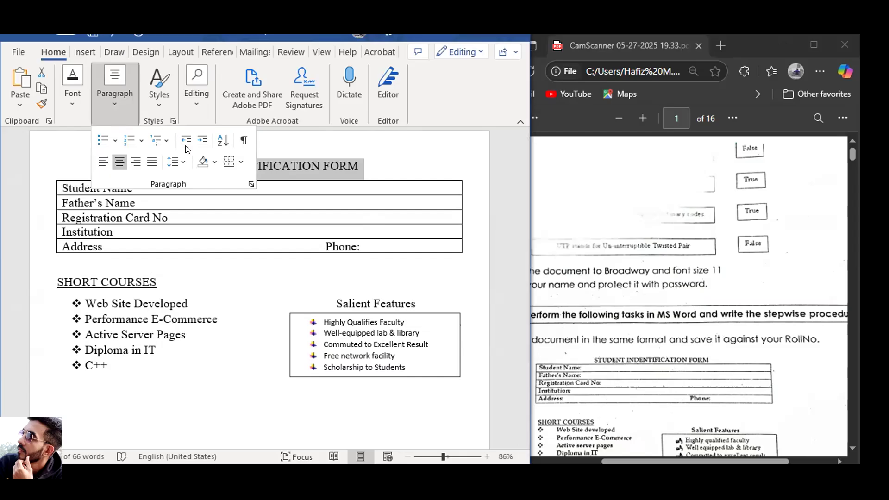
click(176, 162)
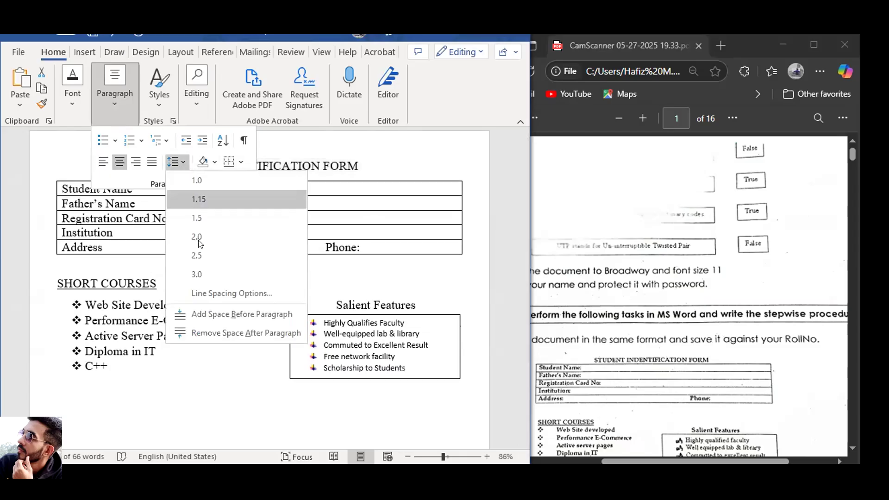
click(216, 335)
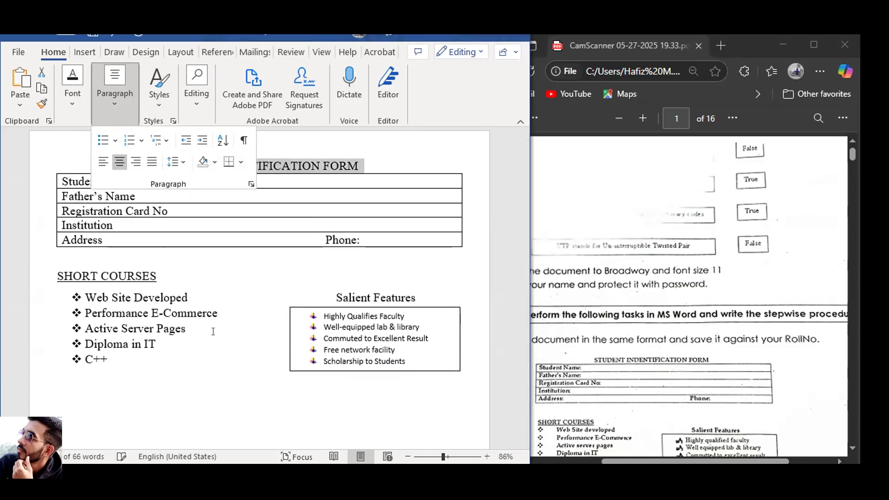
click(213, 332)
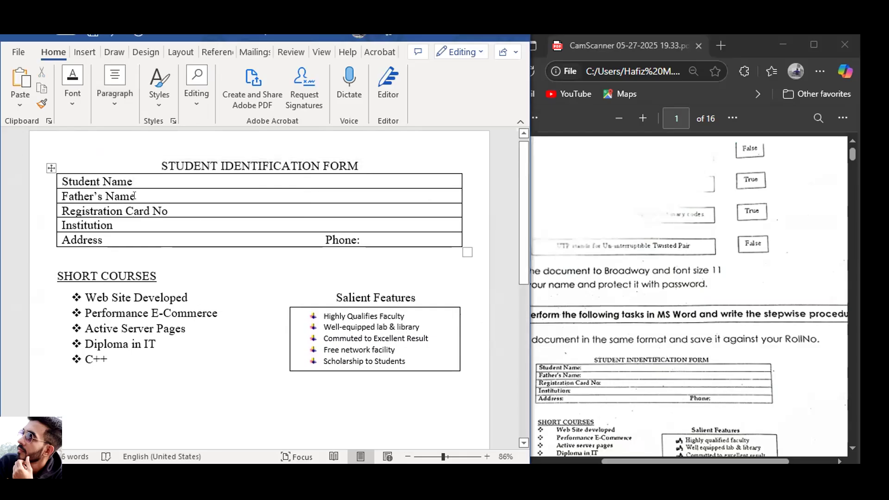
scroll(732, 373, down, 5)
scroll(731, 373, up, 5)
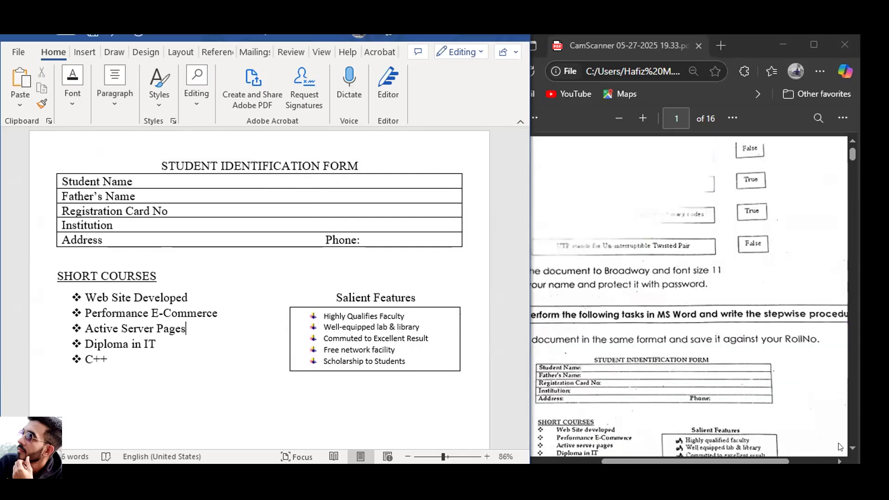
click(851, 448)
click(851, 448)
click(851, 448)
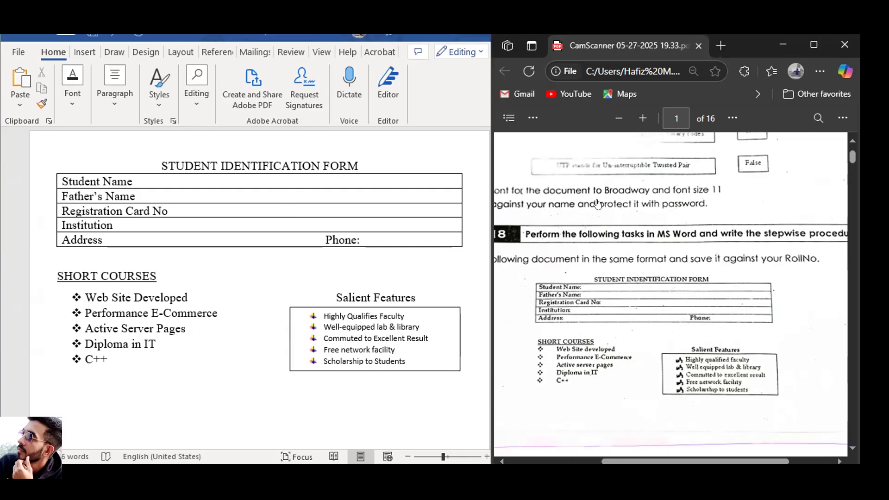
- Open the Practical paper PDF from the Downloads folder and minimize the folder window
key(alt+Tab)
scroll(571, 225, down, 8)
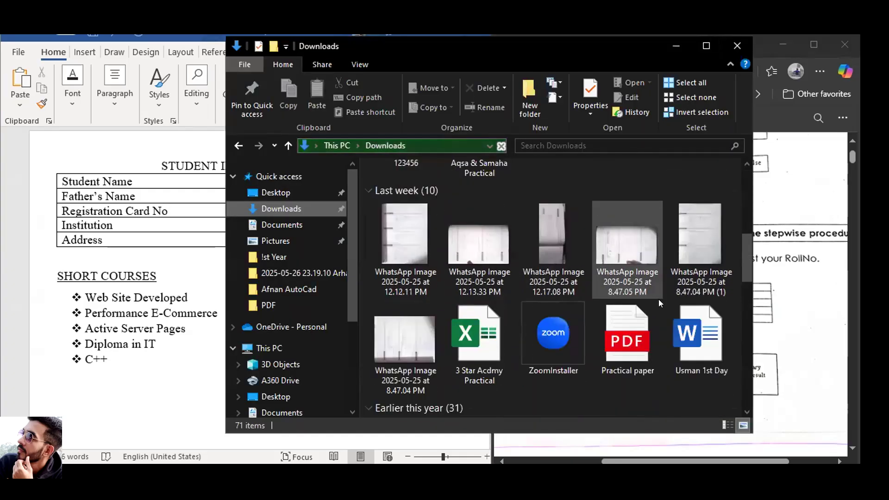
click(635, 339)
double_click(635, 337)
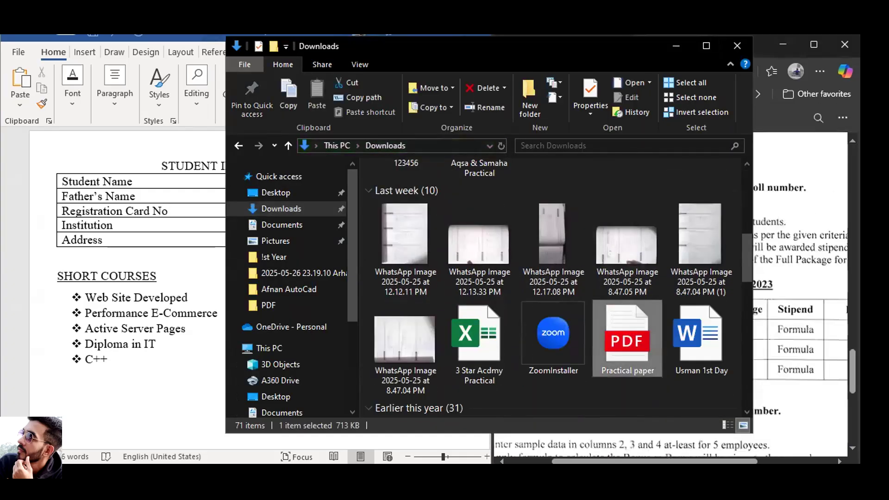
click(677, 46)
- Zoom the model paper out two levels and examine the Fee Challan Spring 2023 question on its first page
scroll(744, 237, down, 3)
scroll(744, 237, up, 10)
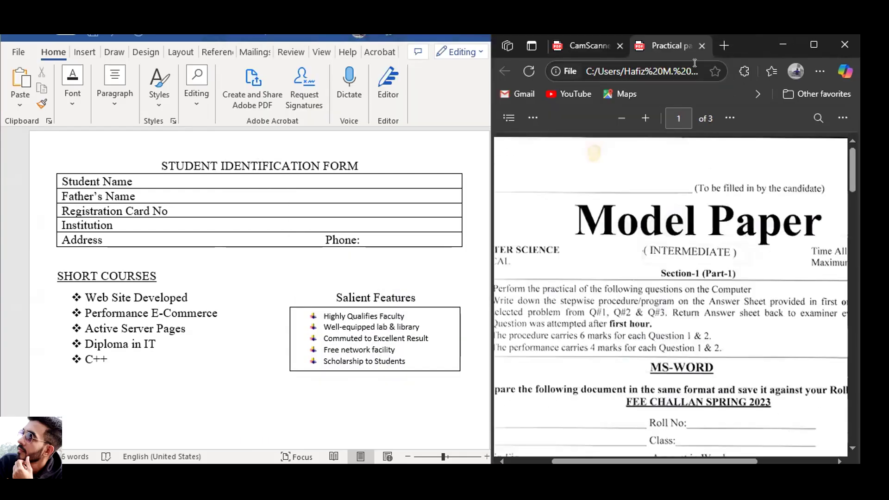
click(621, 119)
click(621, 119)
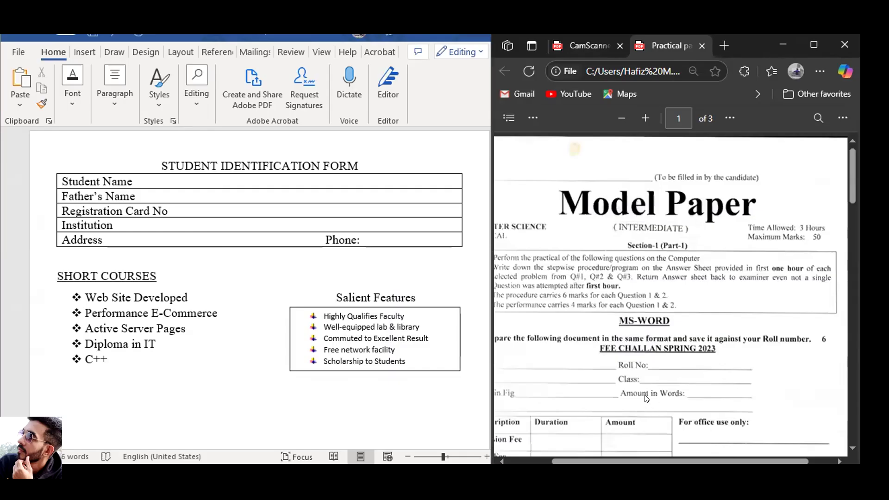
scroll(636, 202, down, 5)
scroll(711, 446, up, 5)
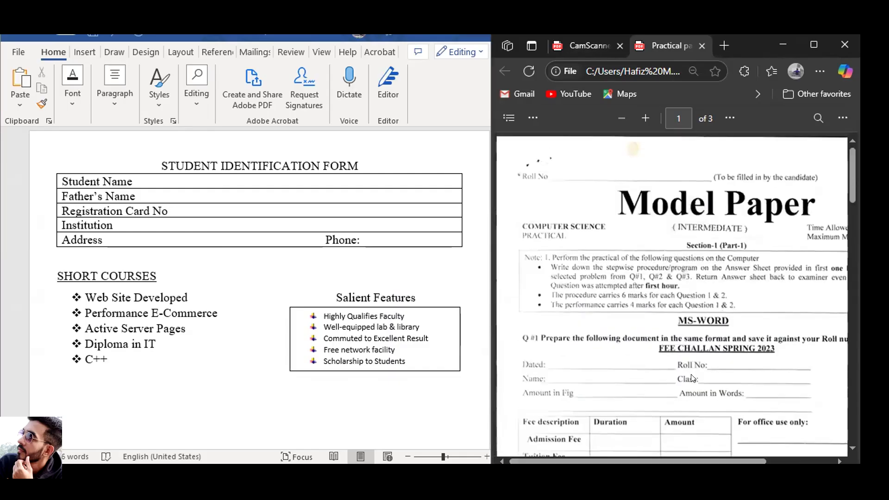
- Change the outline color of the Salient Features list's text box to white and deselect the box
scroll(691, 361, down, 5)
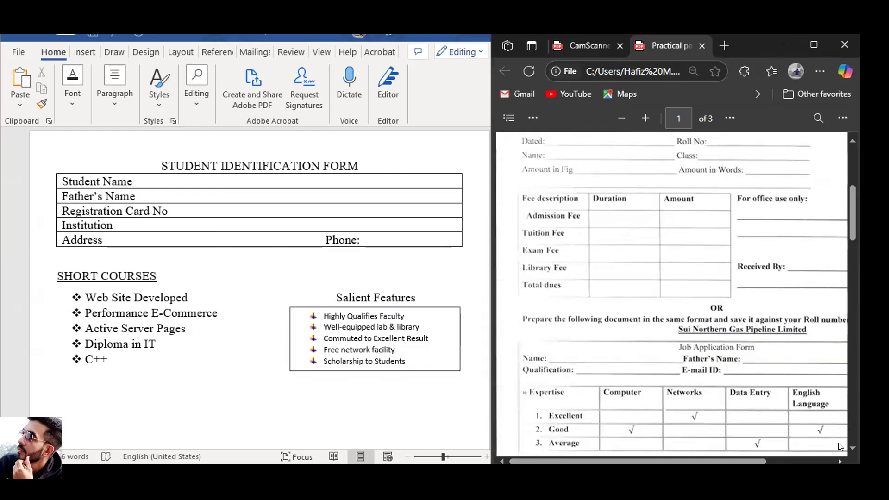
scroll(838, 443, right, 3)
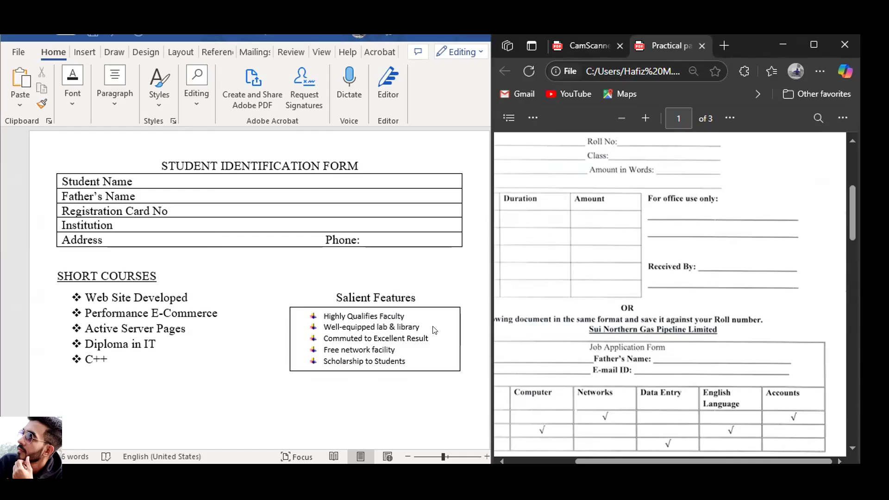
click(437, 311)
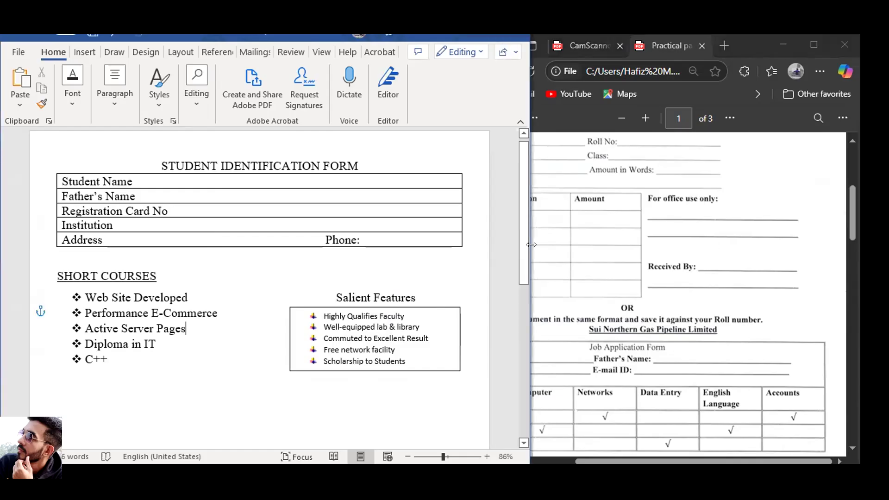
click(438, 308)
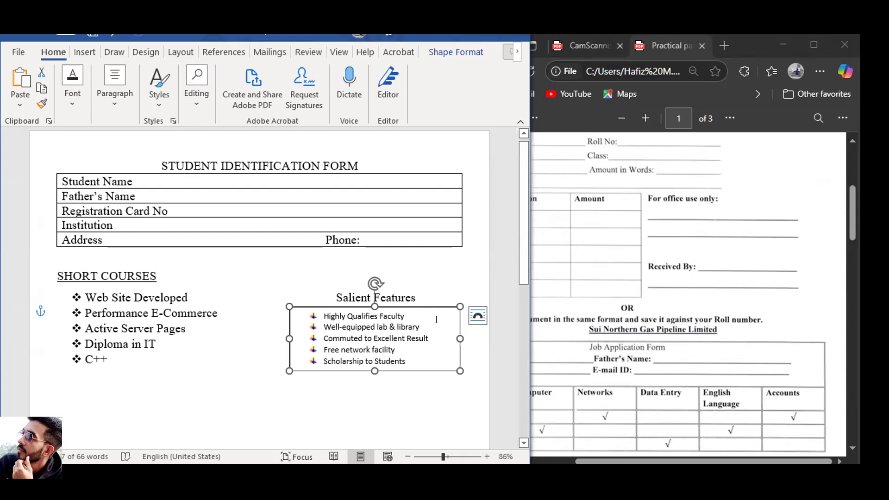
click(284, 346)
click(418, 305)
click(456, 52)
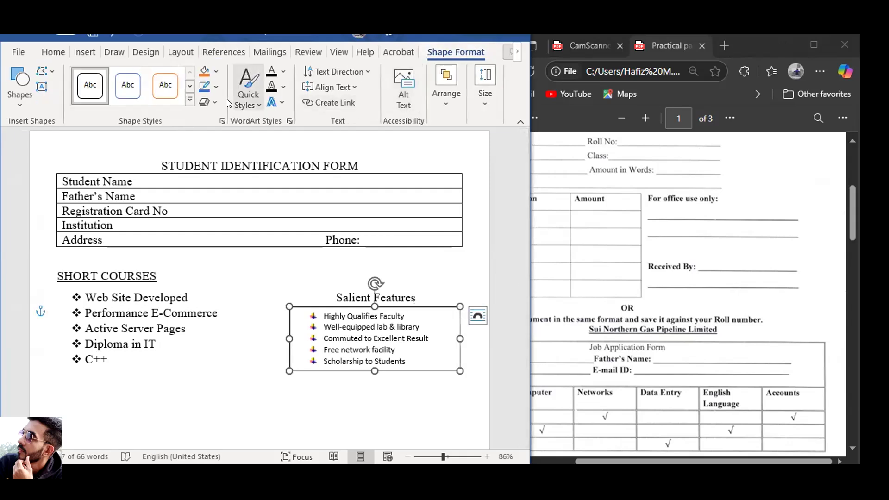
click(214, 72)
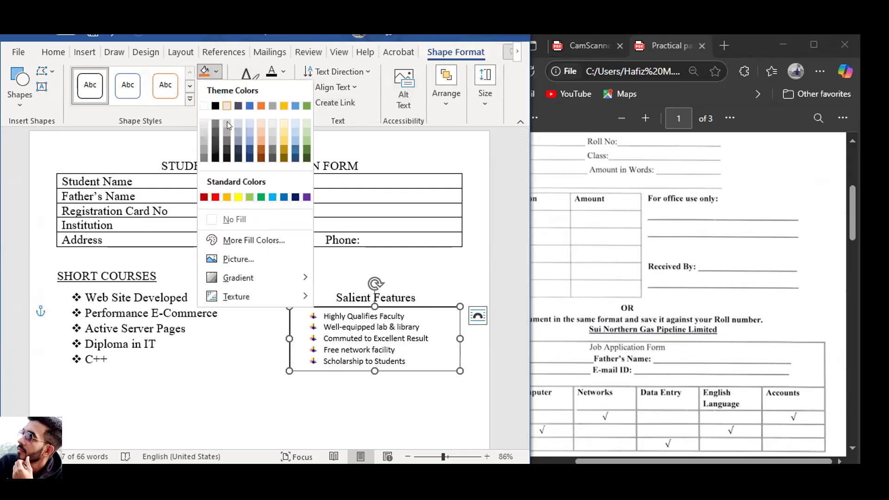
click(176, 133)
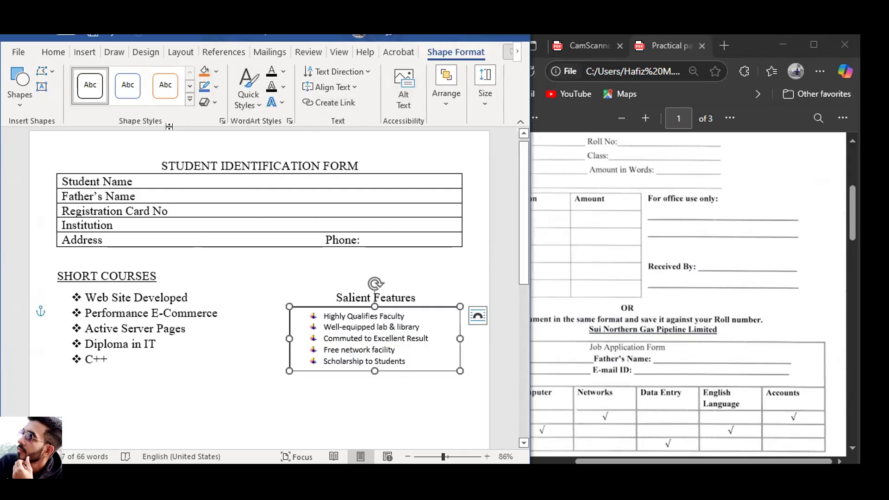
click(214, 86)
click(203, 121)
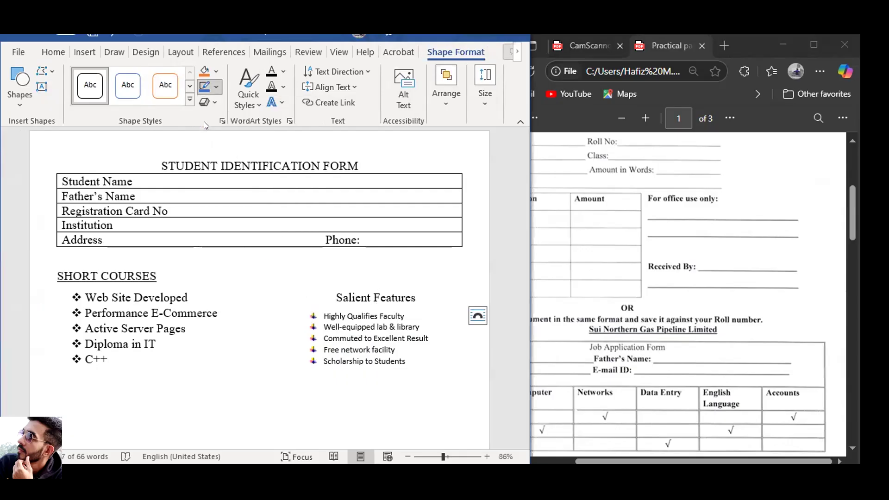
click(200, 410)
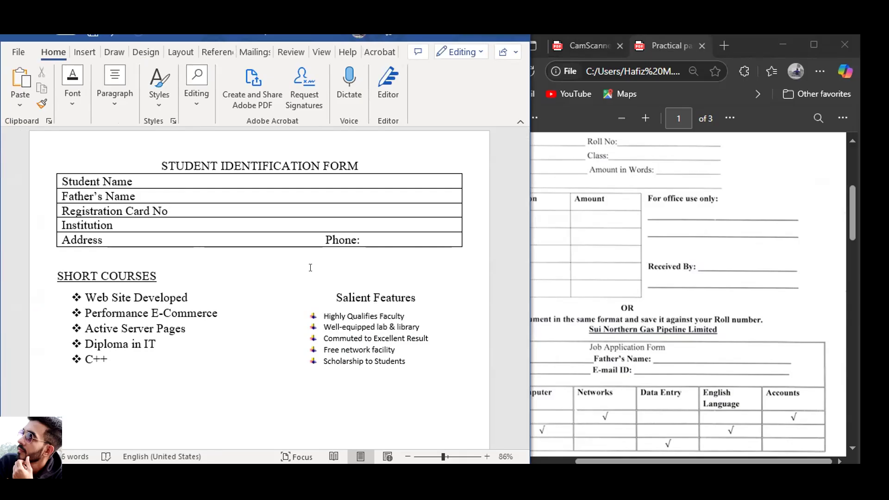
- Examine the model paper's remaining pages, then the CamScanner PDF's Word practicals 18 to 21 and the Excel marks worksheet task on page 3
scroll(632, 309, down, 5)
scroll(632, 309, up, 5)
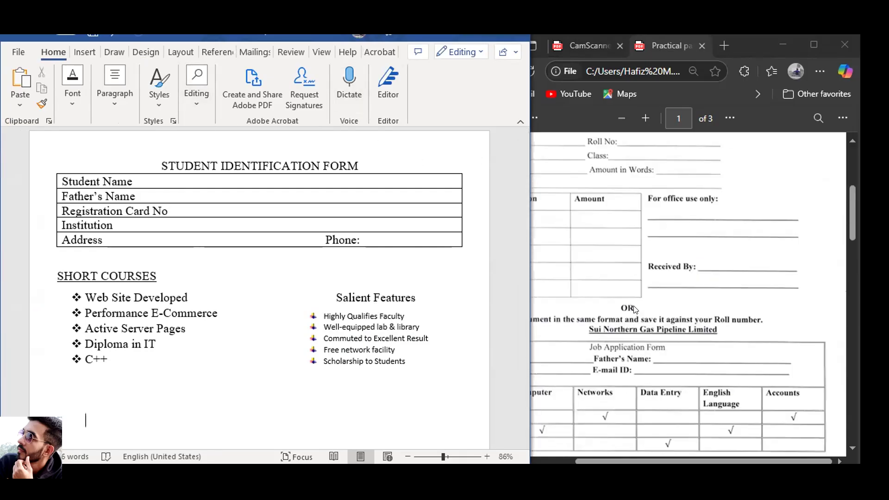
click(626, 442)
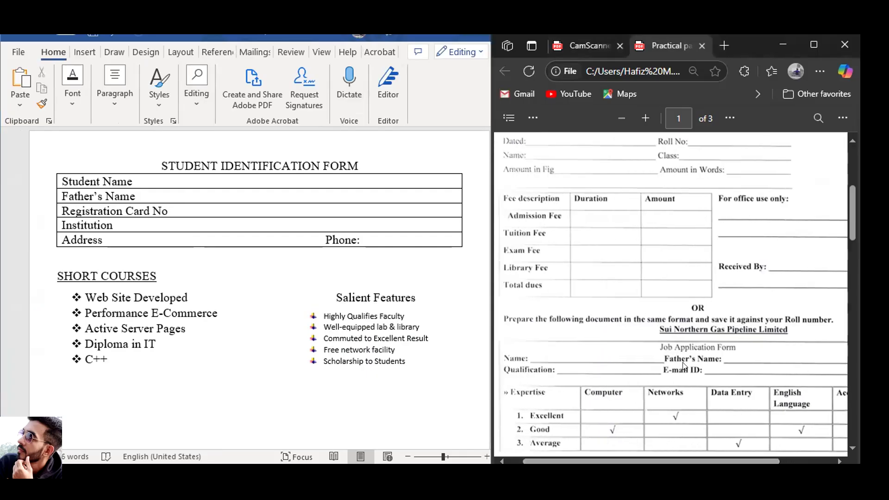
scroll(683, 365, down, 5)
scroll(690, 215, down, 1)
scroll(690, 216, down, 15)
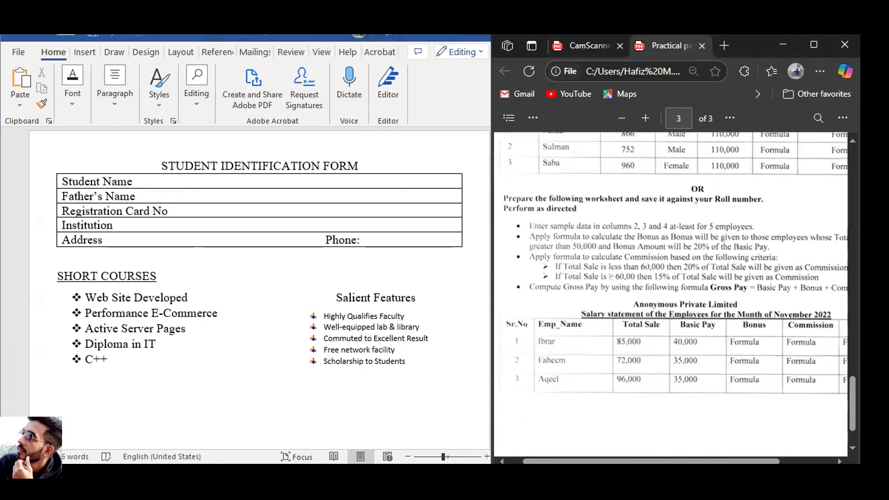
click(588, 46)
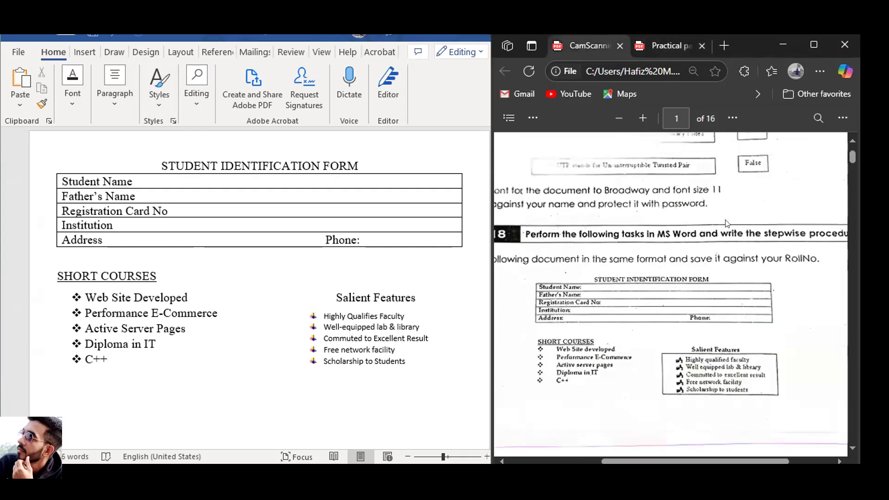
scroll(703, 242, up, 5)
scroll(703, 242, up, 8)
scroll(703, 242, down, 4)
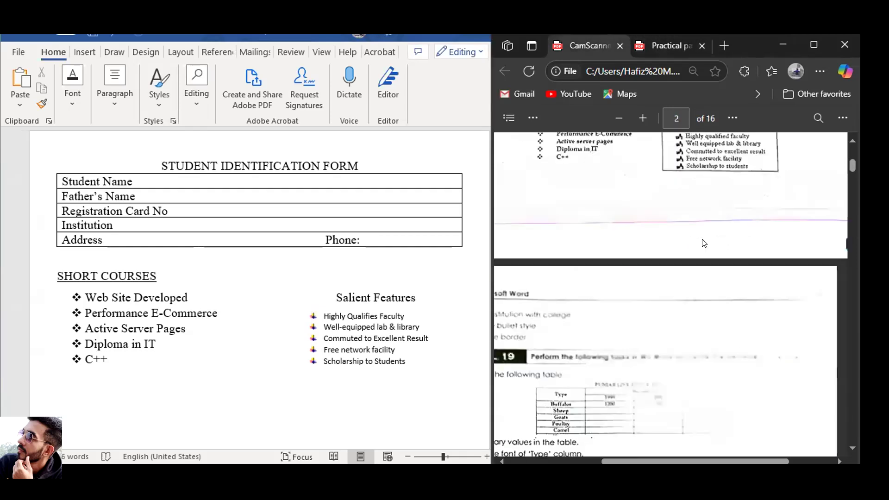
scroll(699, 244, down, 5)
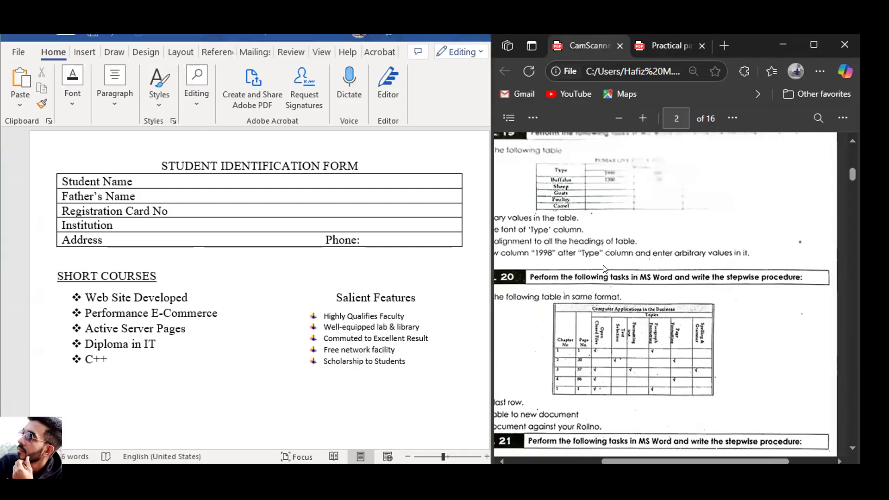
scroll(605, 269, down, 5)
scroll(604, 270, down, 5)
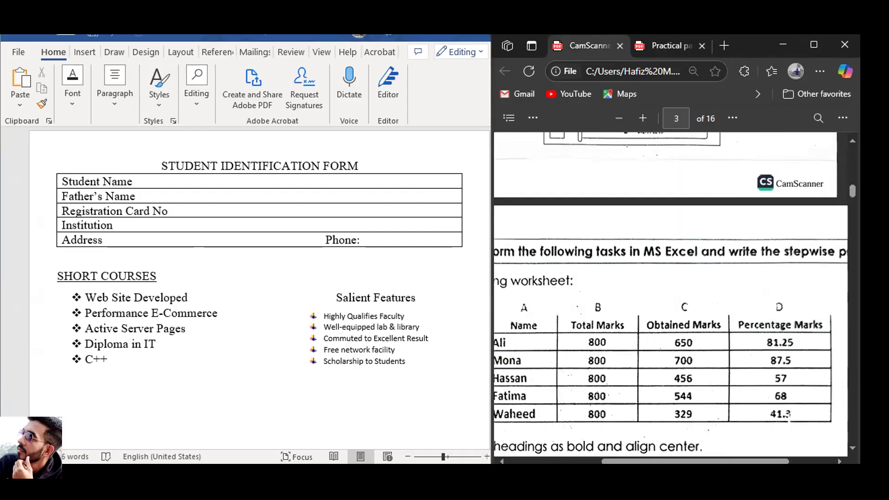
scroll(700, 447, left, 2)
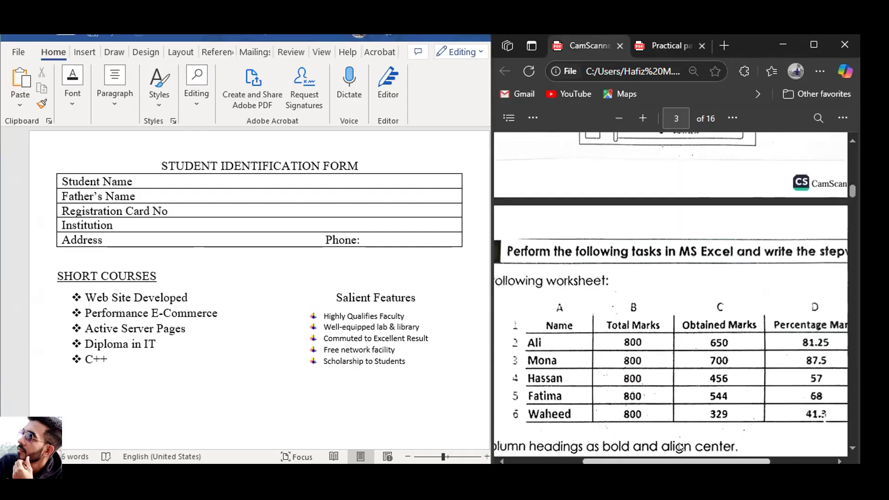
scroll(679, 447, left, 1)
scroll(690, 447, right, 3)
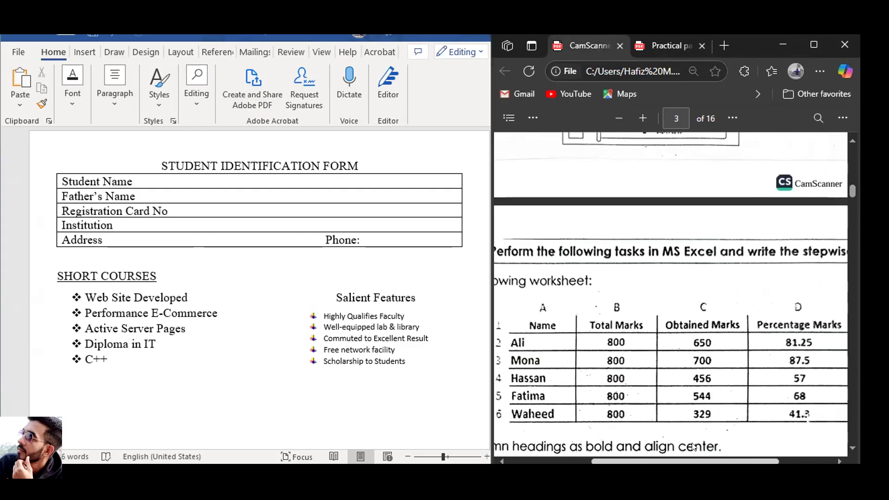
scroll(700, 446, right, 5)
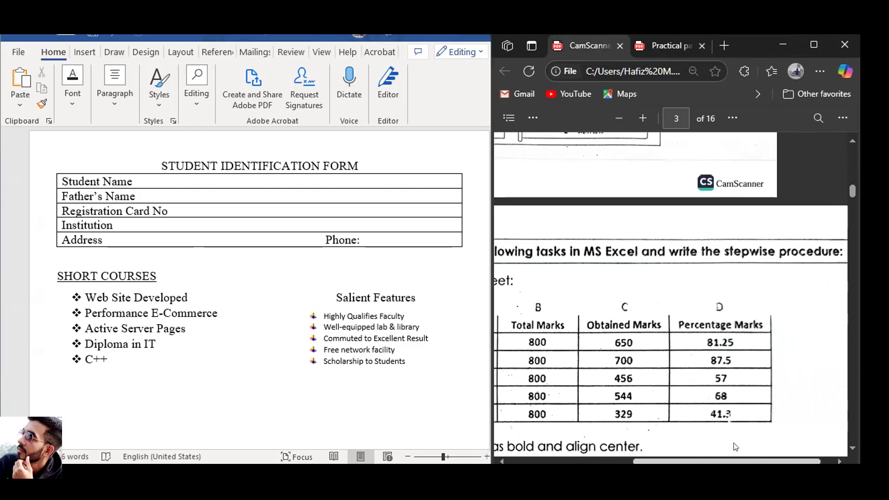
- Save the Word document in the Downloads folder as STUDENT IDENTIFICATION FORM (Practical)
click(422, 40)
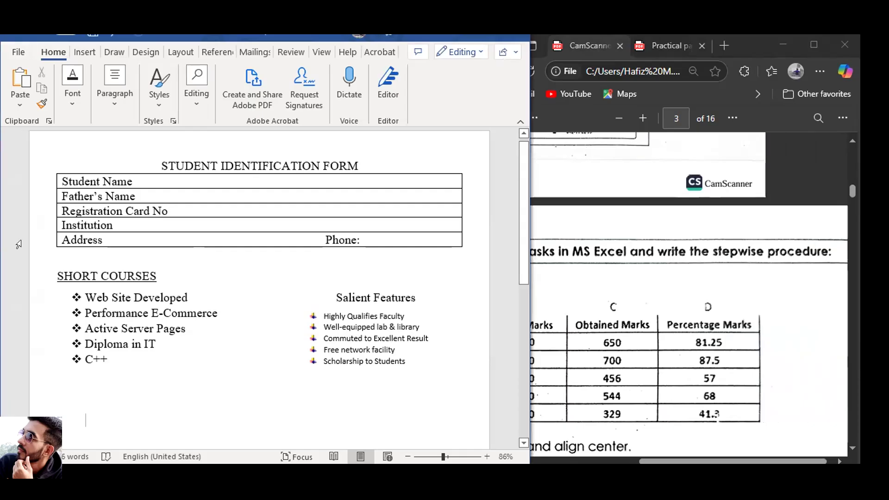
click(18, 52)
click(34, 210)
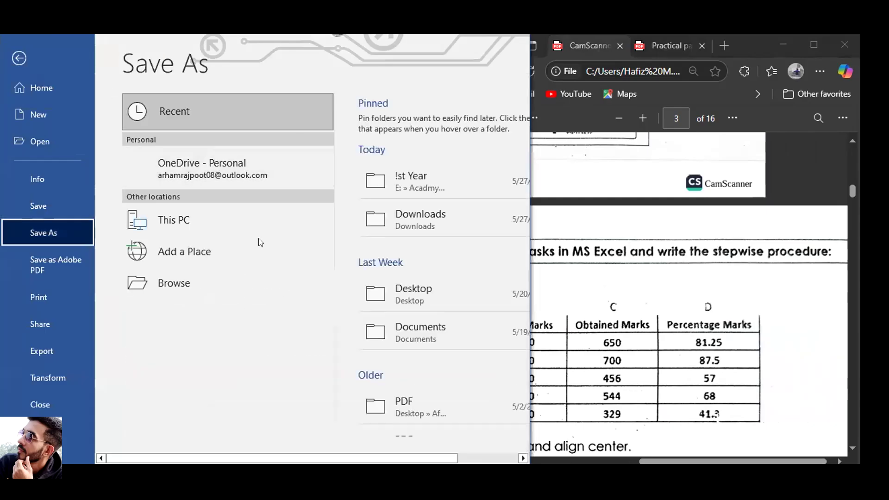
click(196, 276)
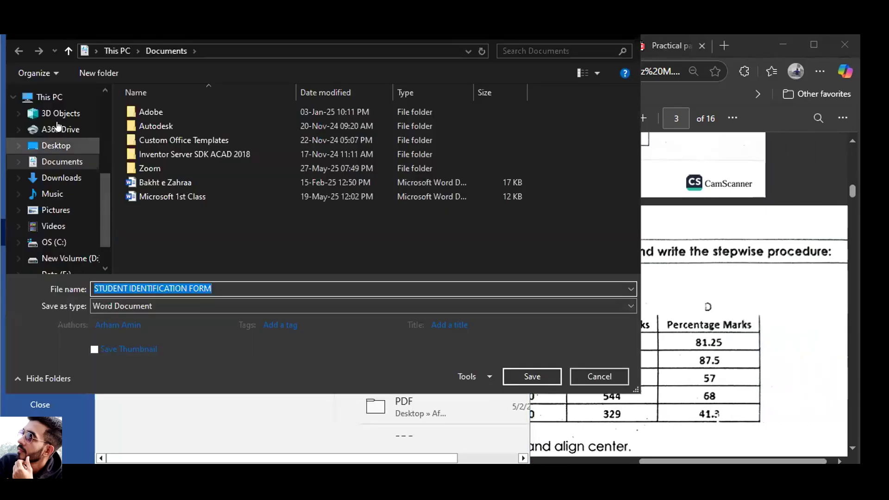
scroll(58, 126, up, 5)
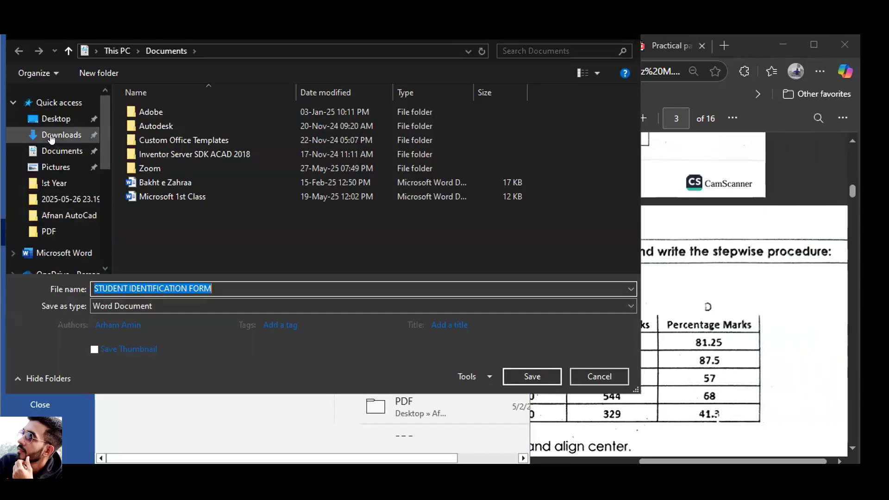
click(51, 135)
click(214, 287)
click(214, 287)
text(()
key(BackSpace)
text(Practical))
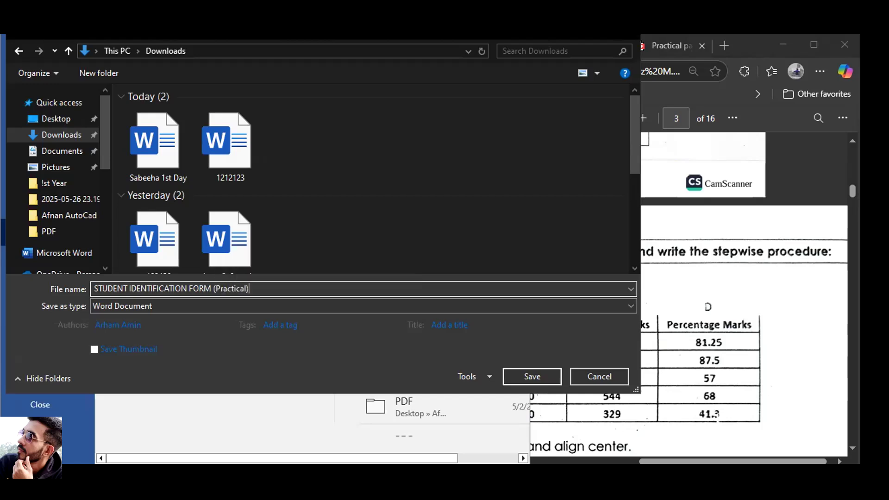
click(520, 381)
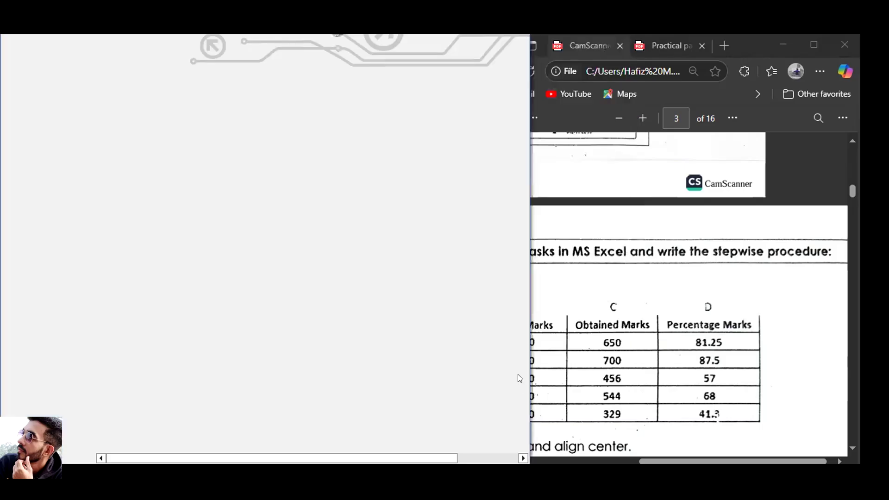
- Add the heading "Short Cut Keys" below the highlighted grammar and spelling notes, separated by a blank line
scroll(172, 324, down, 10)
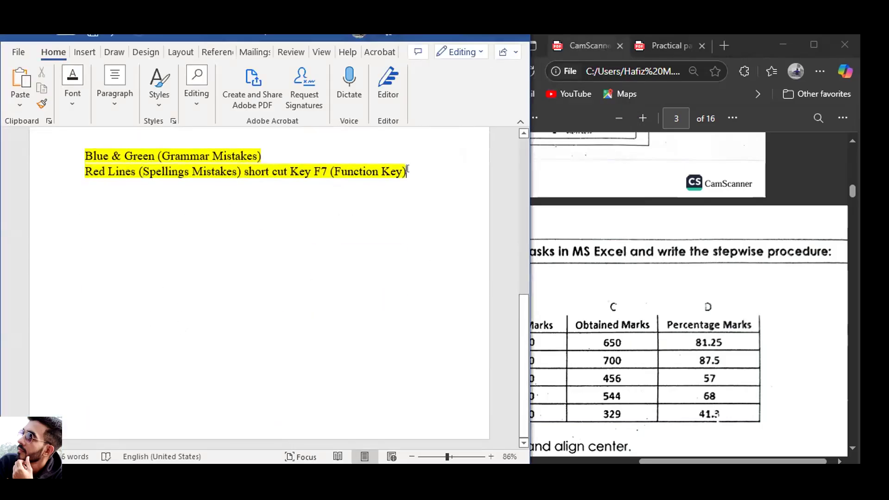
key(Return)
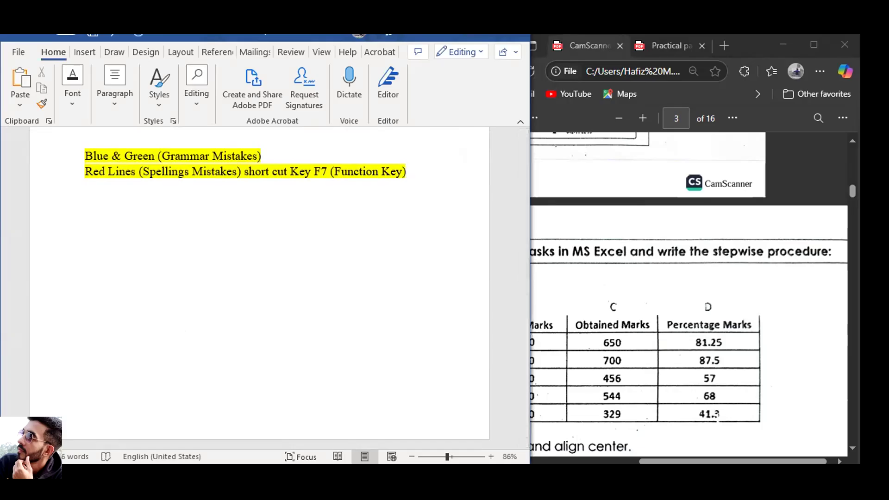
text(Short Cut Keys)
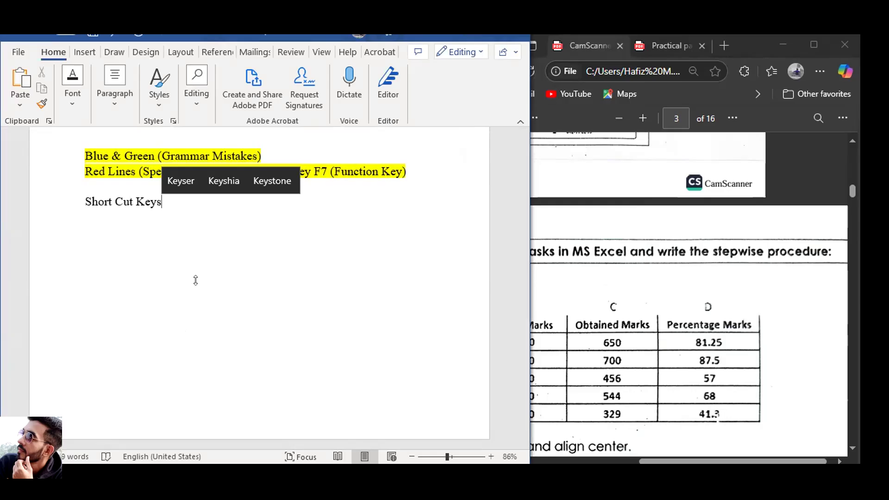
key(Return)
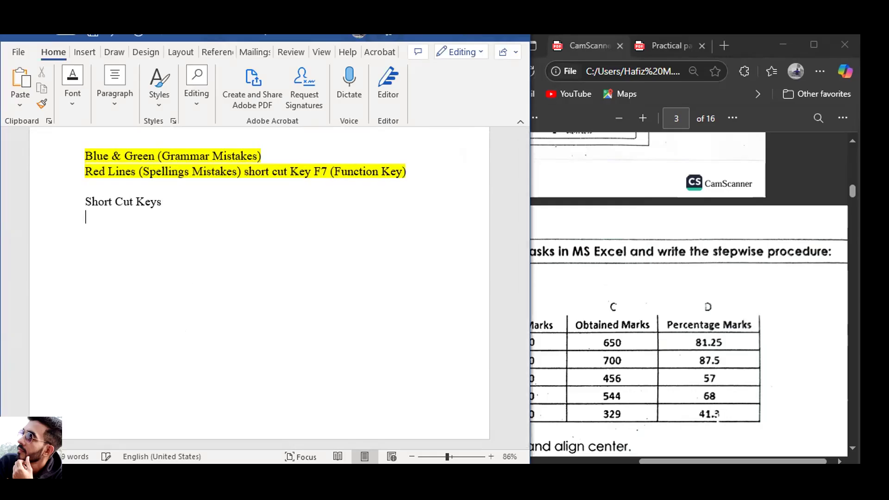
- Enter "Select All" under the Short Cut Keys heading with "Ctrl+A" tabbed across on the same line
text(Select All)
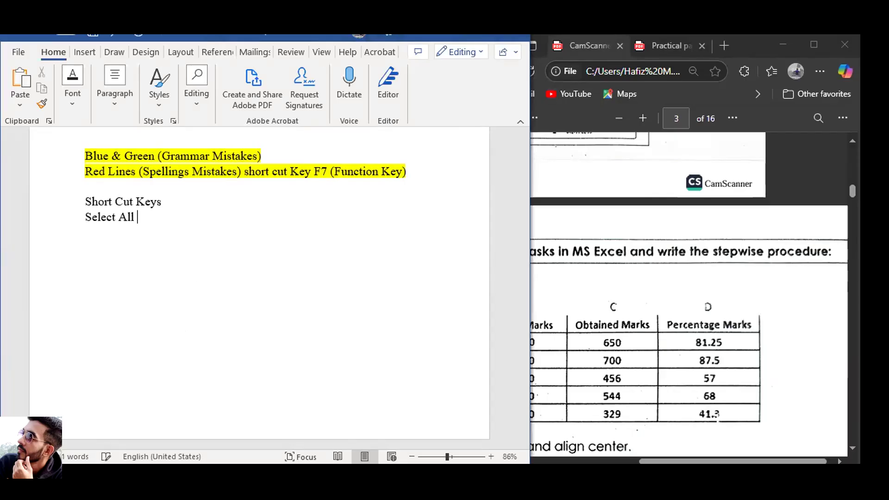
key(Tab)
key(Tab)
key(Tab)
text(C)
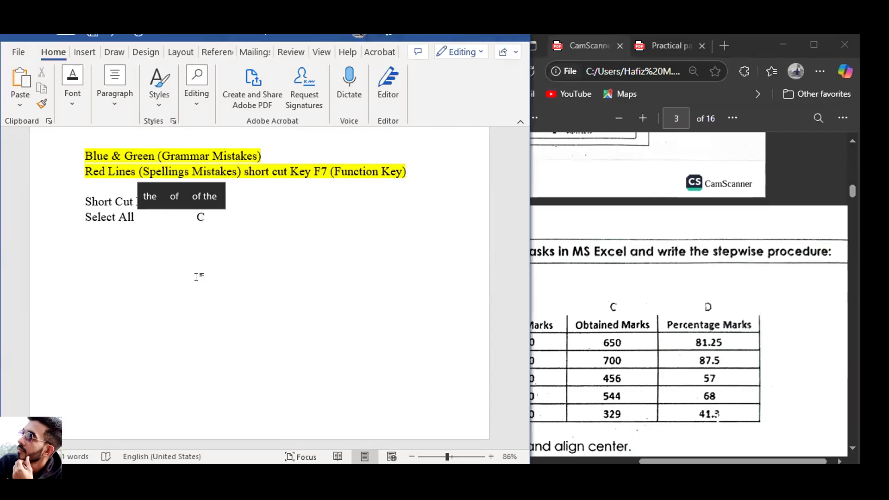
text(trl A)
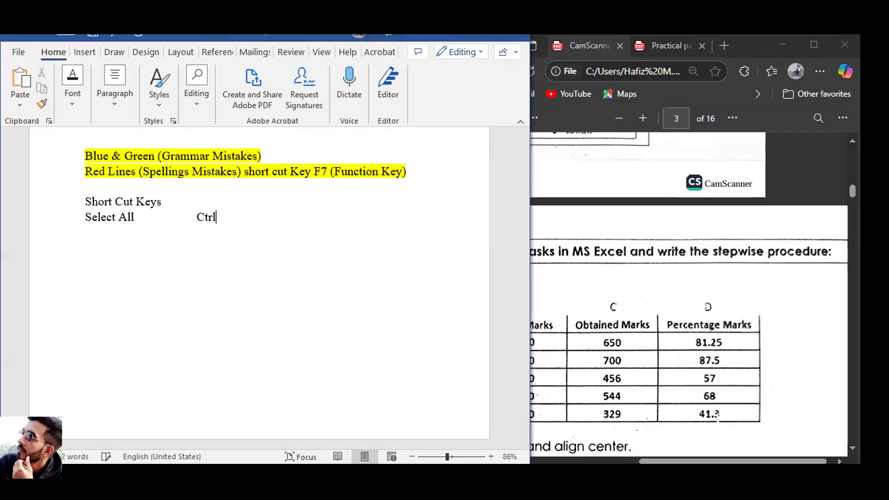
key(BackSpace)
key(BackSpace)
text(+A)
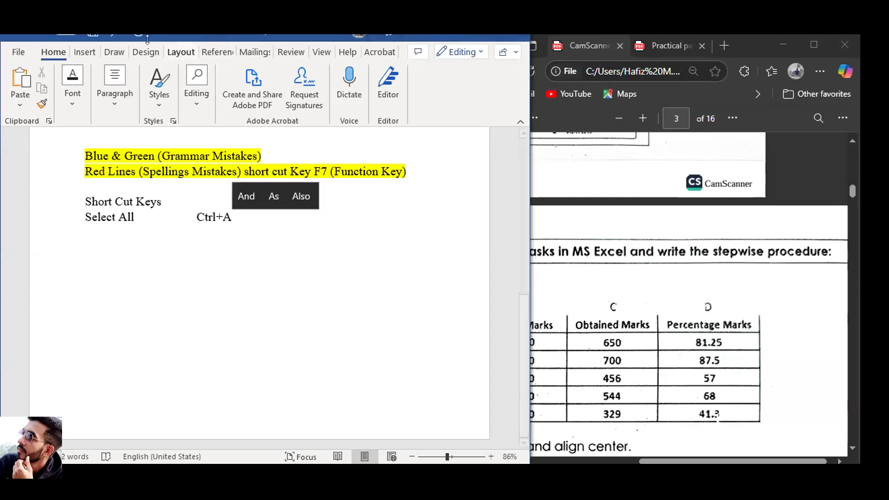
drag(94, 220, 252, 357)
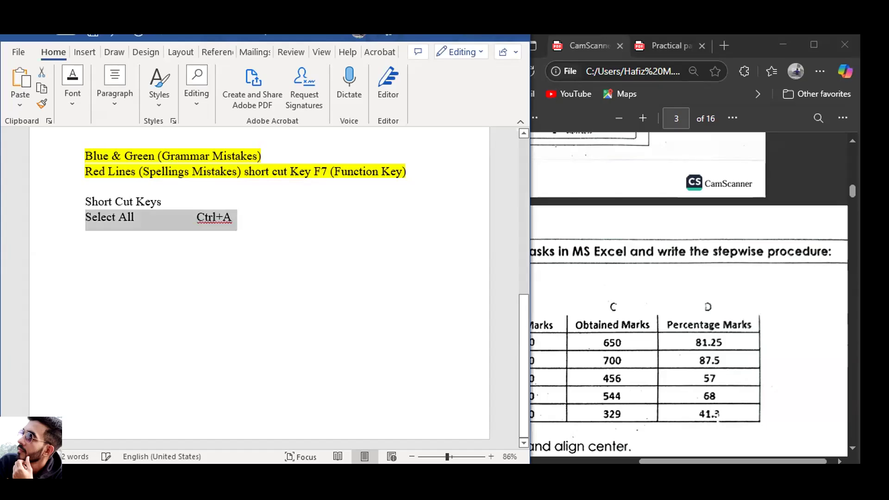
click(84, 52)
click(57, 99)
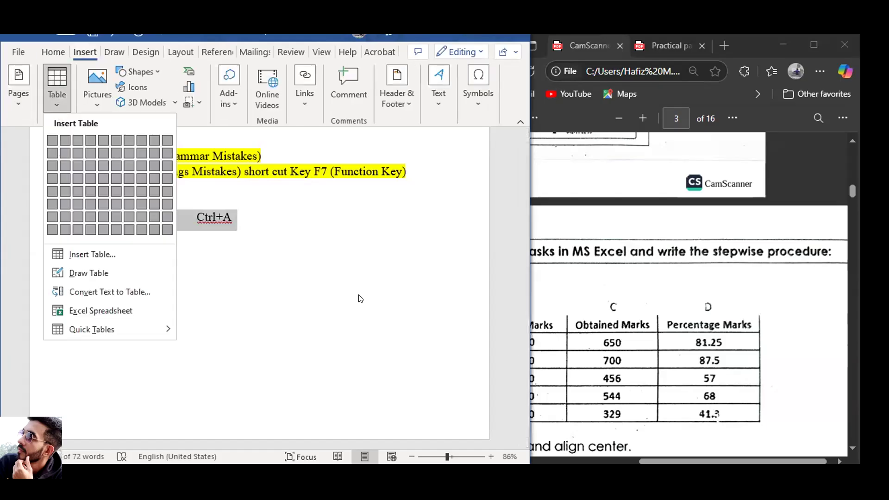
click(246, 246)
click(93, 218)
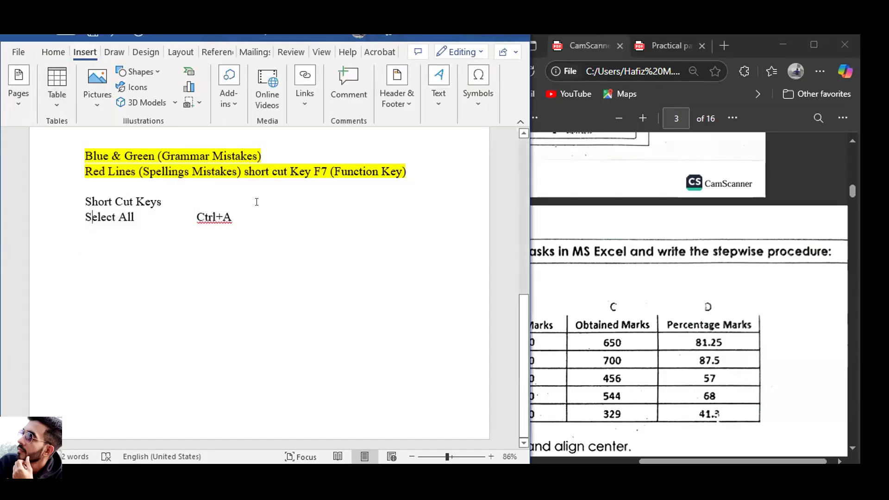
- Insert a table of two columns and eight rows on a new line below the Select All line
click(265, 223)
key(Return)
click(57, 98)
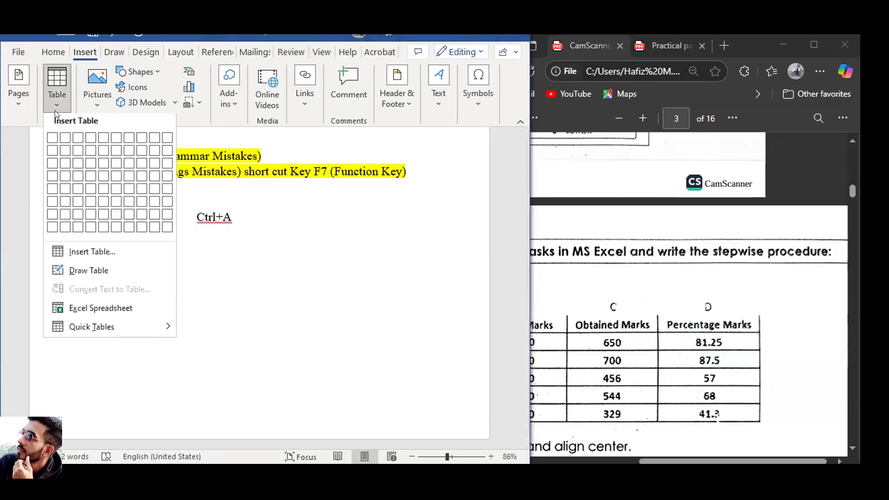
click(66, 230)
- Move "Ctrl+A" and "Select All" from the line above into the table's first row, action in column one and shortcut in column two
drag(89, 216, 190, 211)
key(ctrl+c)
key(Delete)
click(313, 230)
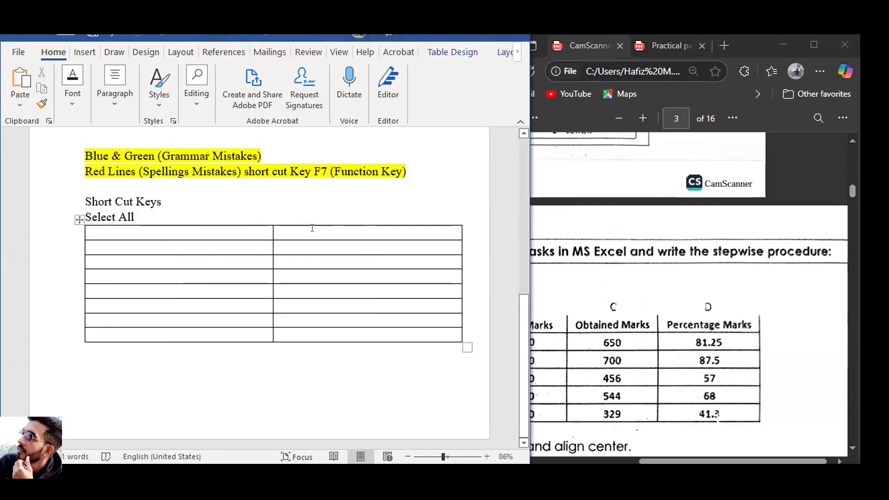
key(ctrl+v)
drag(137, 217, 68, 215)
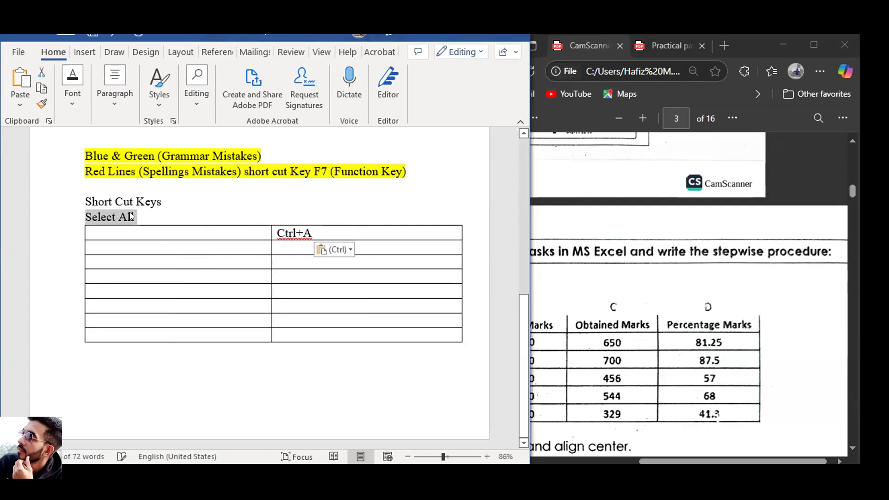
key(ctrl+x)
click(158, 232)
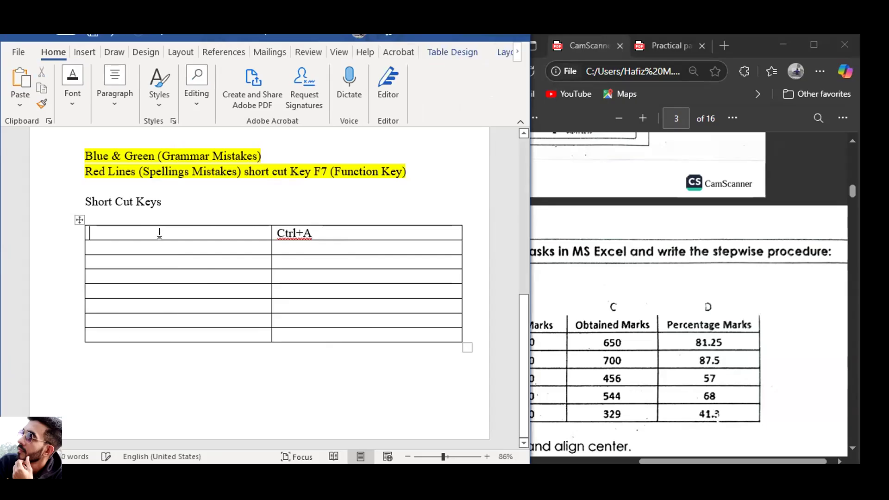
key(ctrl+v)
- Select the whole document, view the selection from the form down to the shortcut table, and deselect it
scroll(343, 244, up, 10)
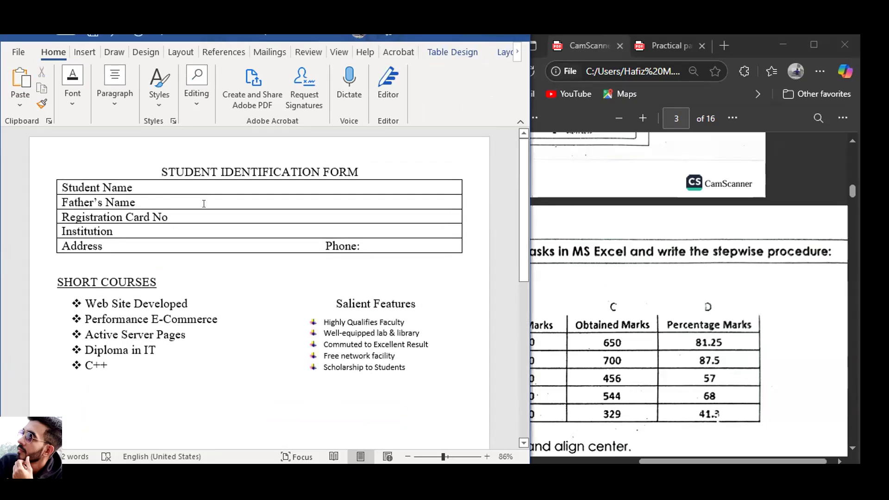
key(ctrl+a)
scroll(337, 289, down, 5)
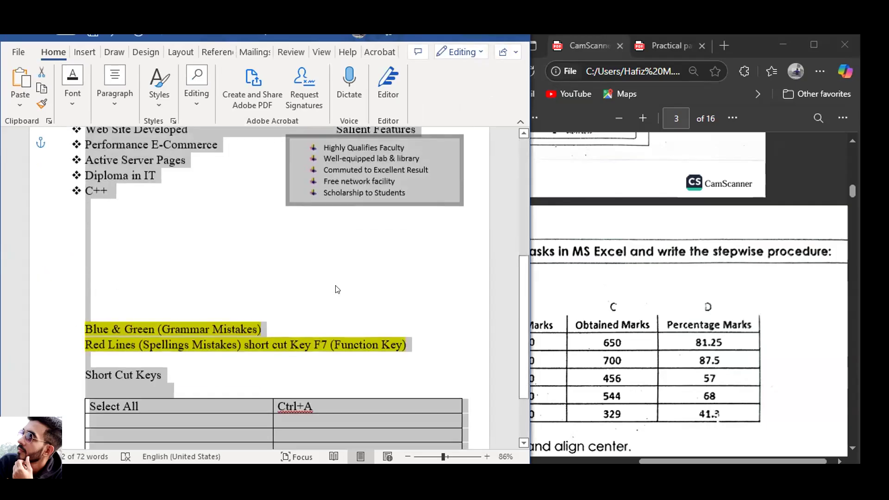
scroll(337, 289, down, 3)
click(349, 361)
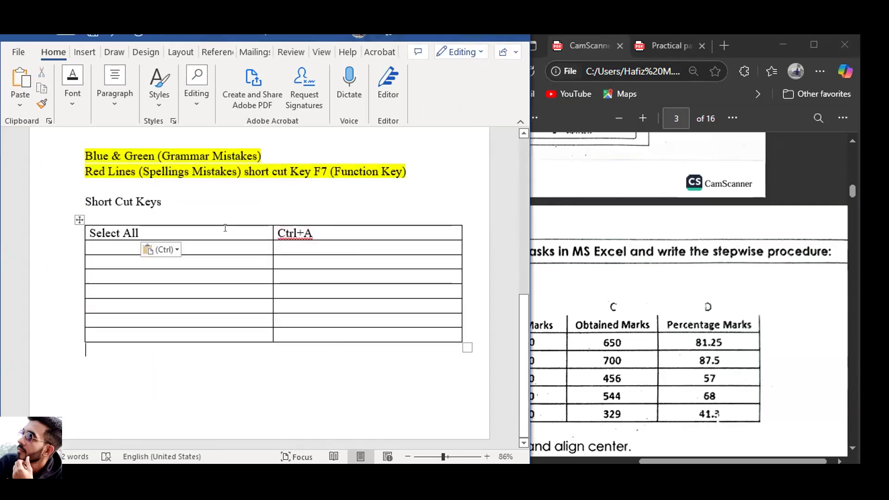
click(210, 246)
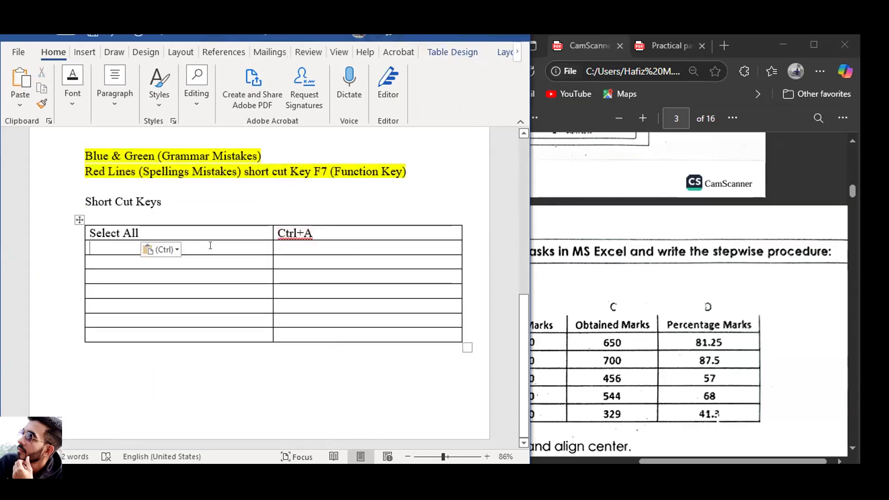
text(Ctrl)
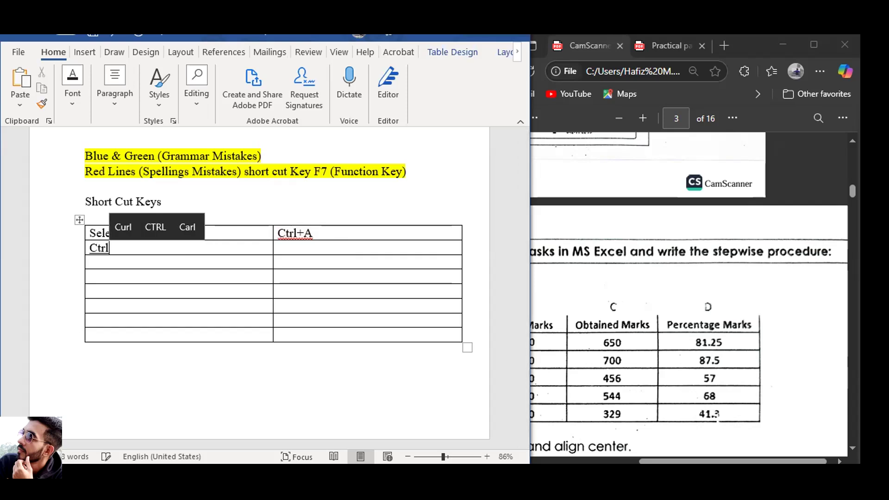
key(BackSpace)
key(BackSpace)
key(BackSpace)
key(BackSpace)
- Fill the table's second row with "Bold" in the first column and "Ctrl + B" in the second
text(C)
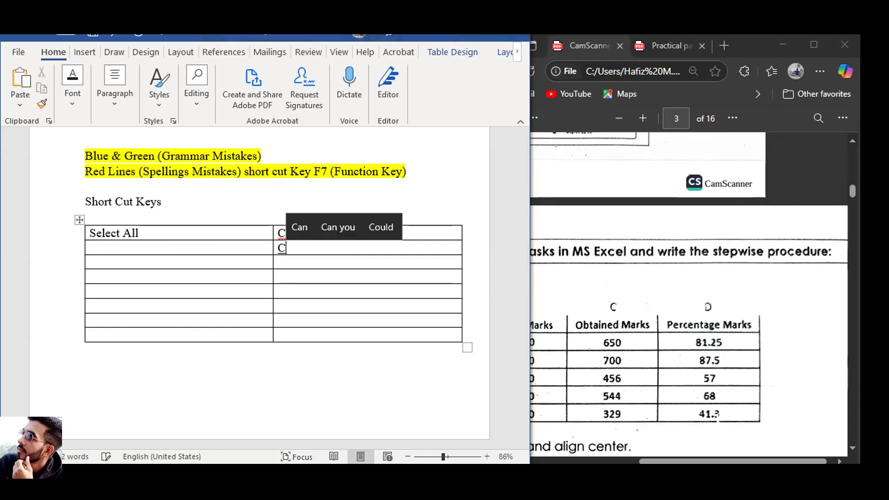
text(trl +)
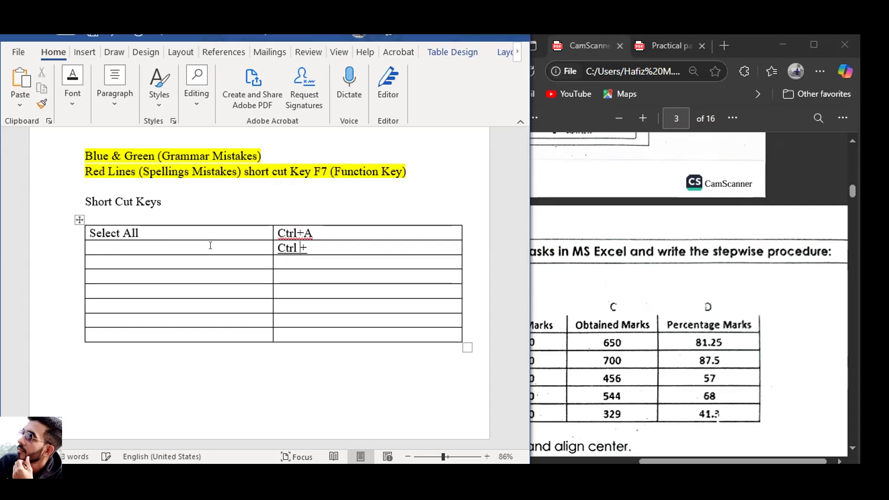
text( B)
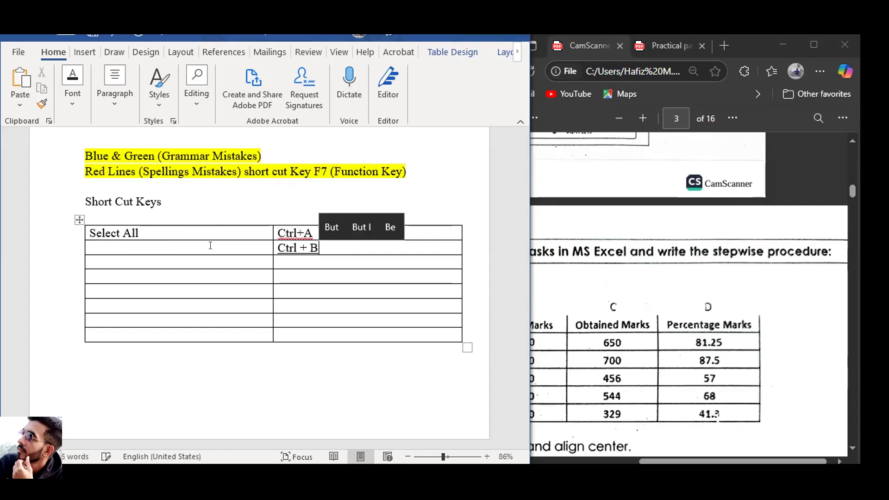
key(Left)
key(Left)
key(Left)
key(Left)
click(210, 245)
text(Bold)
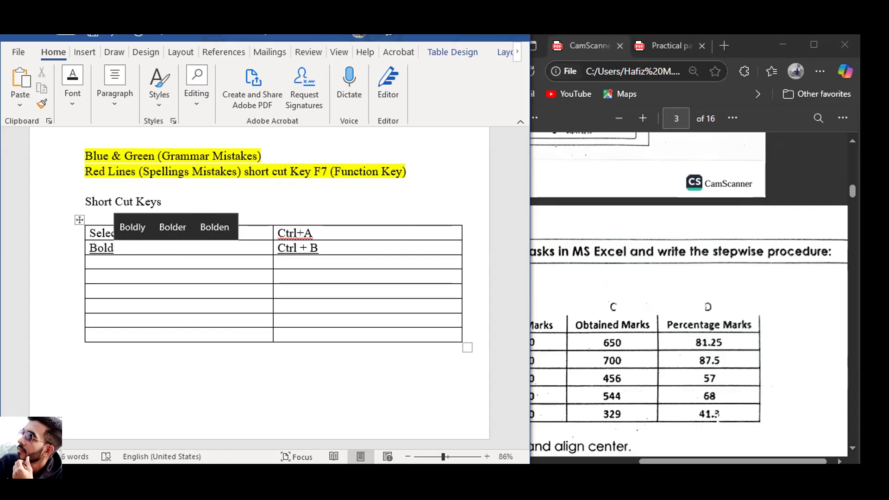
key(Down)
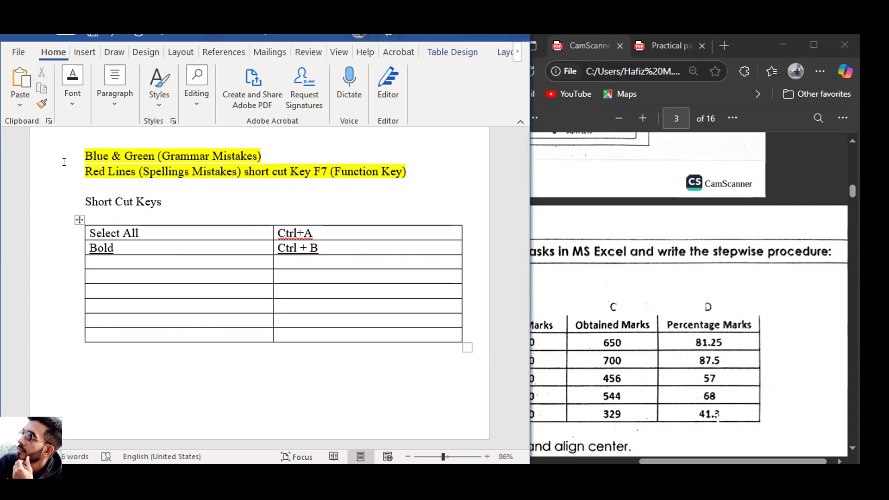
- Make the "Short Cut Keys" heading bold and centre it above the table
drag(84, 202, 163, 203)
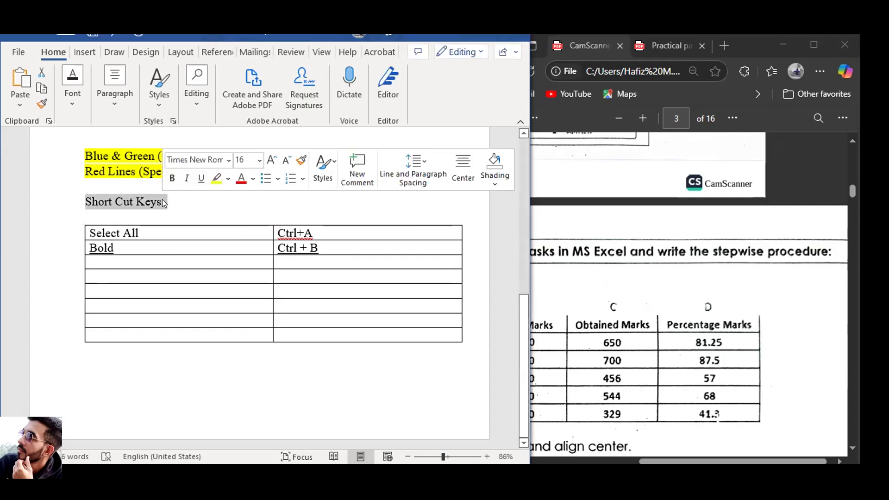
key(ctrl+b)
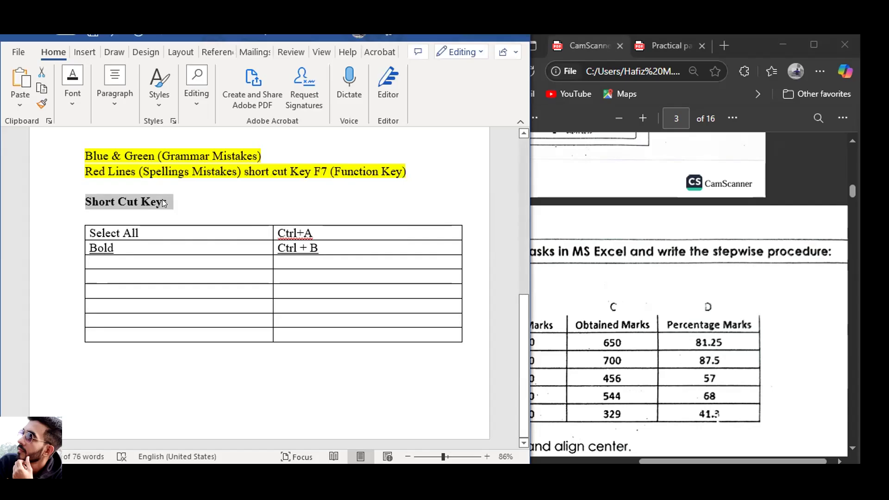
key(ctrl+b)
key(ctrl+b)
key(ctrl+b)
drag(163, 202, 86, 200)
key(ctrl+b)
click(123, 122)
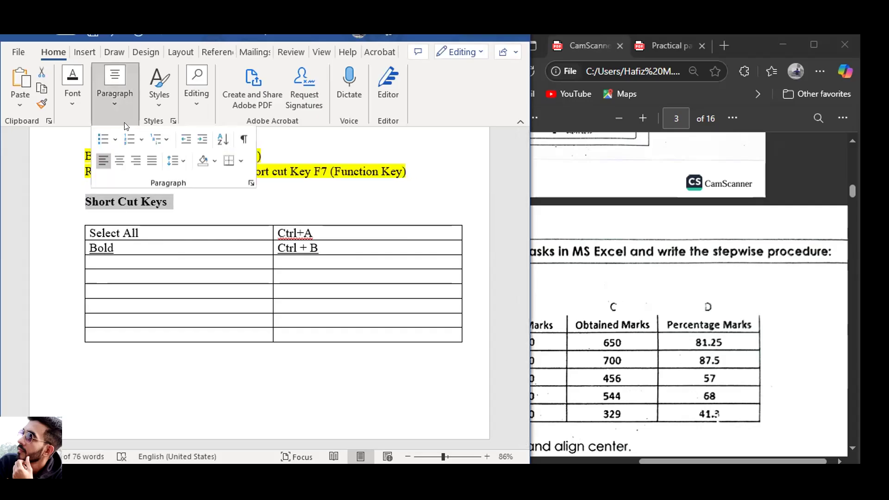
click(120, 160)
- Fill the table's third row with "Cut" in the first column and "Ctrl + C" in the second
click(112, 259)
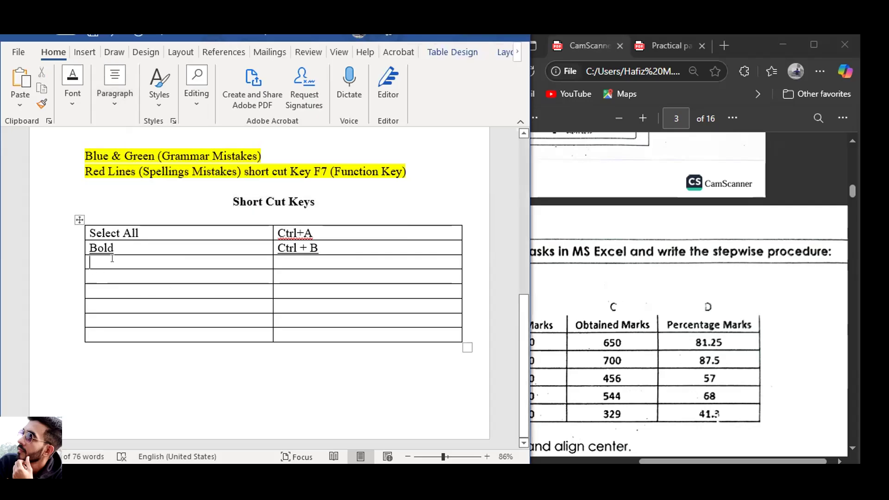
text(Cut)
key(Tab)
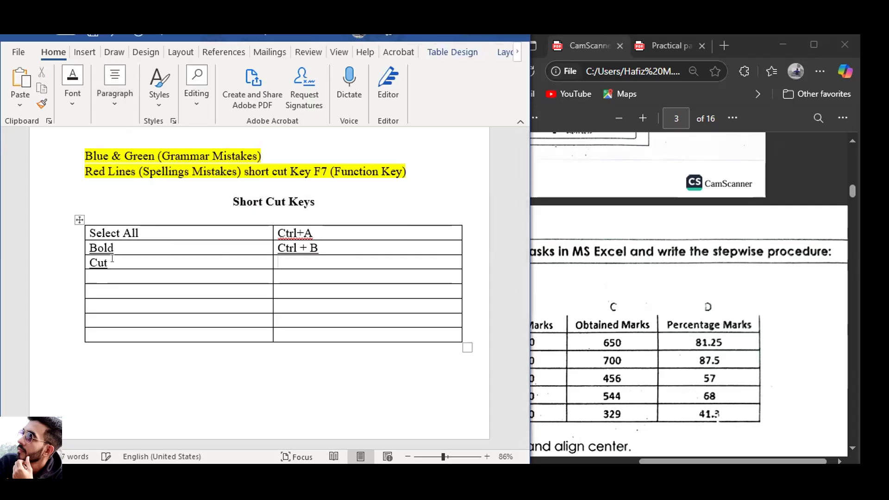
text(Ctrl + c)
key(BackSpace)
text(C)
- Fill the fourth row with "Copy" in the first column and "Ctrl + C" in the second
key(Down)
key(Left)
text(Copy)
key(Tab)
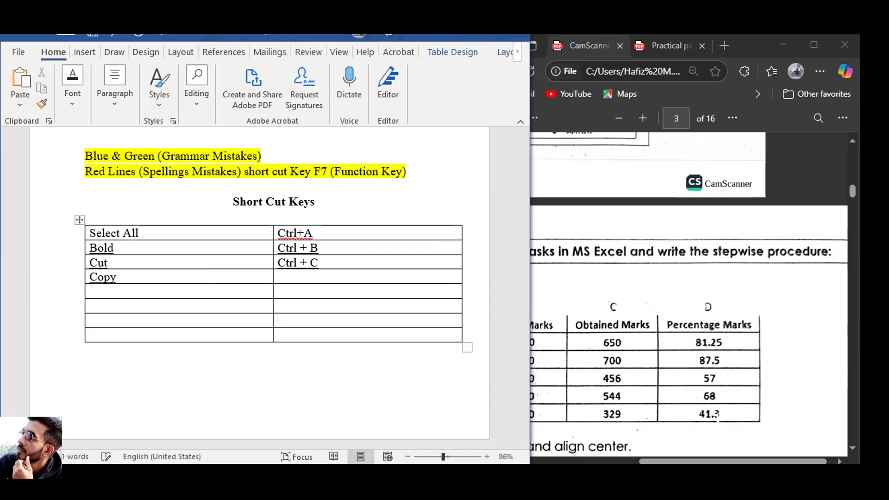
text(Ctrl + C)
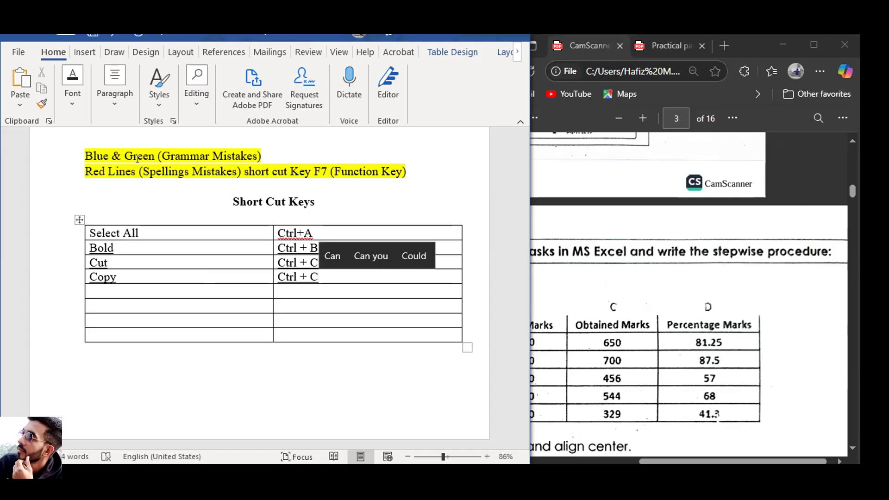
- Correct the shortcut in the Cut row to "Ctrl + X"
click(305, 270)
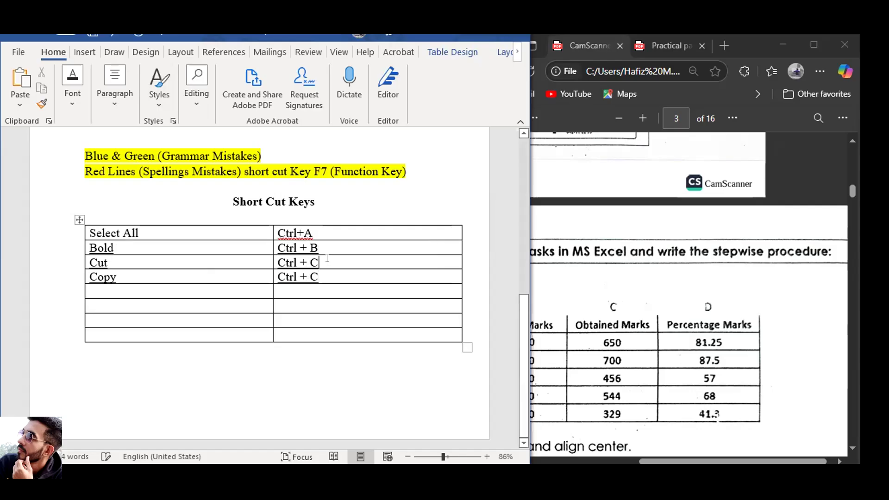
key(BackSpace)
text(X)
- Fill the fifth row with "Paste" in the first column and "Ctrl + V" in the second
key(Down)
key(Down)
text(Paste)
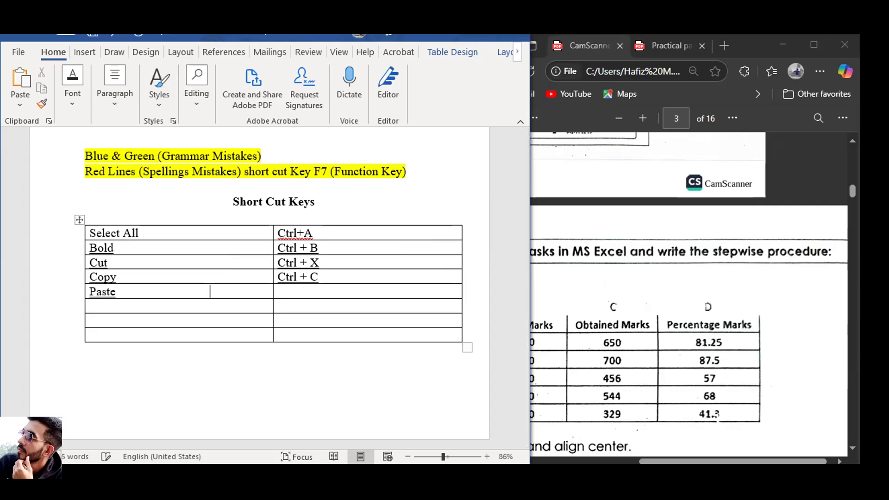
key(Tab)
text(Ct)
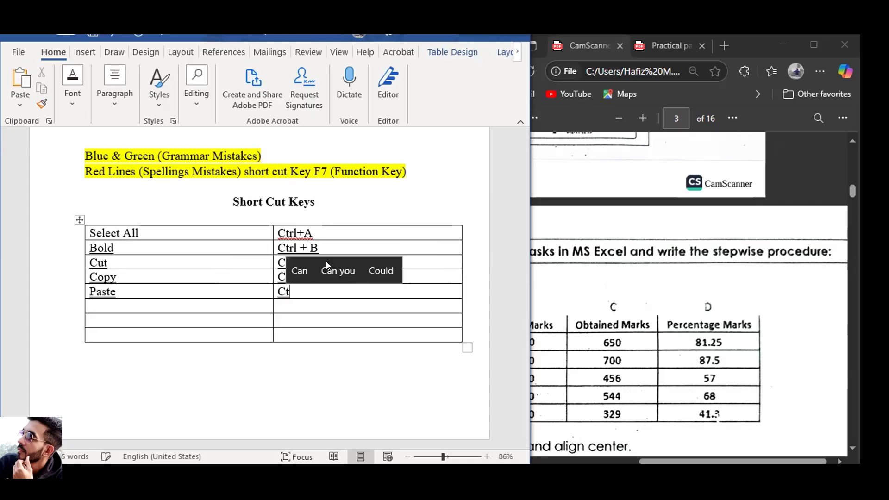
text(rl +)
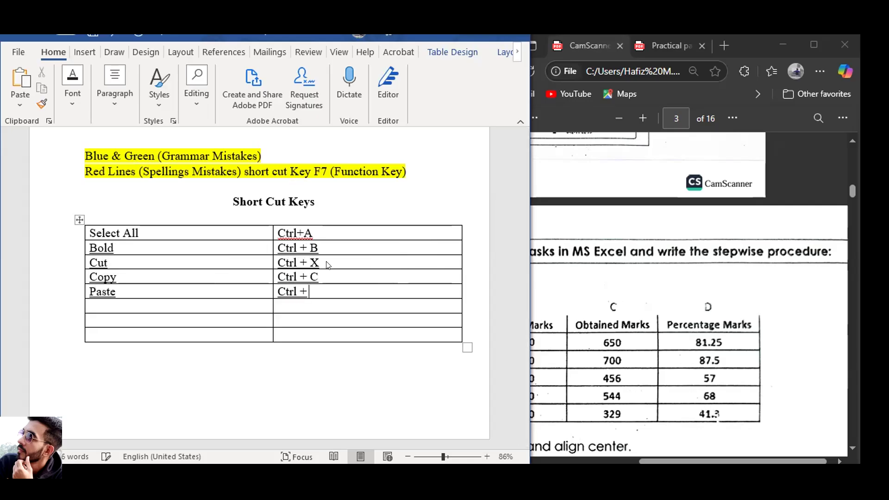
text( V)
- Fill the sixth row with "Undo" in the first column and "Ctrl + Z" in the second
key(Down)
key(Left)
text(Undo)
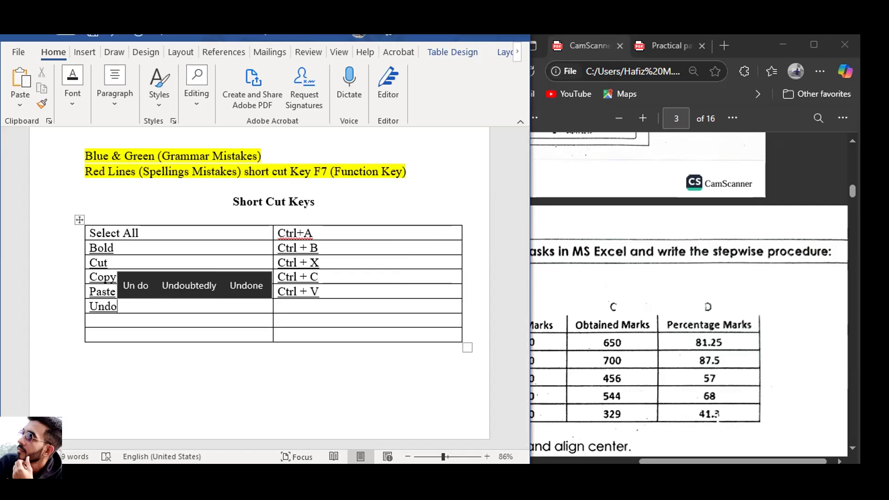
key(Right)
text(C)
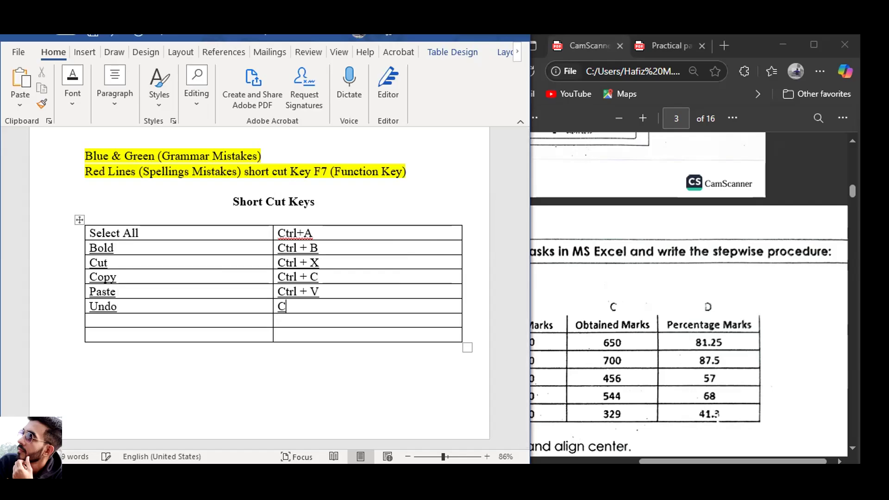
text(trl + Z)
- Fill the seventh row with "Redo" in the first column and "Ctrl + Y" in the second
key(Down)
key(Left)
text(Redo)
key(Right)
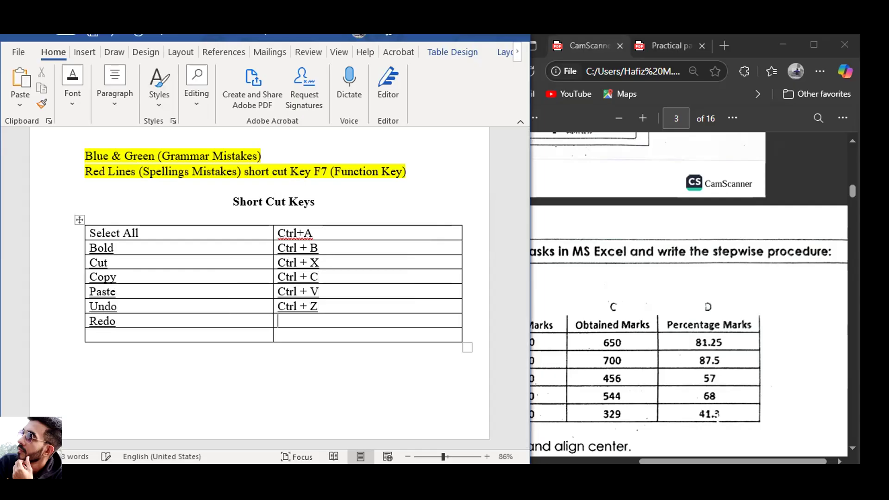
text(Ctrl + Y)
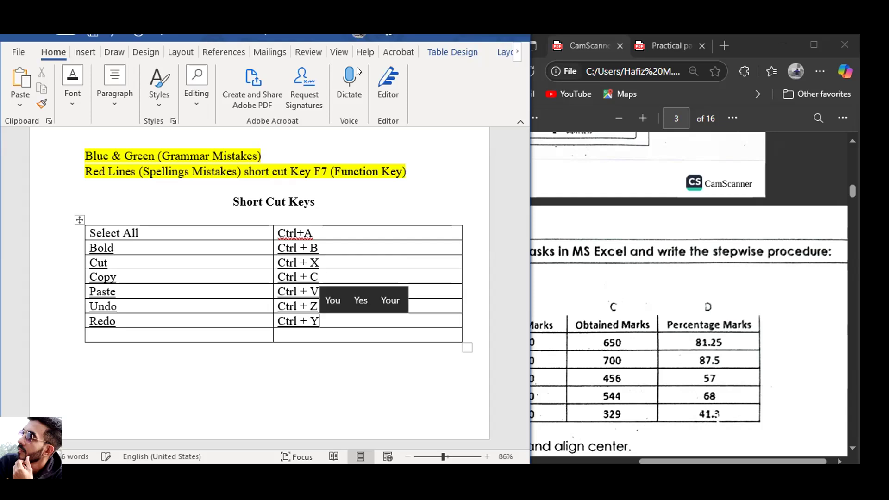
- Close the Student Identification Form document and save its changes
click(338, 333)
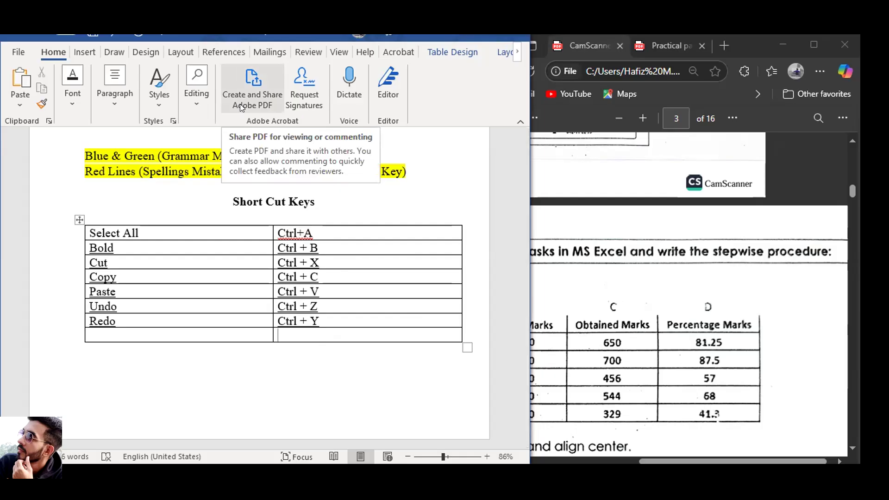
key(Down)
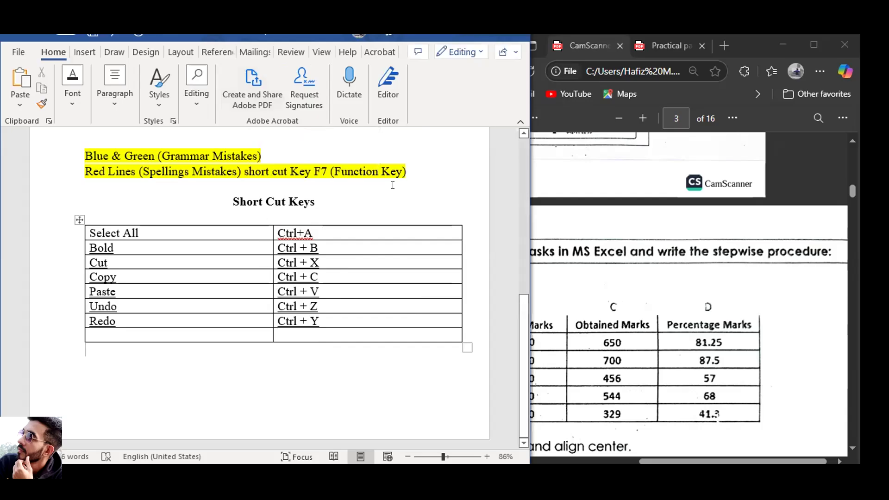
click(18, 52)
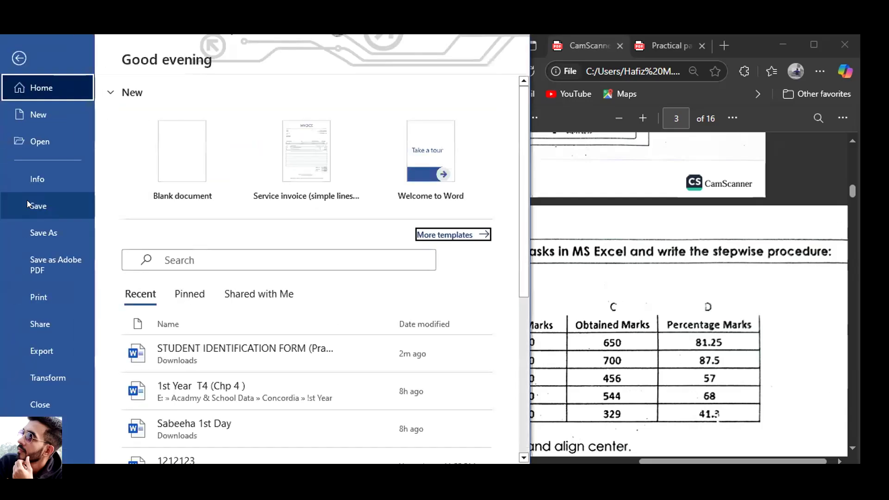
click(19, 59)
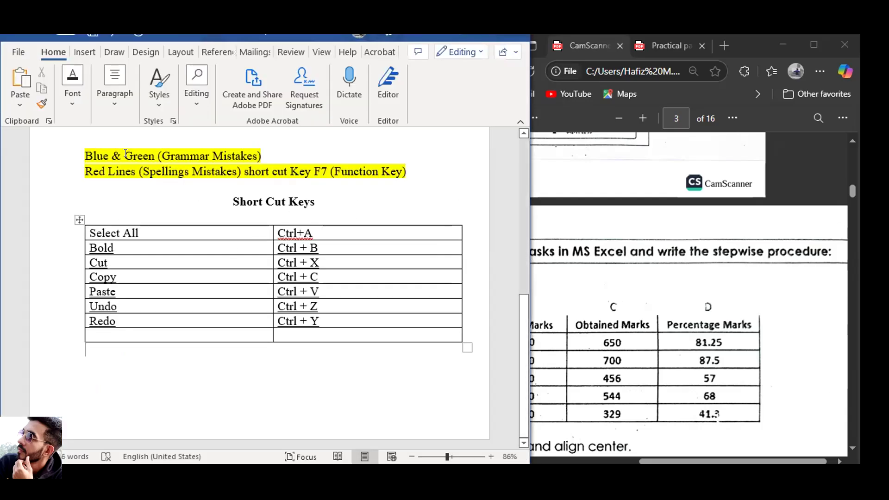
click(511, 40)
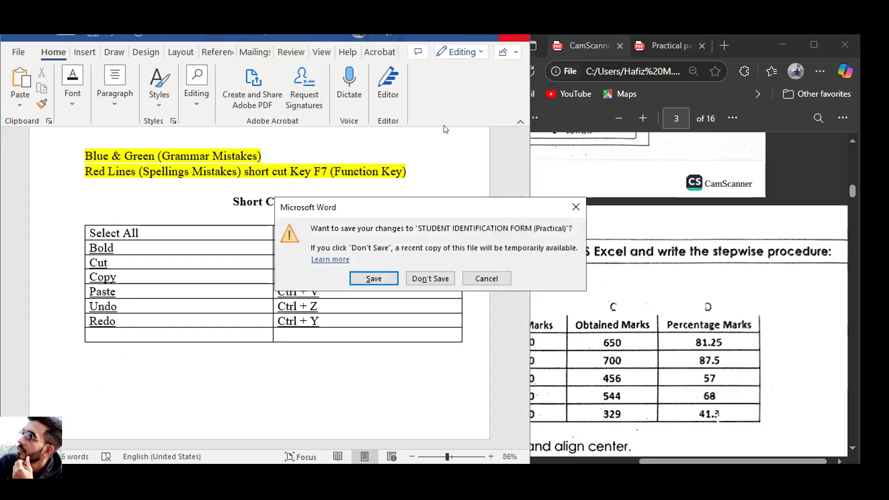
click(374, 278)
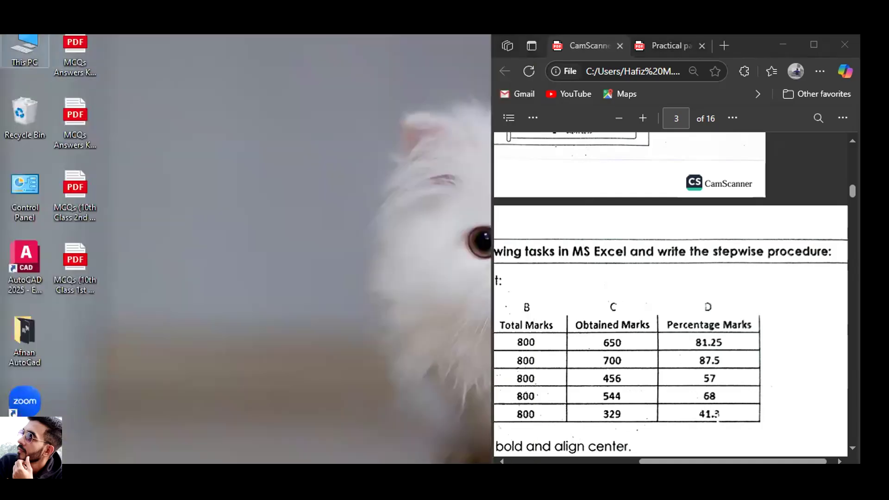
- Reopen the STUDENT IDENTIFICATION FORM (Practical) document from the Downloads folder
key(super+e)
scroll(297, 256, up, 3)
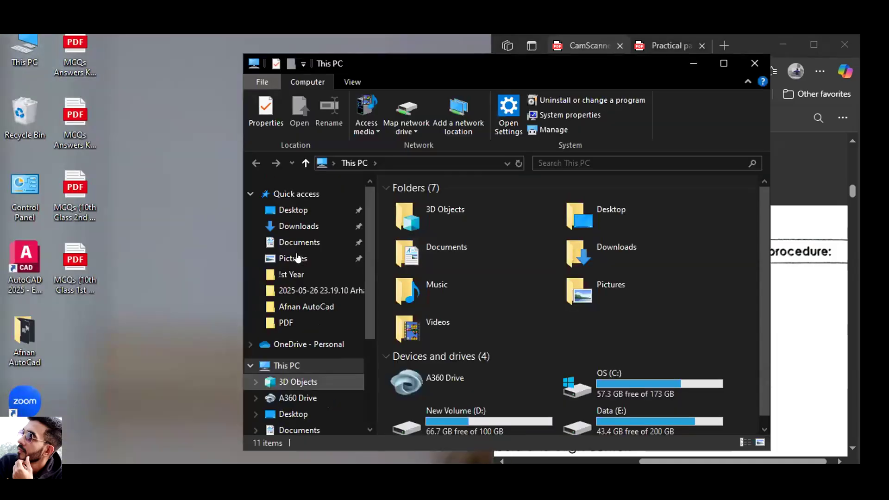
click(306, 232)
double_click(420, 227)
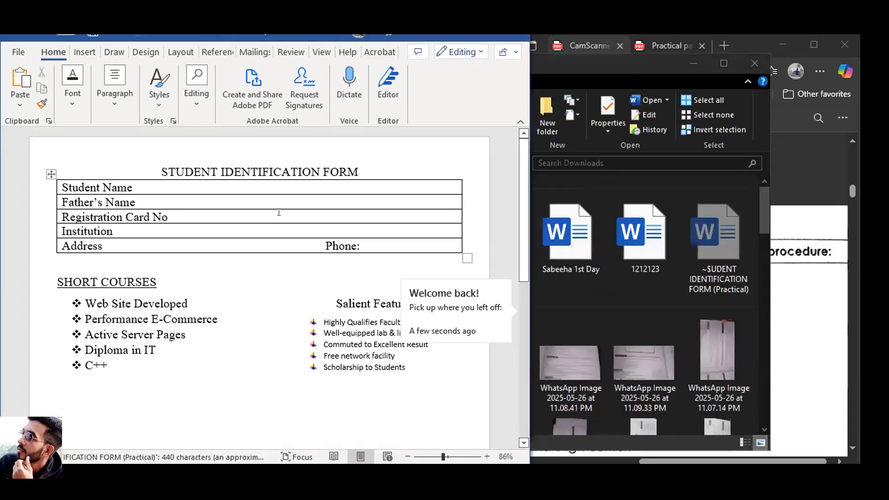
- Review the reopened document from the form table to the shortcut keys table, and close it along with the folder window
scroll(280, 212, down, 10)
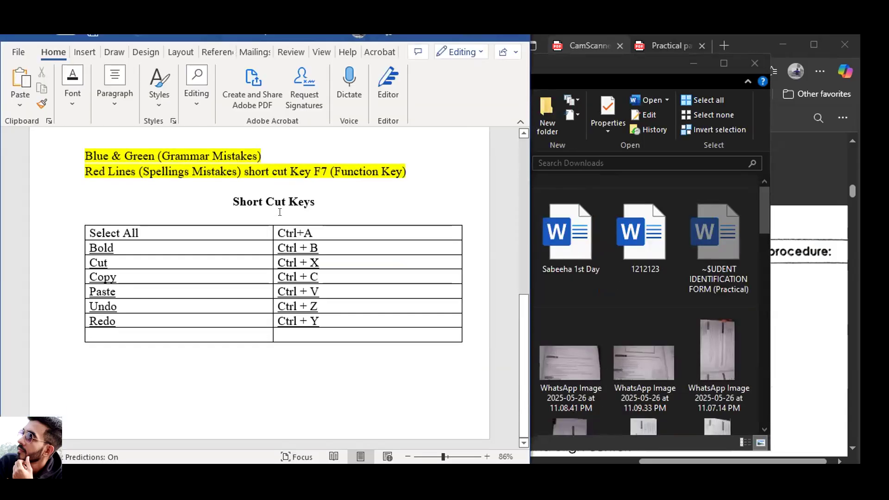
scroll(280, 212, up, 10)
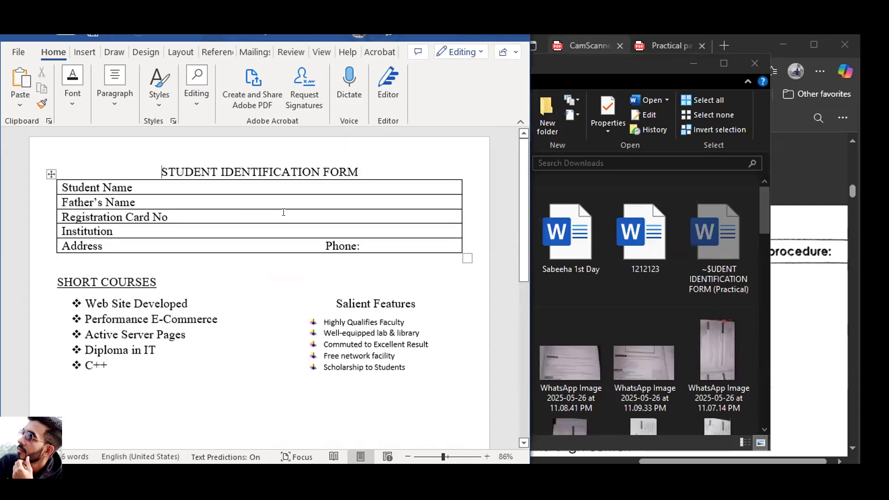
scroll(284, 212, down, 2)
scroll(283, 212, down, 6)
scroll(287, 211, up, 8)
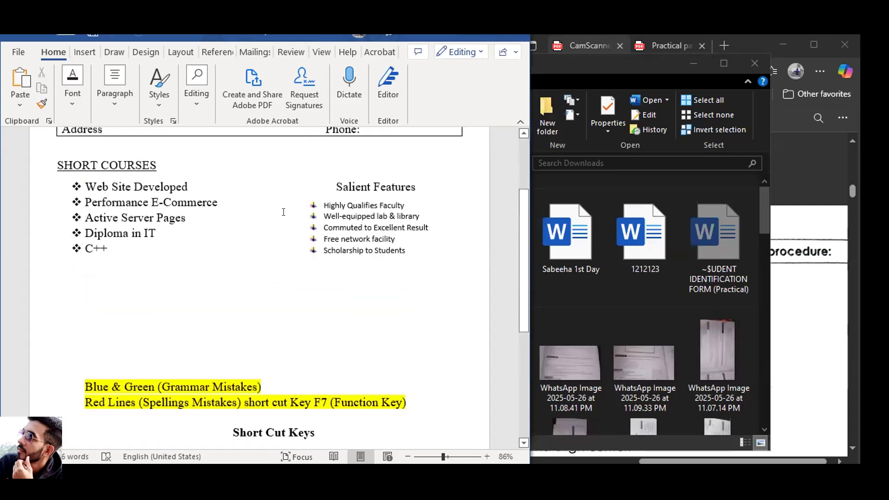
click(511, 41)
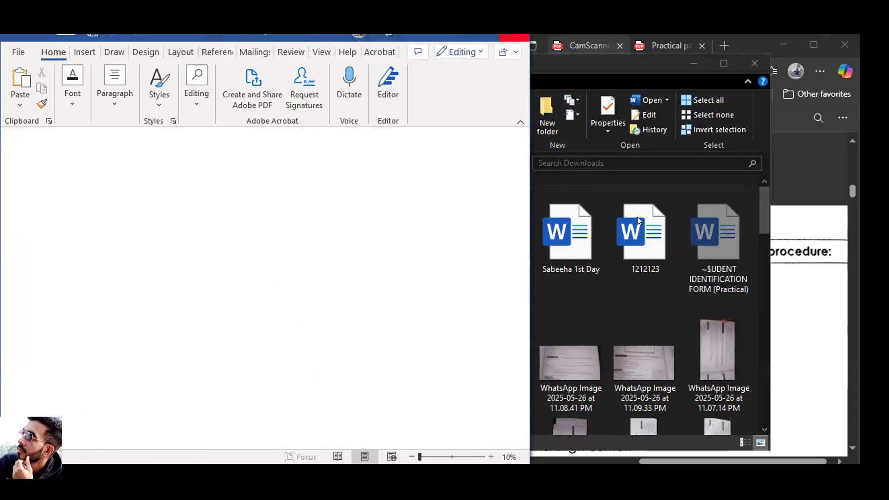
click(746, 59)
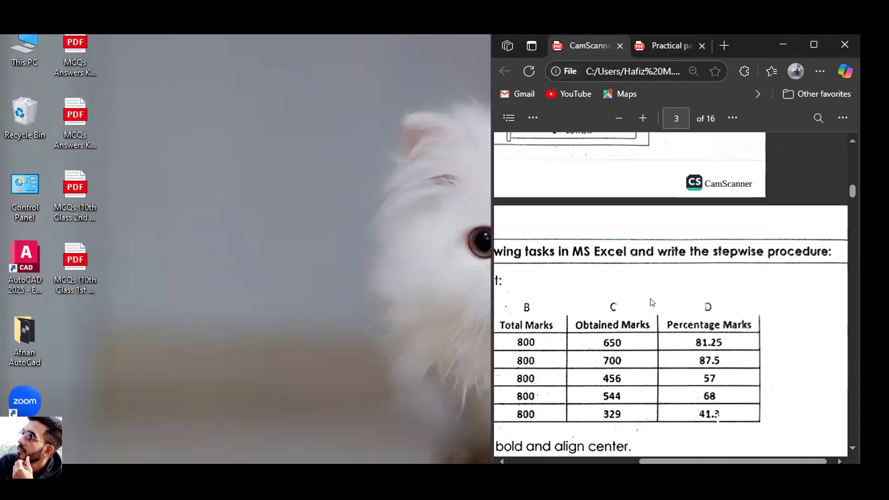
- Examine the MS Excel task and all columns of its marks worksheet in the practical PDF
scroll(652, 302, down, 3)
scroll(652, 302, up, 3)
scroll(697, 446, left, 3)
scroll(671, 298, left, 2)
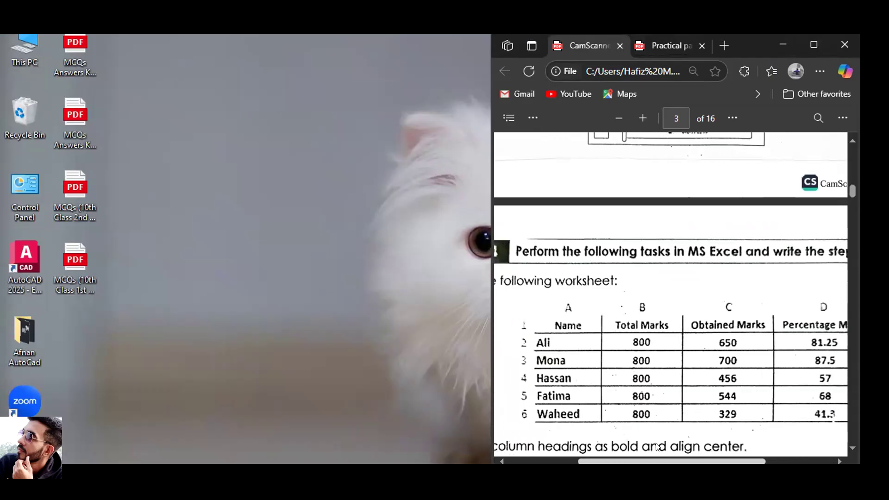
scroll(659, 447, right, 3)
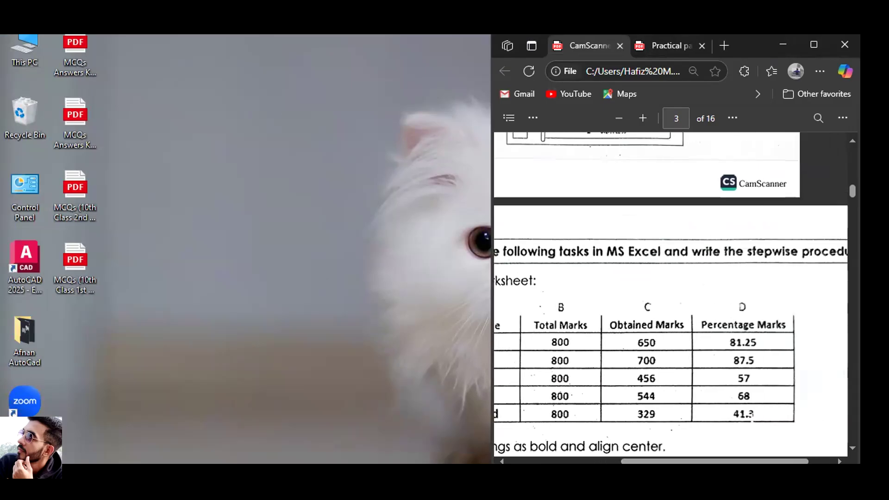
- Launch Excel
key(super)
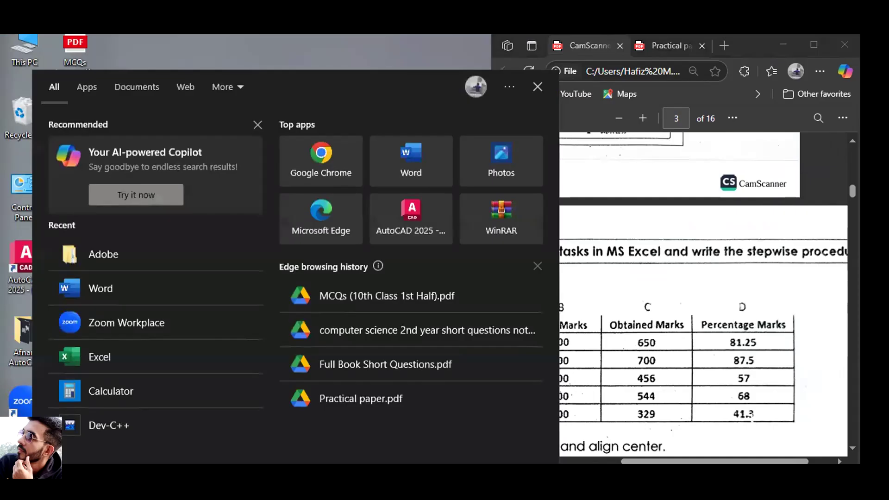
click(98, 359)
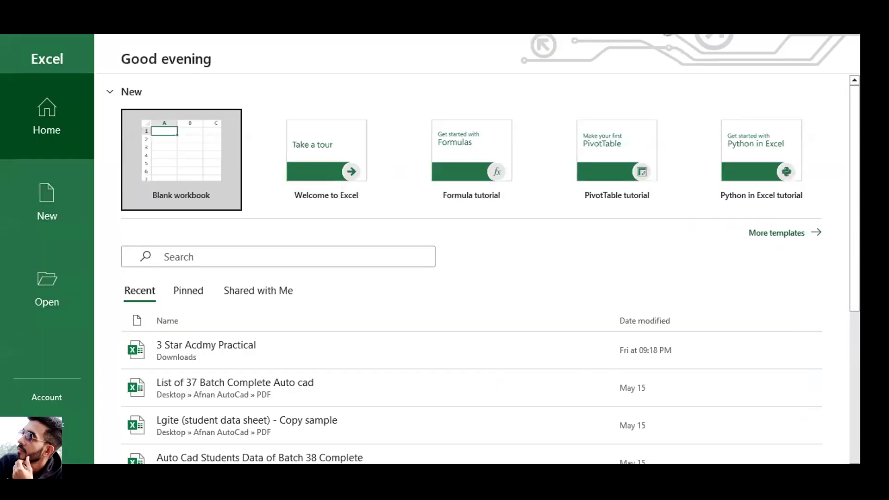
key(super)
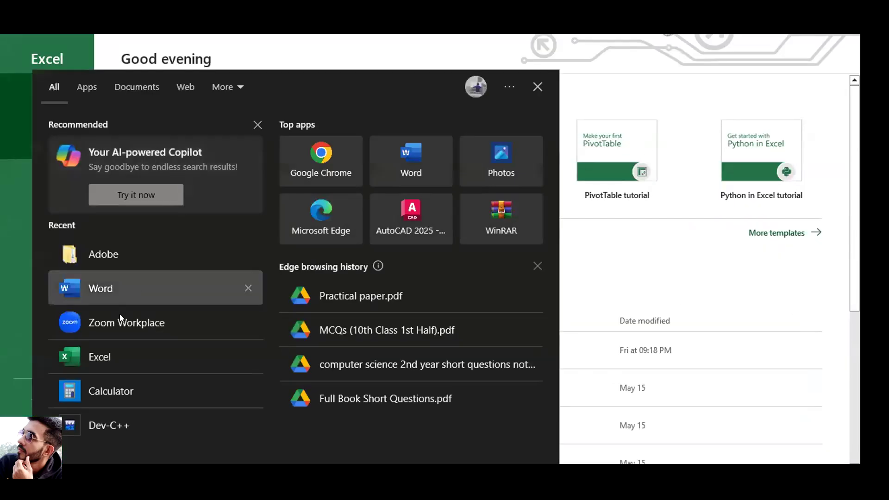
click(118, 291)
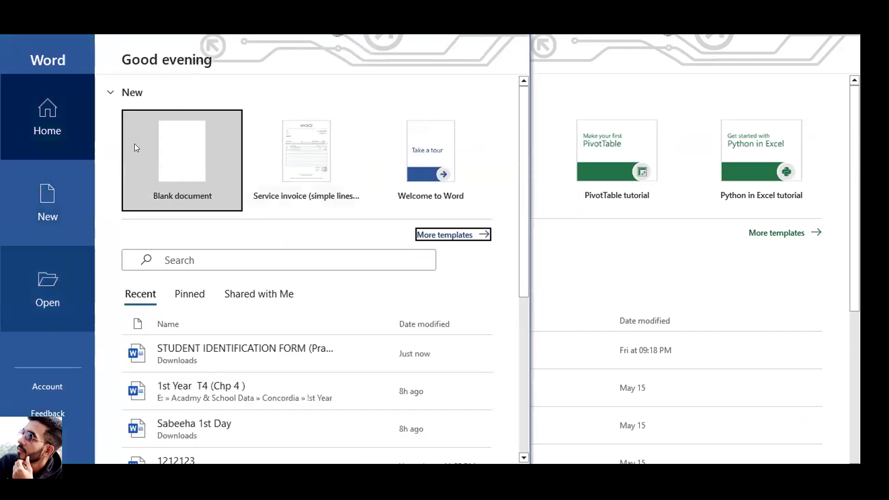
click(510, 35)
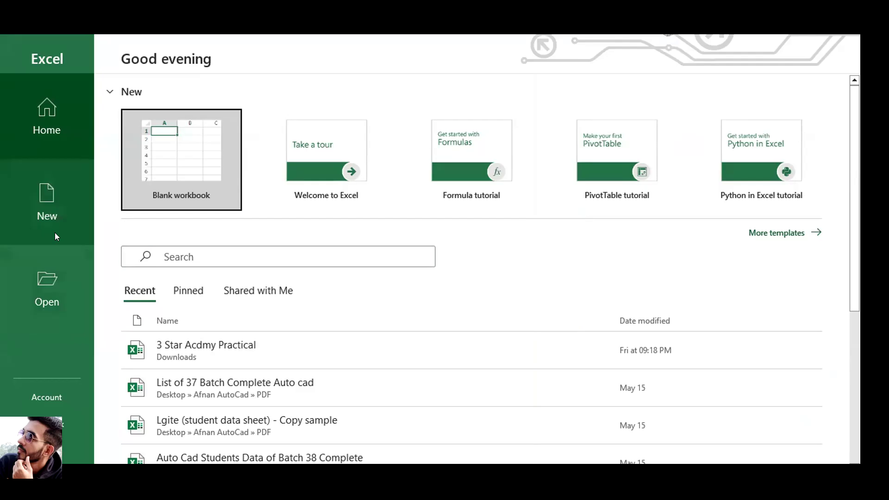
- Create a new blank workbook
click(55, 217)
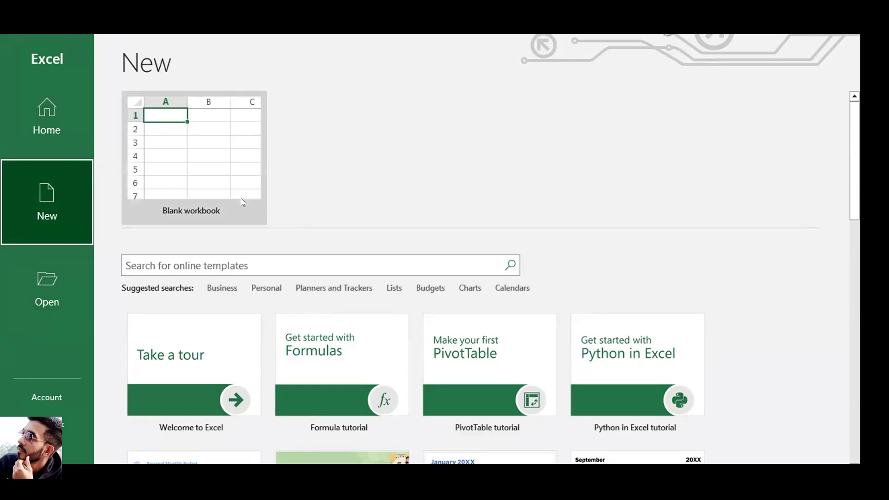
click(207, 182)
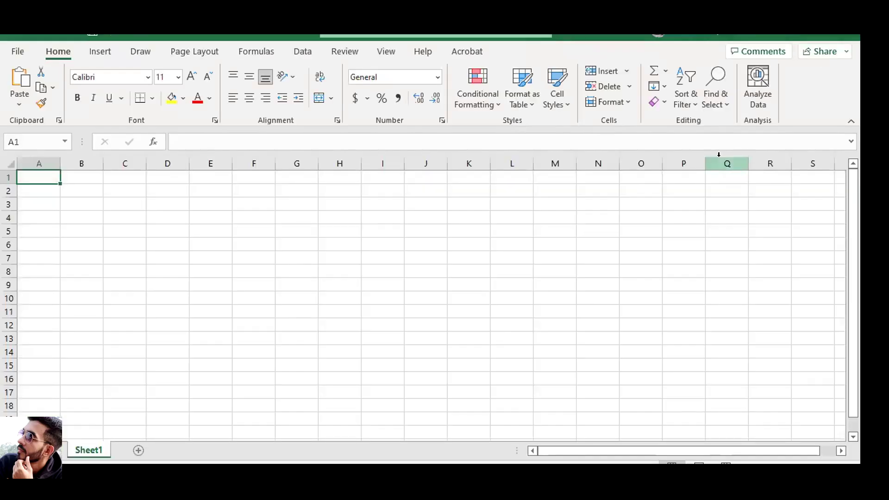
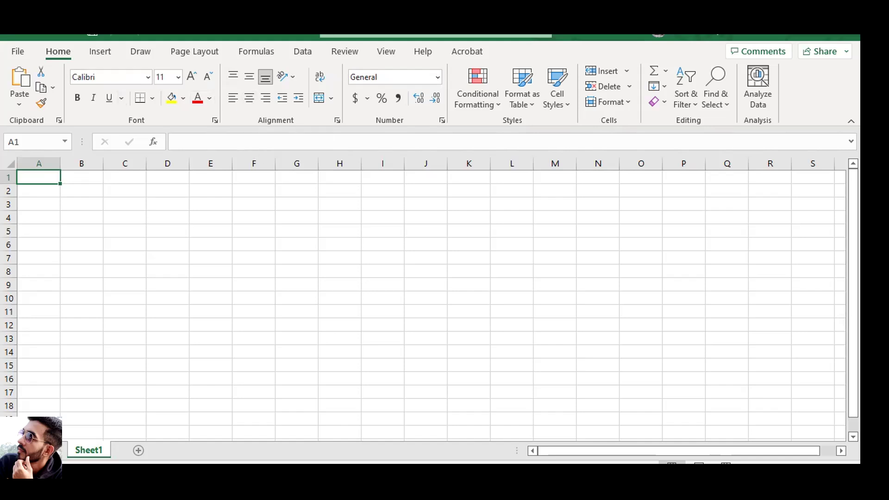
- Bring up a blank Word document over the new workbook to compare the two work areas
key(super)
click(113, 279)
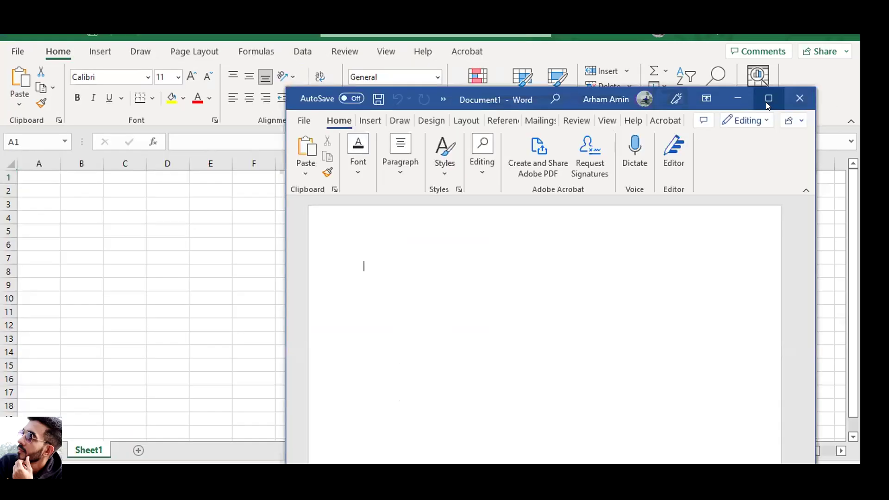
click(769, 97)
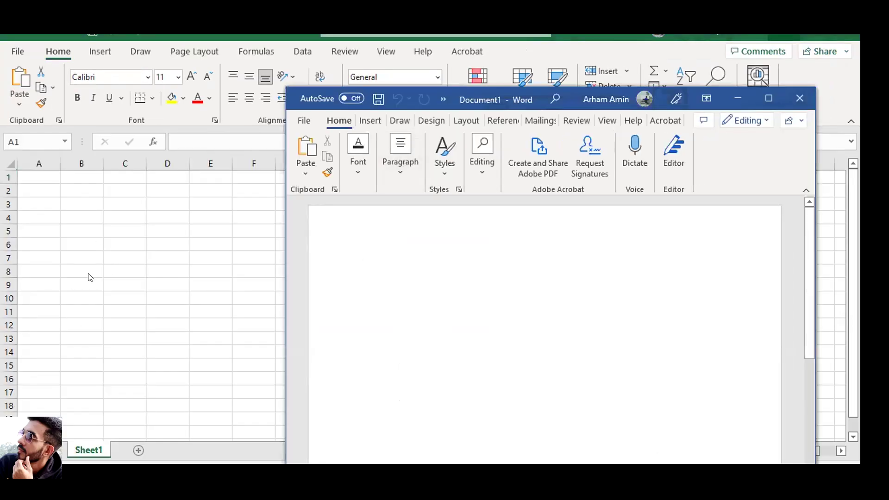
- Return to the Excel worksheet and move the active cell around the grid to show how cells are selected
click(106, 227)
key(Left)
key(Left)
key(Down)
key(Right)
key(Right)
key(Right)
key(Up)
key(Up)
key(Up)
key(Up)
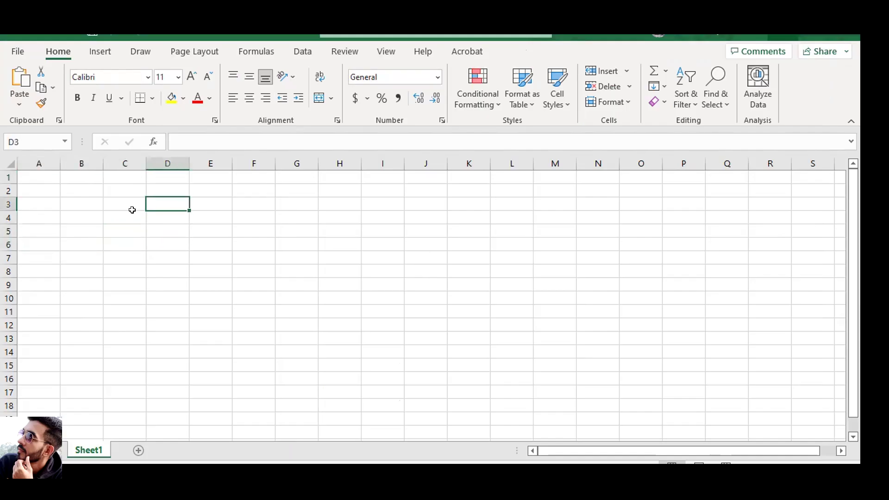
- Enter "Cell" in cell B2
key(Left)
key(Left)
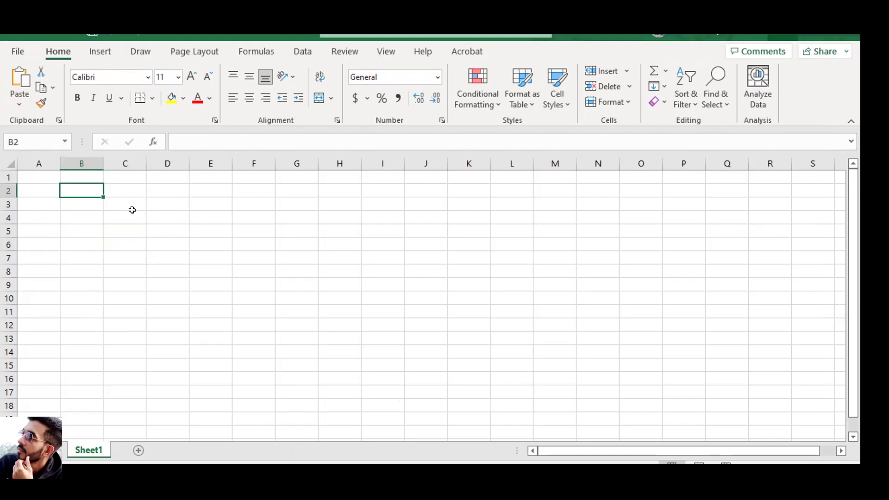
text(Celll)
key(BackSpace)
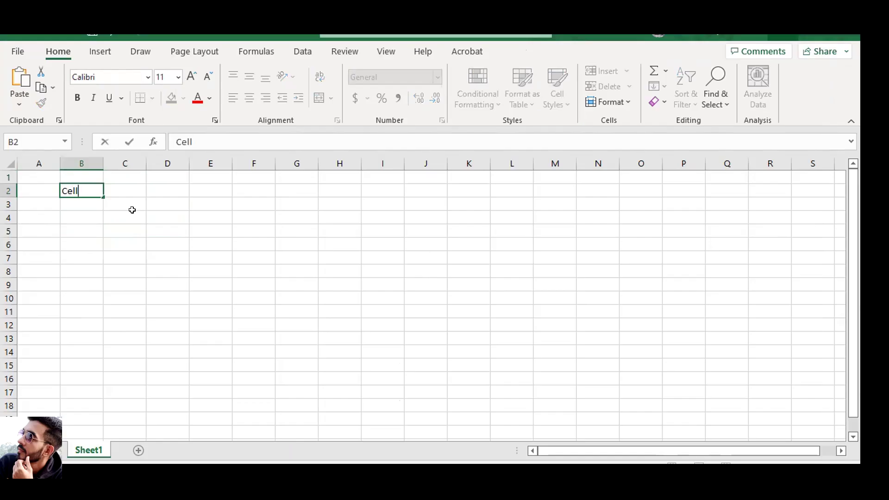
key(Return)
- Enter a description of a cell in C2, beginning with "Each block on this"
key(Up)
key(Right)
text(Each block )
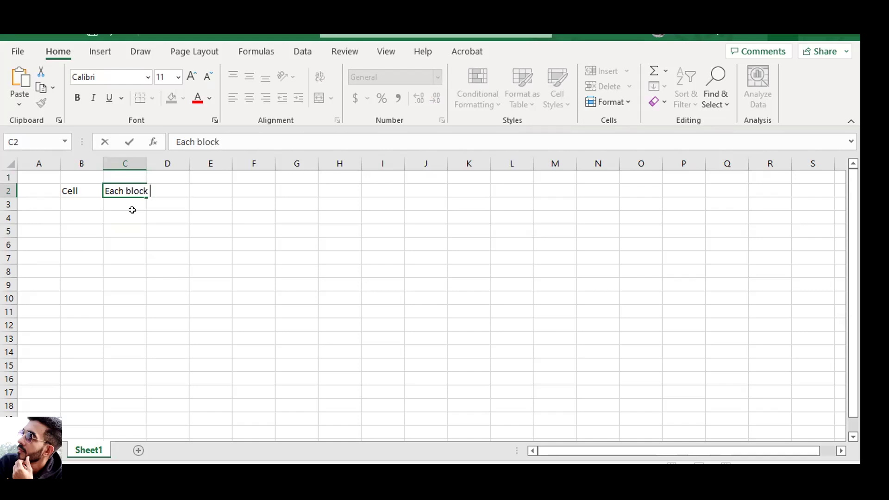
text(on this shee)
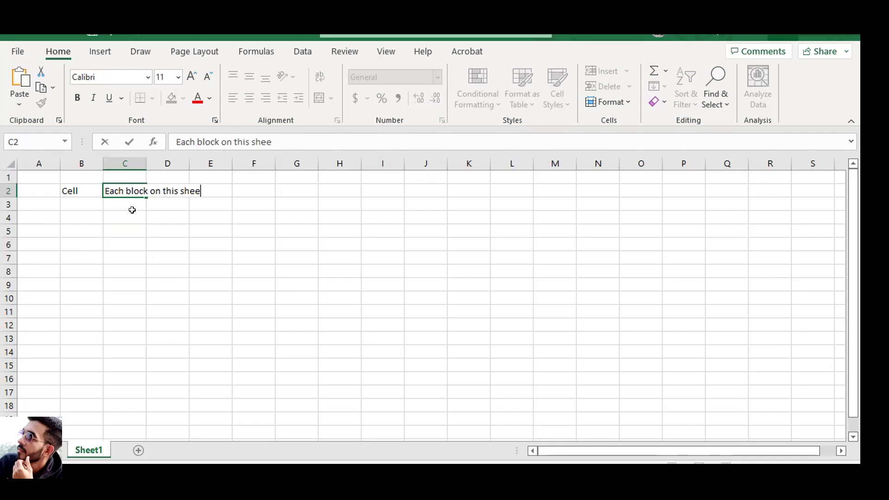
- Finish the definition in C2 as "Each block on this sheet is called a Cell" and enter the label "Row" in B3
text(t is called a Cell)
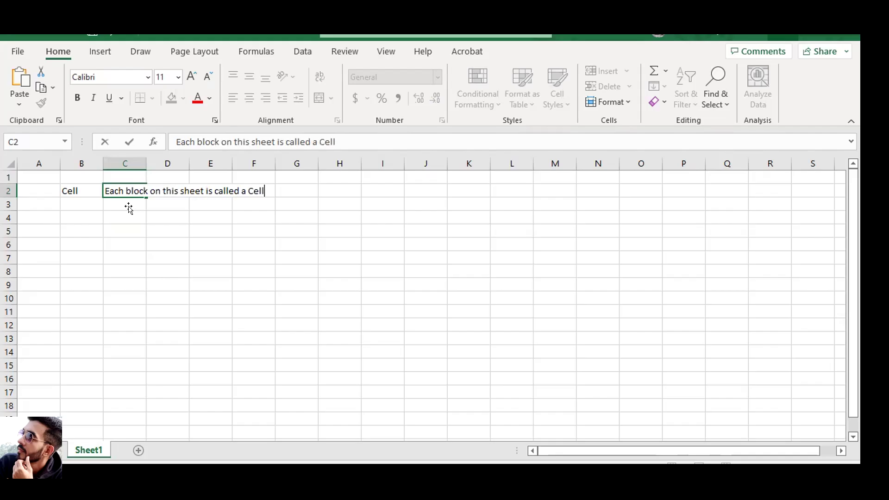
key(Return)
key(Left)
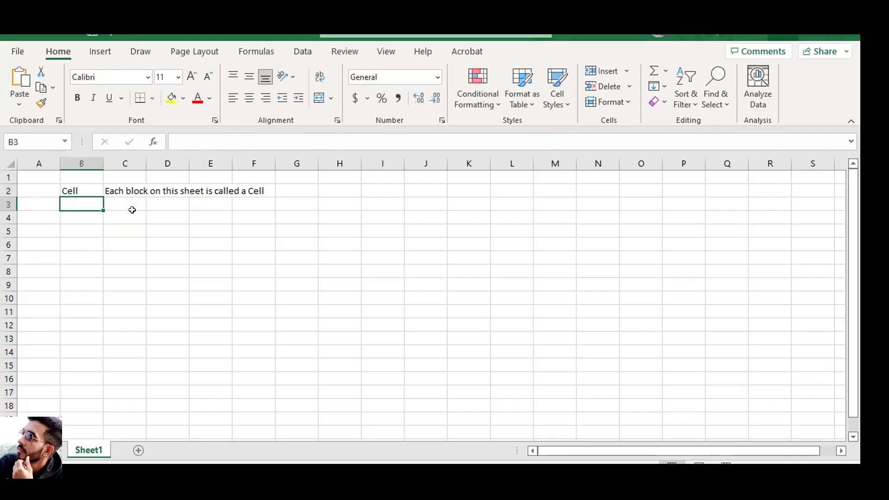
text(Row)
key(Tab)
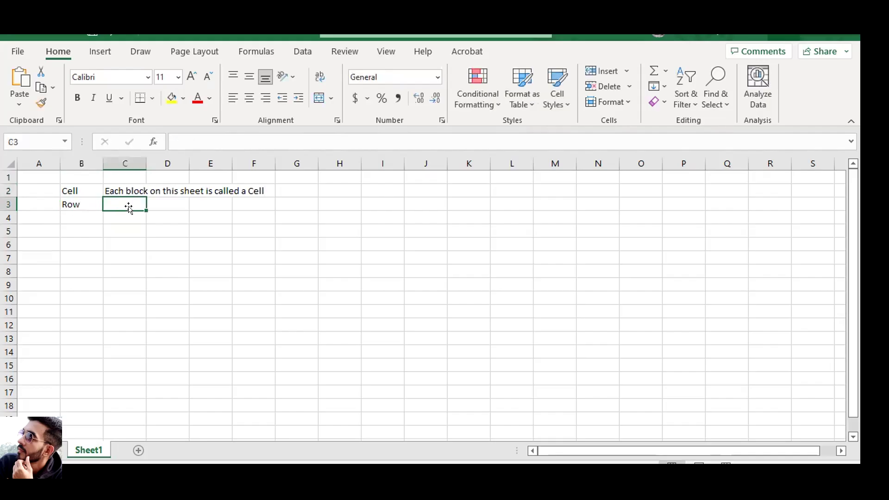
- Enter the row definition in C3 as "The Horizontal Line on this sheet is called Row / Record"
text(The )
text(Horizon)
text(toal)
key(BackSpace)
key(BackSpace)
key(BackSpace)
text(al Line on this)
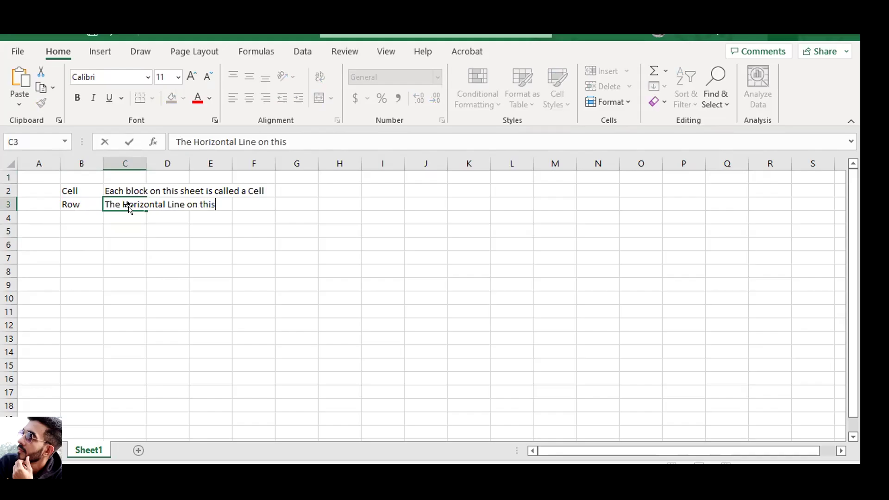
text( sheet is called)
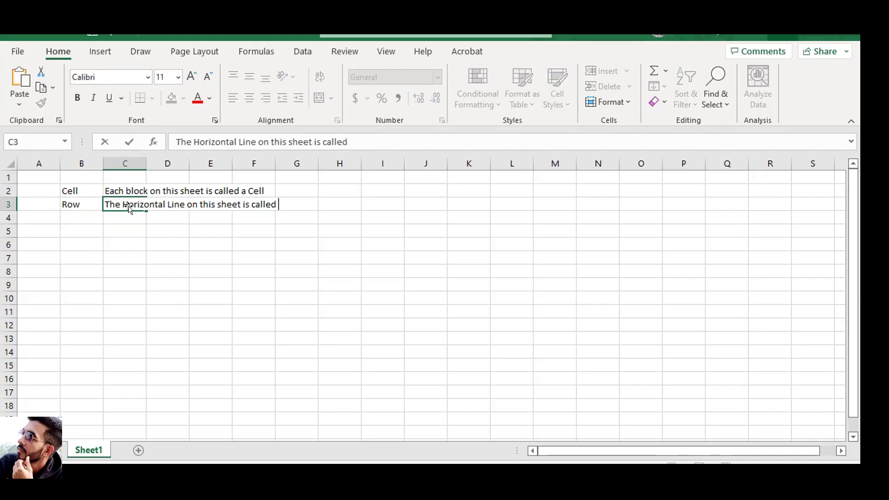
text(Row / Record)
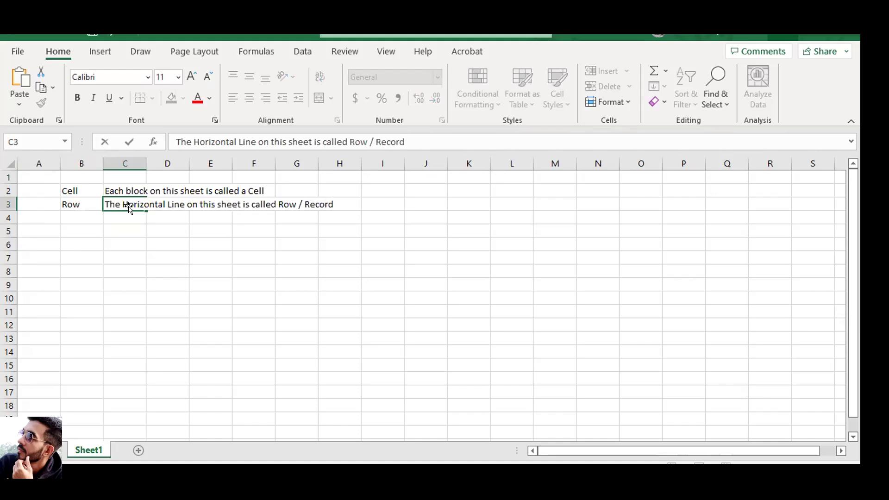
key(Return)
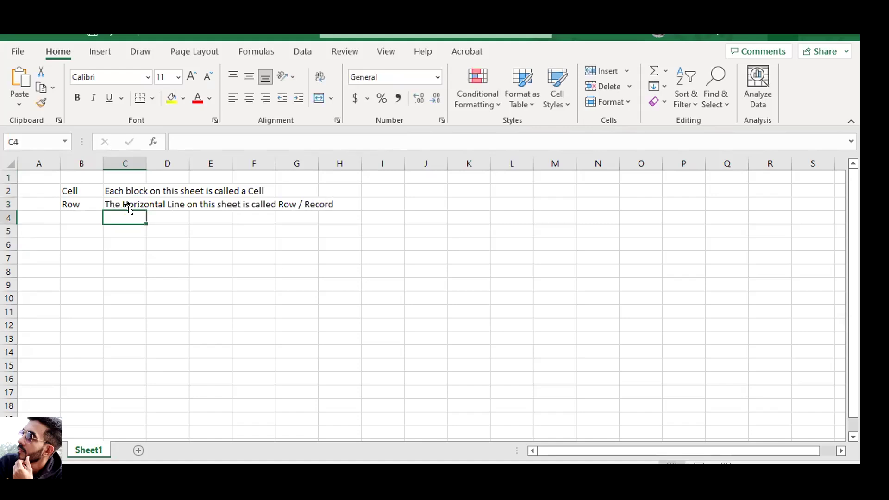
- Enter the label "Column" in B4, directly below the Row label
key(Left)
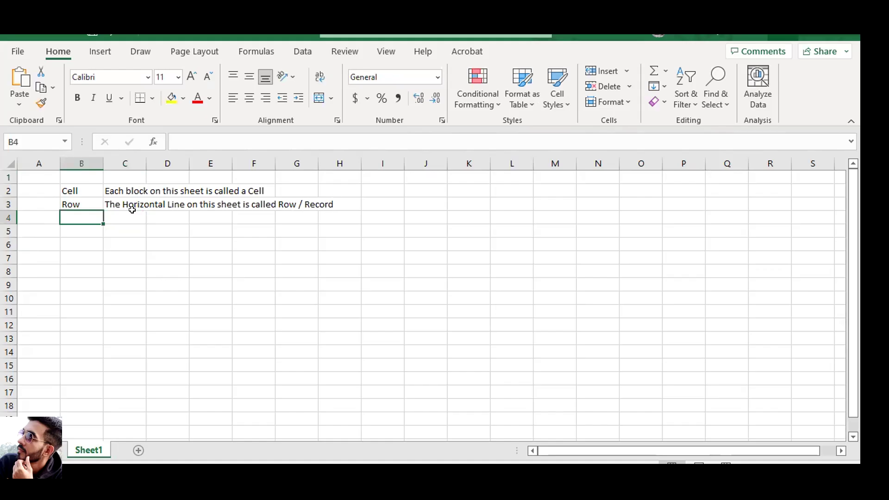
text(Column)
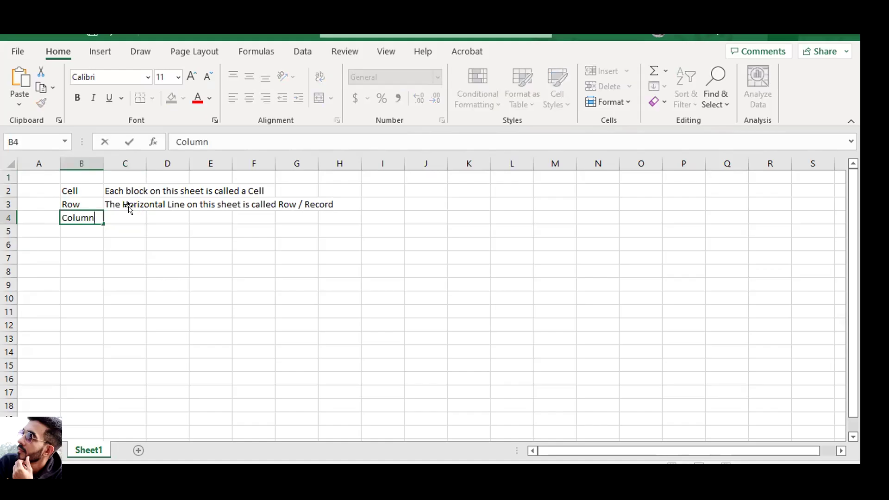
key(Tab)
- Enter the column definition in C4 as "The Vetical line on this sheet is called Column / filed"
text(Th)
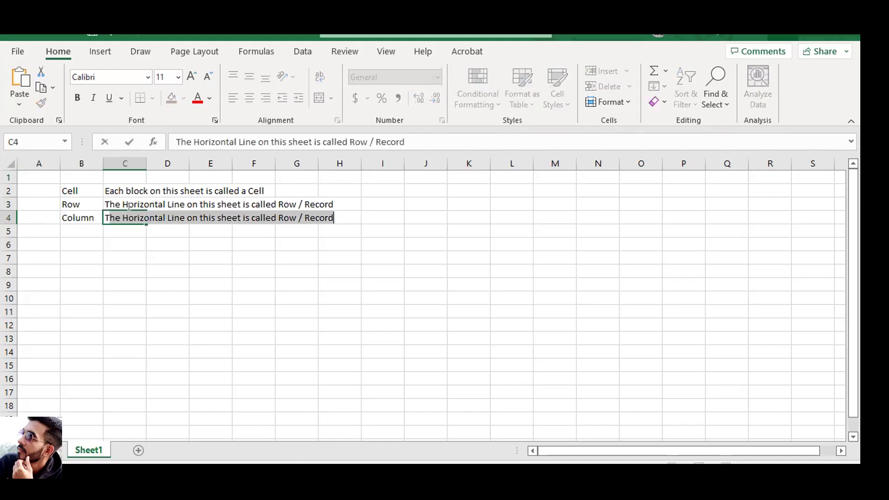
text(e Vetical line on th)
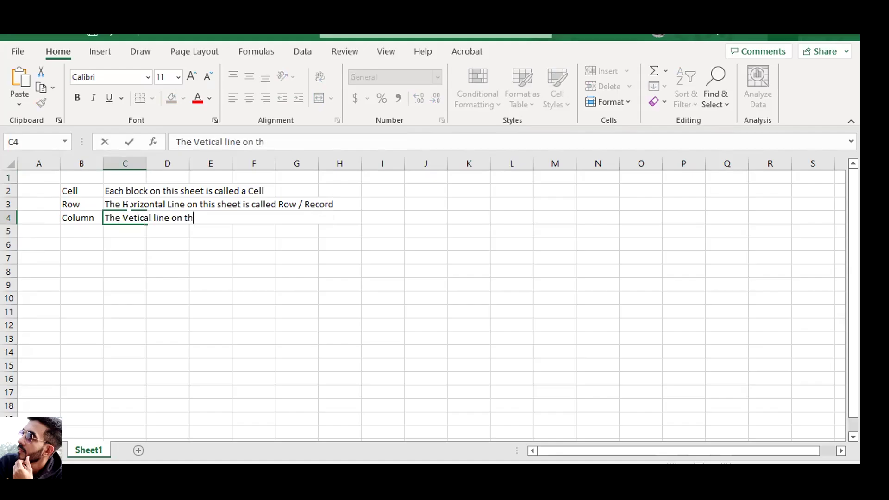
text(is)
key(BackSpace)
key(BackSpace)
text(is sheet is called )
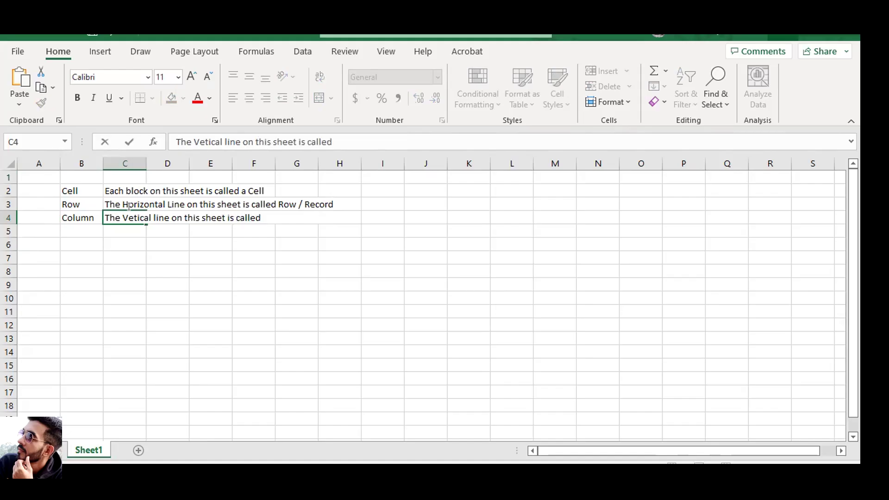
text(Column /)
text(Att)
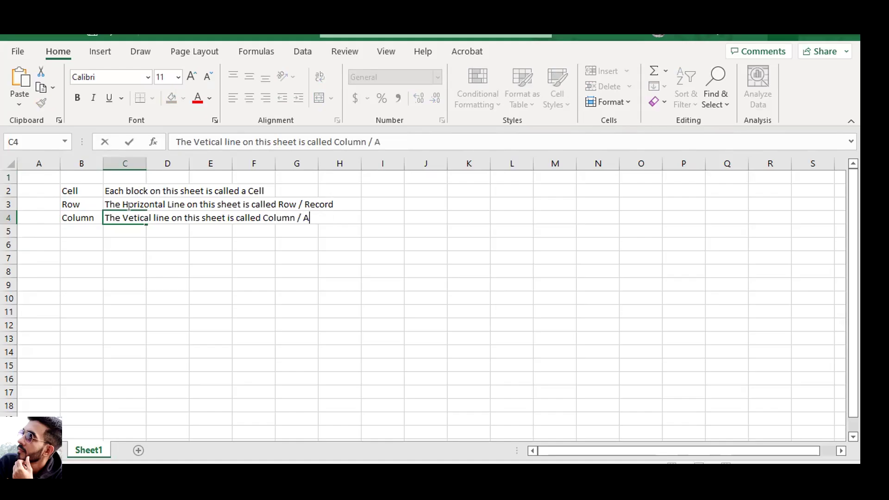
key(BackSpace)
key(BackSpace)
key(BackSpace)
text(fo)
key(BackSpace)
text(iled)
click(220, 340)
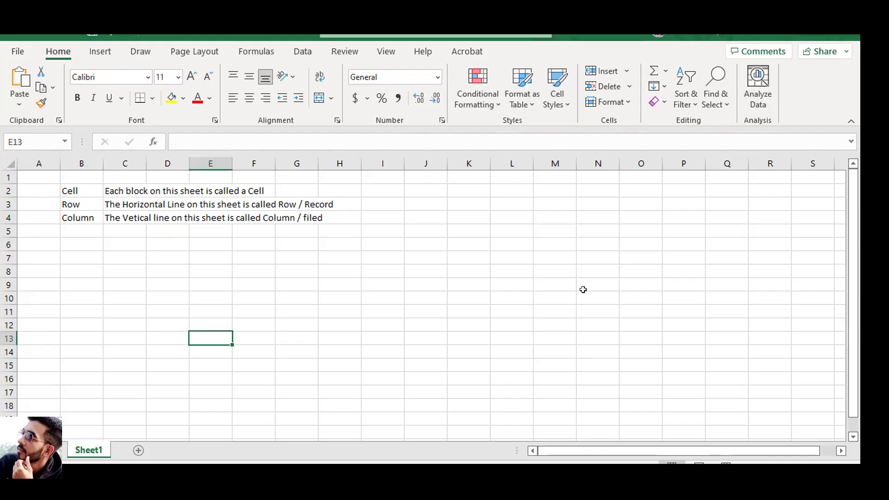
- Check the print preview of the sheet with the definitions and return to the worksheet
drag(38, 176, 373, 243)
key(ctrl+p)
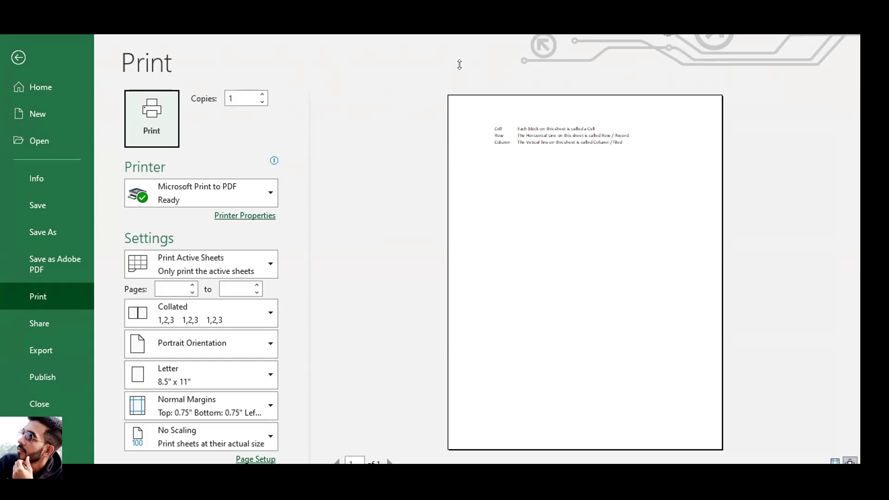
click(8, 54)
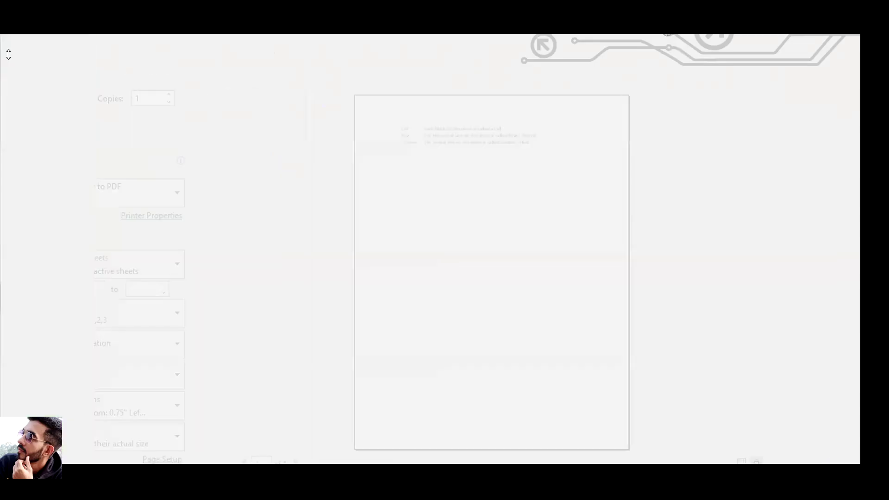
click(165, 324)
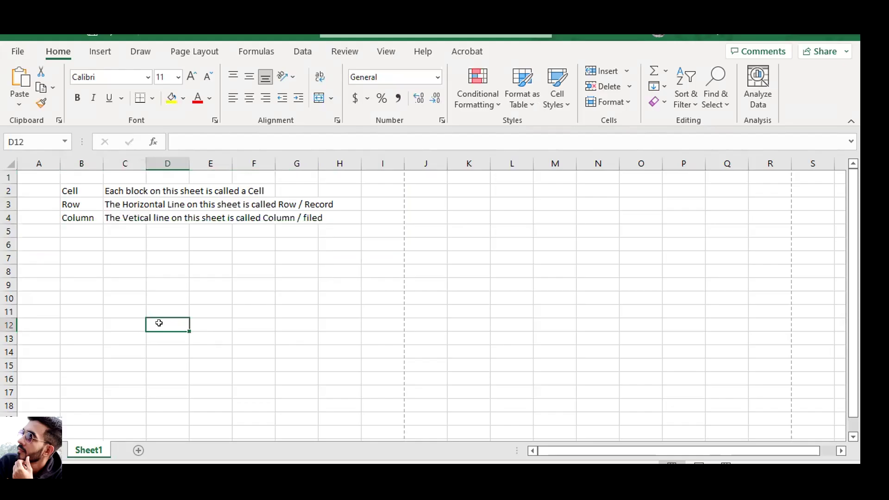
- Enter the note "Excel Must be Used for Calcultion / Mathematical" in B6
click(69, 243)
text(Exce)
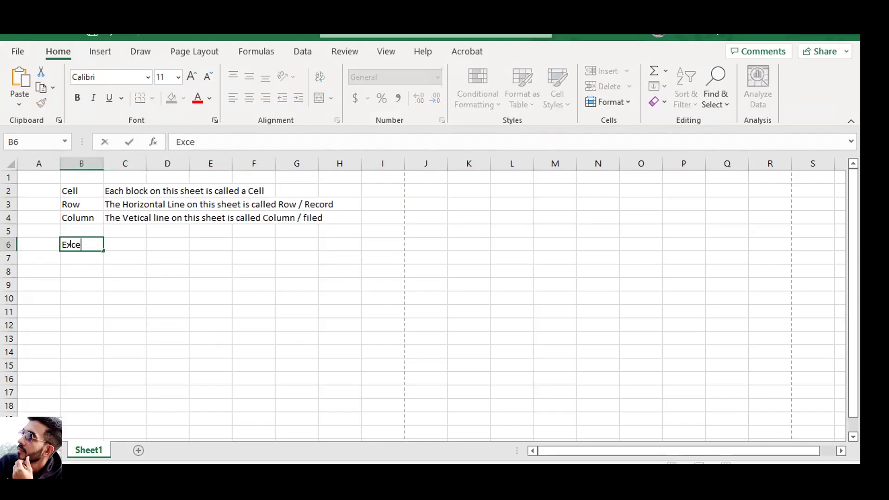
text(l Must be )
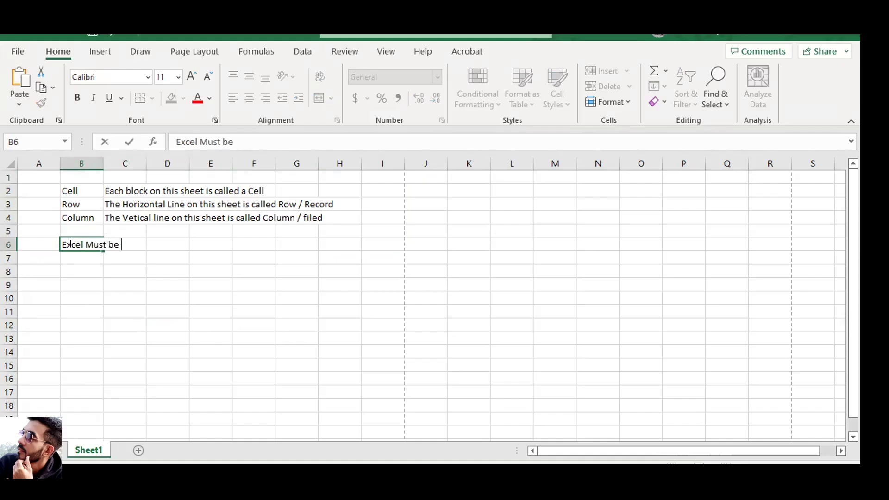
text(Used for Calcultion )
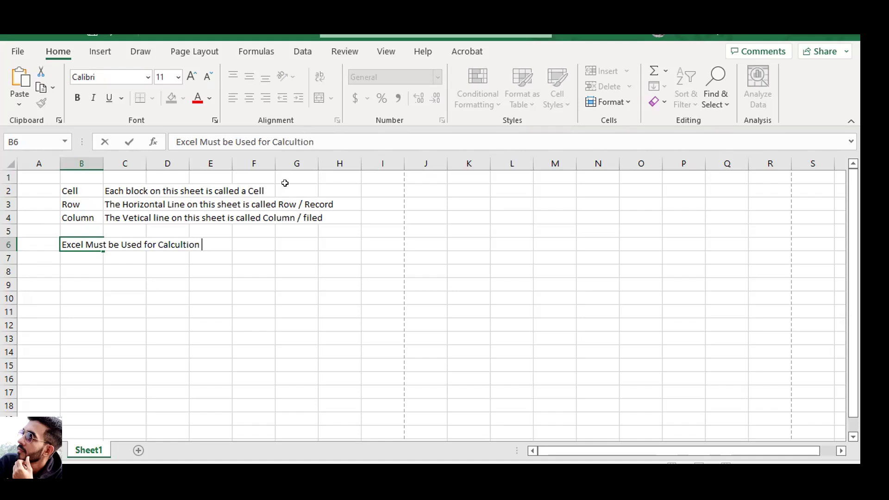
text(/ Mathematical)
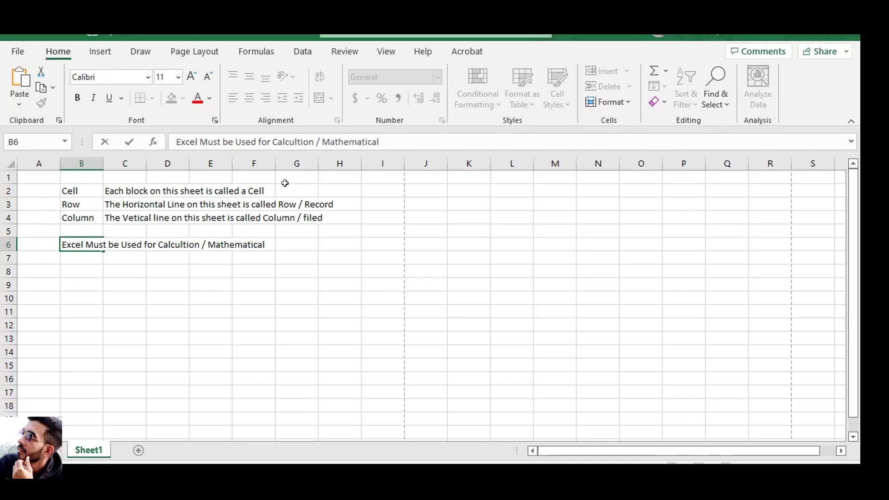
- Correct the misspelled word in the B6 note to "Calculation" and add "Functions" at its end
click(183, 244)
text(a)
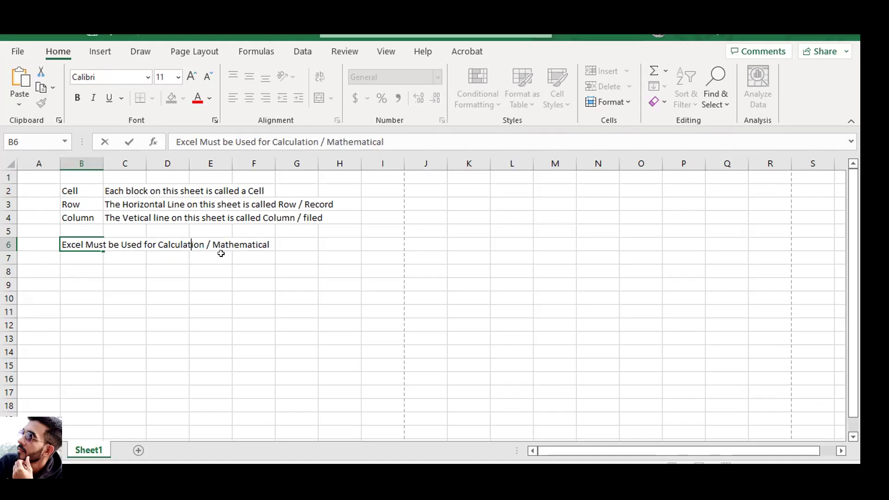
key(Right)
key(Right)
key(Right)
key(Right)
key(Right)
text(Functionas)
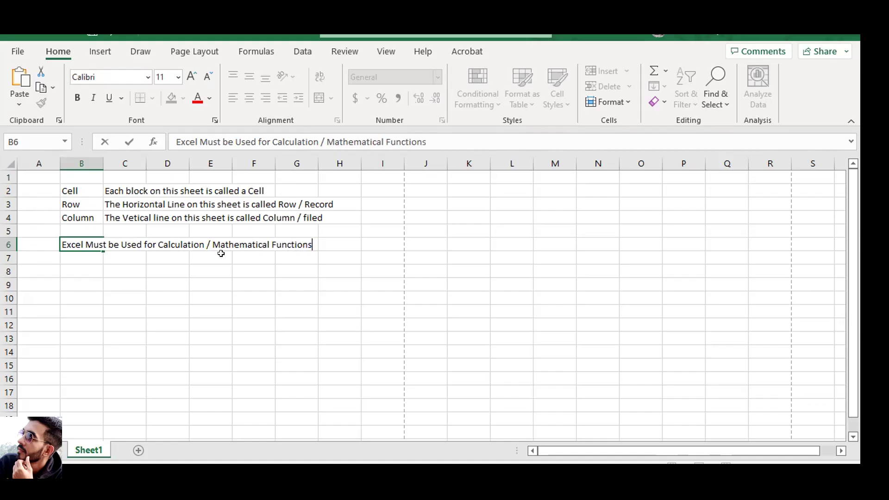
key(Return)
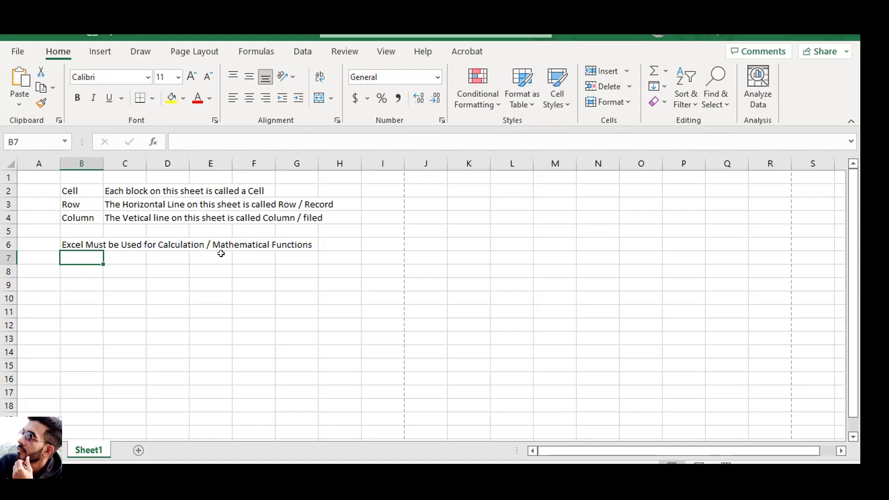
- Look at the MS Excel marks-table exercise in the browser's PDF and return to the worksheet
key(Down)
key(Down)
key(Down)
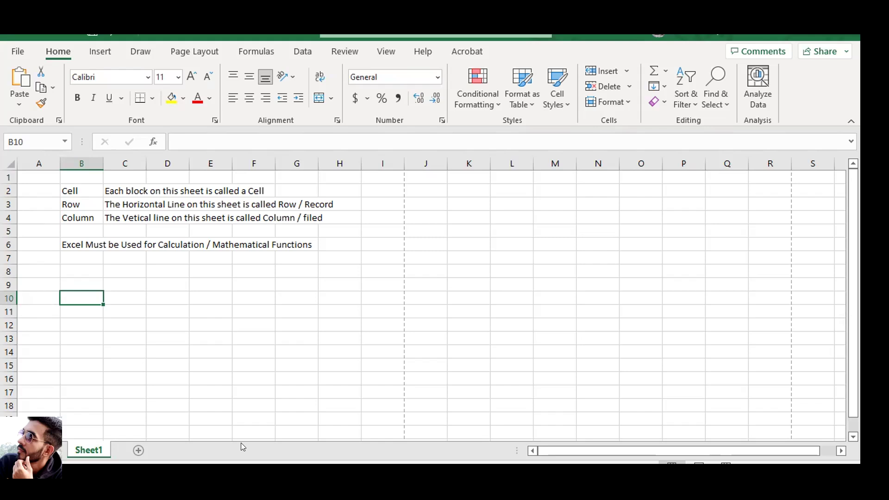
key(alt+Tab)
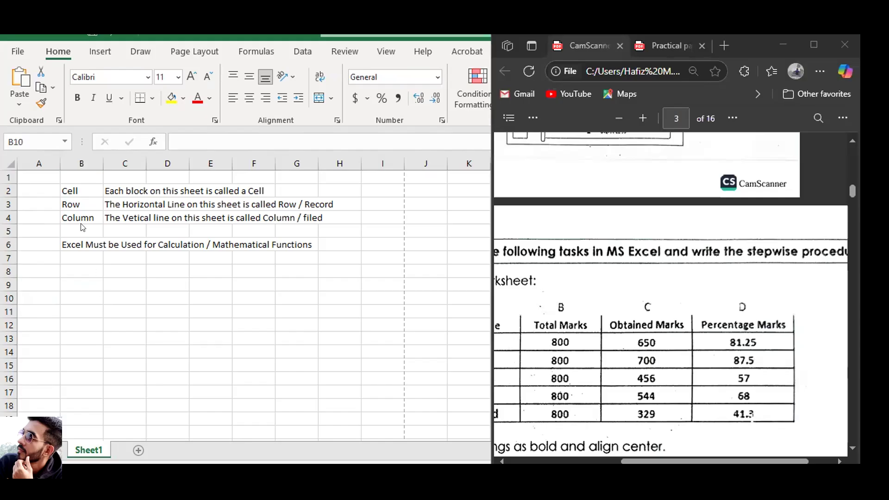
key(alt+Tab)
click(217, 258)
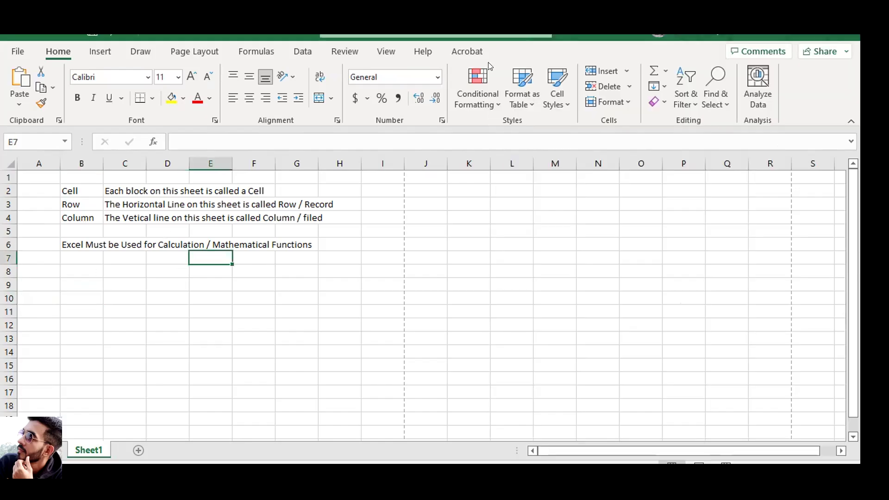
key(alt+Tab)
key(alt+Tab)
- List "MS Word", "MS Excel" and "MS Powerpoint" in cells J2 to J4
click(416, 185)
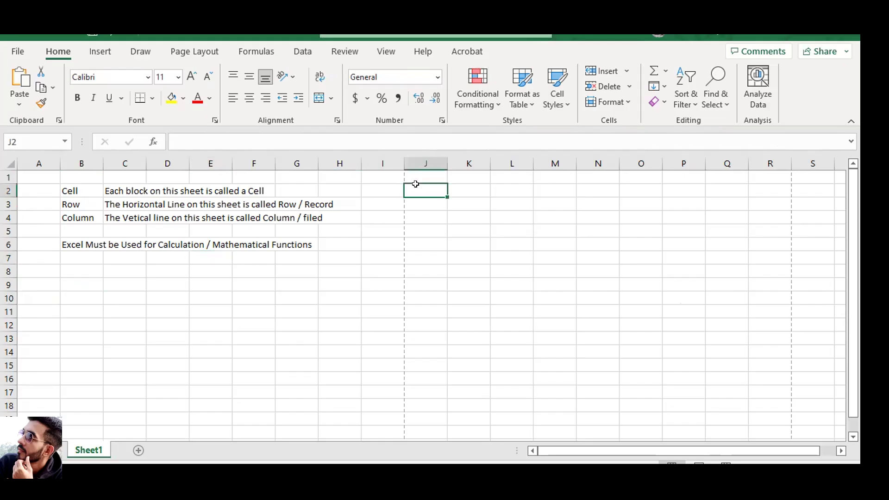
text(MS Word)
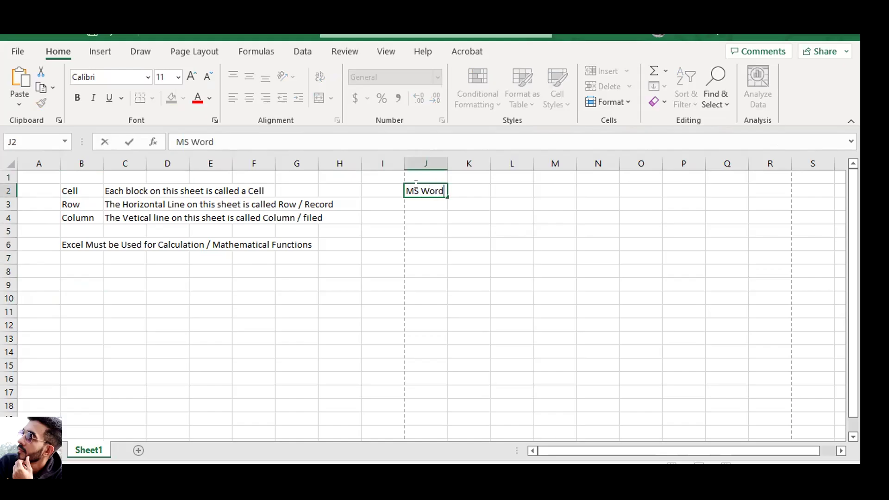
key(Return)
text(MS )
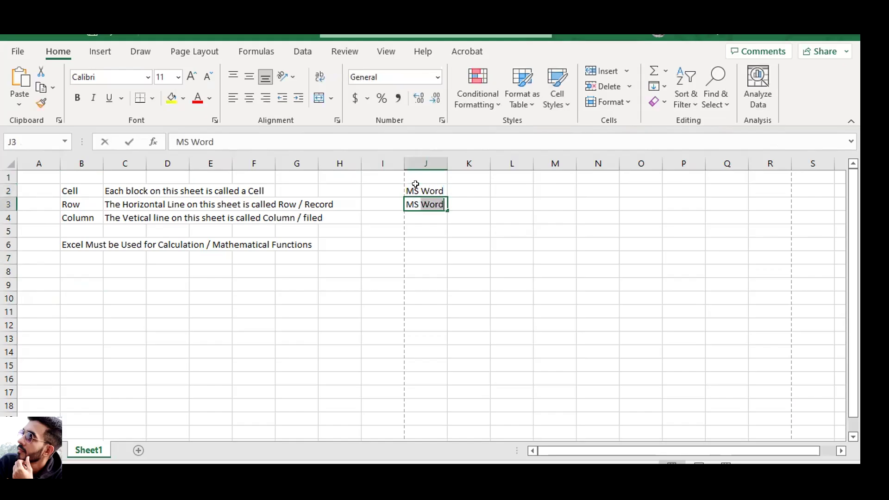
text(EXcel)
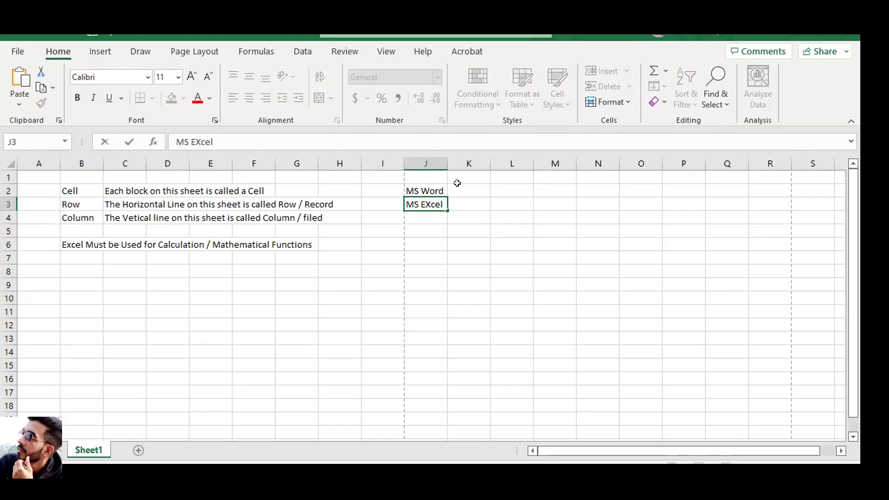
click(418, 214)
text(MS POwer)
text(point)
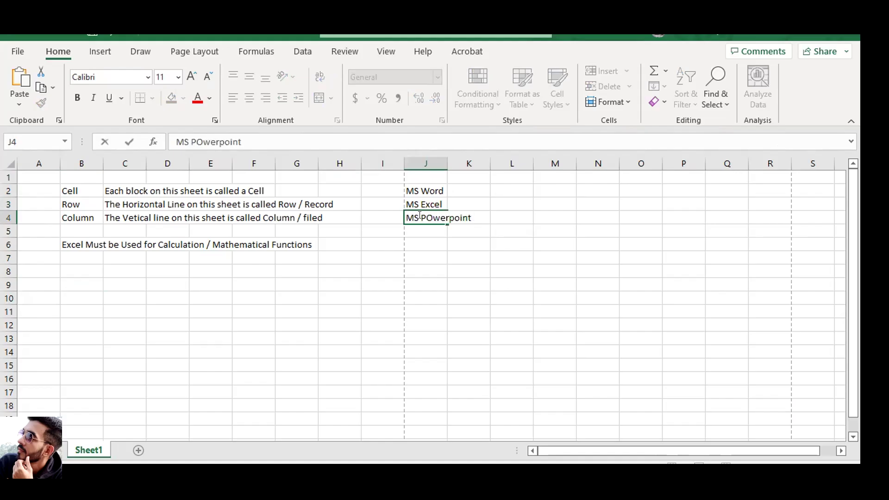
key(Return)
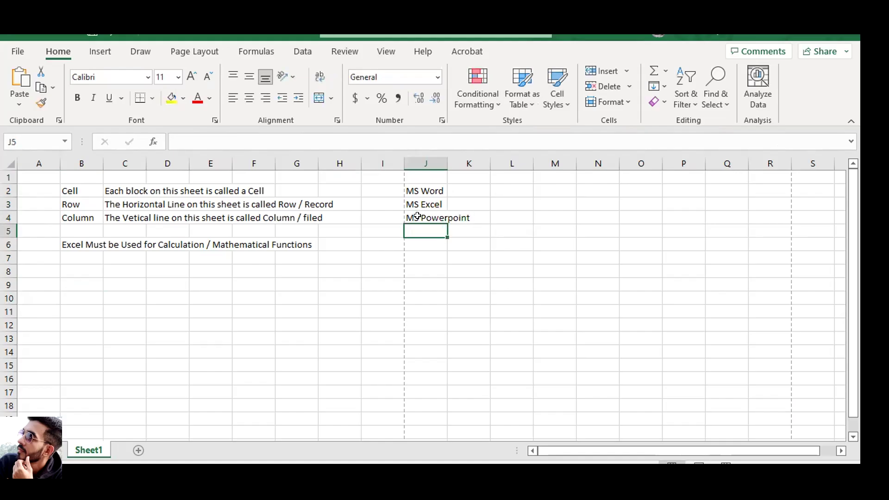
- Enter "Used for Typing purpose (Letters Books Magzines News Paper Paper" in L2 as the MS Word description
click(498, 183)
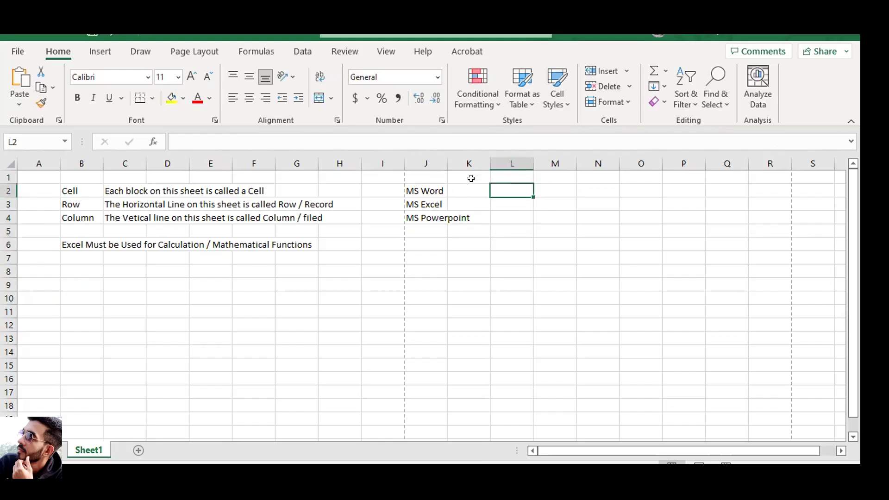
click(470, 186)
click(511, 185)
text(Used for Typing )
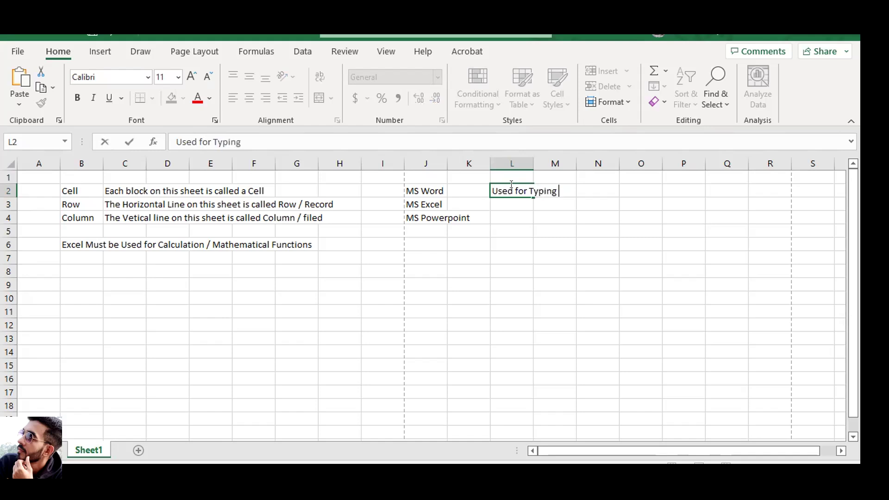
text(purpose ()
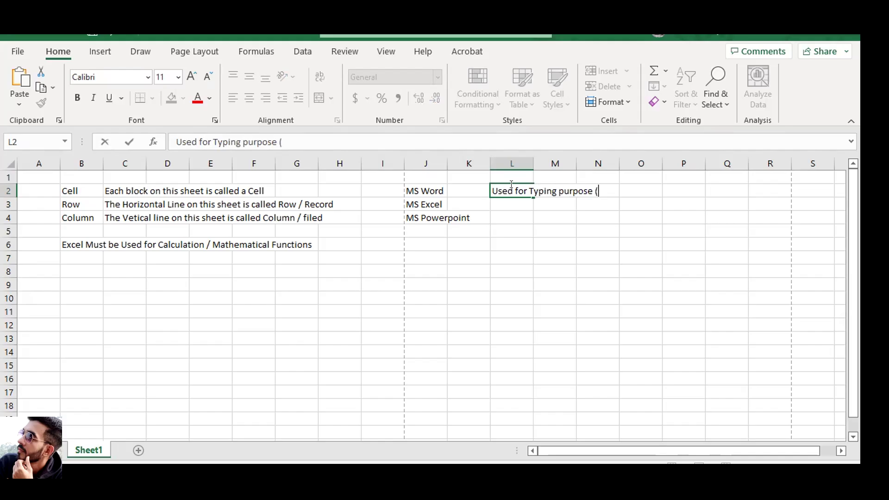
text(Letters Books )
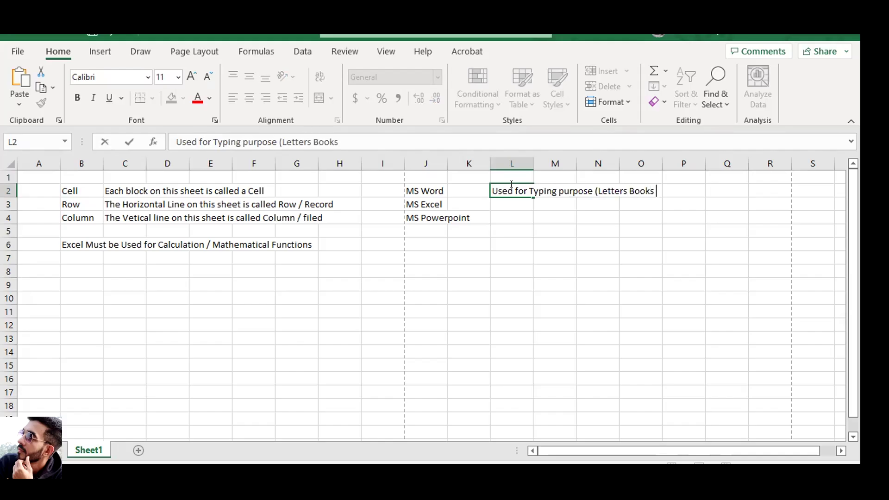
text(Magzines)
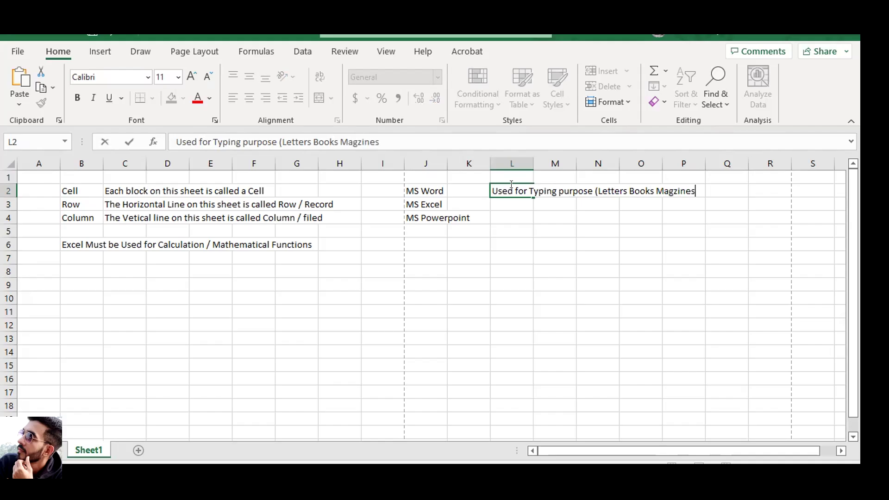
text( News Paper Paper)
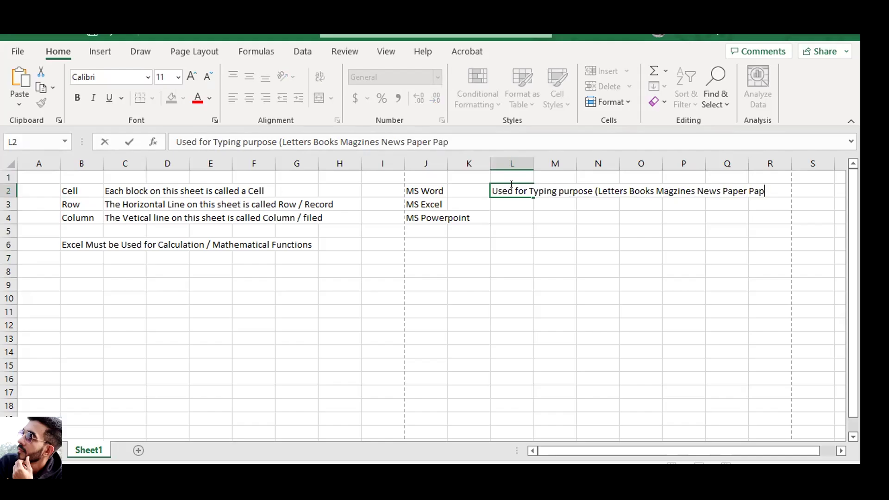
key(Left)
key(Left)
key(Right)
key(Right)
key(Right)
key(Right)
key(Right)
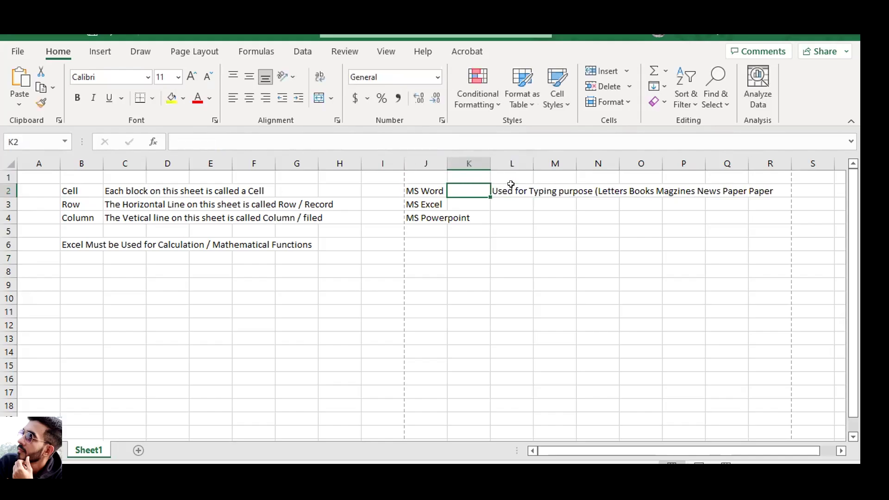
key(Right)
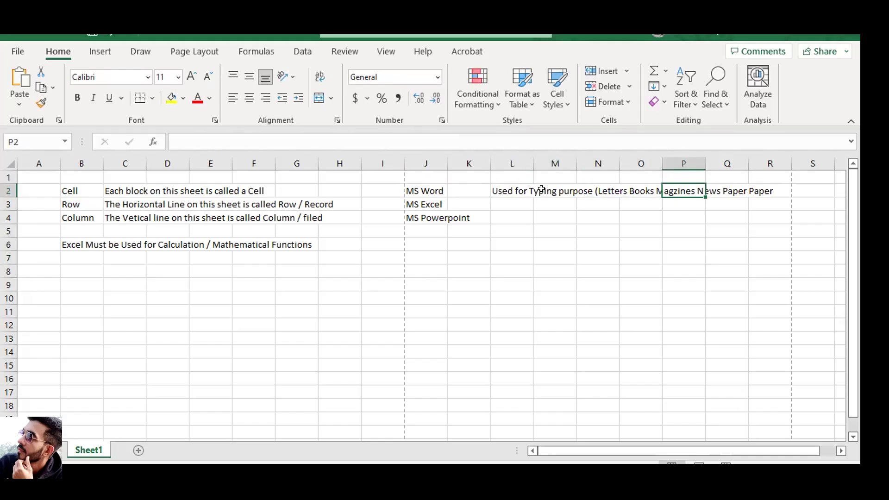
- Separate the listed items in the L2 description with commas and add the closing bracket after "Paper"
double_click(515, 190)
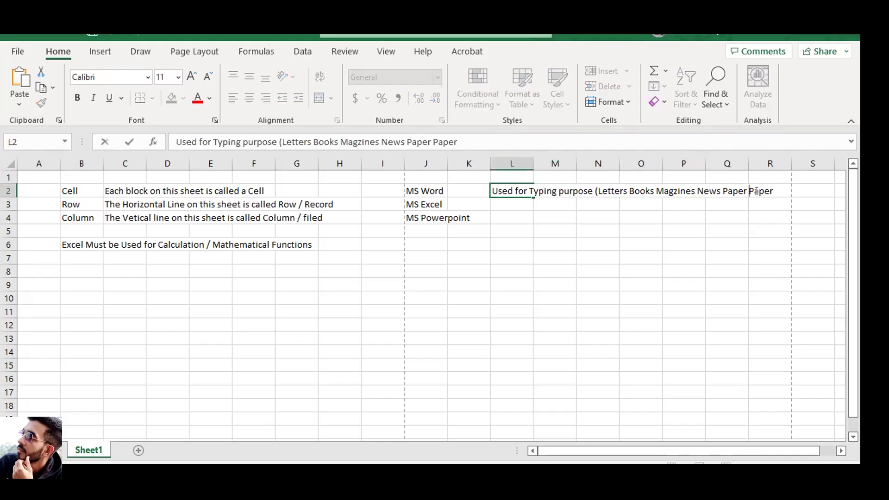
text(,)
key(Left)
key(Left)
key(Left)
key(Left)
text(,)
key(Left)
key(Left)
key(Left)
key(Left)
key(Left)
key(Left)
key(Left)
key(Left)
key(Left)
key(Left)
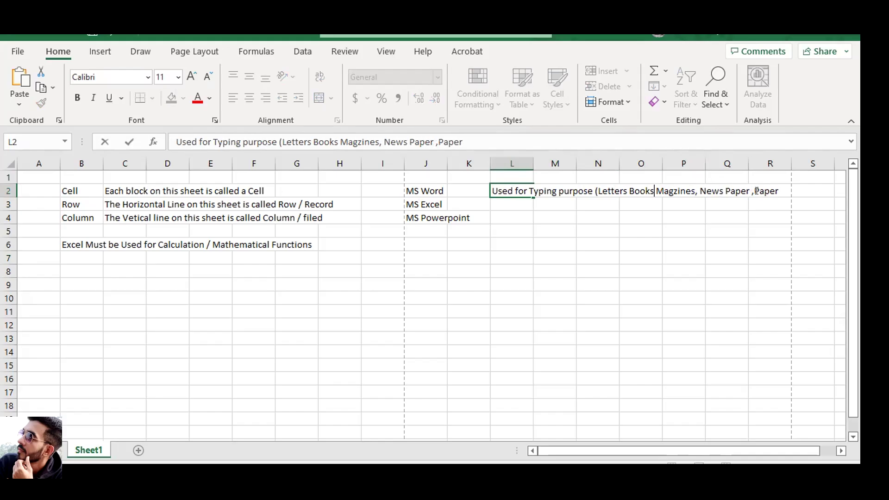
text(,)
key(Left)
key(Left)
key(Left)
key(Left)
key(Left)
key(Left)
key(Left)
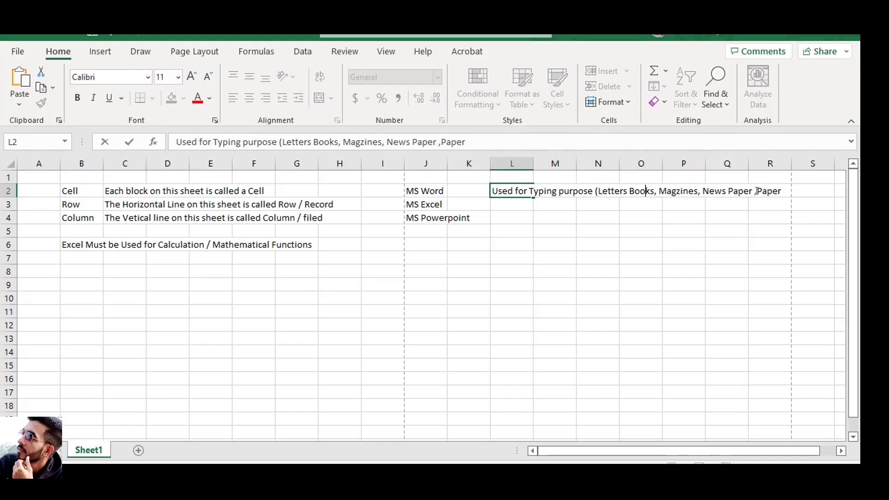
text(,)
key(Right)
key(Right)
key(Right)
key(Right)
key(Right)
key(Right)
key(Right)
key(Right)
key(Right)
key(Right)
key(Right)
key(Right)
key(Right)
key(Right)
key(Right)
key(Right)
key(Right)
key(Right)
key(Right)
key(Right)
key(Right)
key(Right)
key(Right)
key(Right)
key(Right)
key(Right)
key(Right)
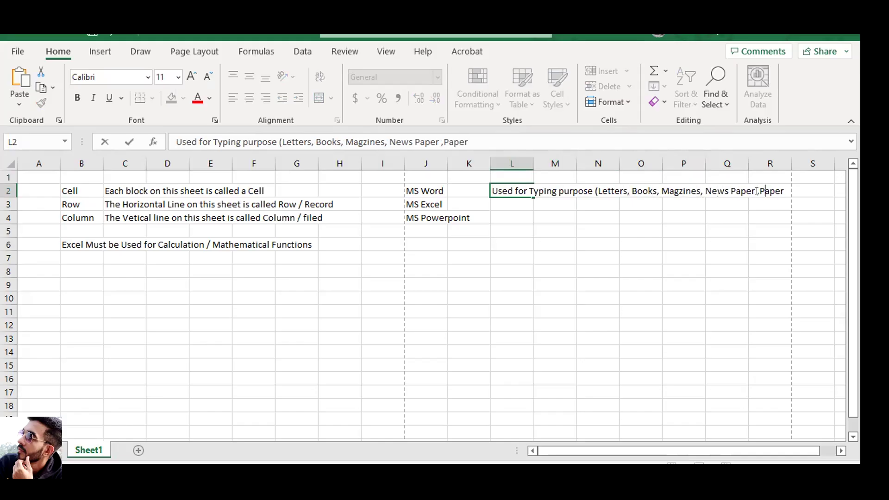
text())
key(Return)
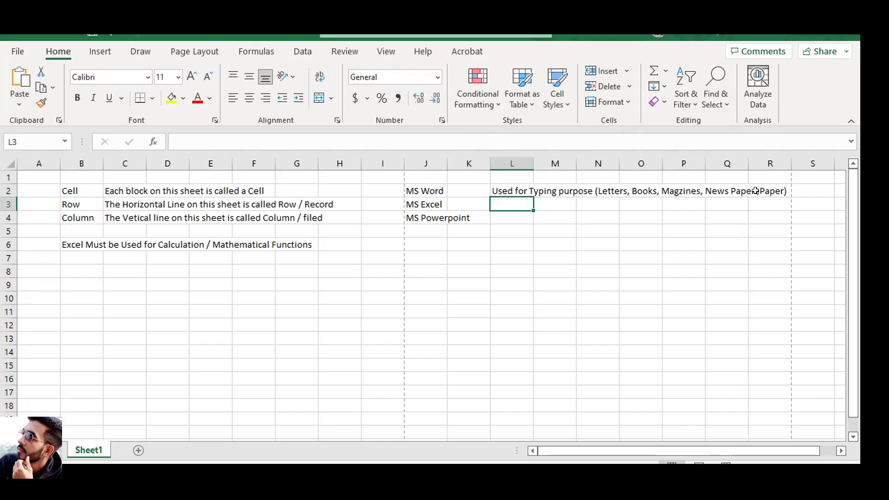
- Enter "Used for Mathematical Calculation or a Formulas Basic" in L3 as the MS Excel description
text(Used for Calcul)
key(BackSpace)
key(BackSpace)
key(BackSpace)
key(BackSpace)
key(BackSpace)
key(BackSpace)
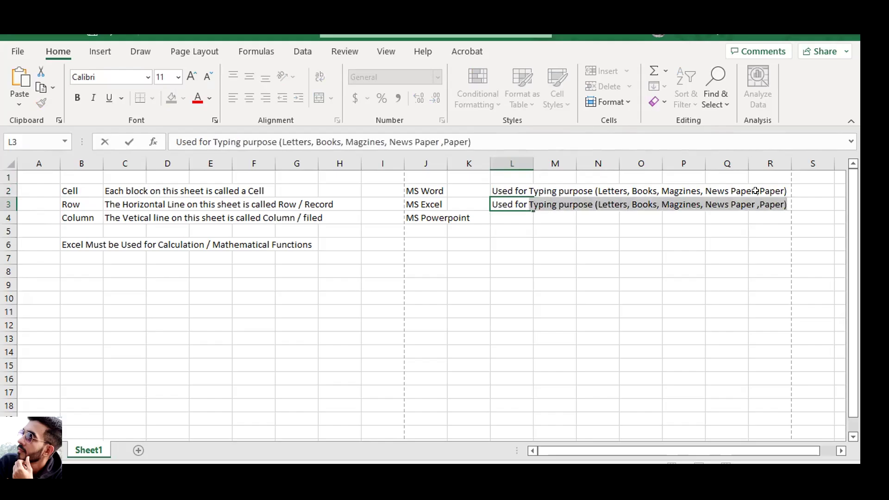
text(Mathematical Cal)
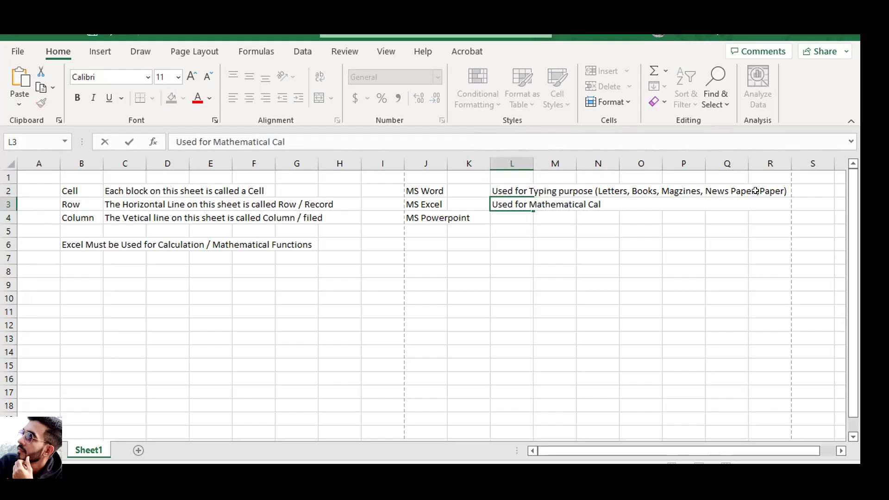
text(c)
text(ulation )
text(or a Fo)
text(rmlus)
key(BackSpace)
key(BackSpace)
key(BackSpace)
text(u)
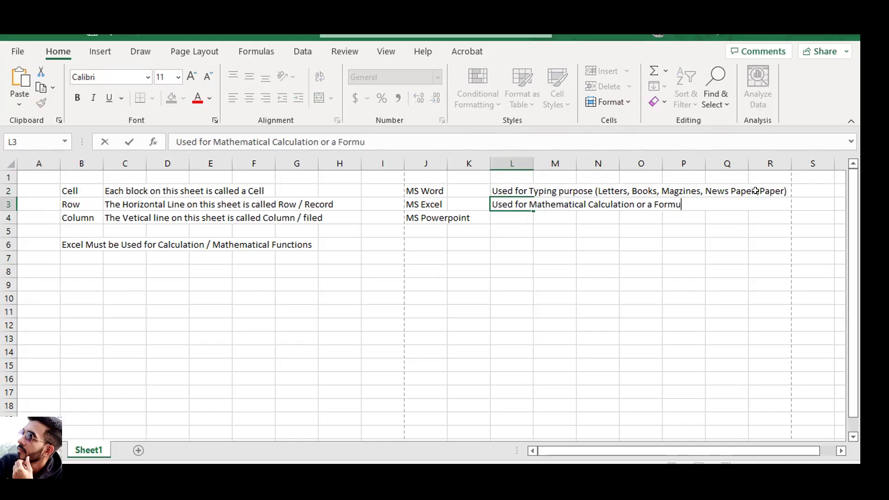
text(las Basic)
key(Return)
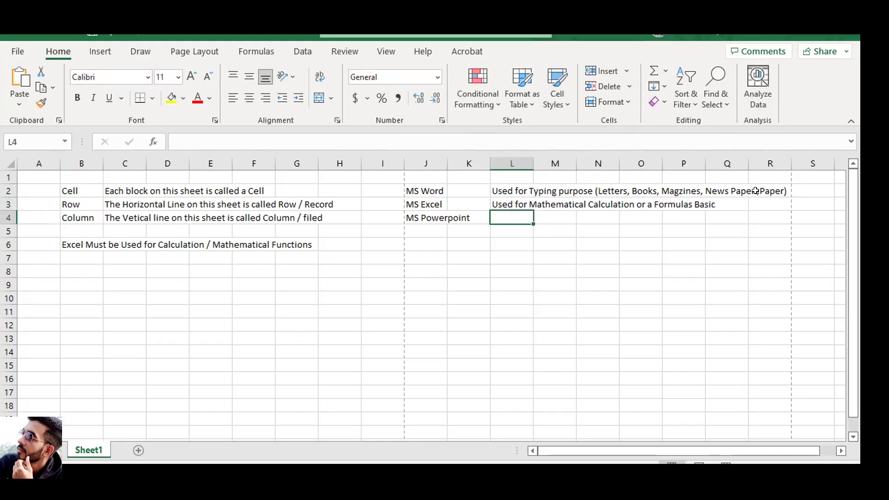
- Enter "Used for Presentations (Slides)" in L4 as the MS Powerpoint description
text(Used )
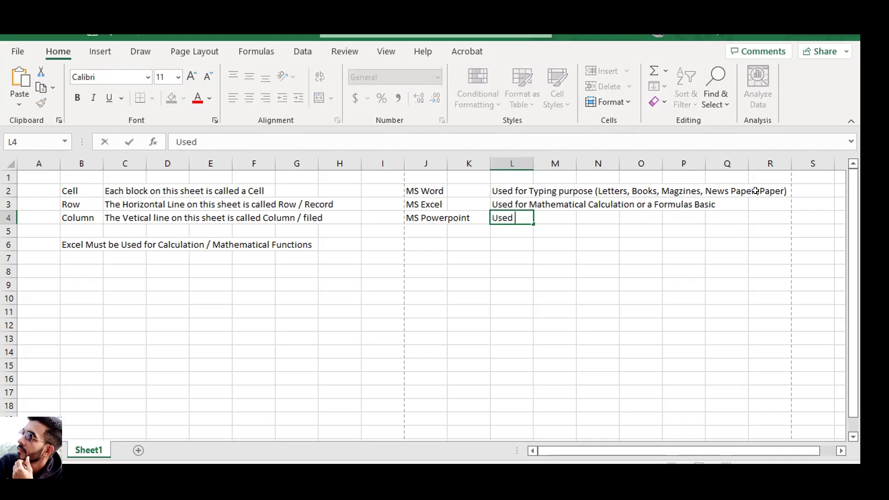
text(for Presenr)
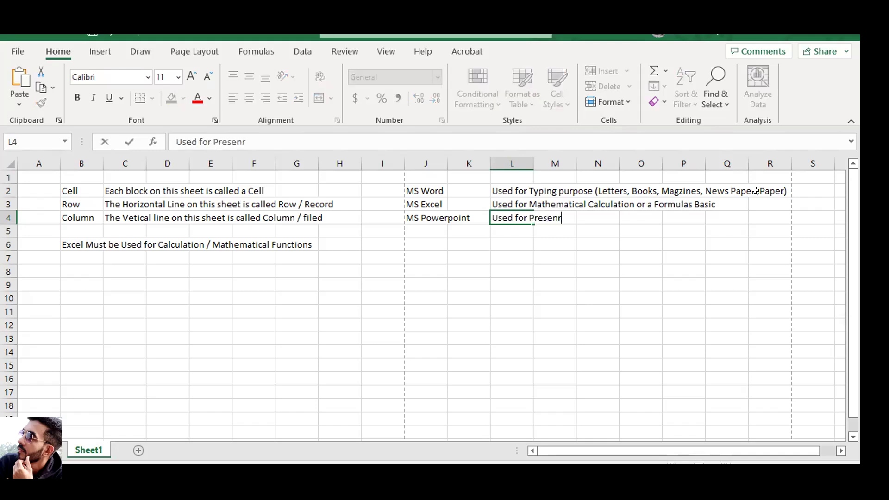
key(BackSpace)
text(tations)
text((Slides)
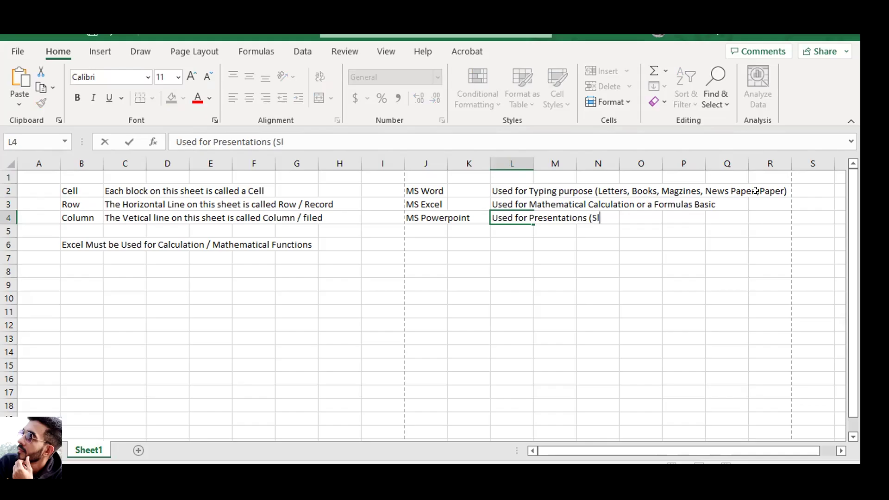
text())
click(563, 278)
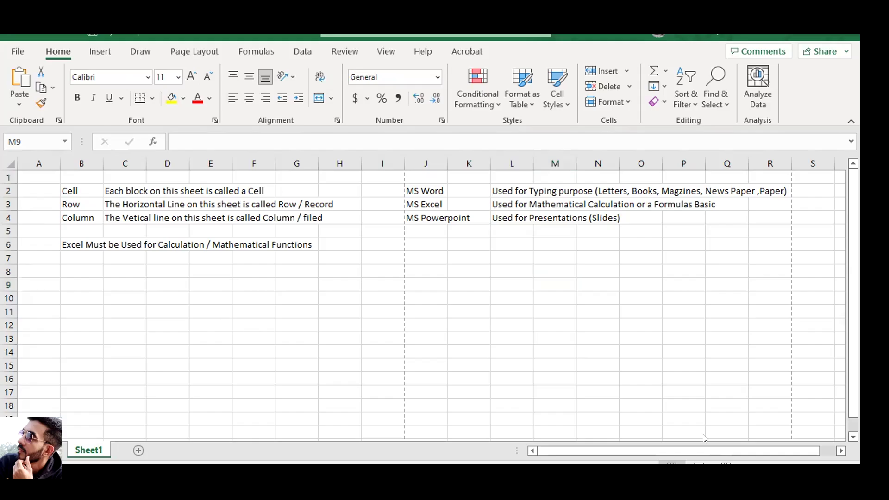
- Bring up the PDF exercise and resize the Excel window to full height so both are visible side by side
click(668, 447)
drag(668, 461, 669, 461)
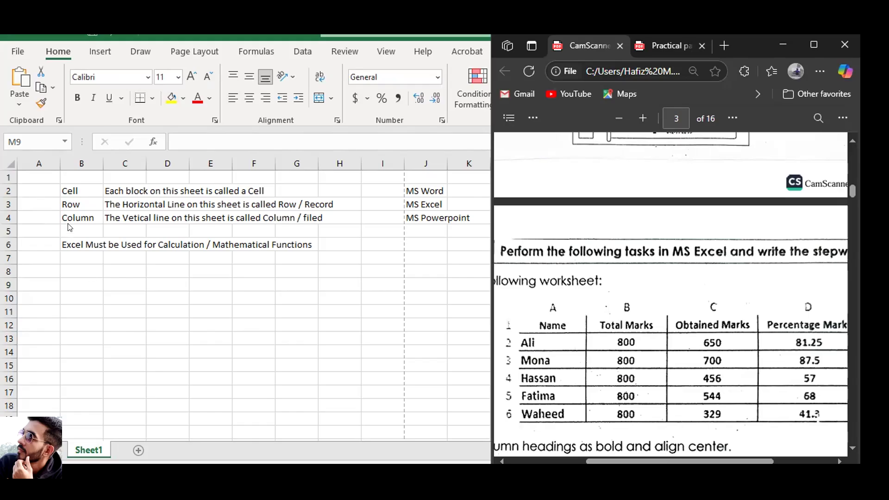
click(44, 174)
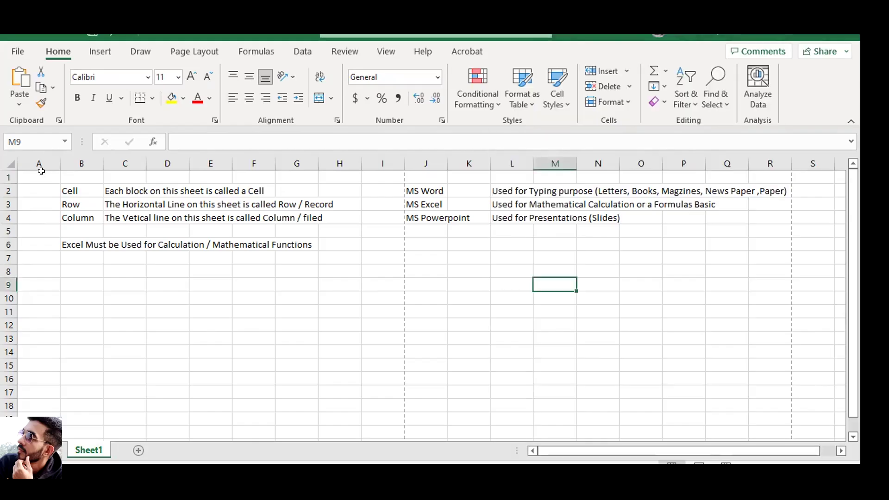
click(42, 172)
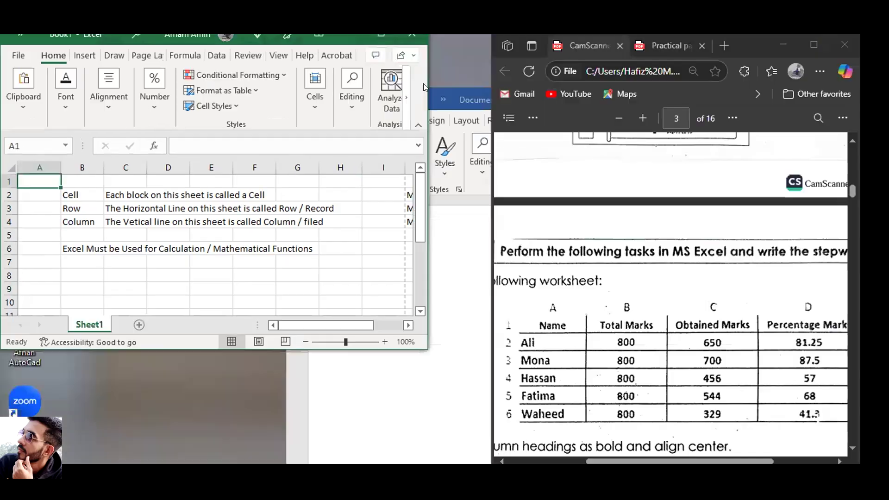
click(812, 37)
drag(426, 139, 498, 139)
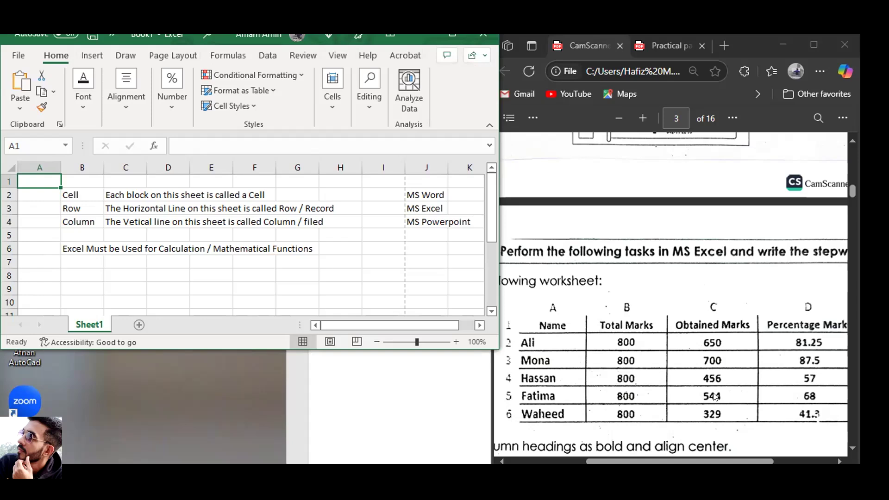
double_click(380, 350)
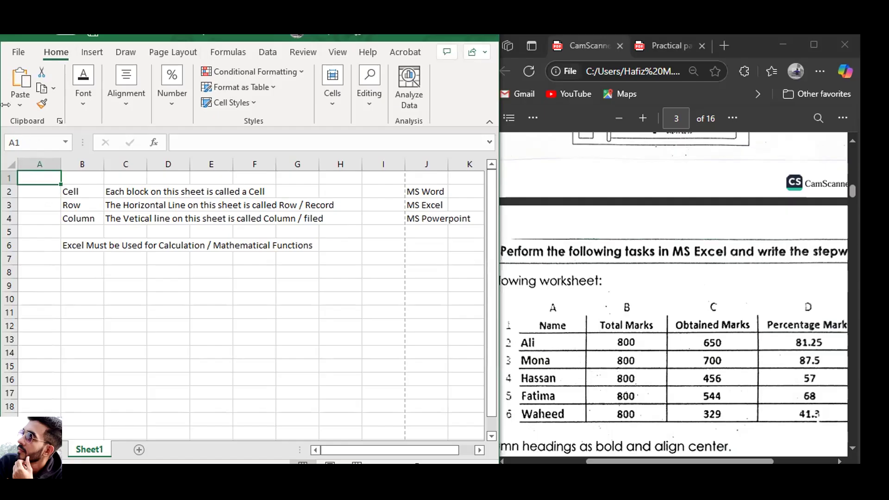
- Move the cell, row and column notes from B2:H6 to the block starting at J6, and return to A1
drag(76, 192, 331, 245)
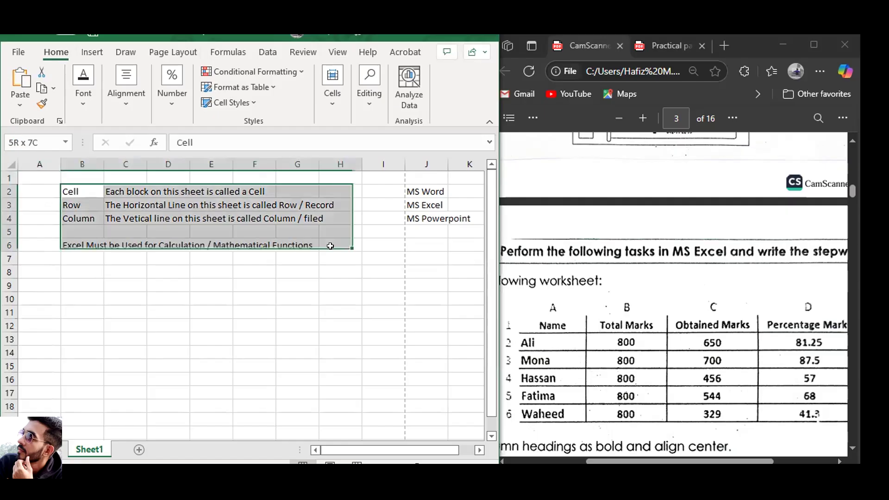
key(ctrl+c)
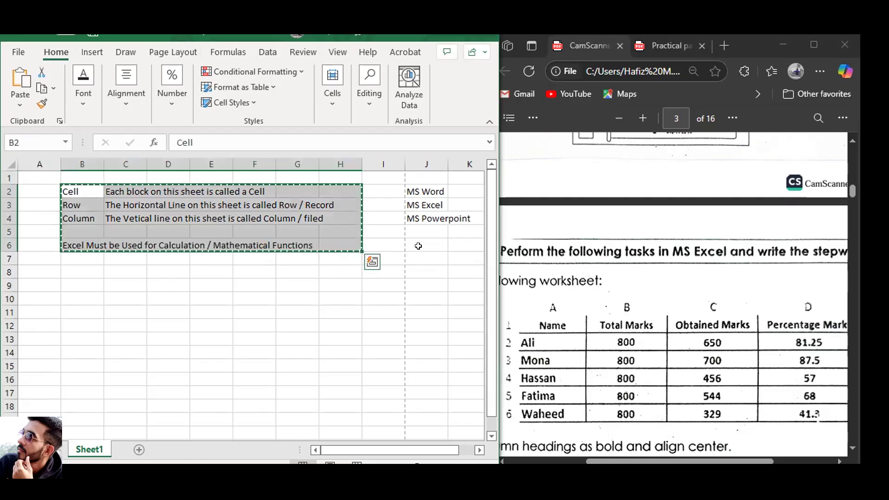
click(418, 246)
key(ctrl+v)
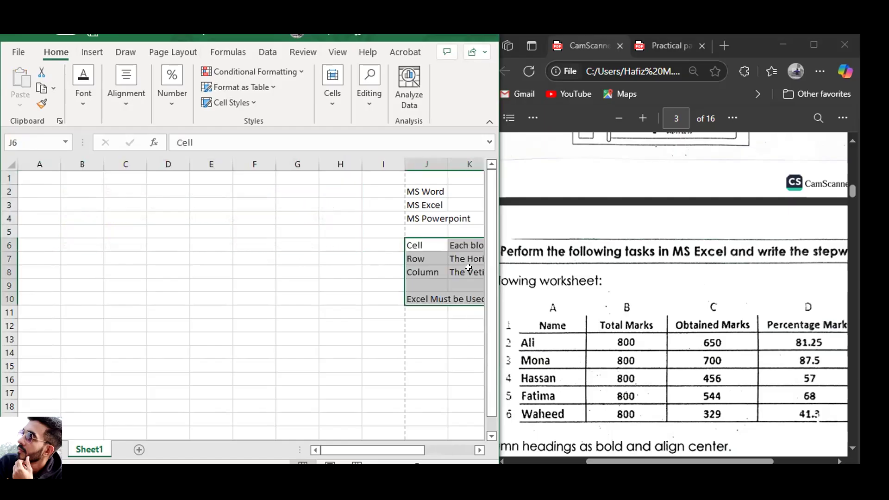
click(44, 179)
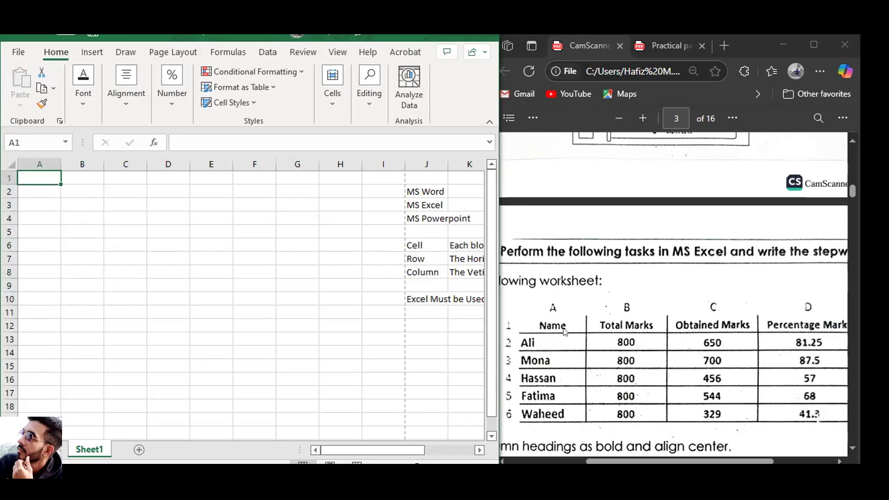
click(839, 461)
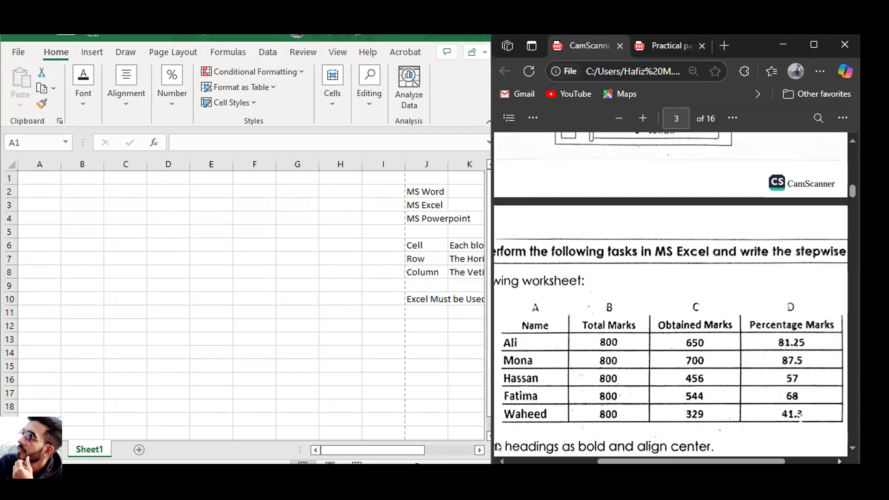
click(502, 461)
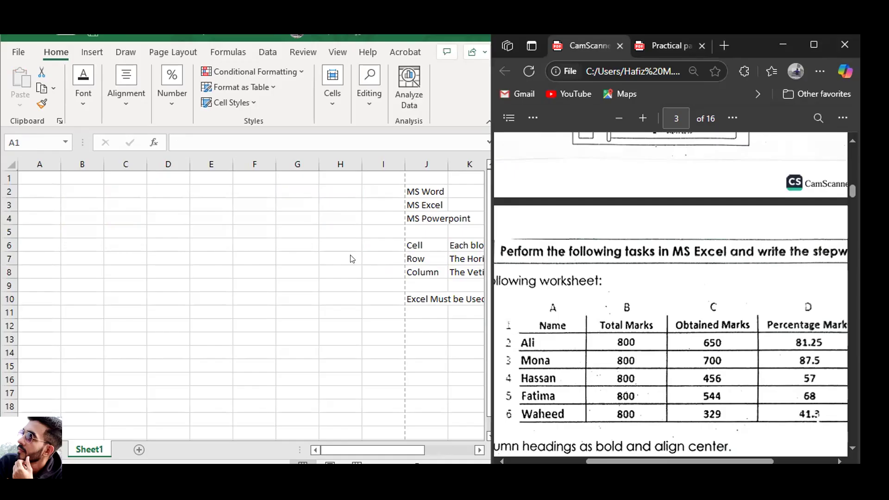
drag(27, 181, 171, 245)
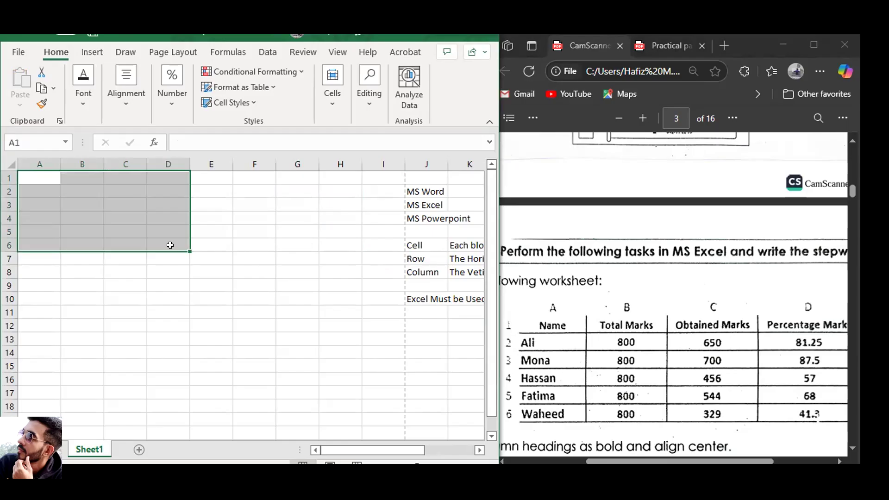
click(92, 53)
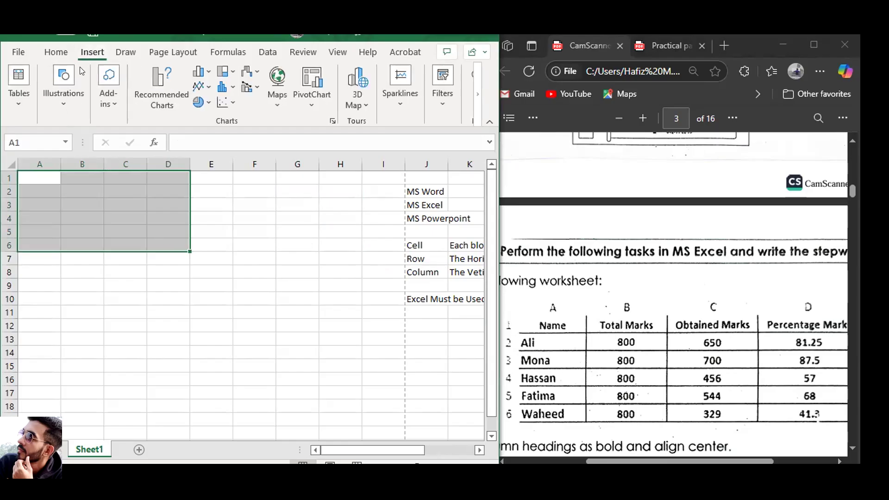
click(8, 106)
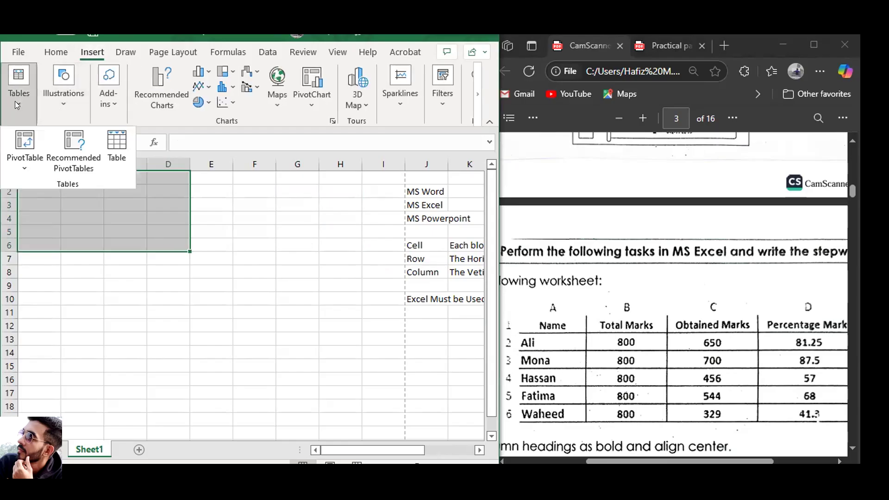
click(114, 147)
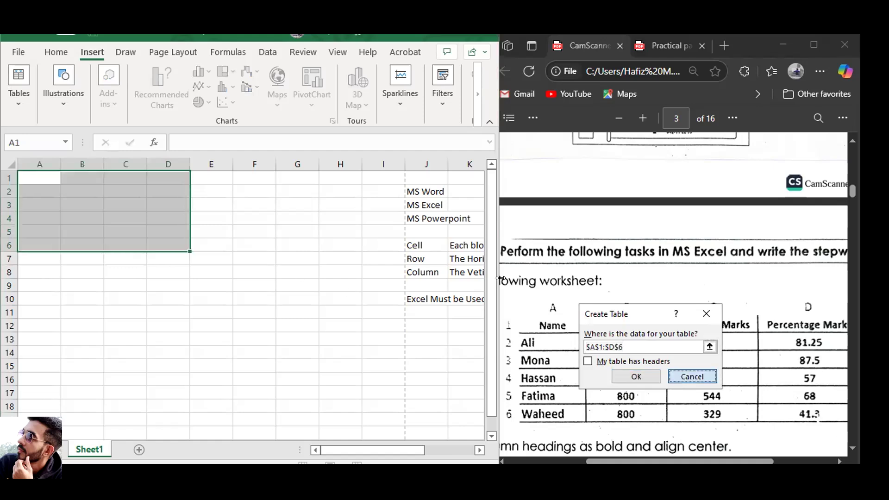
- Maximize the workbook window and try applying All Borders to the range A1:D6
double_click(444, 40)
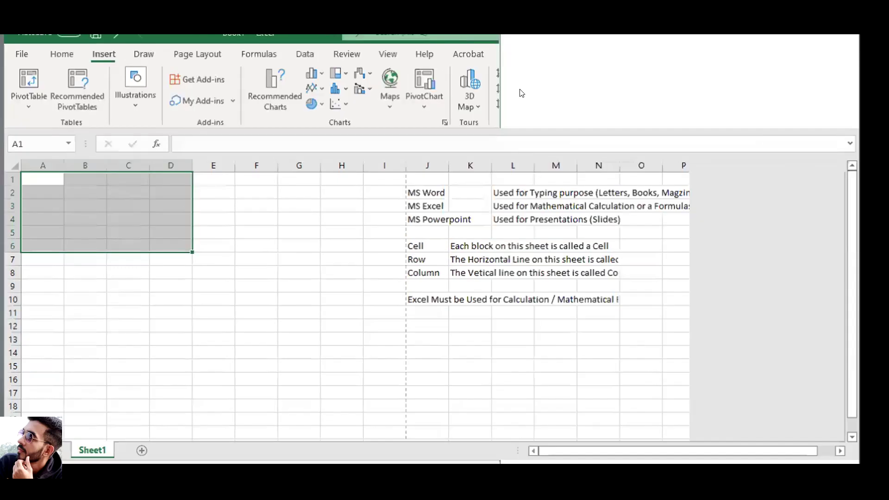
click(251, 269)
drag(25, 171, 166, 242)
click(58, 51)
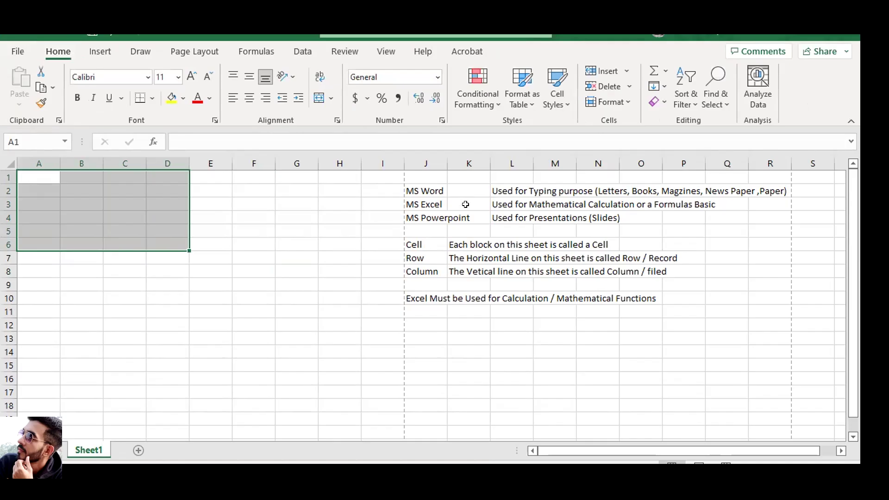
click(154, 97)
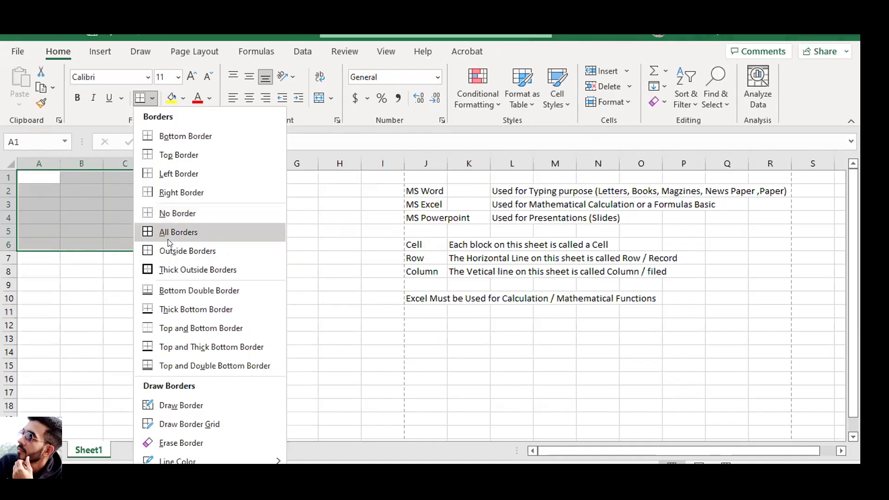
click(177, 232)
click(233, 308)
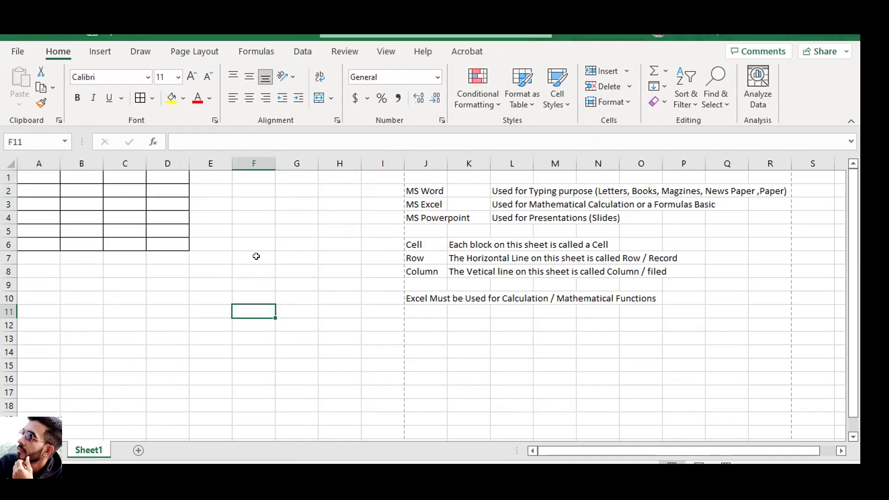
key(ctrl+z)
click(298, 299)
- Apply All Borders to the range A1:D6 to form the grid of the marks table
drag(31, 172, 153, 243)
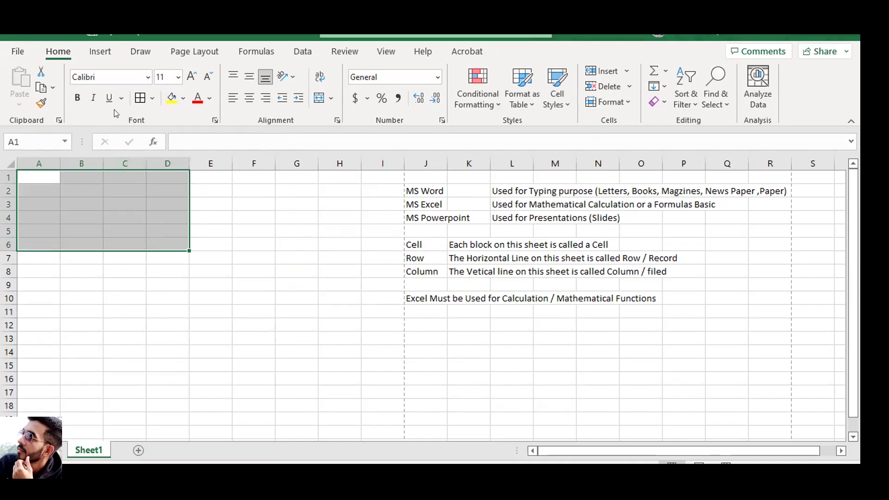
click(153, 99)
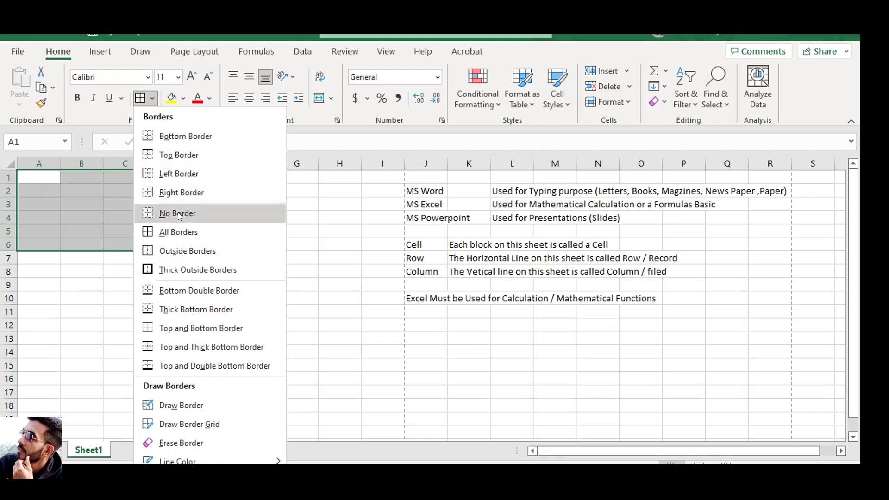
click(195, 232)
click(239, 253)
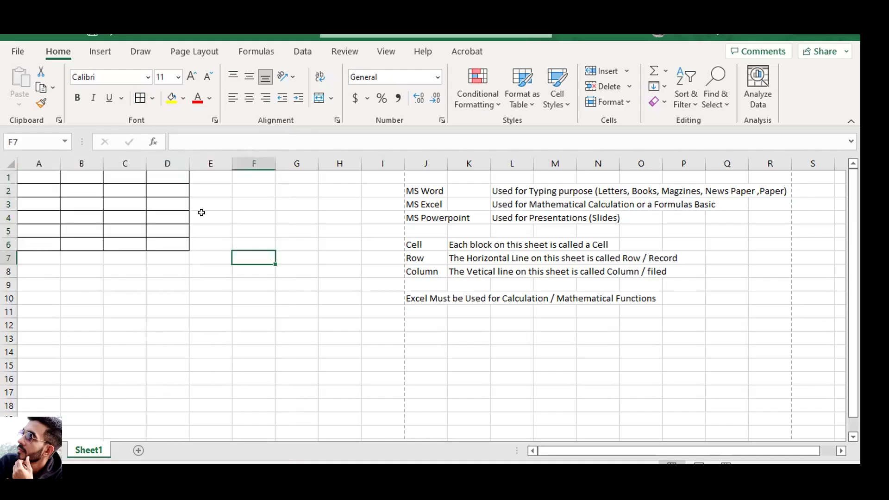
click(360, 309)
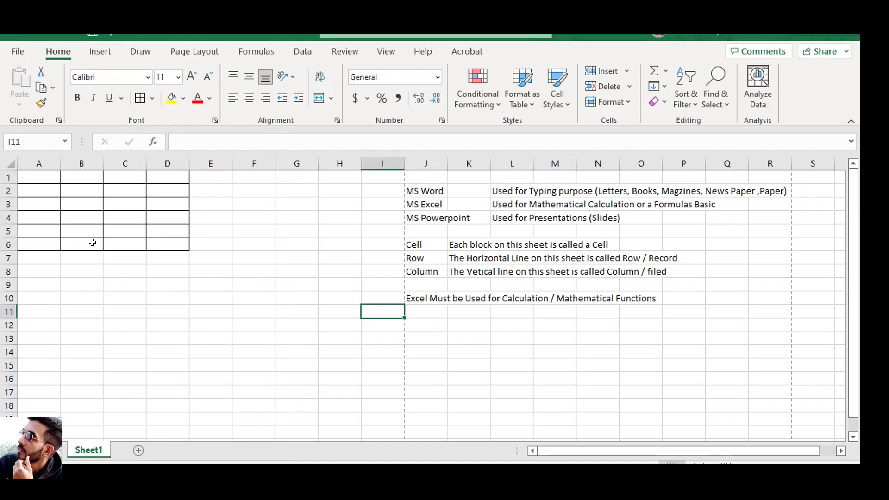
- Check the bordered grid in the print preview and return to the worksheet
drag(298, 317, 22, 173)
key(ctrl+p)
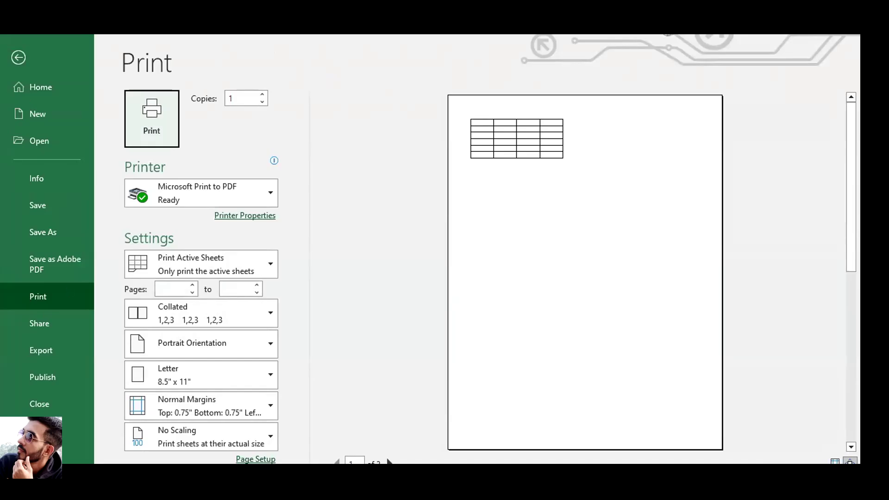
key(Escape)
- Switch to the PDF exercise and place the Excel window at full height beside it, with A1 selected
key(alt+Tab)
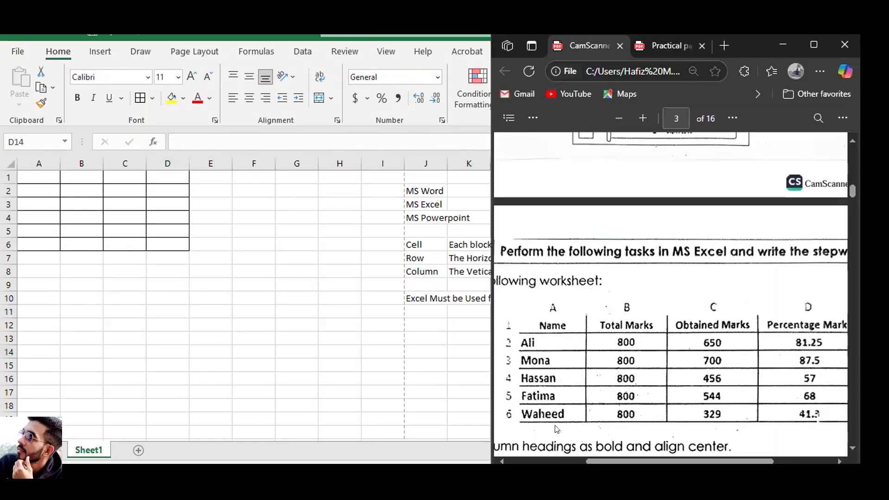
click(38, 179)
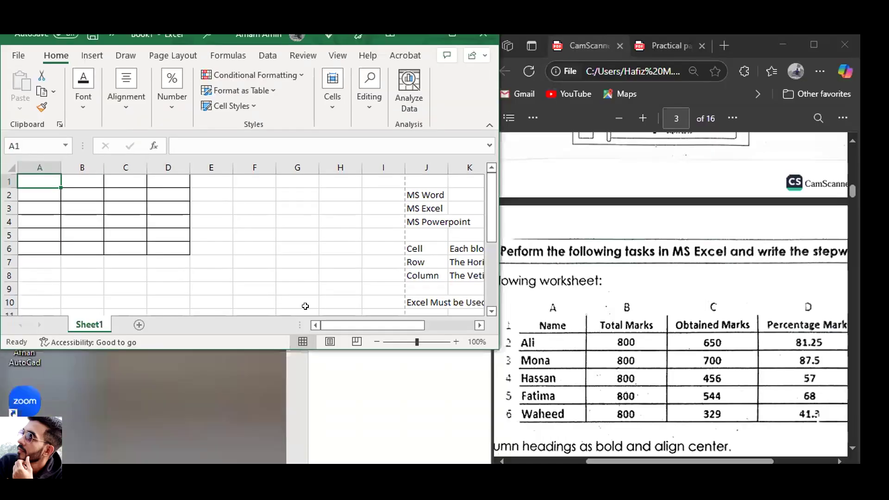
click(815, 37)
- Enter the headings "Name", "Total Marks", "obtained Marks" and "Percentage Markes" in A1:D1
text(Name)
key(Tab)
text(Total )
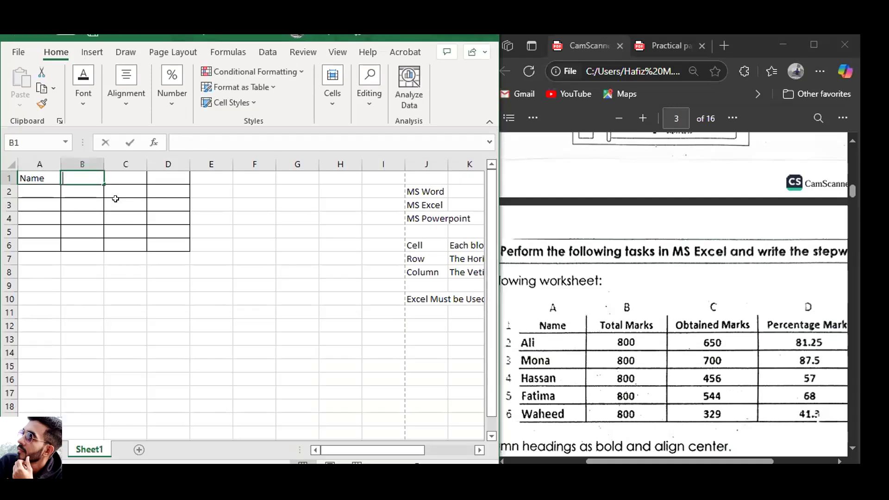
text(Marks)
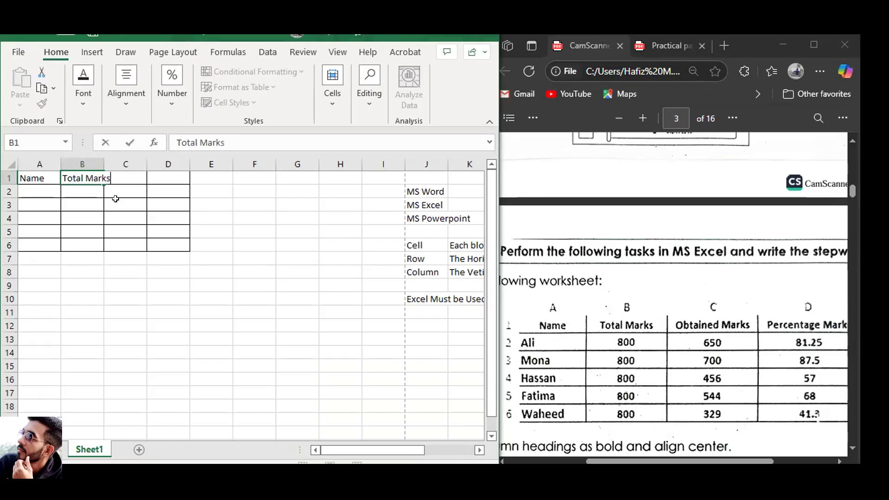
key(Tab)
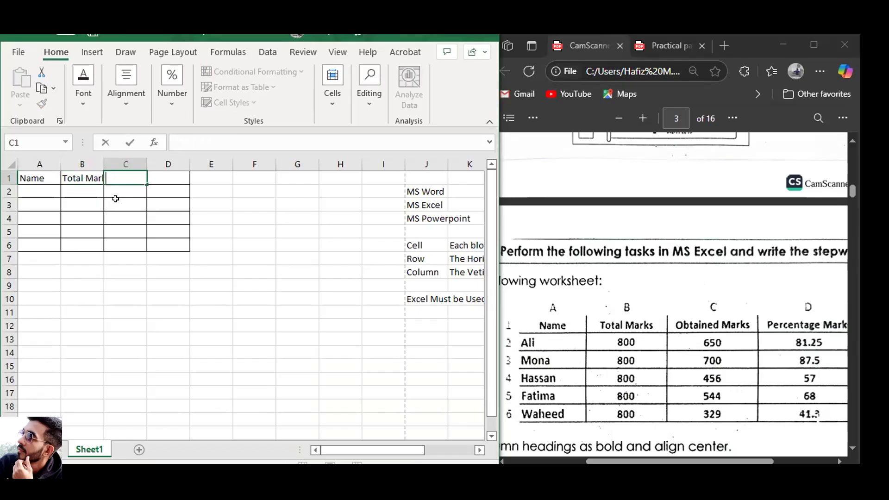
text(obtained Marks)
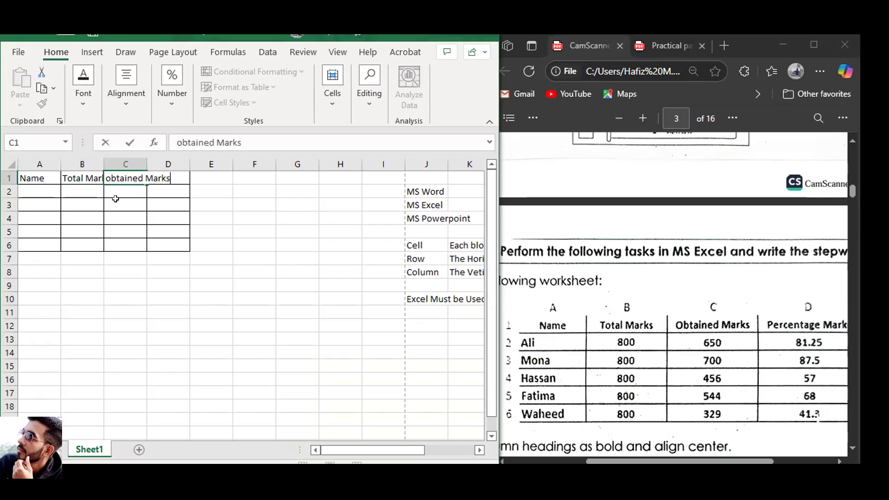
key(Tab)
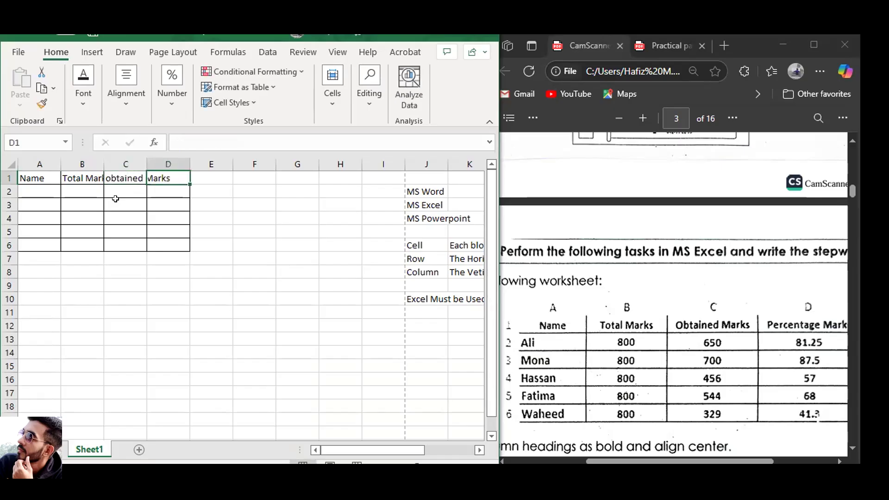
text(Percentage Markes)
key(Return)
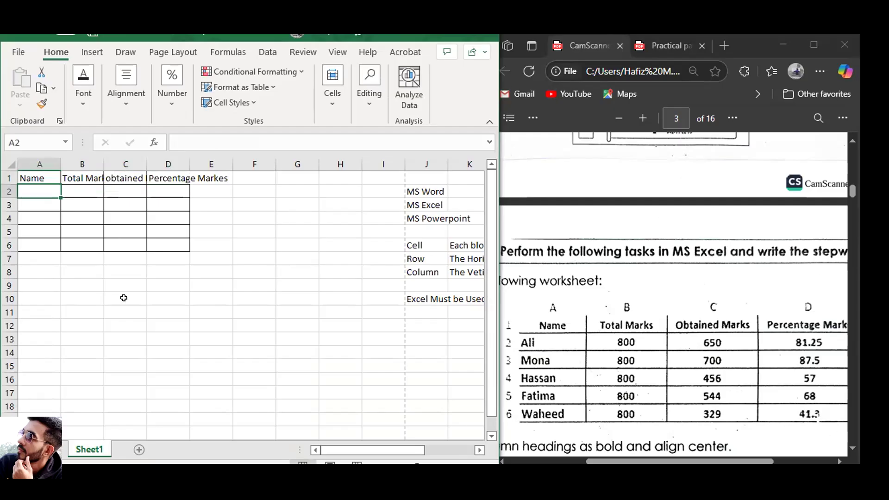
- Examine how the headings in B1, C1 and D1 fit within their column widths
click(81, 178)
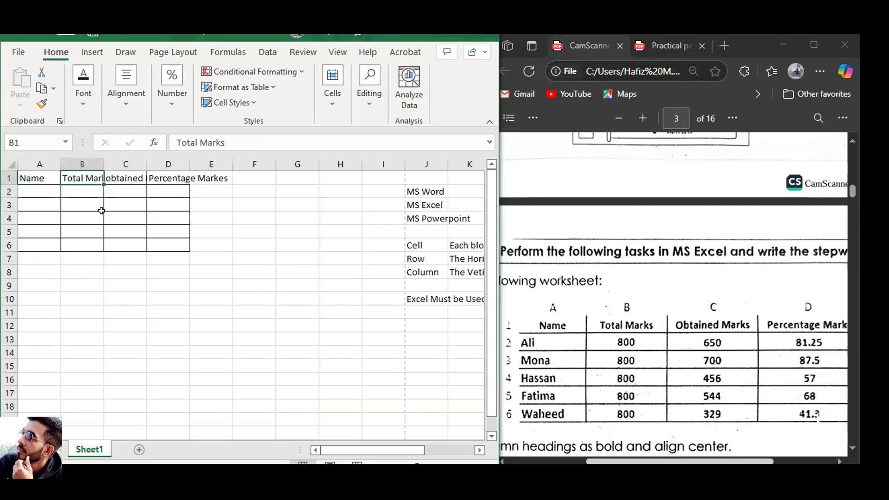
click(136, 175)
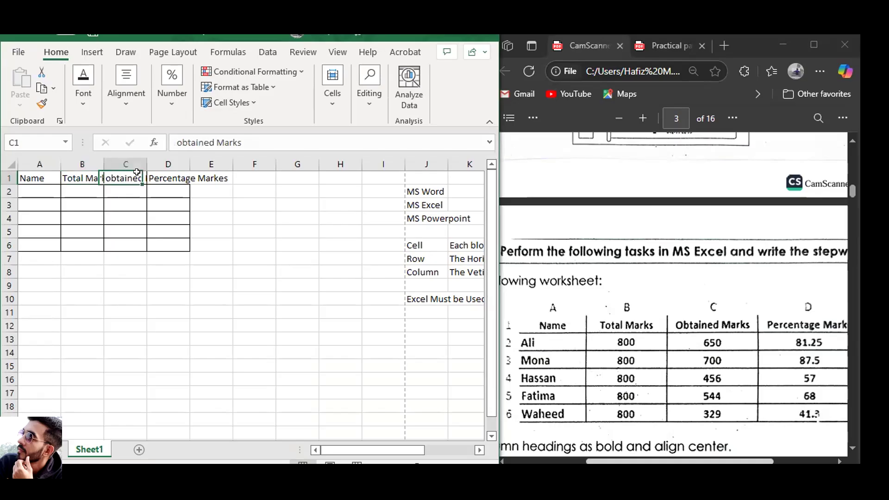
click(167, 178)
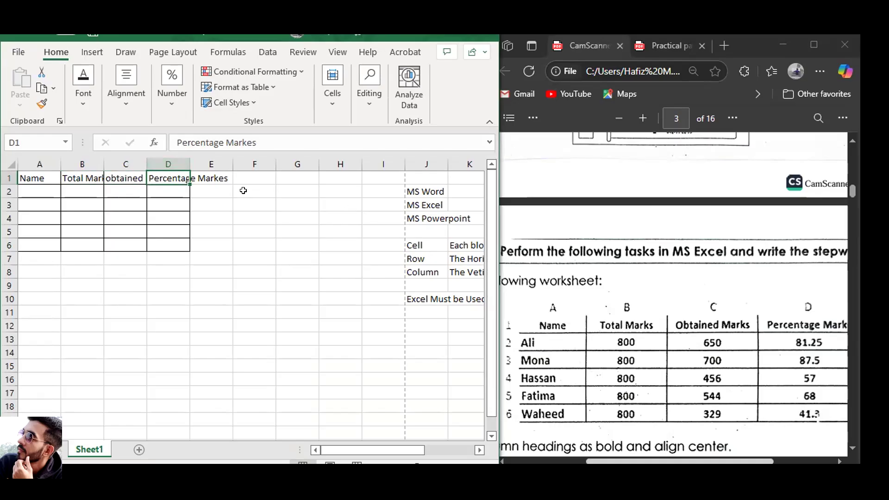
click(267, 270)
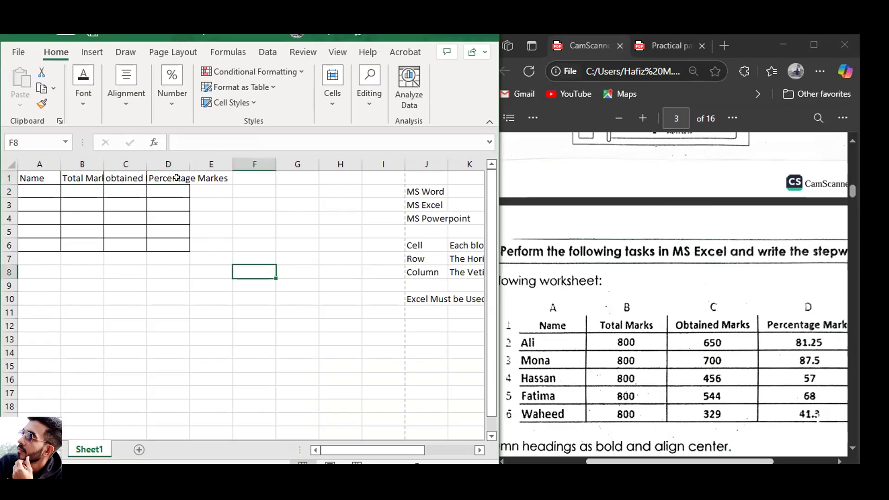
- Enter "Final" in E1, next to the percentage heading, to demonstrate text being cut off by a filled neighbouring cell
click(176, 178)
key(Right)
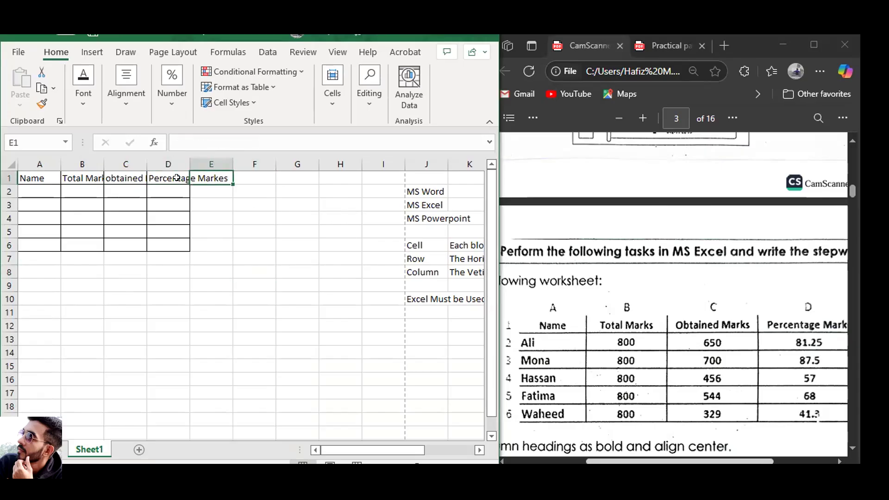
text(vvjcbj)
key(BackSpace)
key(BackSpace)
key(BackSpace)
key(BackSpace)
key(BackSpace)
key(BackSpace)
text(Fiall)
key(BackSpace)
key(BackSpace)
text(nal)
key(Return)
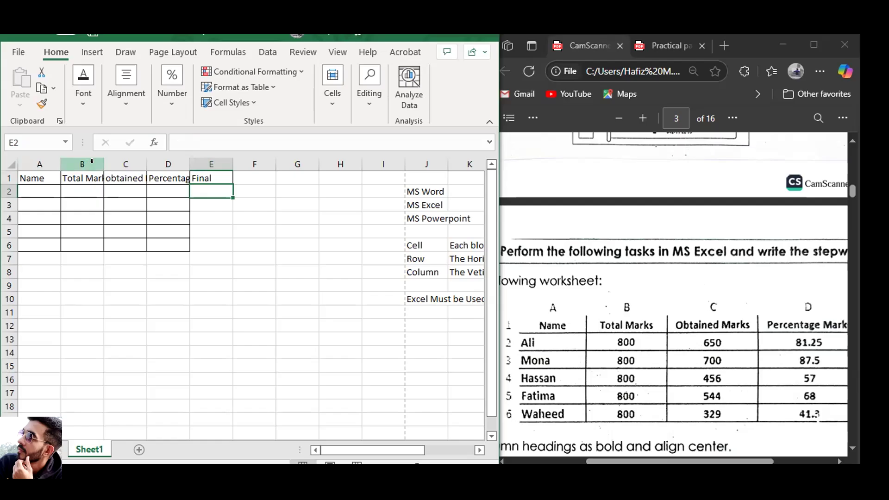
- Fit the widths of columns B, C and D to their heading text
drag(102, 162, 204, 163)
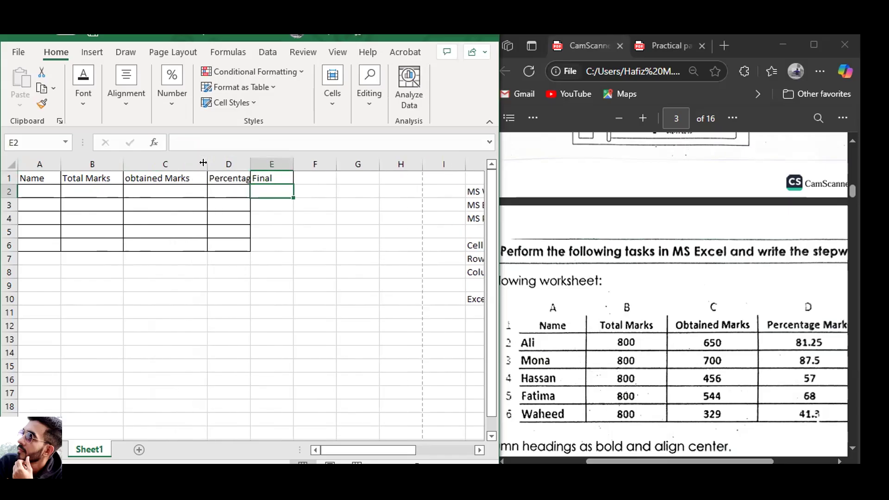
double_click(250, 160)
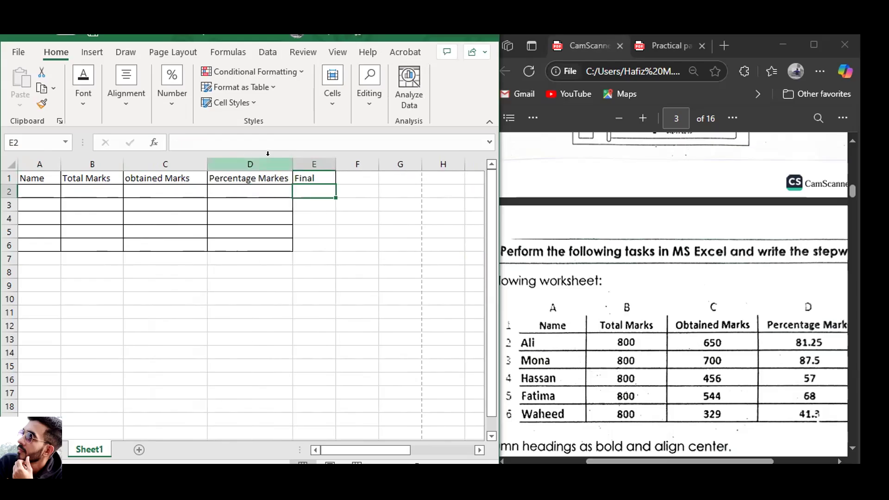
drag(285, 161, 165, 157)
double_click(230, 159)
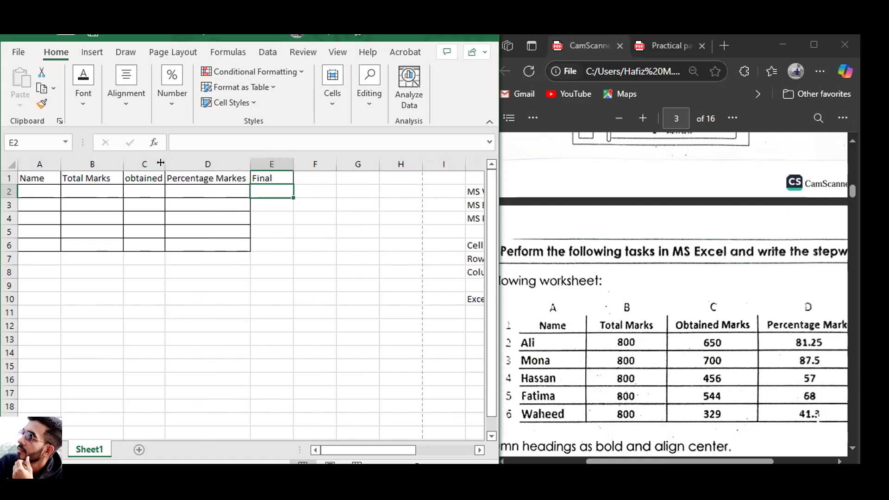
double_click(160, 163)
drag(123, 163, 89, 162)
double_click(89, 163)
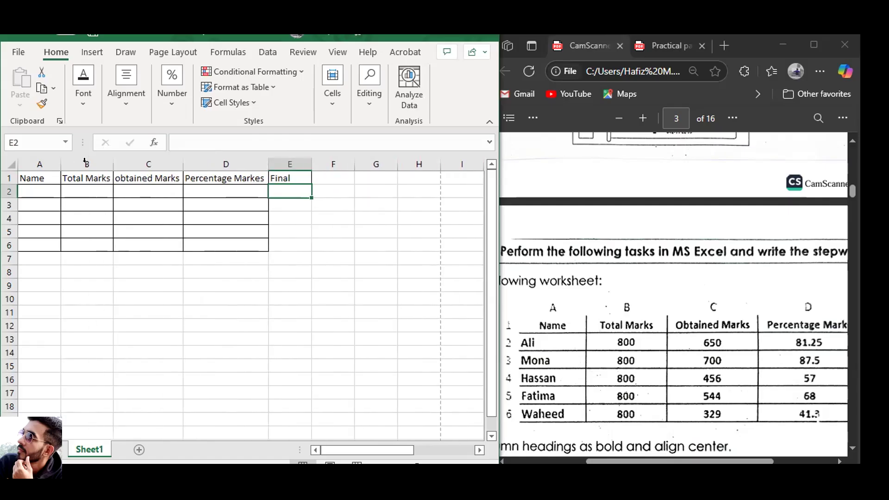
- Clear the text "Final" from cell E1
click(294, 245)
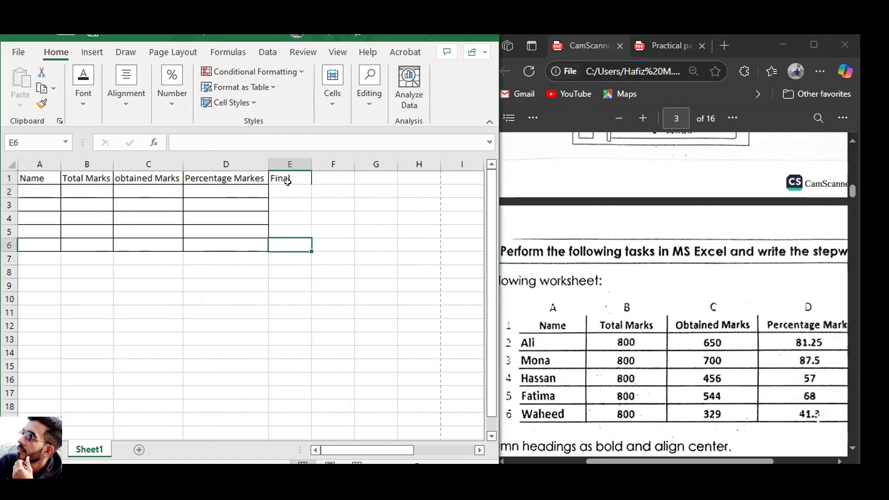
click(300, 173)
key(Delete)
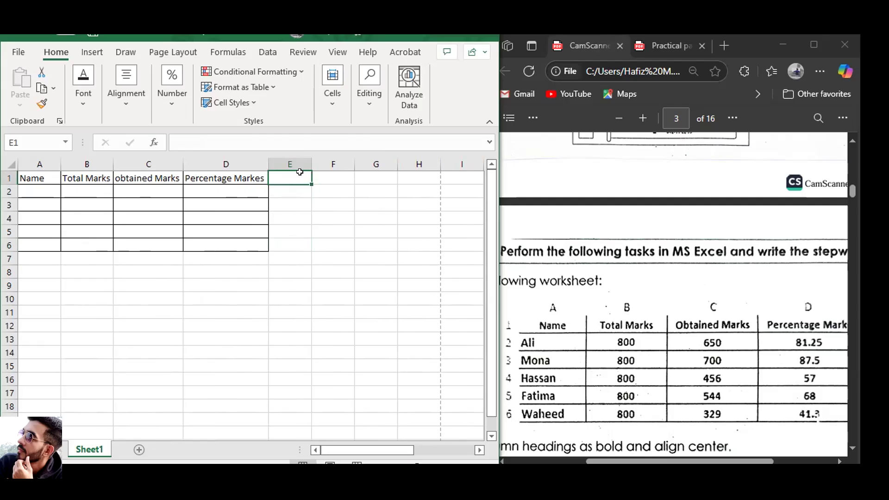
- Enter the five students' first names from the PDF table in A2:A6, in the order listed
click(419, 325)
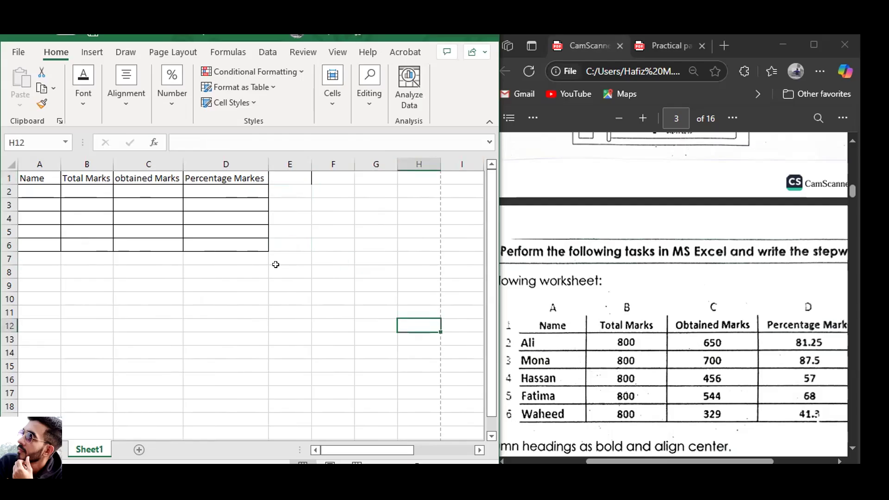
click(34, 188)
text(Ali)
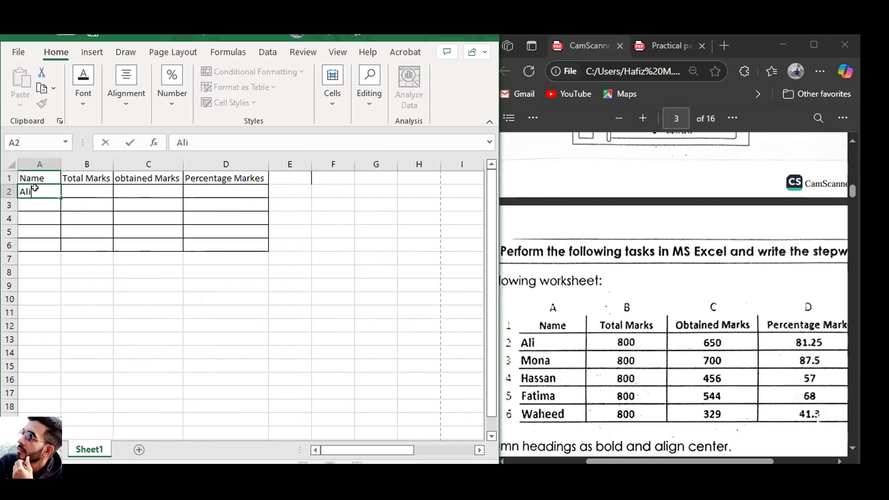
key(Return)
text(Mona)
key(Return)
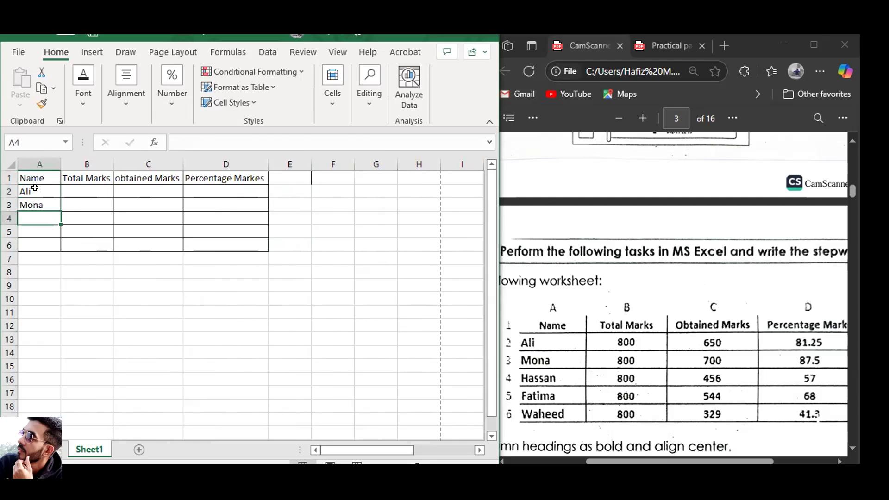
text(Hassan)
key(Return)
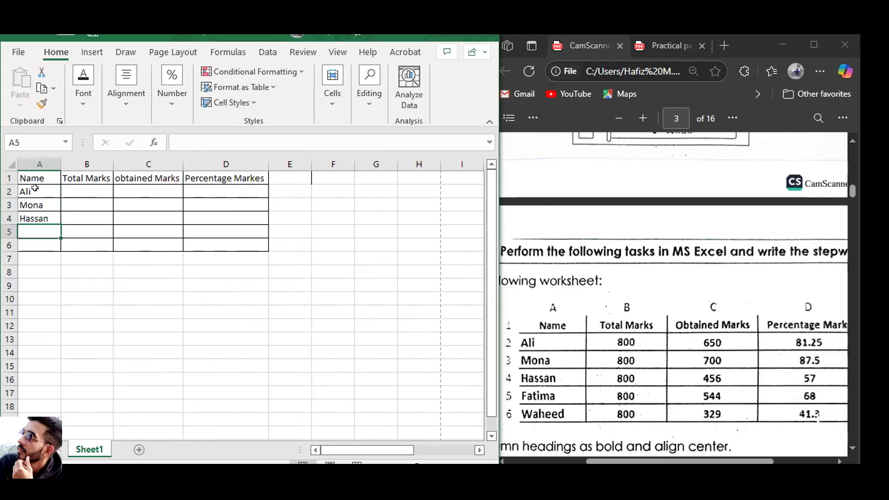
text(Fatima)
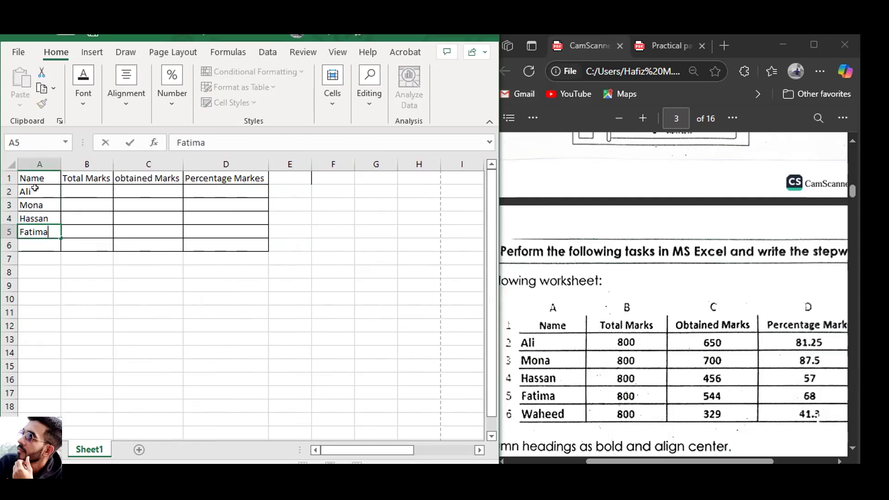
key(Return)
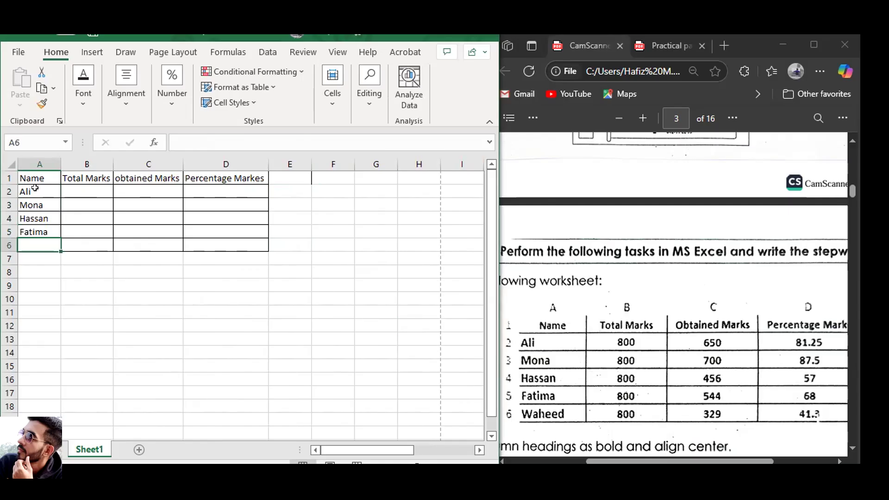
text(Waheed)
key(Up)
- Enter 800 as the total marks for each of the five students in B2:B6
key(Up)
key(Up)
key(Up)
key(Right)
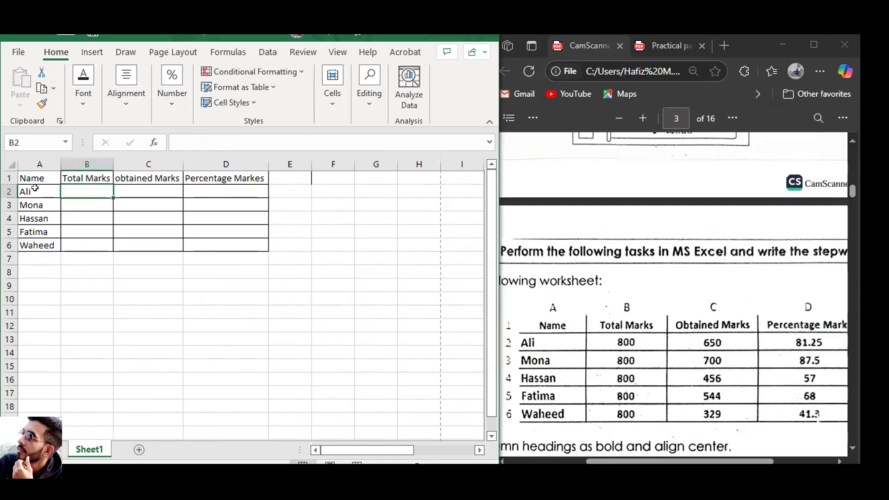
text(800)
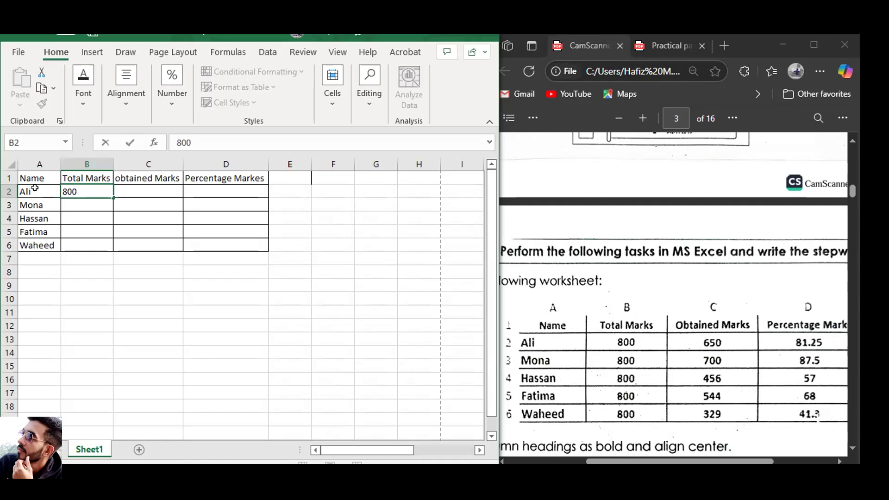
key(Return)
text(800)
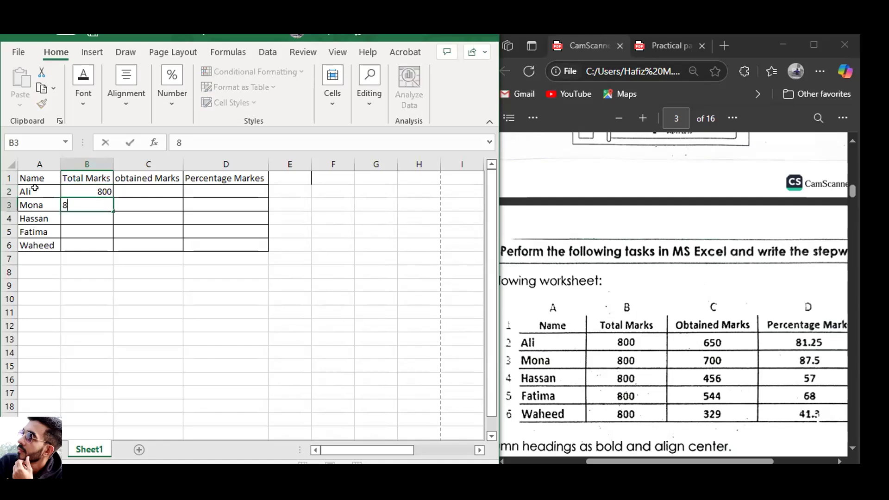
key(Return)
text(800)
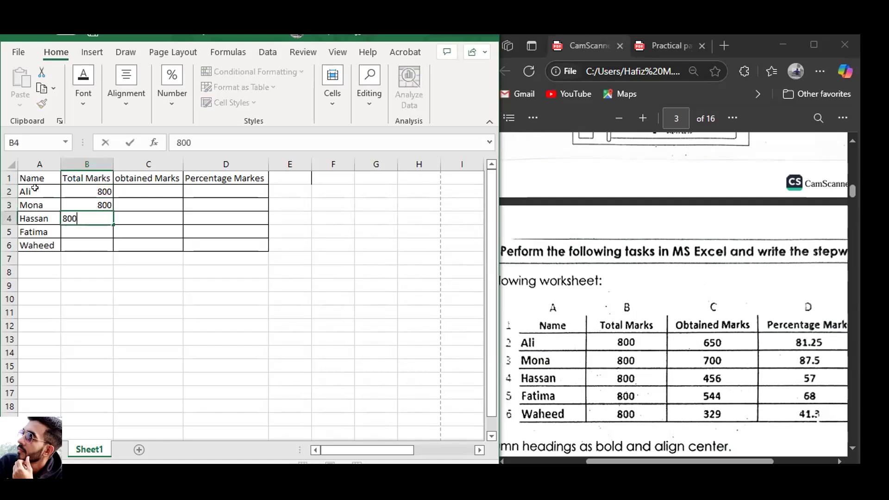
key(Return)
text(800)
key(Return)
text(800)
key(Return)
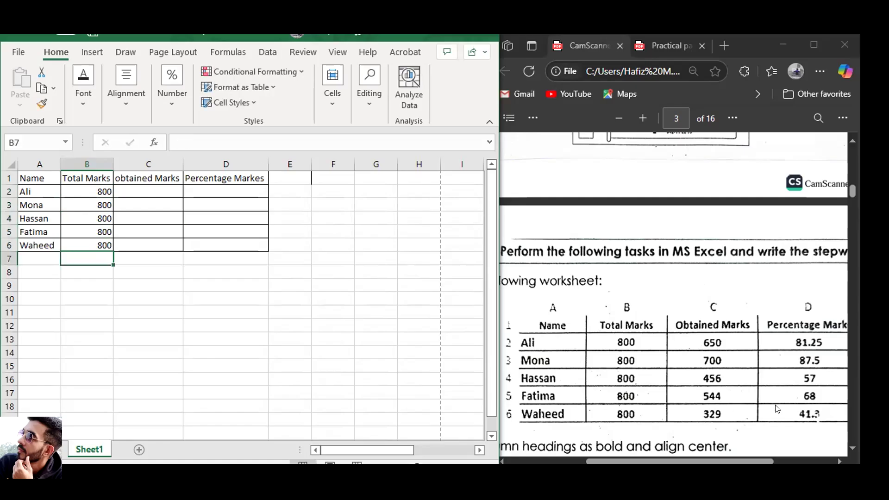
- Enter the obtained marks 650, 700, 456, 544 and 329 in C2:C6
click(147, 190)
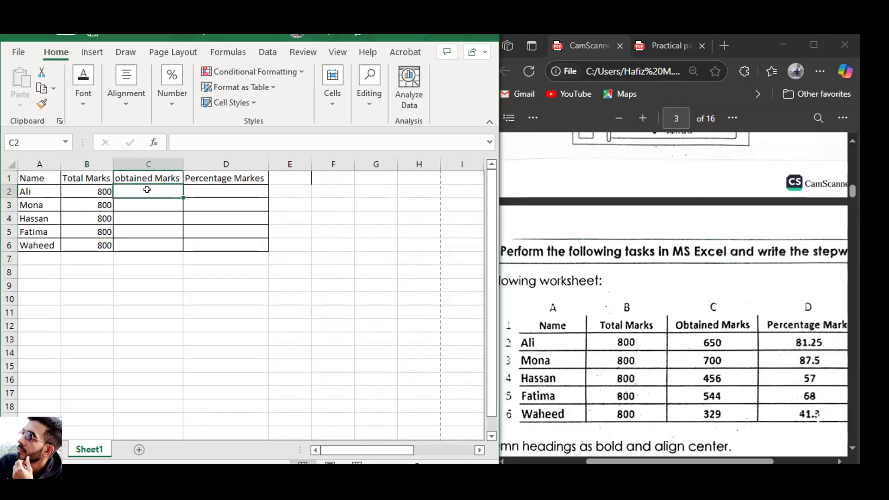
text(650)
key(Return)
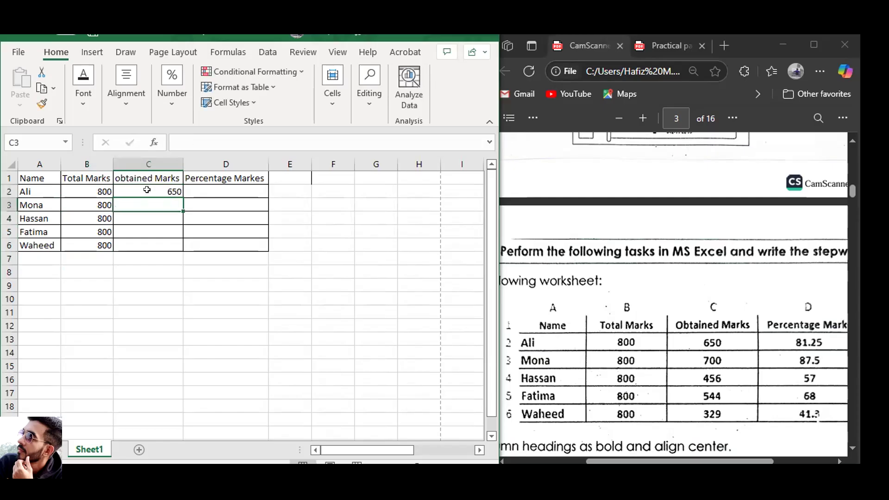
text(700)
key(Return)
text(456)
key(Return)
text(544)
key(Return)
text(329)
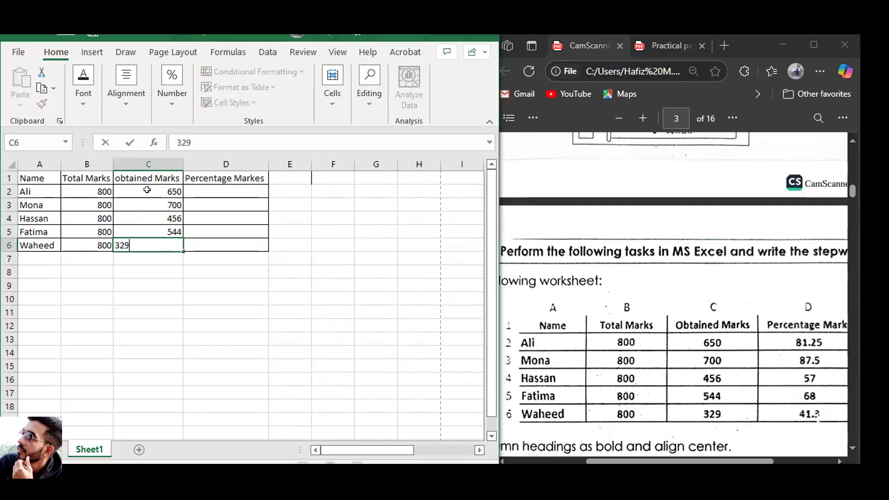
key(Return)
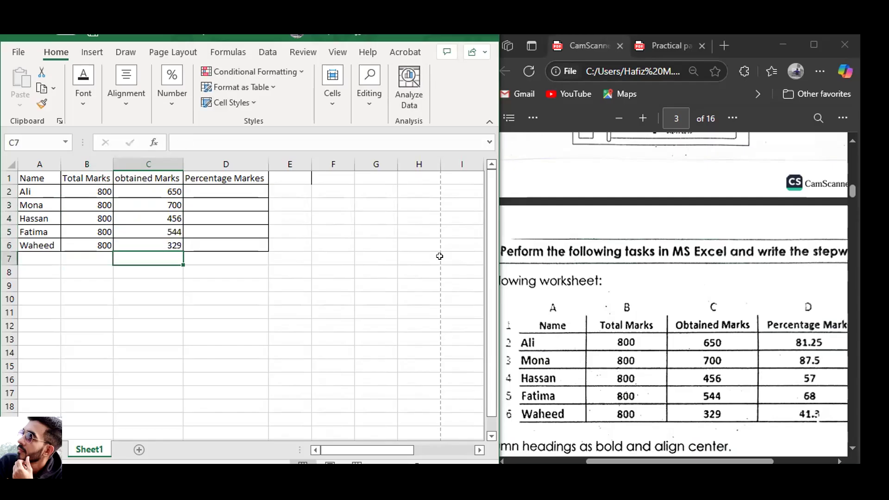
- Make the column headings in A1:D1 bold and center-aligned, following the first task in the PDF exercise
click(840, 461)
click(840, 461)
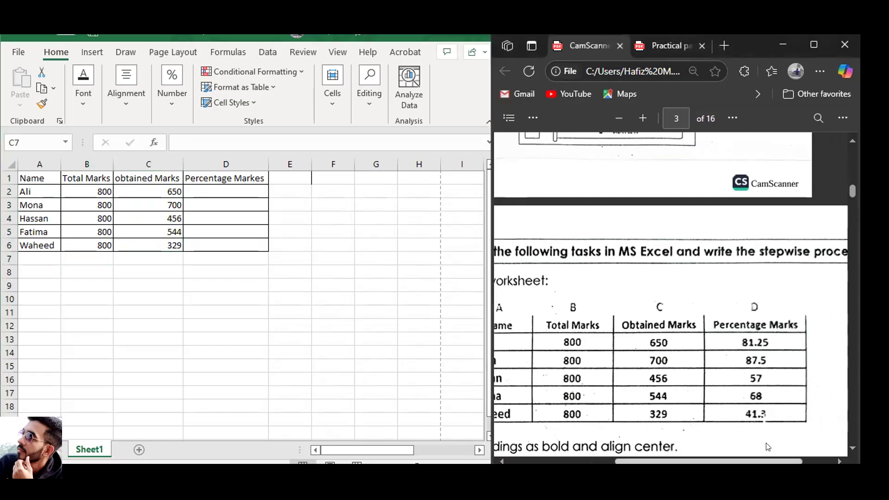
scroll(768, 447, left, 2)
scroll(737, 428, down, 5)
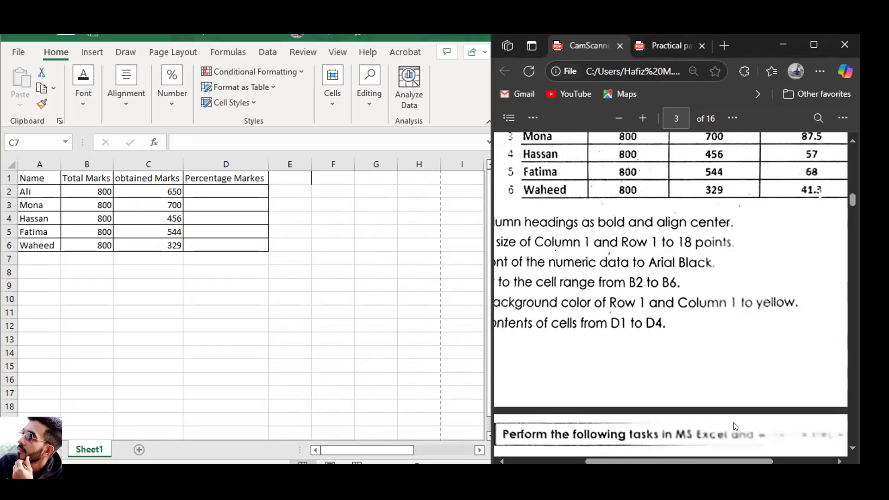
scroll(699, 447, left, 4)
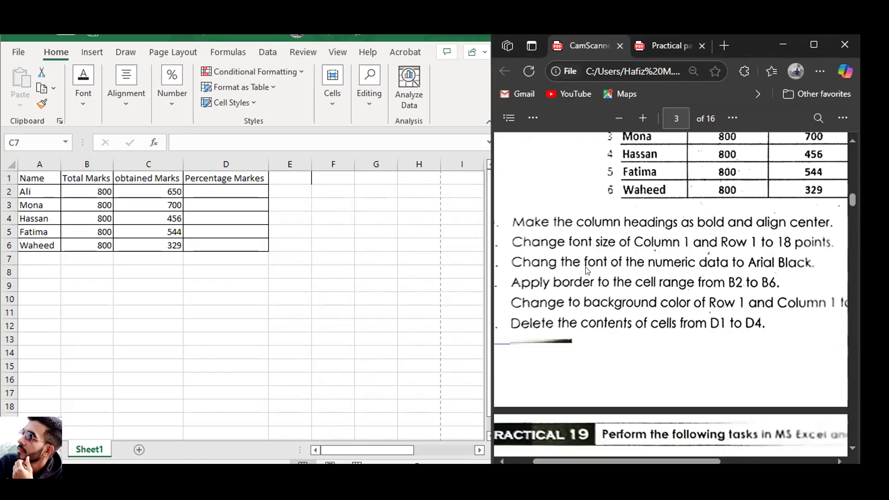
click(42, 174)
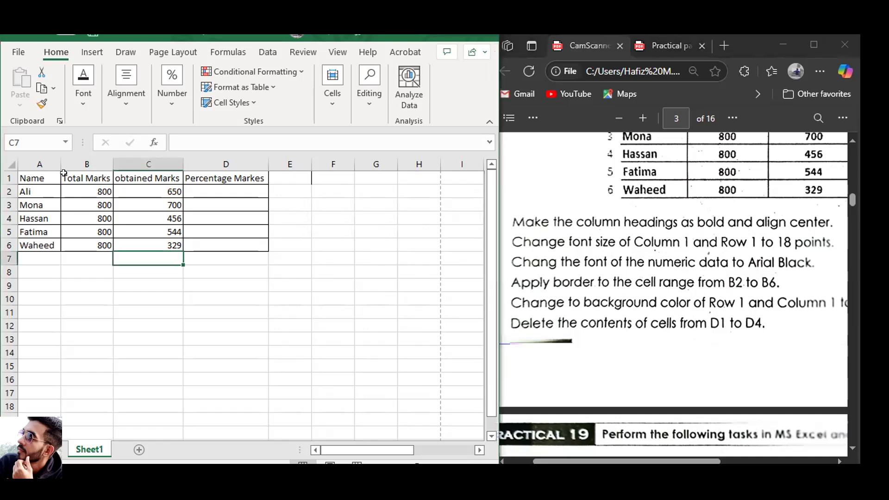
click(41, 173)
drag(38, 173, 252, 178)
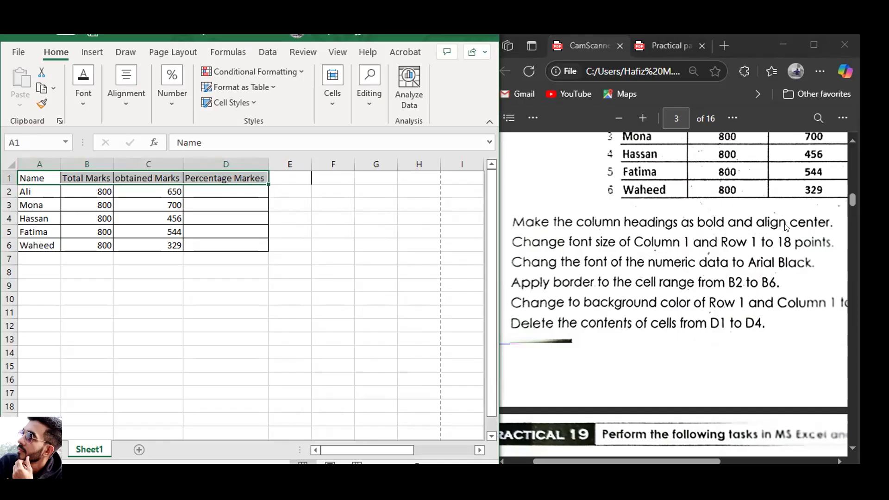
click(84, 122)
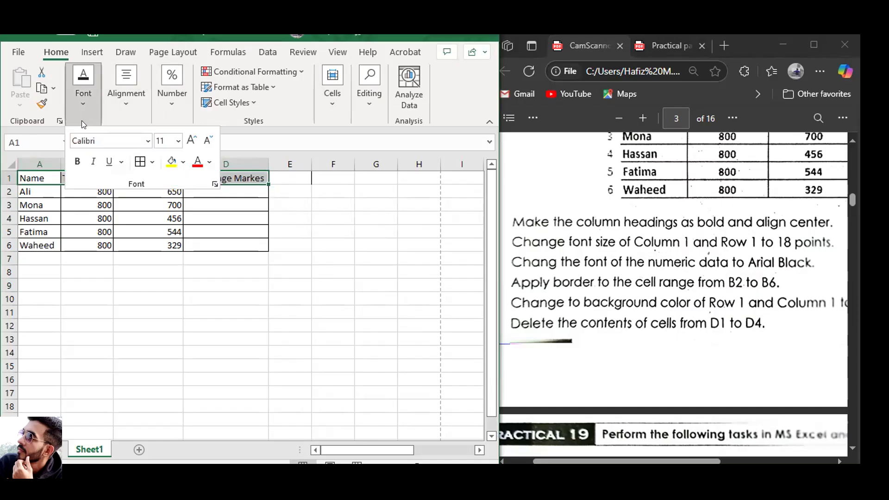
click(78, 161)
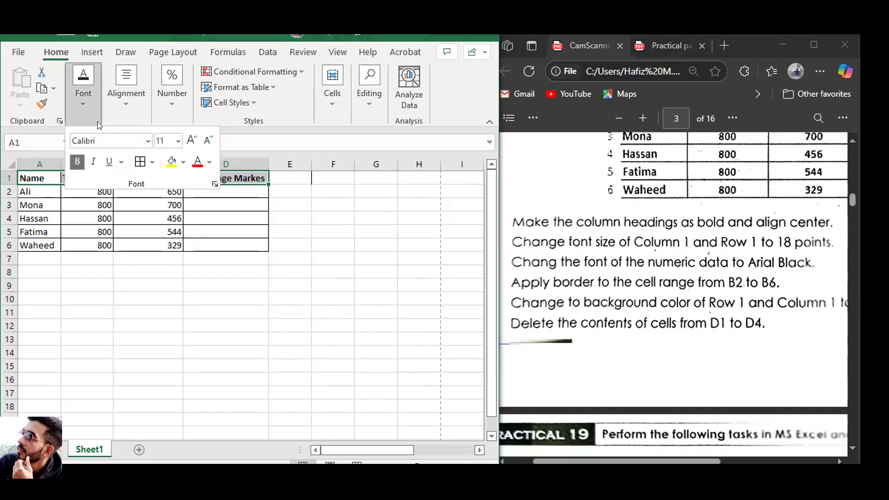
click(124, 96)
click(124, 164)
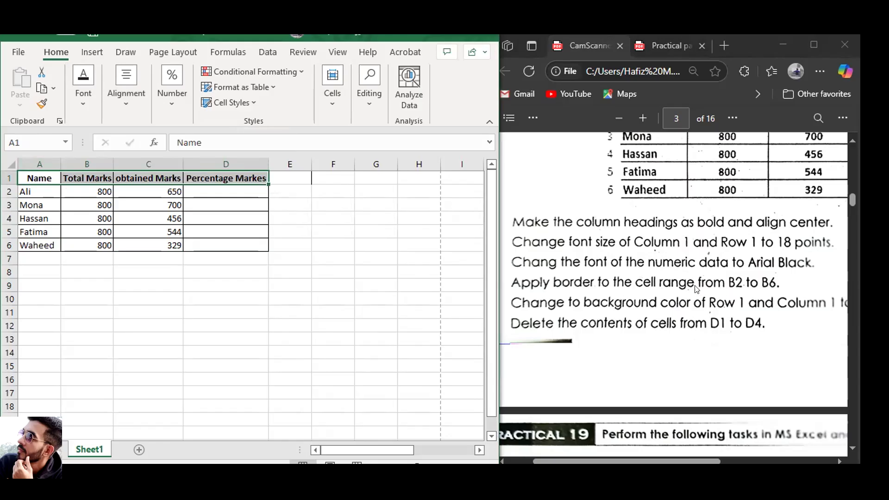
- Widen columns A through D so that the headings have extra space around them
drag(61, 163, 194, 163)
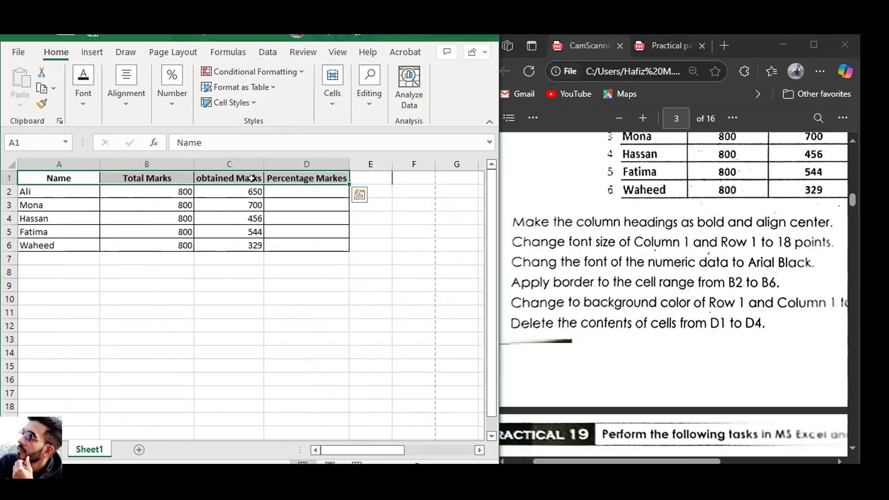
drag(264, 163, 315, 163)
drag(395, 163, 134, 104)
click(360, 352)
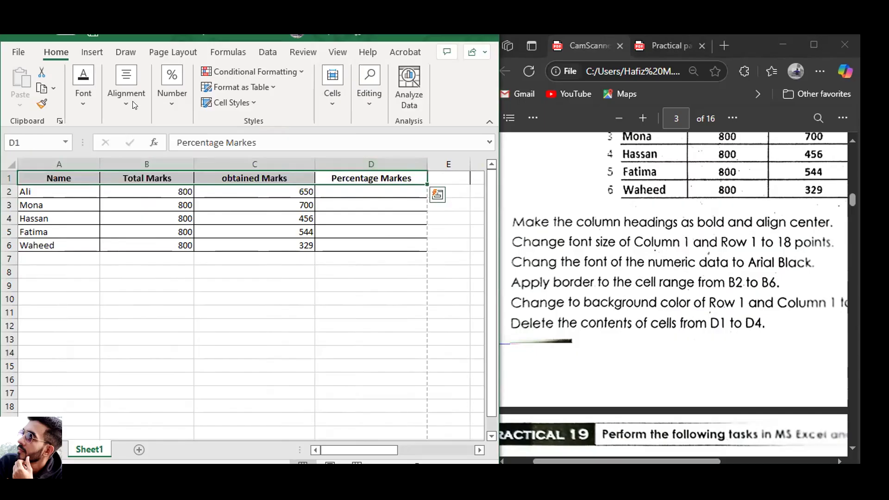
- Left-align the headings in A1:D1 to demonstrate the alignment difference, and return them to center alignment
click(133, 101)
click(114, 161)
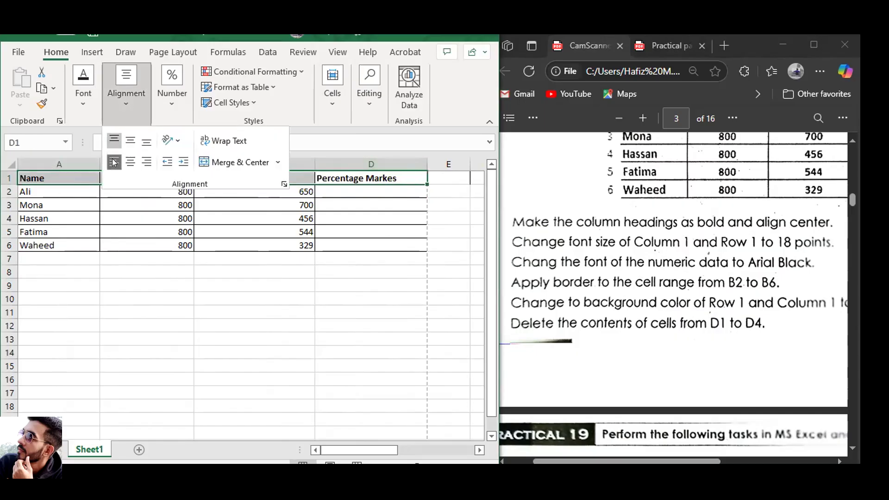
click(145, 330)
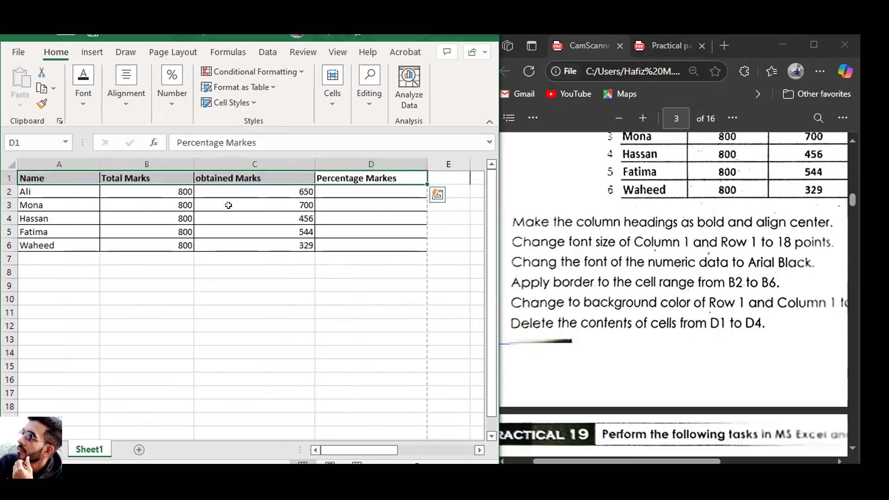
click(129, 105)
click(130, 162)
click(142, 286)
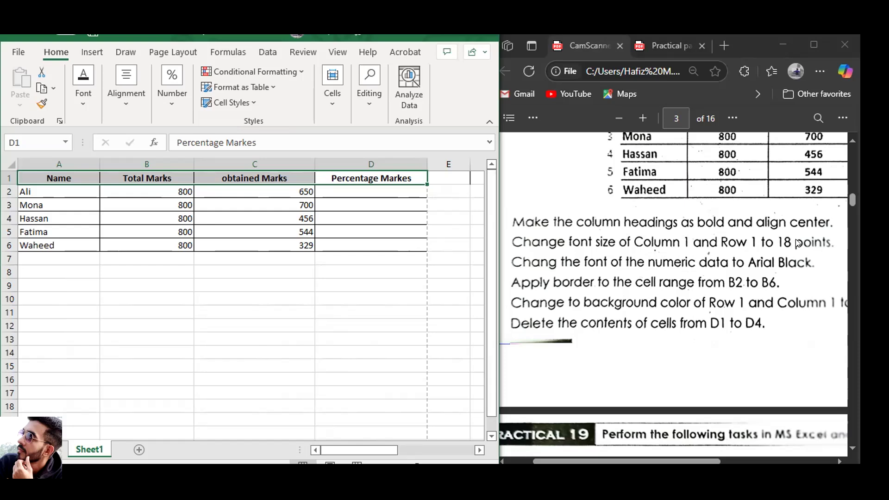
- Set the font size of the row 1 headings in A1:D1 to 18 points
click(60, 296)
drag(70, 179, 380, 178)
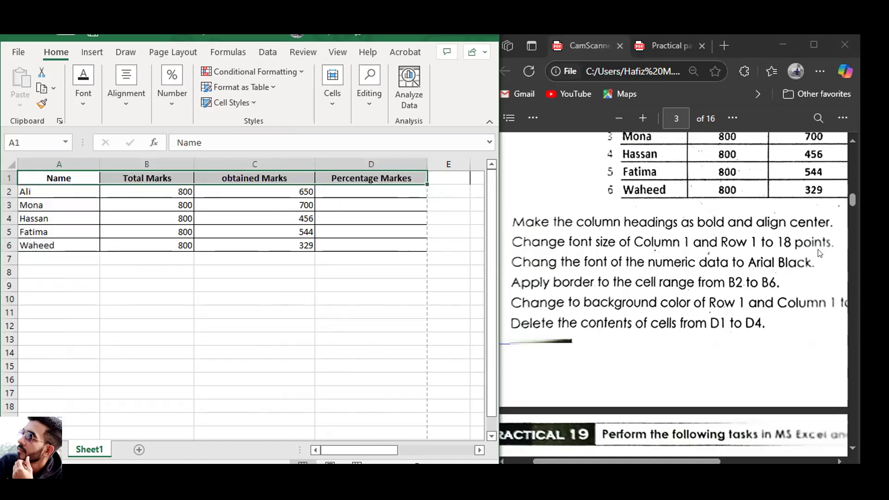
click(84, 98)
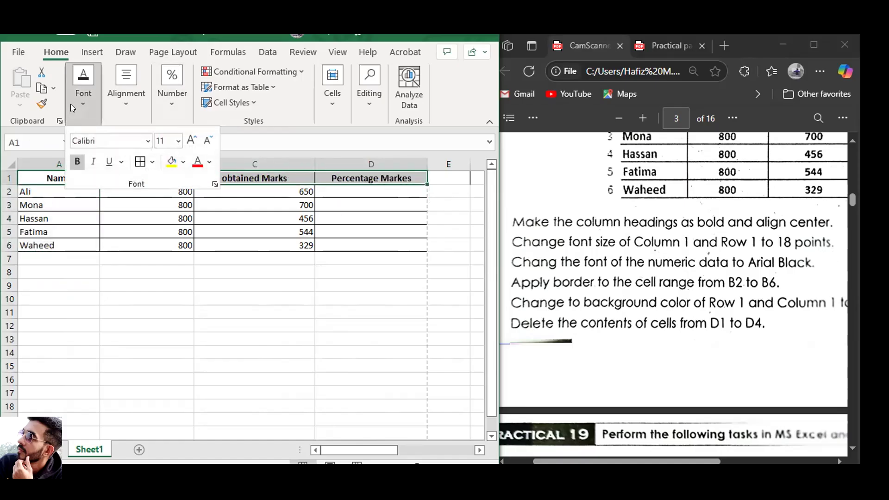
click(172, 112)
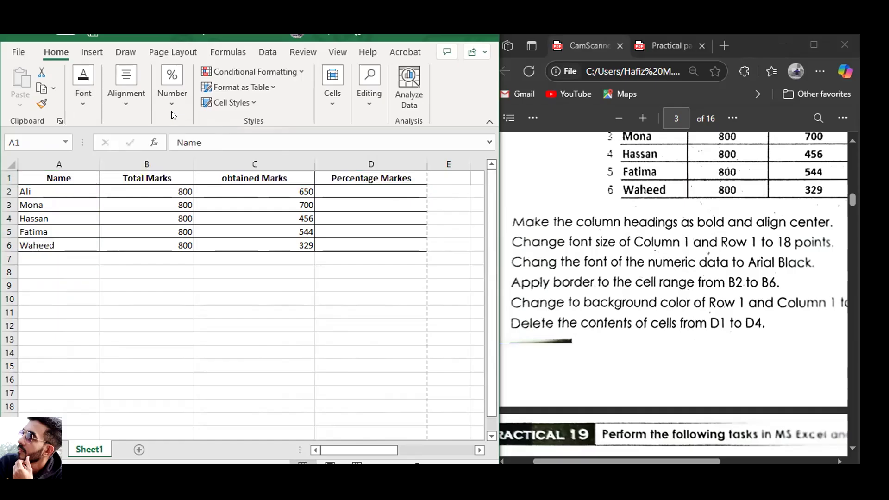
click(79, 100)
click(178, 140)
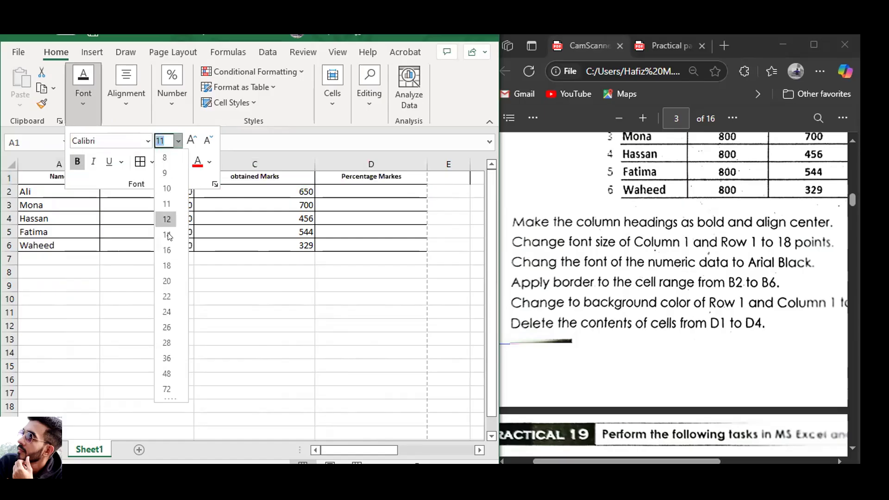
click(166, 266)
- Set the font size of the first column's cells A1:A6 to 18 points
drag(33, 199, 37, 252)
click(79, 103)
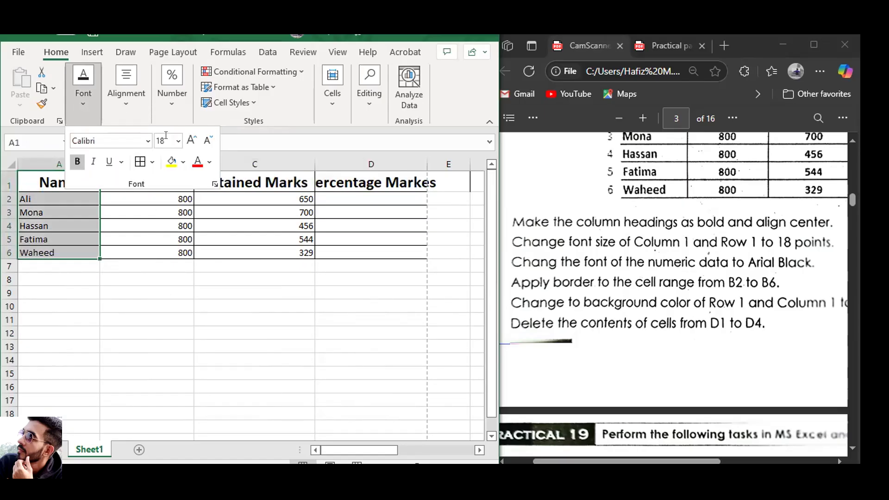
click(178, 144)
click(167, 265)
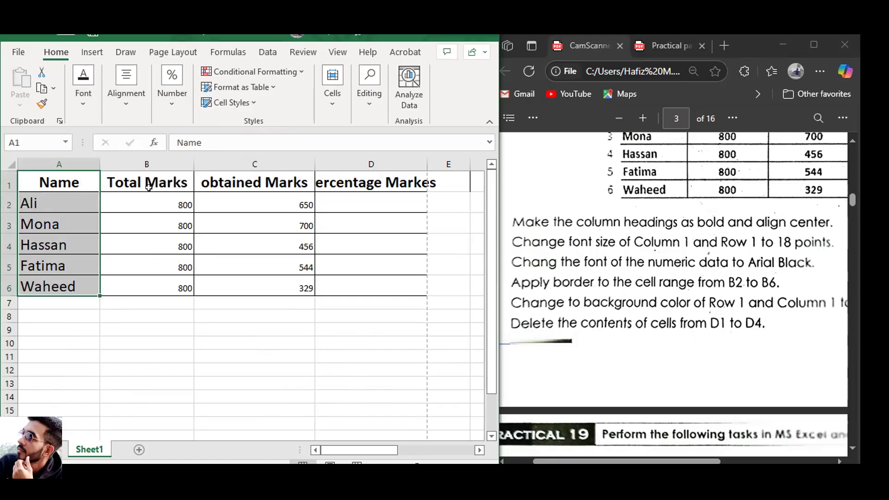
- Try to set the font of the numeric data cells B2:D6 to Arial Black
drag(115, 194, 361, 288)
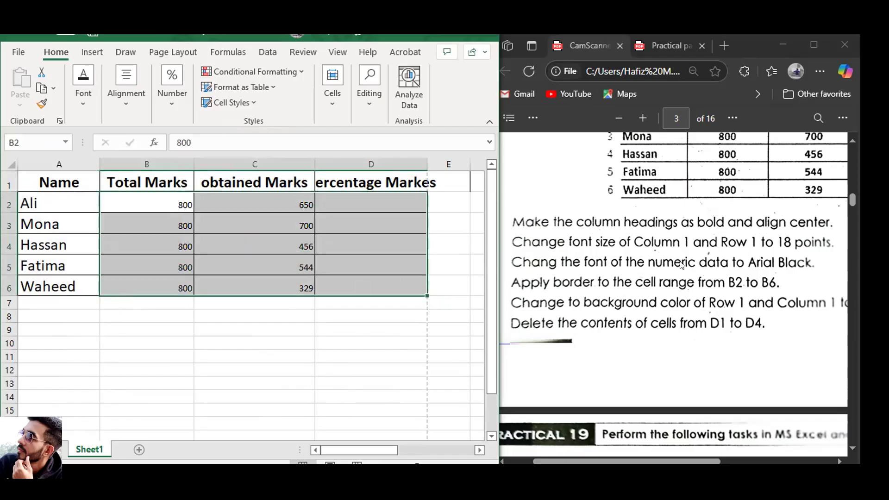
click(76, 101)
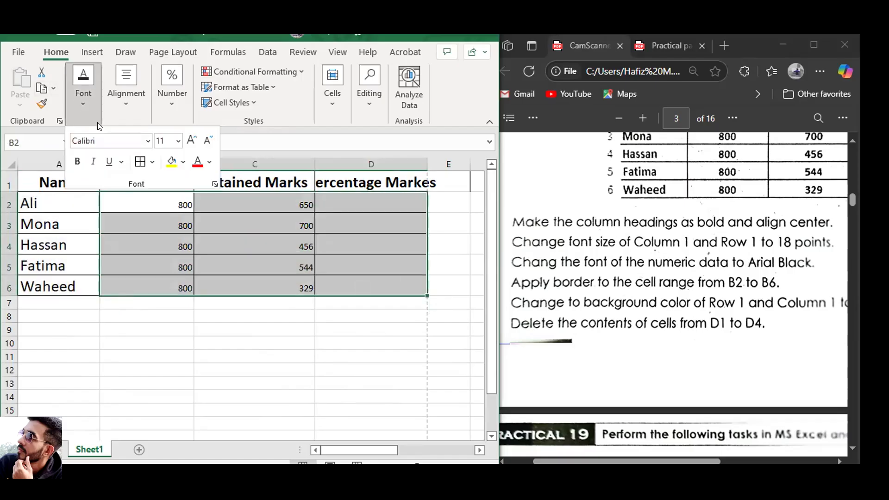
click(146, 140)
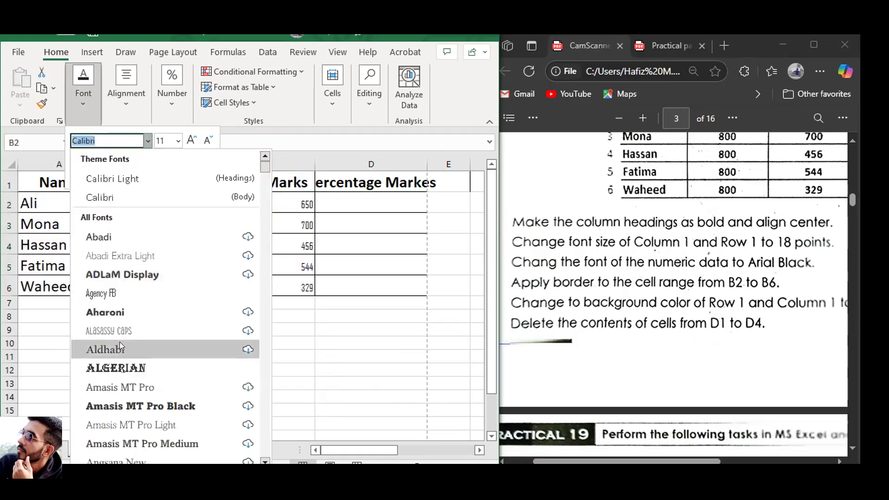
scroll(119, 341, down, 10)
scroll(119, 319, up, 7)
scroll(119, 322, up, 3)
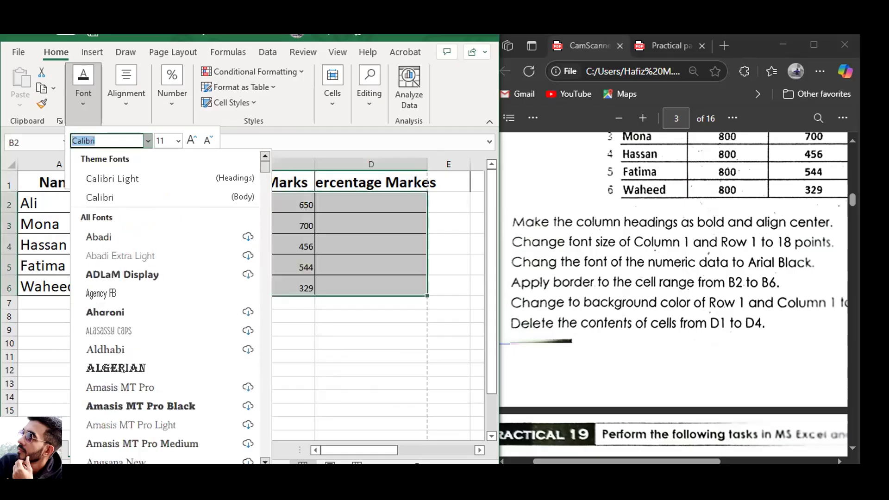
text(Arai)
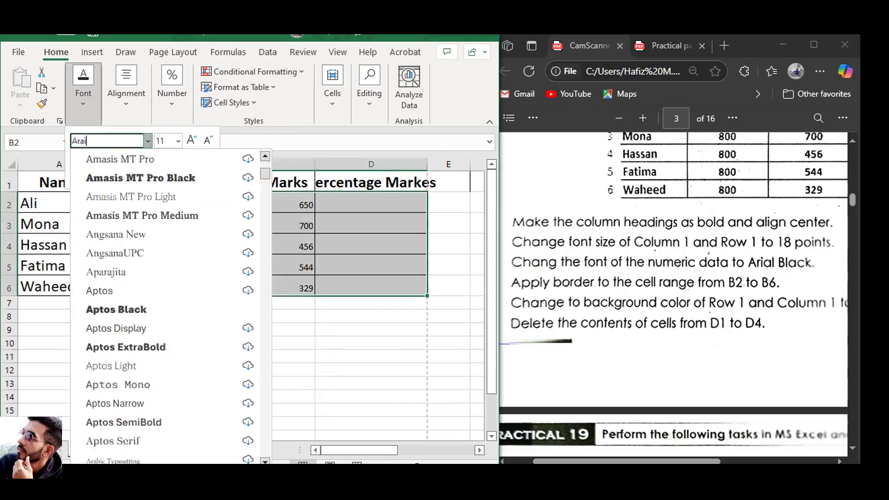
text(il)
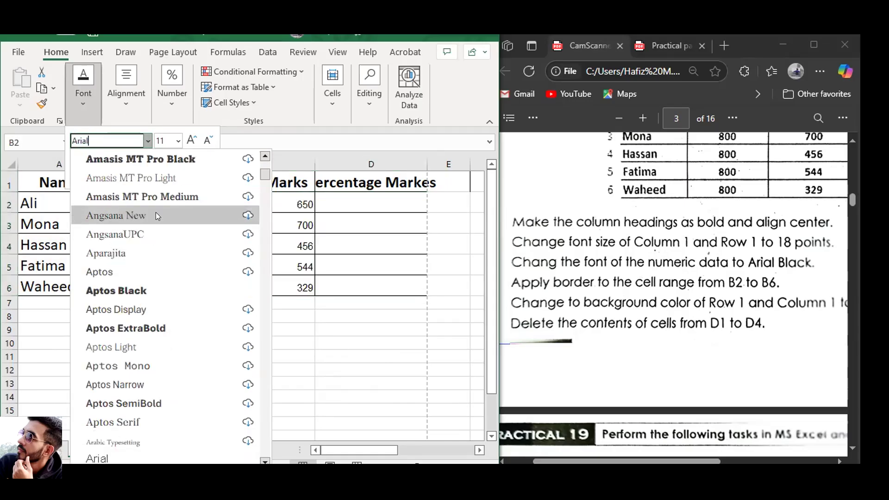
scroll(158, 212, up, 5)
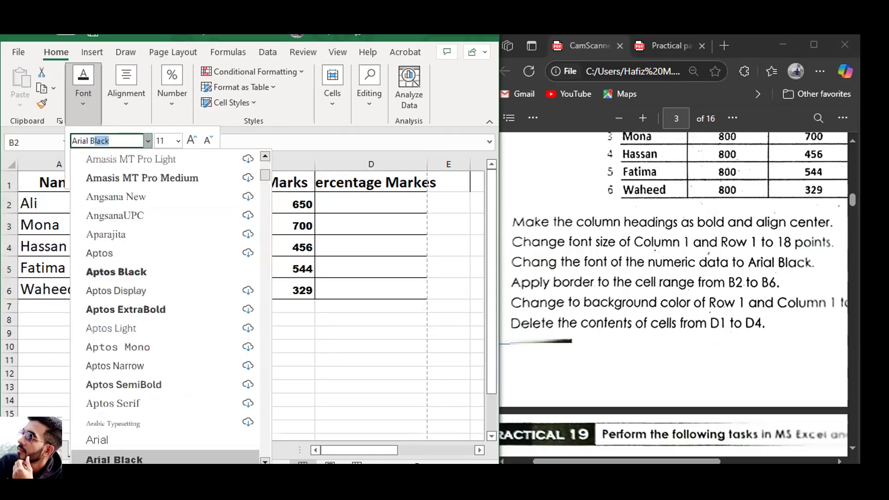
text(Black)
key(Return)
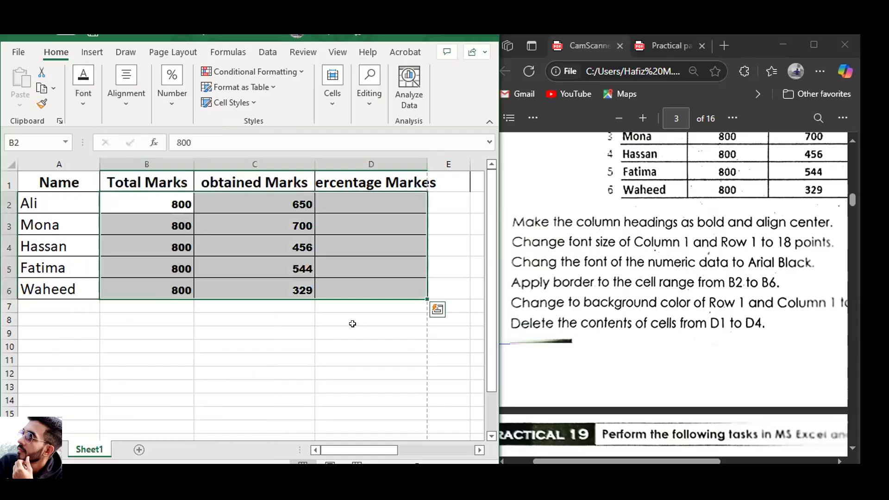
click(275, 391)
click(84, 88)
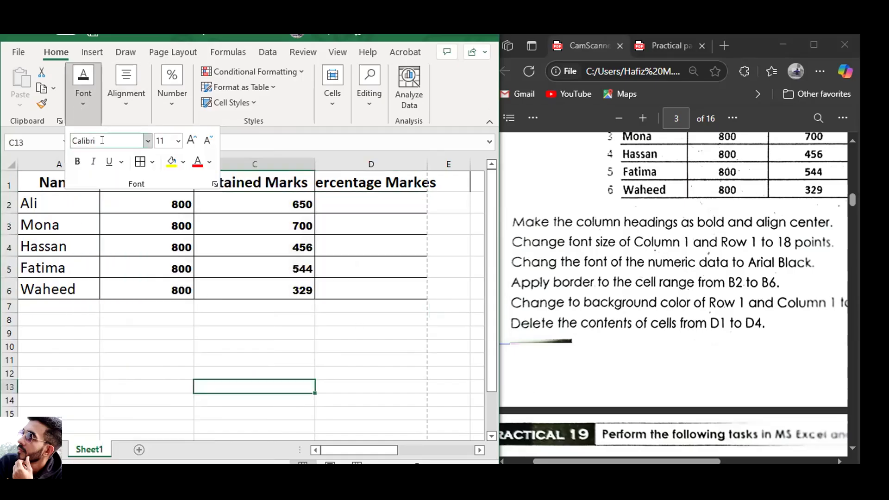
click(139, 141)
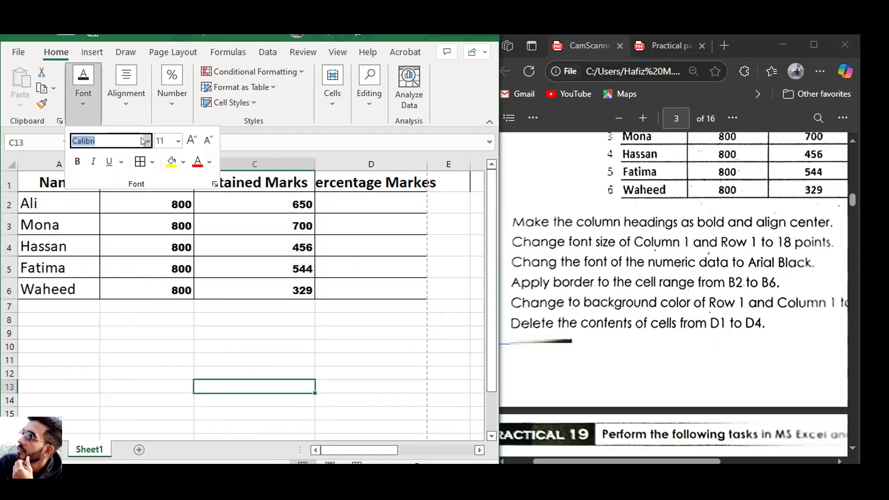
click(306, 415)
- Replace the font of the data cells B2:D6 with Arial Black
drag(137, 204, 370, 287)
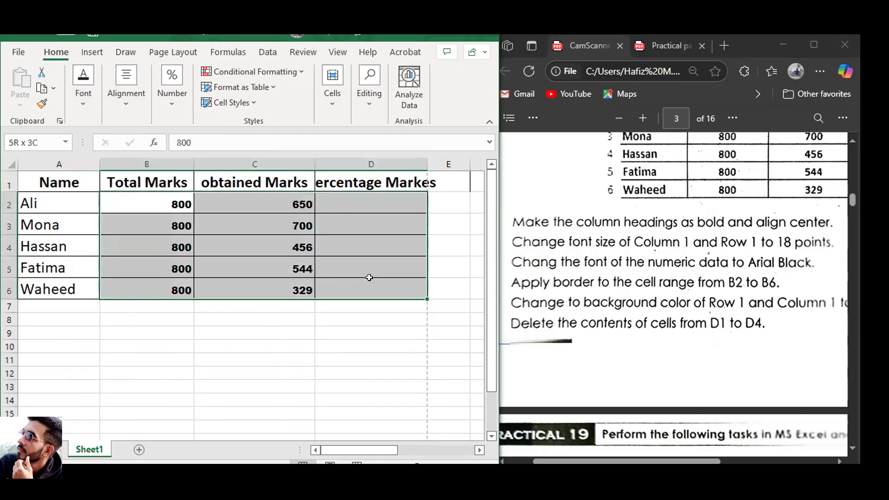
click(96, 110)
click(146, 140)
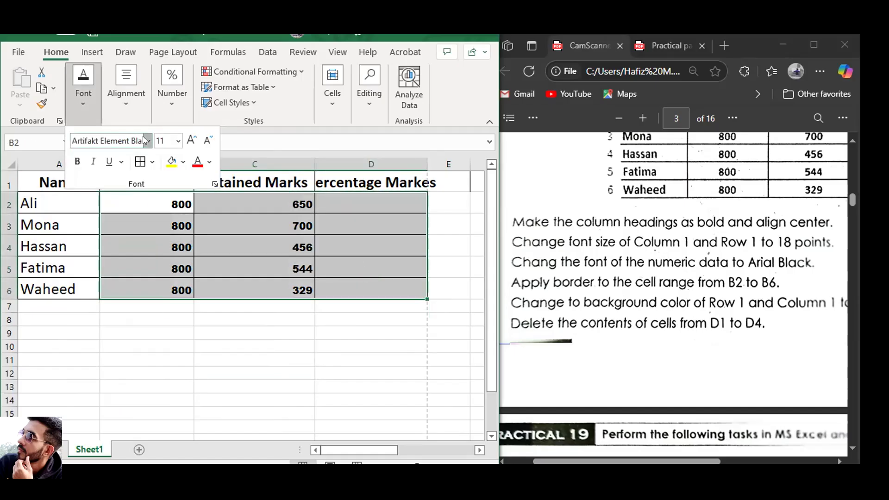
scroll(139, 192, up, 8)
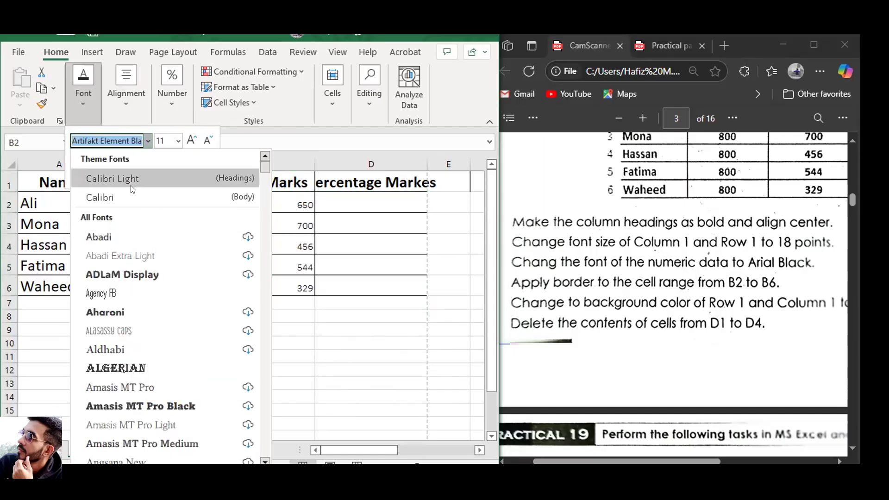
click(116, 141)
triple_click(135, 140)
double_click(135, 140)
triple_click(135, 140)
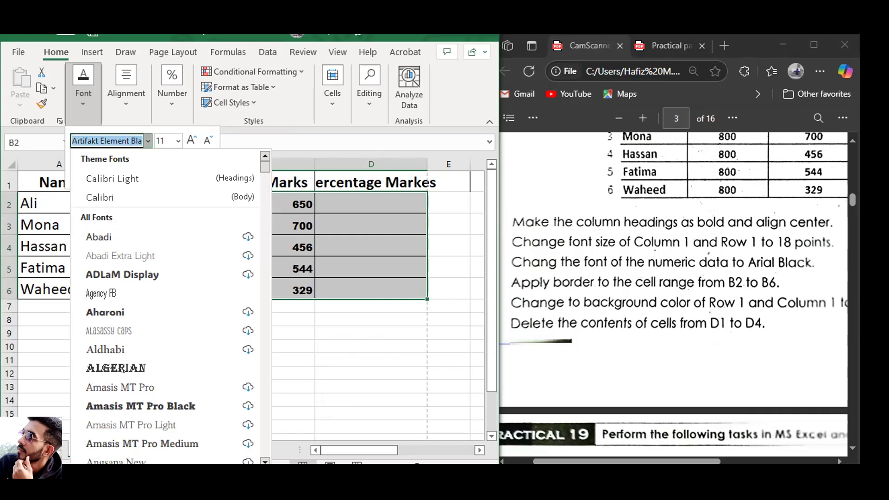
text(Arial Black)
click(135, 142)
key(Return)
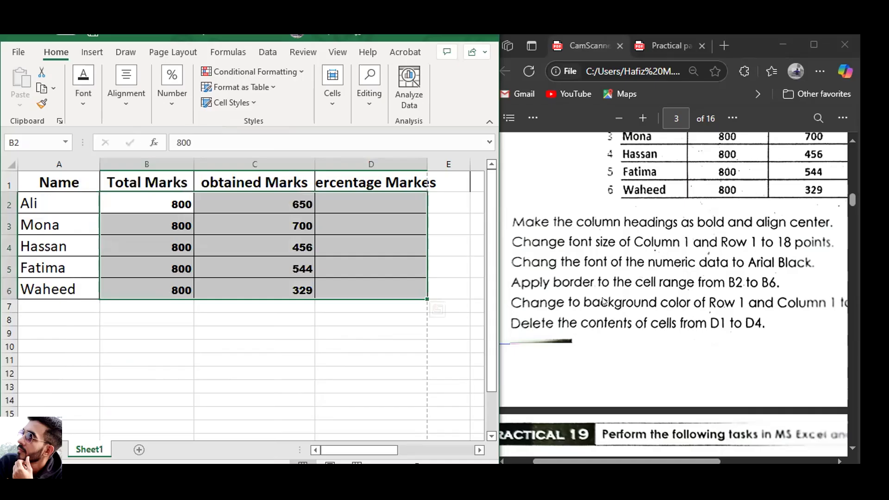
click(328, 390)
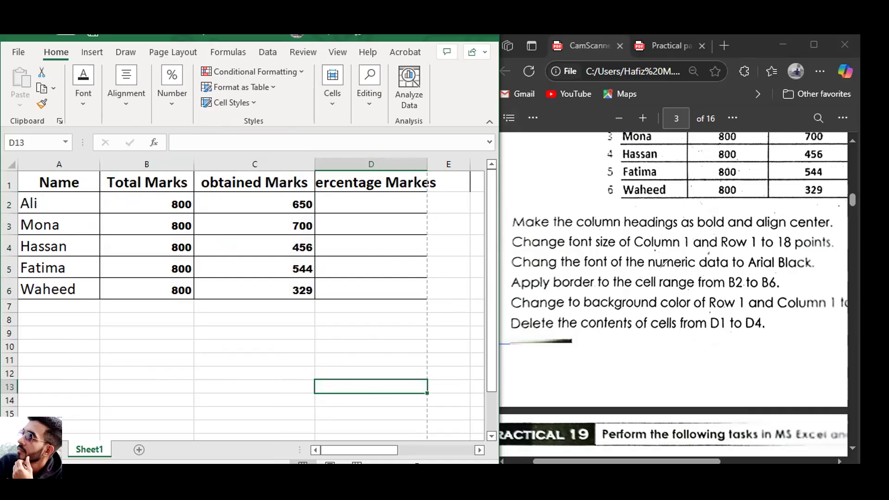
- Mark the B2 reference in the exercise and column B's header, locate cell B2, and shift the workbook window clear of the screen edge
click(732, 282)
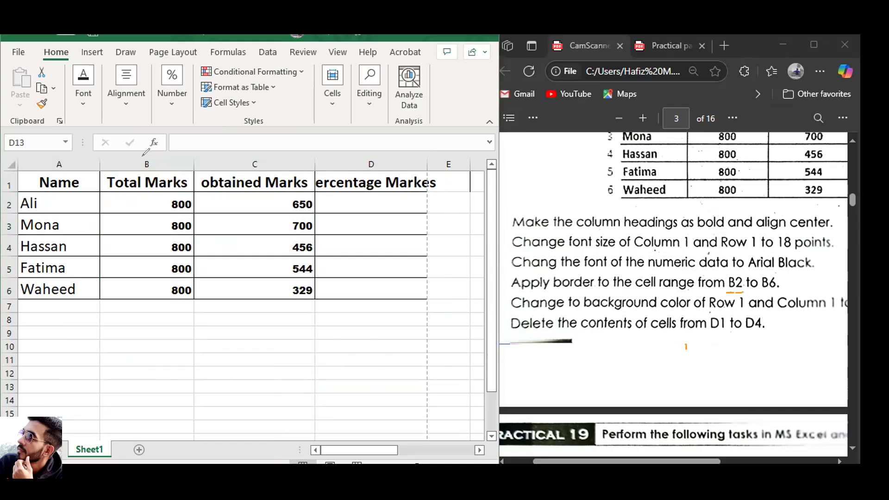
mouse_move(140, 153)
mouse_down()
mouse_move(142, 171)
mouse_move(151, 158)
mouse_move(141, 157)
mouse_up()
click(147, 201)
click(186, 202)
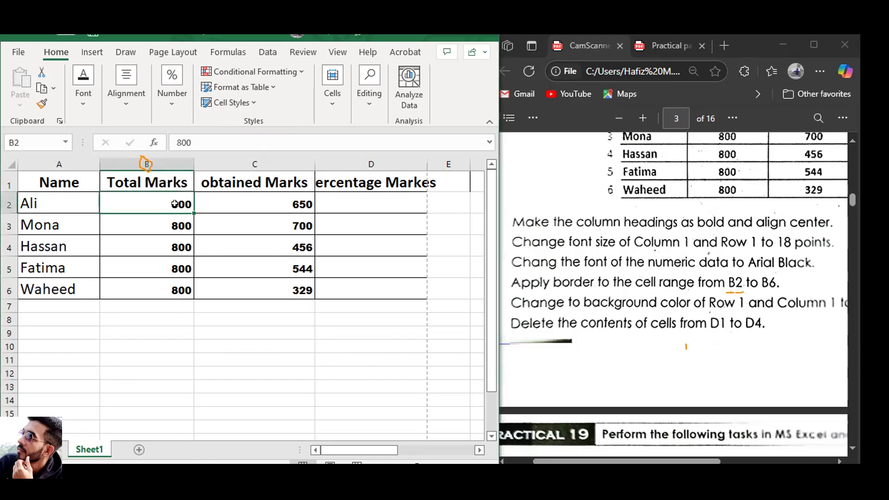
click(160, 243)
click(199, 342)
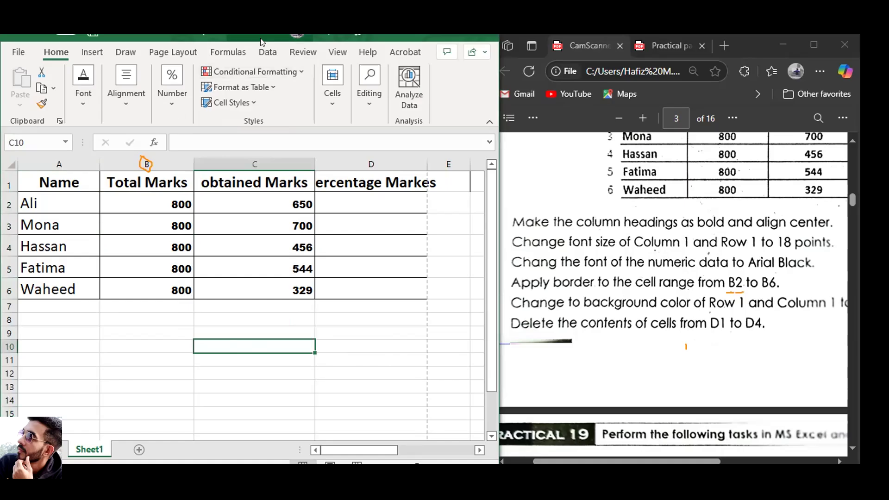
drag(145, 39, 198, 39)
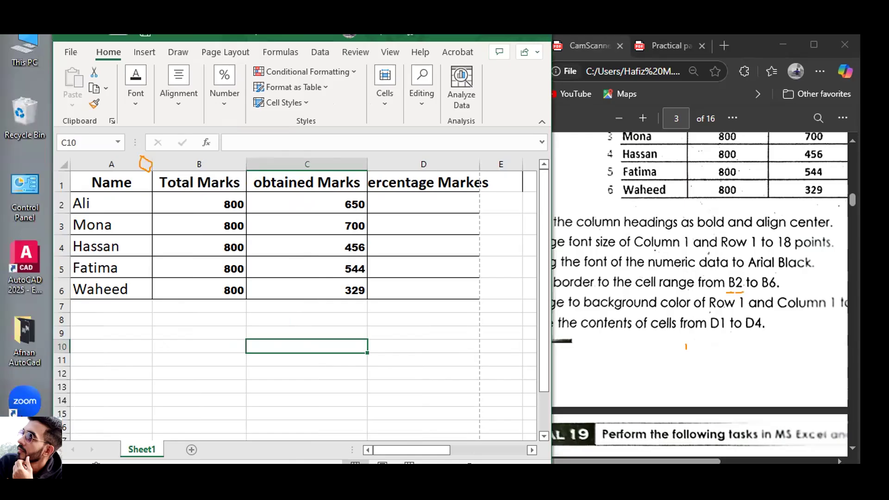
mouse_move(61, 124)
mouse_down()
mouse_move(67, 147)
mouse_move(61, 126)
mouse_up()
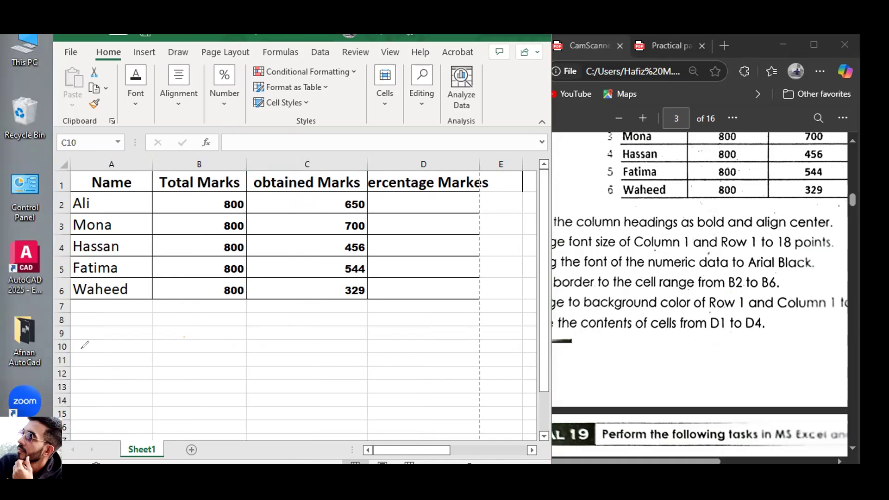
- Walk through cells in columns A and B from row 10 up into the table and back to B9, examining each cell's address
key(Left)
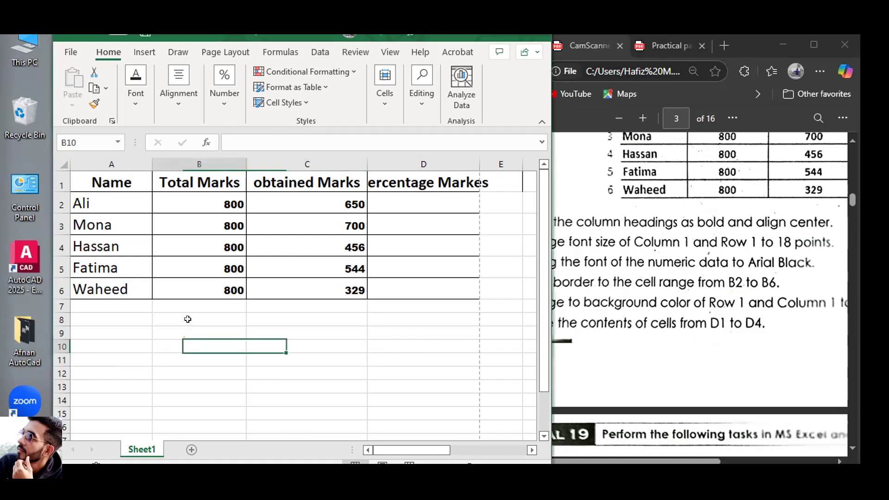
key(Left)
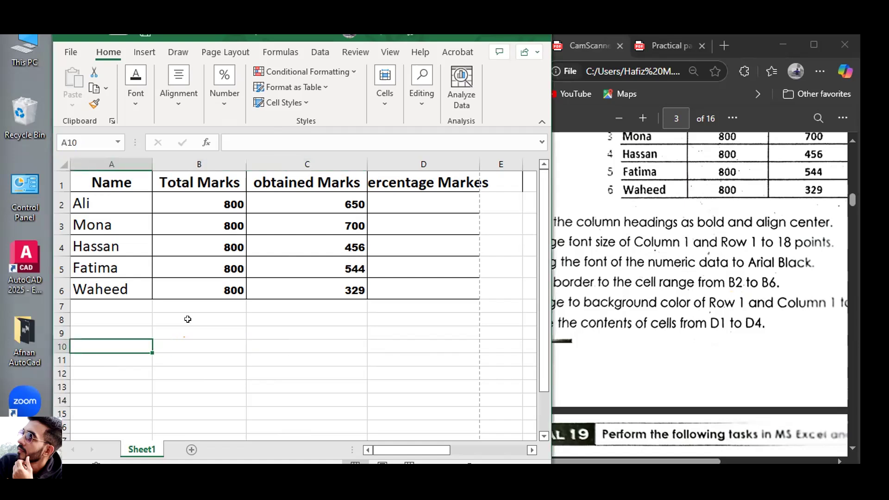
key(Up)
key(Up)
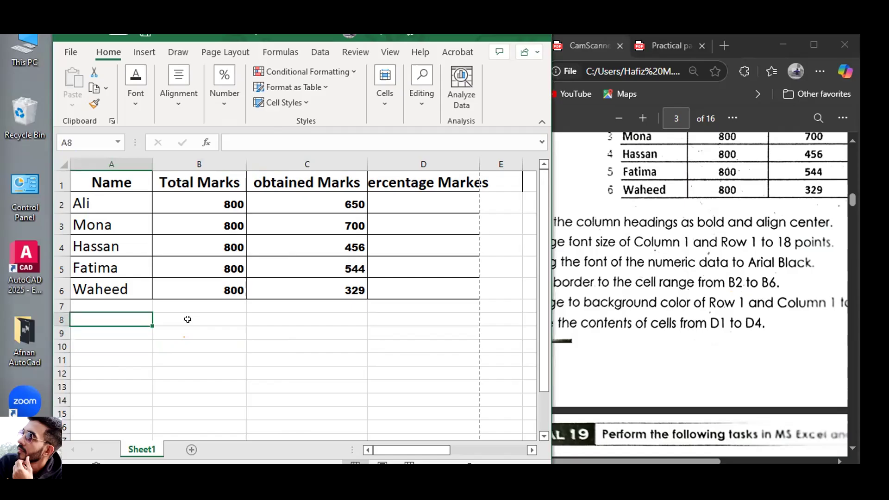
key(Up)
key(Up)
key(Up)
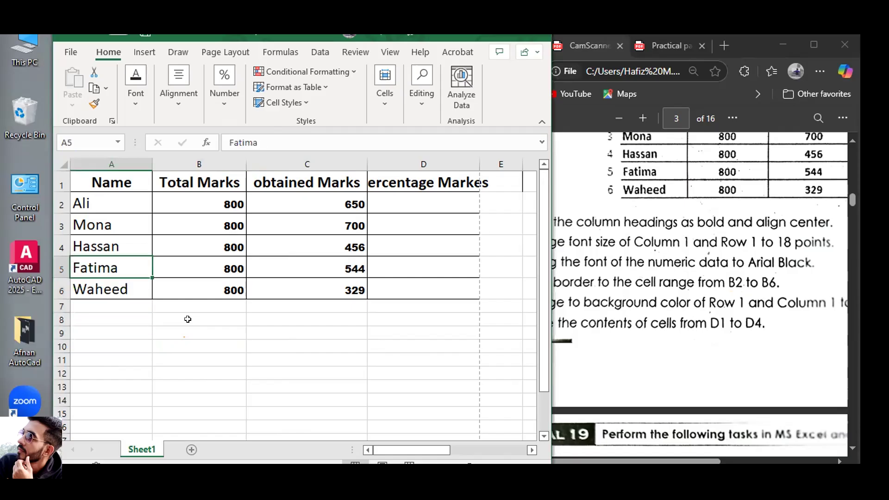
key(Right)
key(Up)
key(Up)
key(Up)
key(Down)
key(Down)
key(Down)
key(Down)
key(Down)
key(Down)
key(Down)
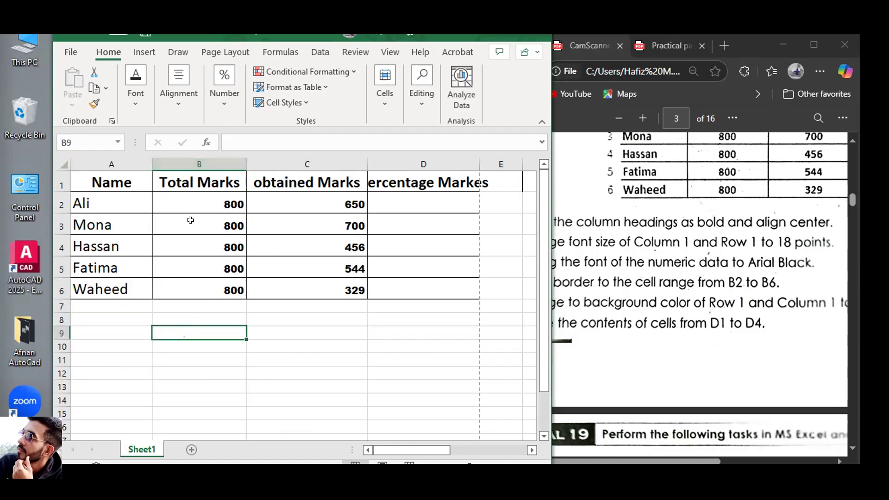
- Enter the cell addresses a9, B9 and c9 into their matching cells in row 9 as an addressing example
double_click(209, 330)
text(B)
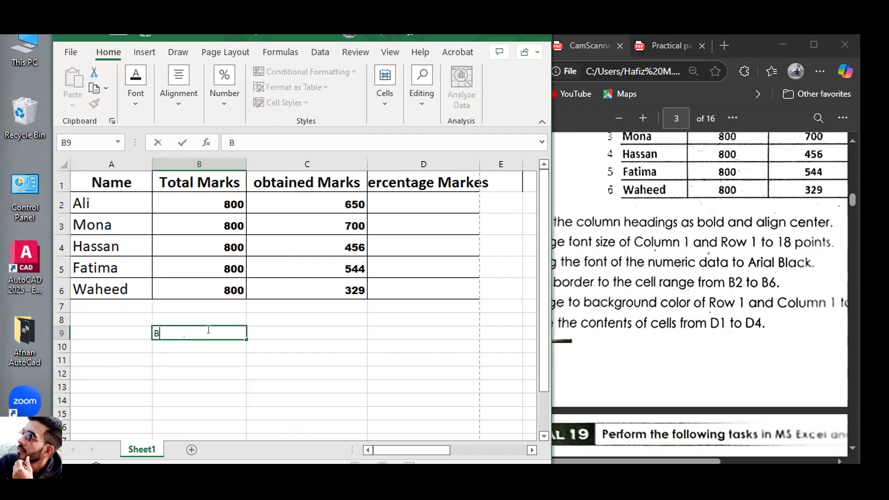
text((9)
key(Return)
key(Up)
key(Left)
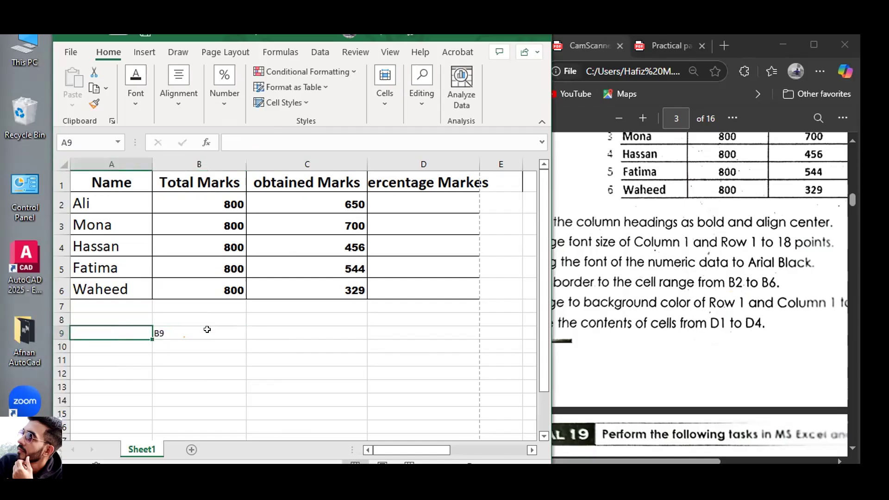
text(a9)
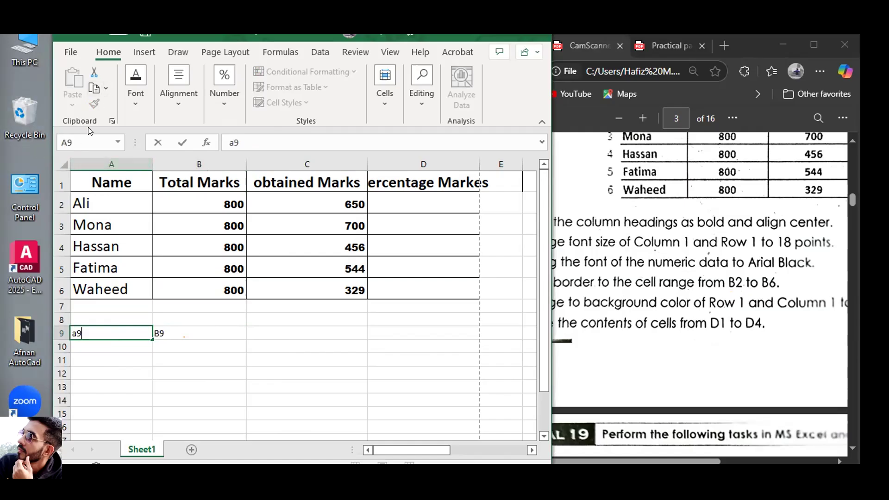
key(Tab)
key(Tab)
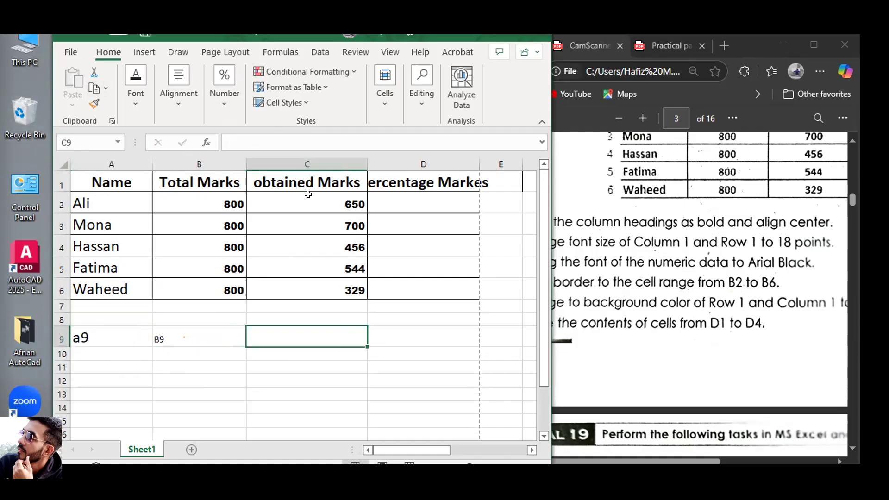
text(c9)
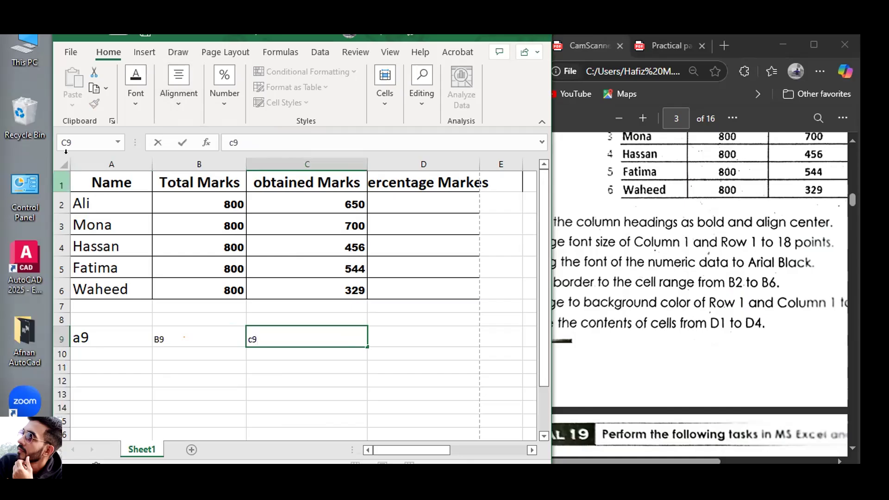
- Clear the example addresses from cells A9, B9 and C9
key(BackSpace)
key(BackSpace)
key(Left)
key(Left)
key(BackSpace)
key(Right)
key(BackSpace)
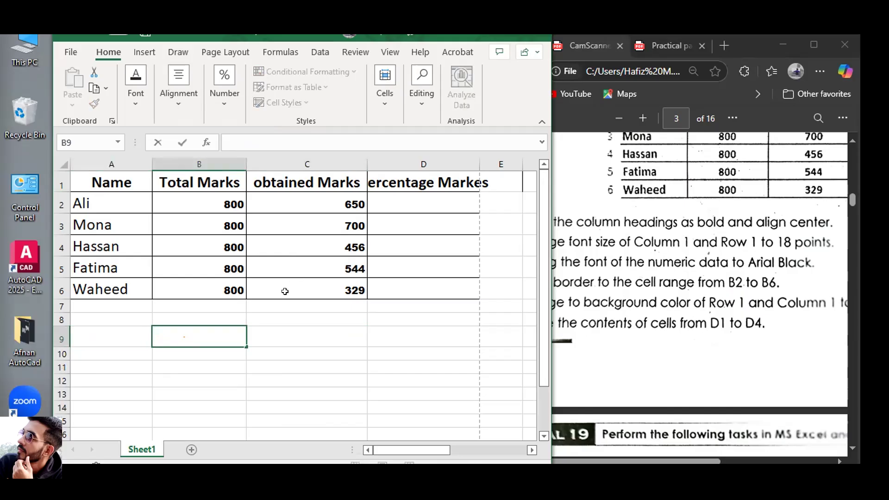
- Identify the exercise's range B2 to B6 by selecting column B and walking down its cells from B1 to B6
click(207, 160)
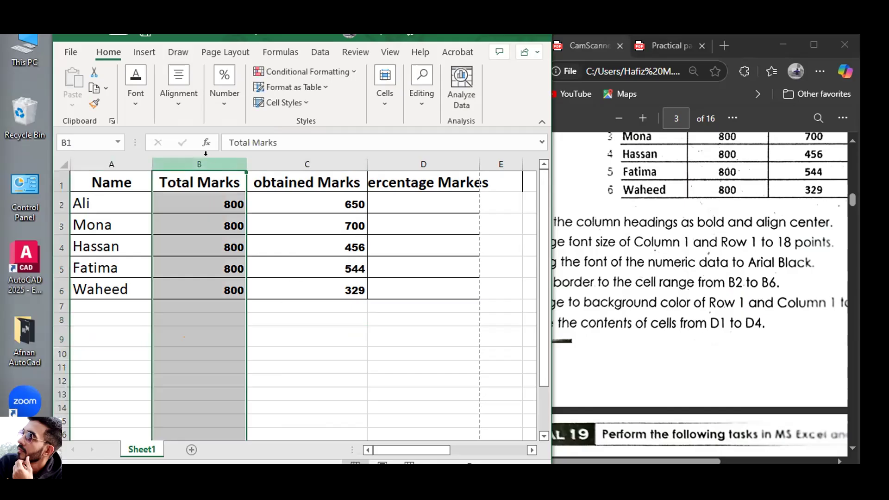
click(264, 260)
click(174, 159)
click(189, 178)
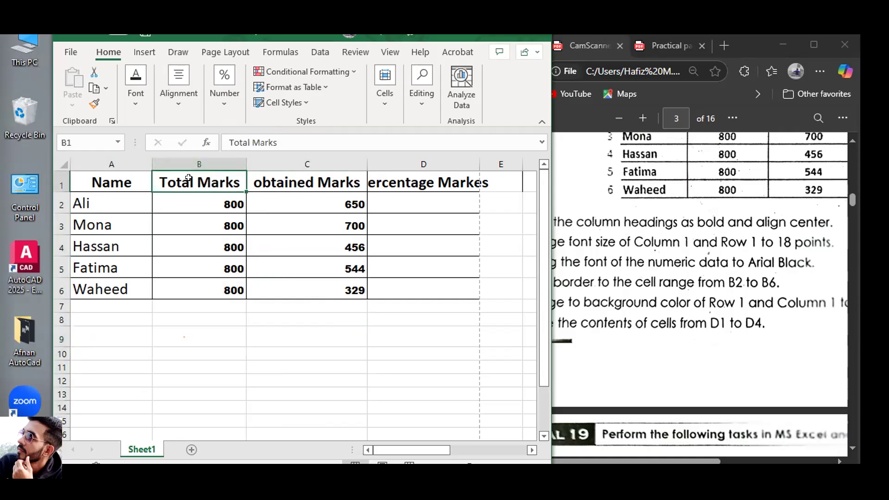
key(Down)
key(Down)
key(Down)
key(Down)
key(Down)
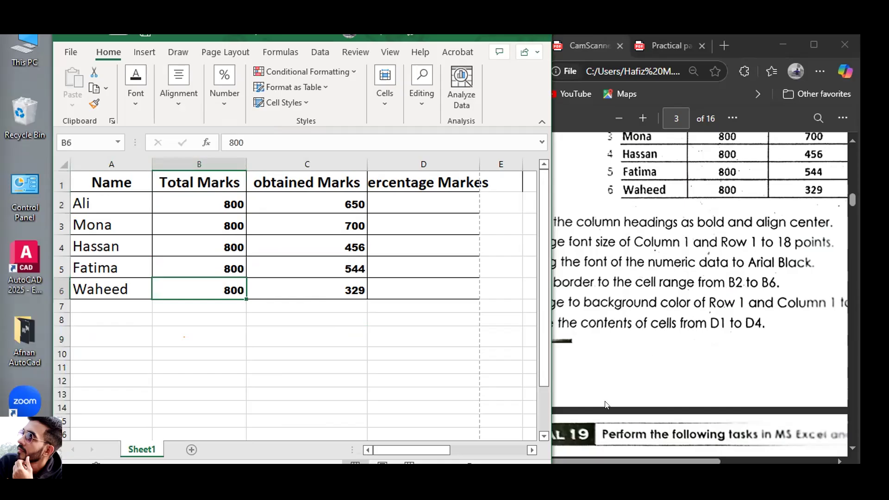
- Remove all borders from the marks table in A1:D6
click(404, 331)
drag(457, 290, 89, 184)
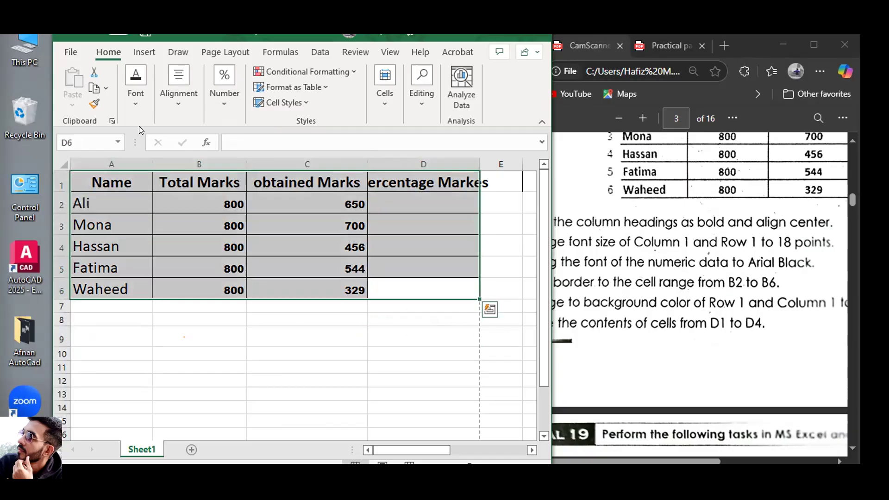
click(136, 86)
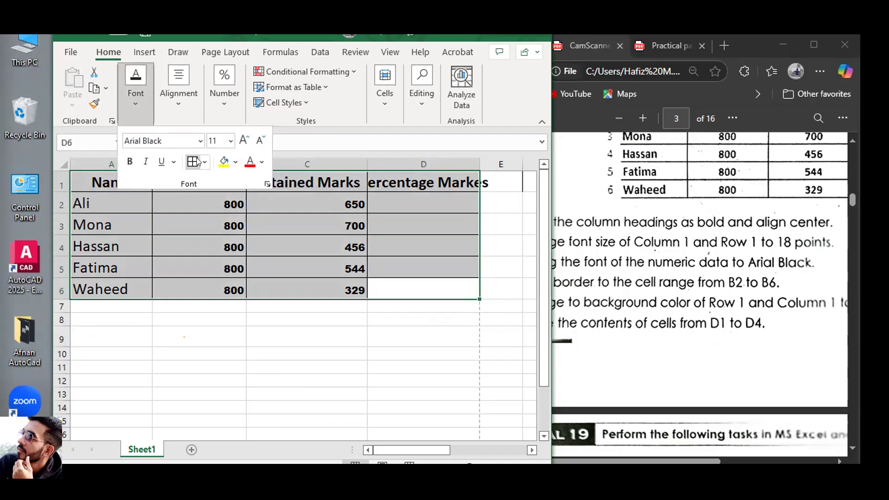
click(204, 161)
click(230, 277)
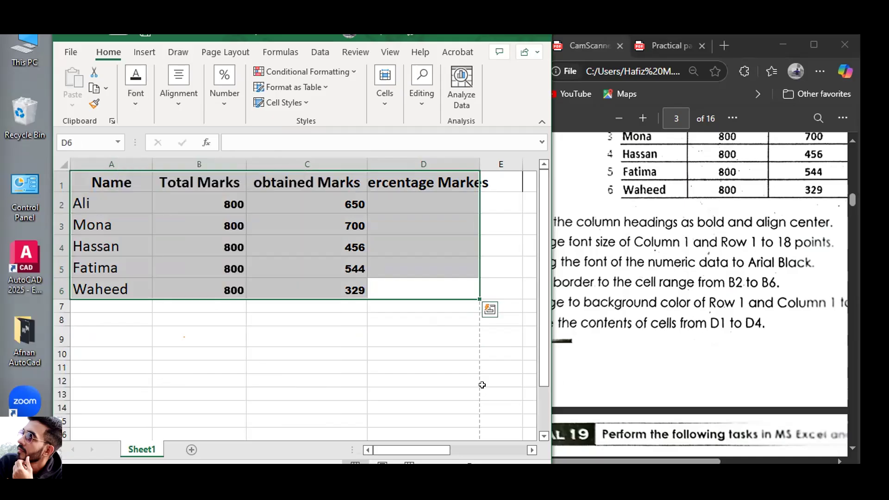
click(370, 353)
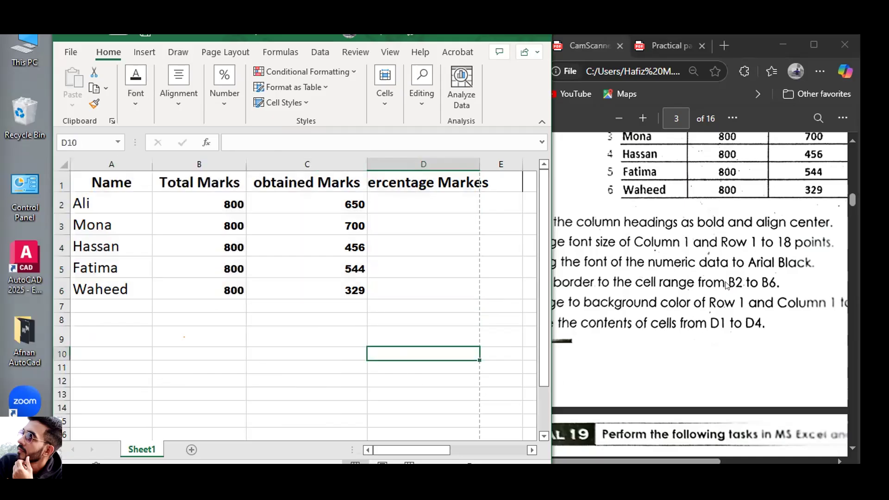
- Apply All Borders to the cell range B2:B6
click(199, 202)
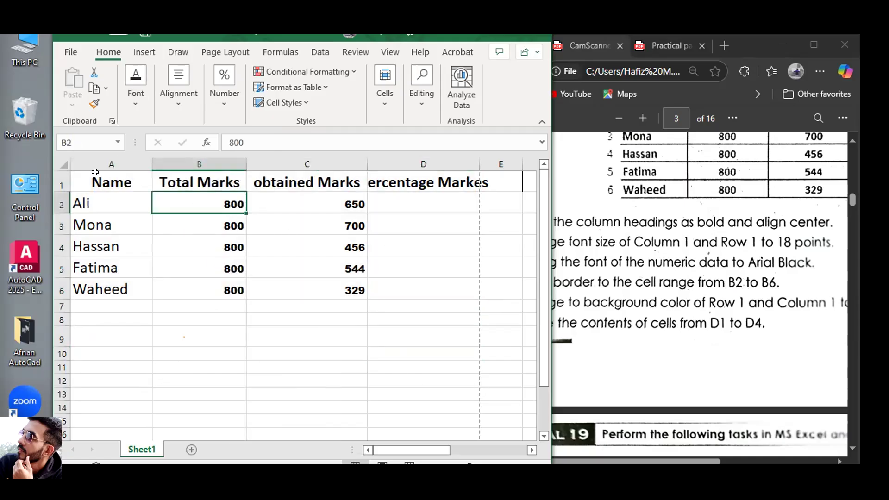
click(214, 289)
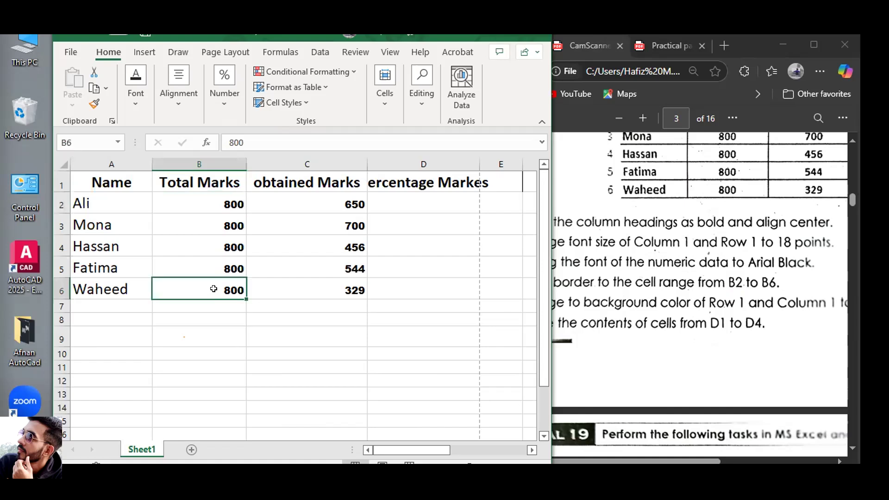
drag(199, 202, 212, 285)
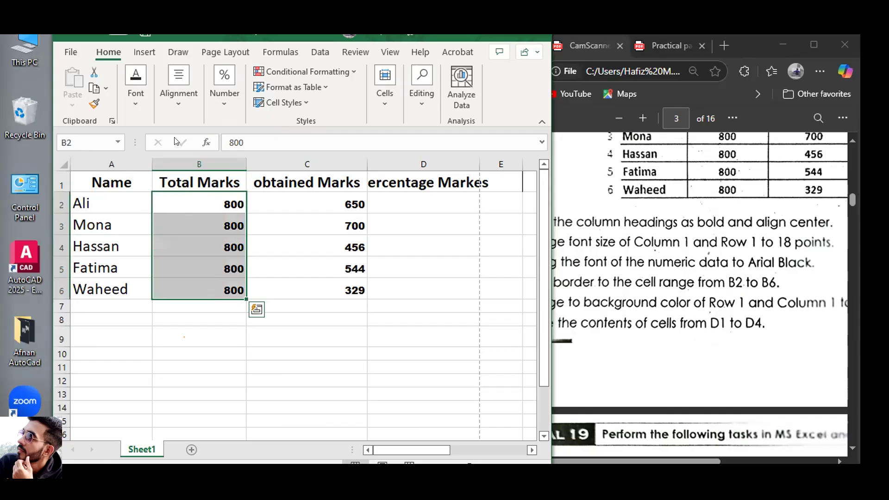
click(133, 94)
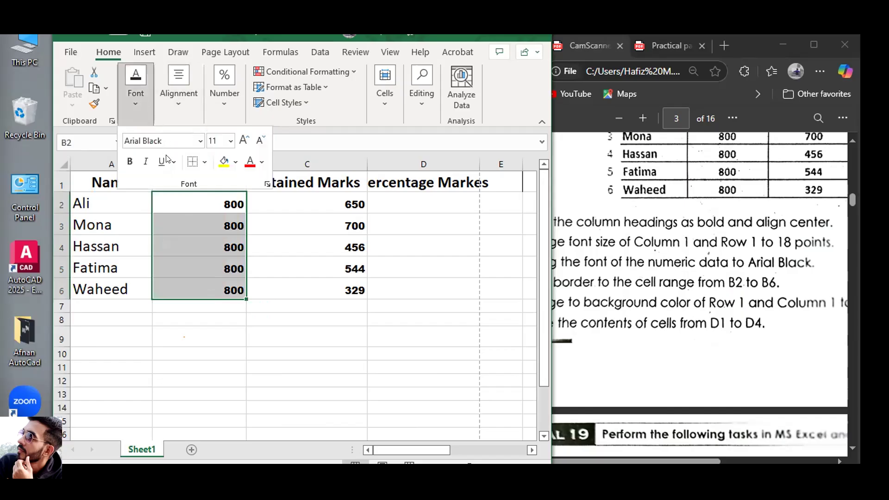
click(204, 161)
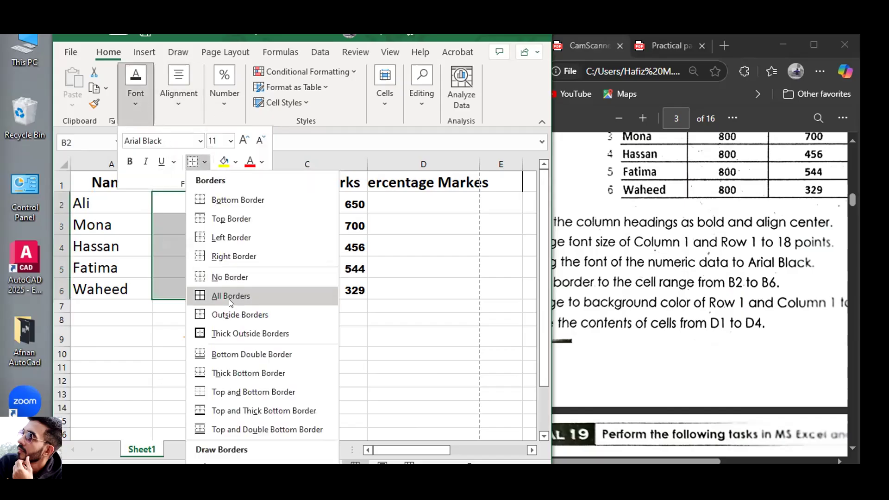
click(229, 299)
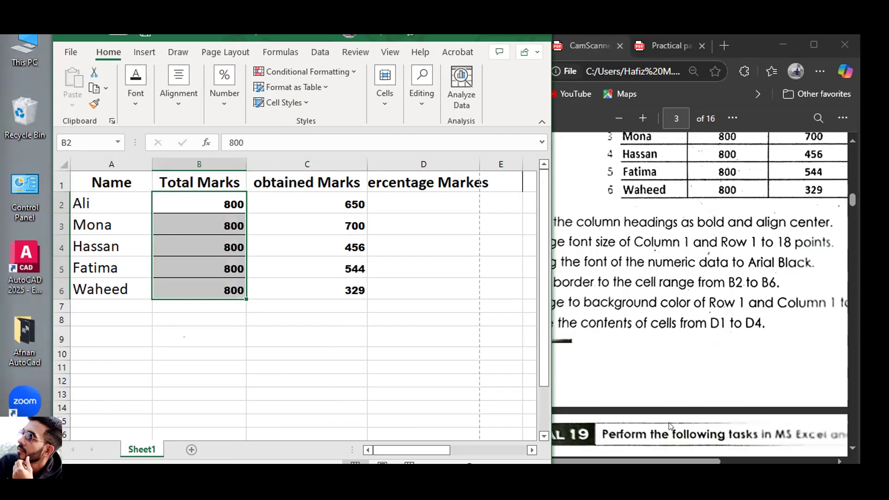
- Read the exercise's background colour task and fill the heading cells A1:D1 with standard yellow
click(677, 443)
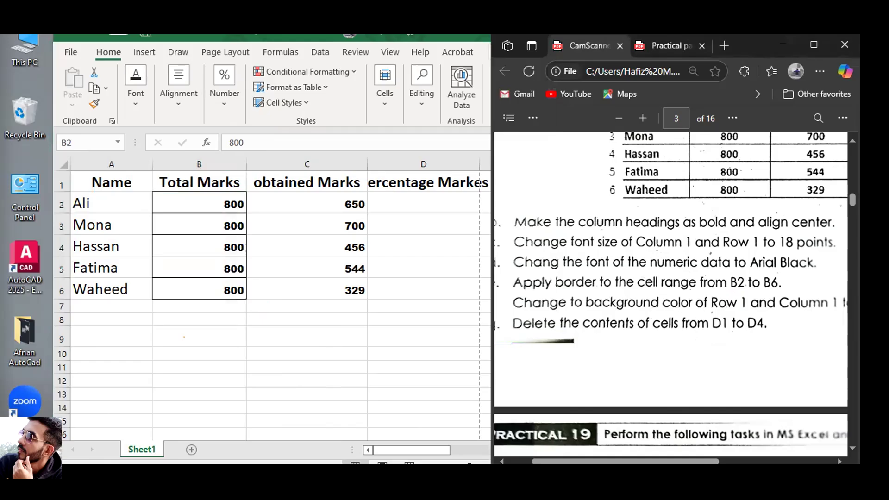
scroll(699, 446, right, 3)
drag(744, 447, 660, 437)
click(454, 171)
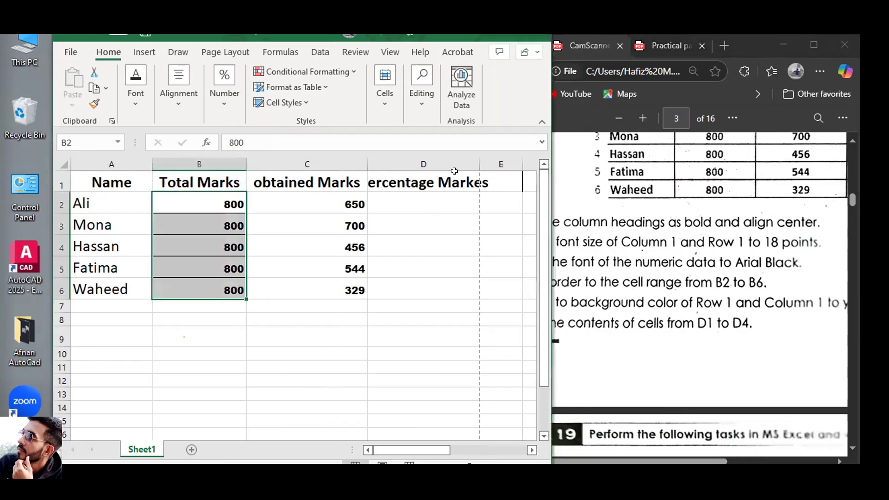
drag(455, 172, 114, 169)
click(135, 85)
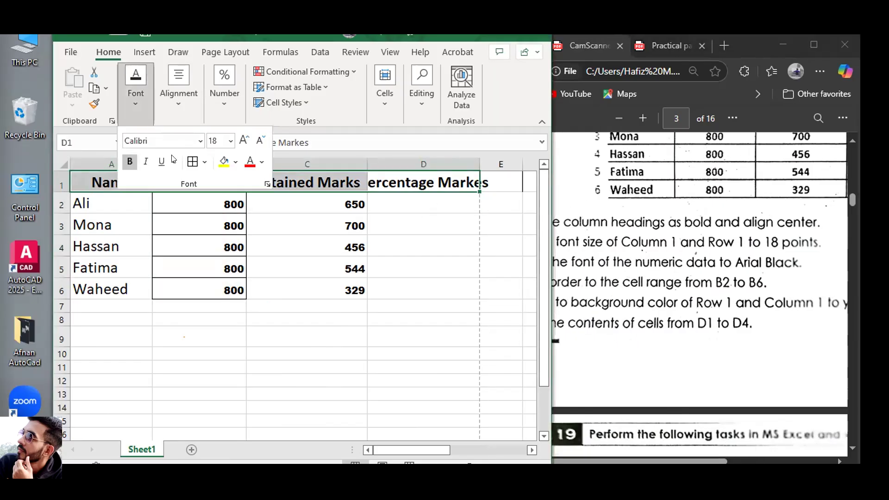
click(234, 162)
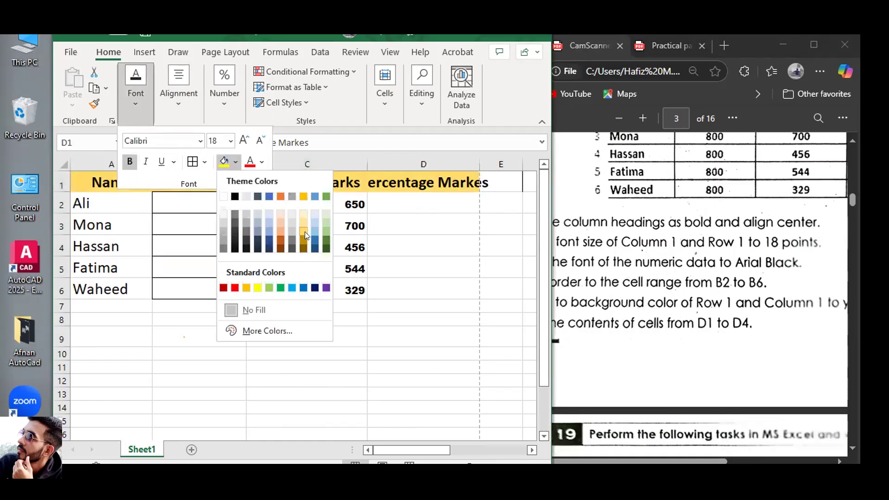
click(258, 288)
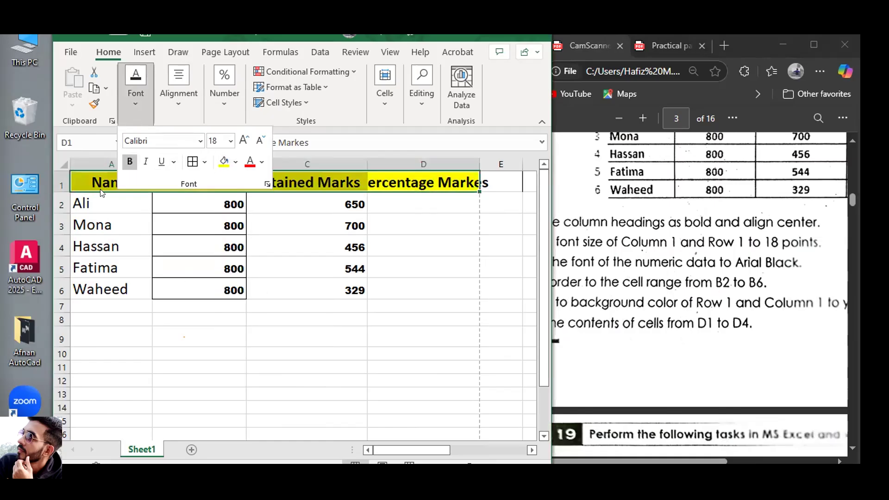
- Fill the name column cells A1:A6 with the same yellow background
click(93, 193)
click(93, 194)
drag(95, 183, 110, 290)
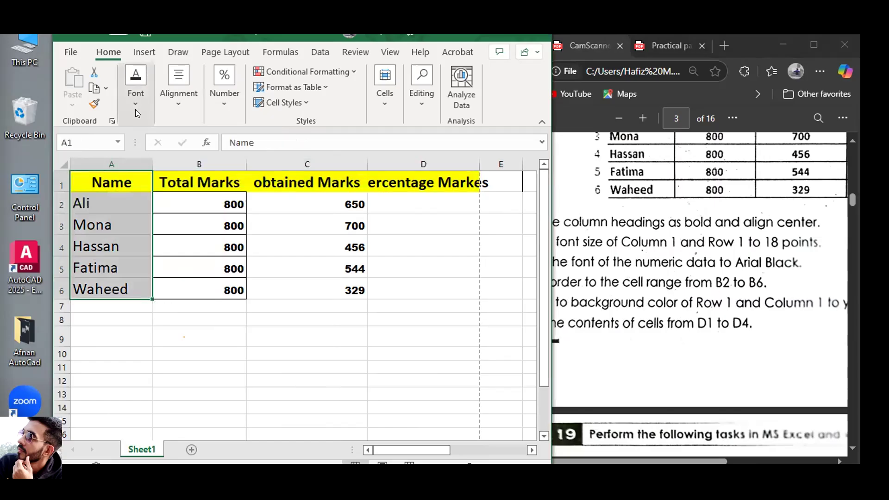
click(135, 84)
click(224, 162)
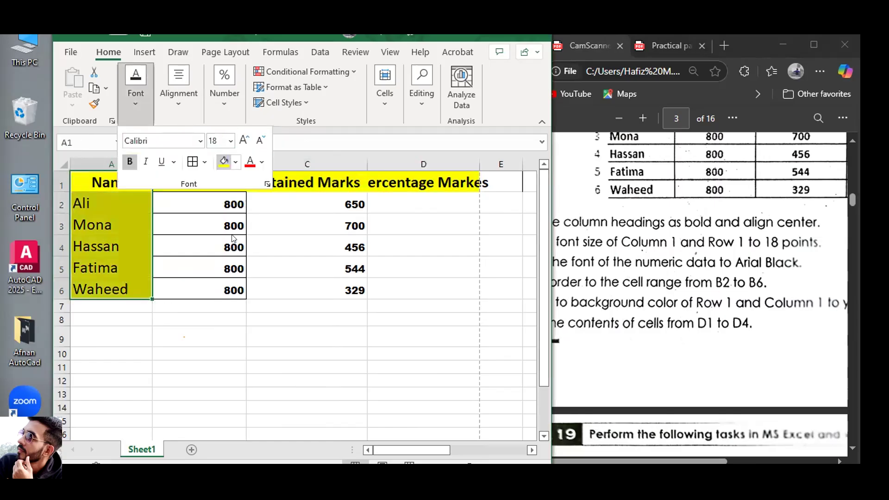
click(255, 366)
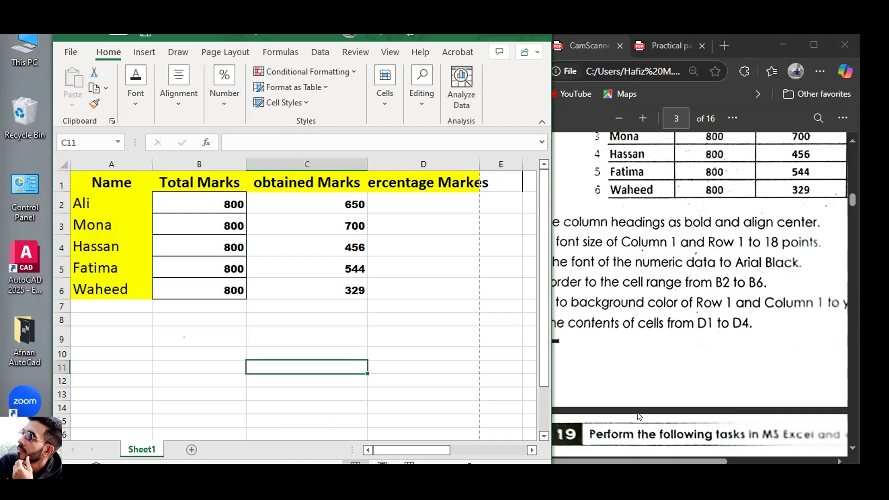
- Read the exercise's delete-contents task and identify its range by walking down cells D1 to D4
click(657, 444)
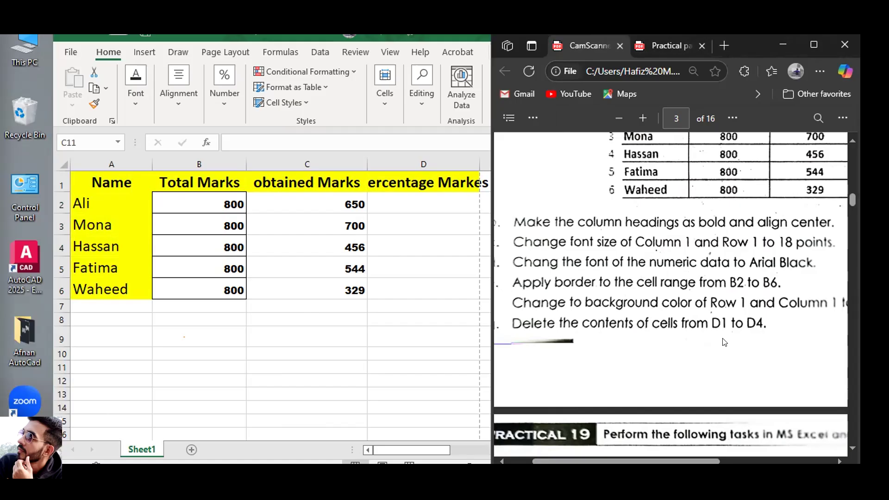
click(418, 156)
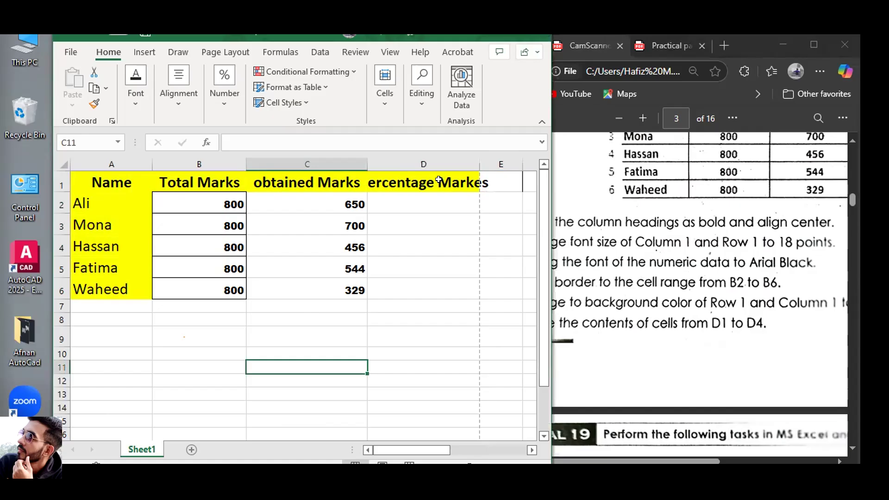
click(438, 182)
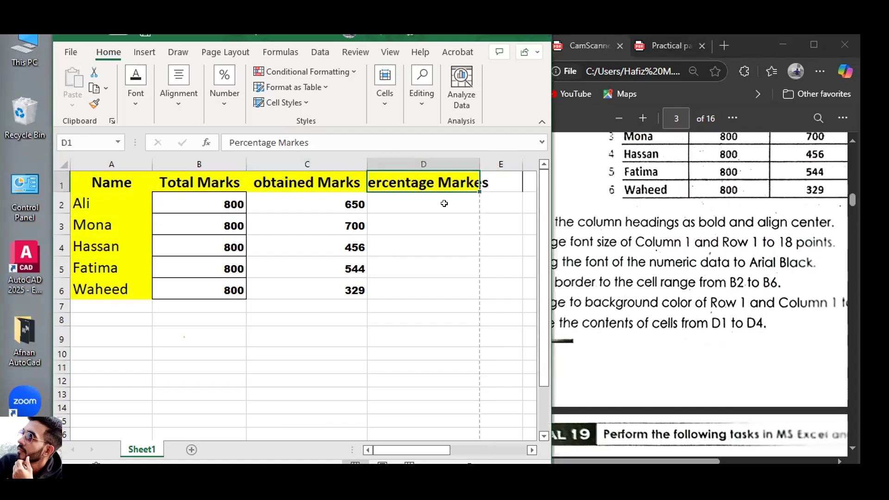
click(444, 200)
click(445, 225)
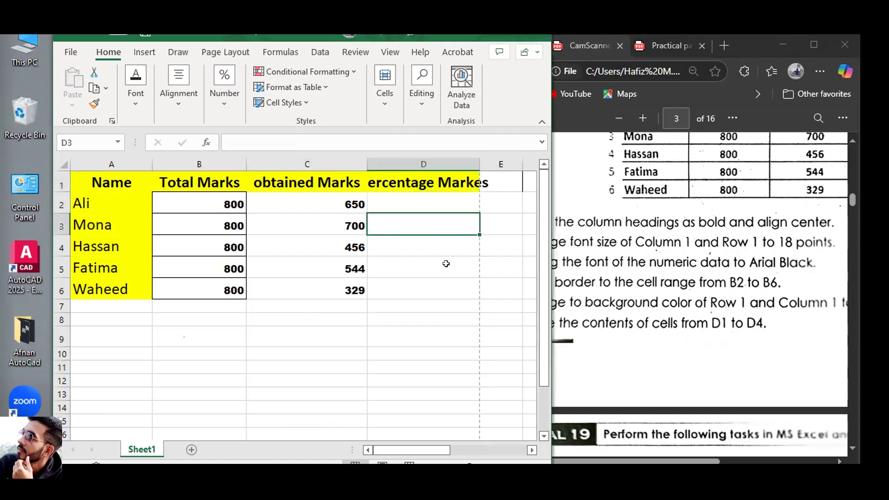
click(444, 246)
- Enter the sample values 562, 51.6513 and 56163 in cells D2, D3 and D4
click(437, 199)
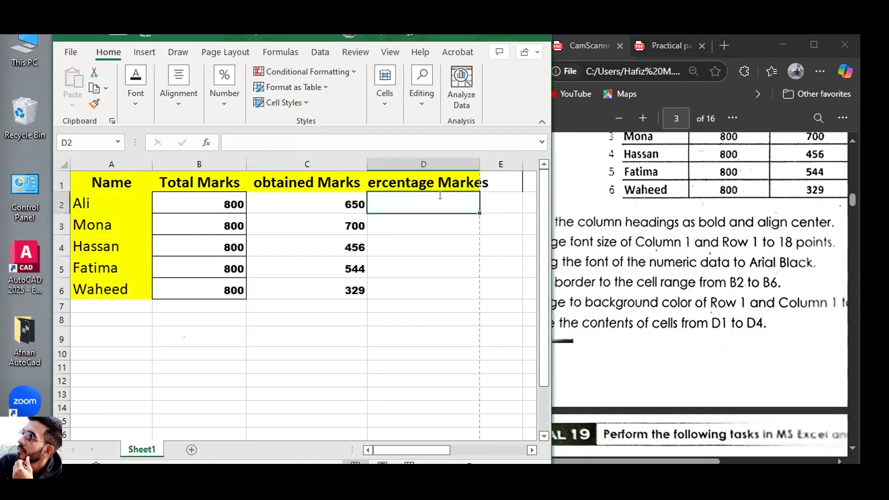
text(562)
key(Return)
text(51.6513)
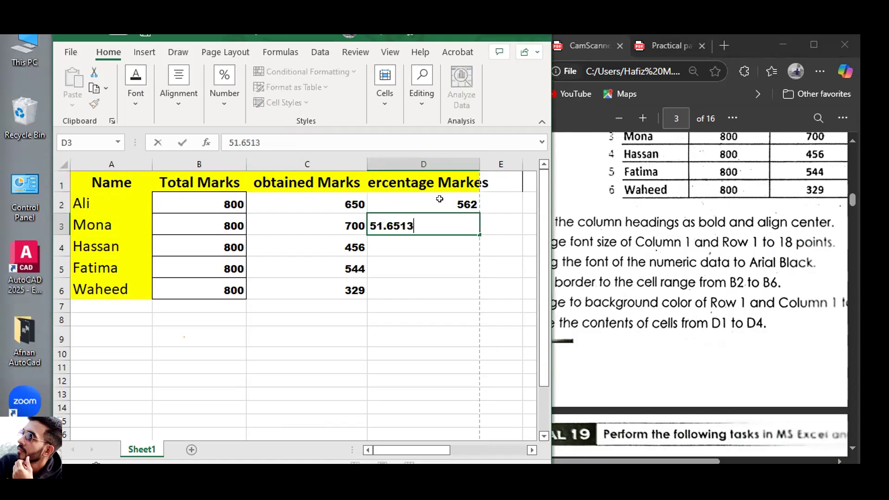
key(Return)
text(56163)
key(Return)
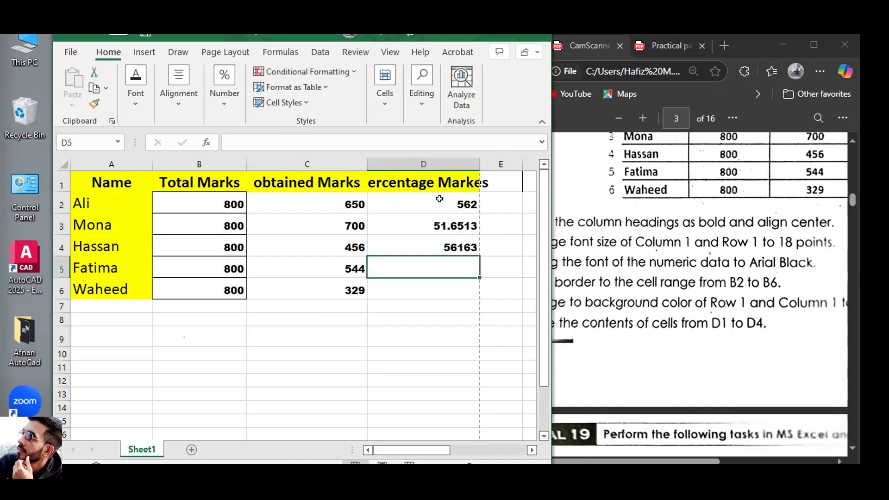
- Delete the contents of cells D1 to D4
drag(458, 183, 459, 243)
key(Delete)
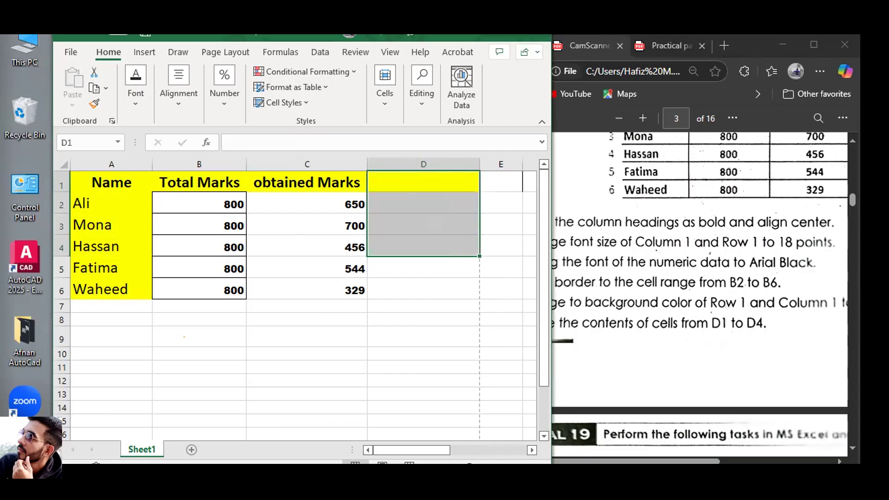
- Review the Practical 4 worksheet in the PDF and enter the heading Percentage in cell D1
click(693, 445)
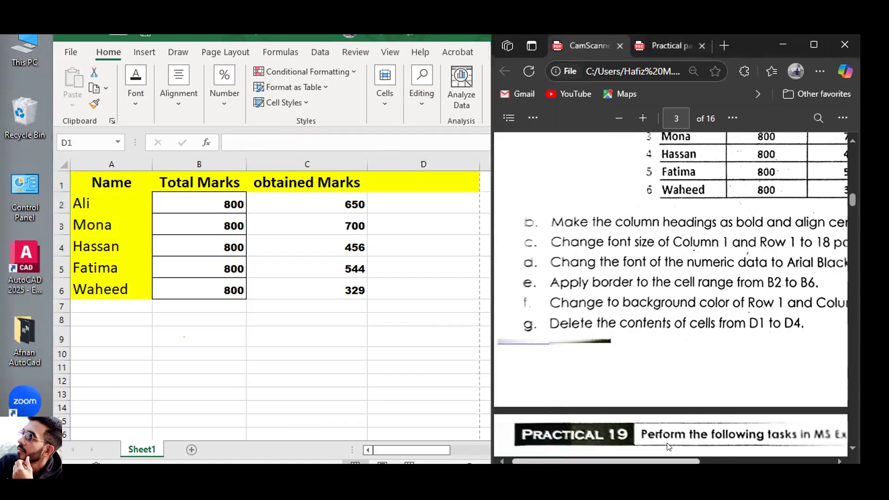
scroll(711, 355, down, 5)
scroll(714, 356, up, 6)
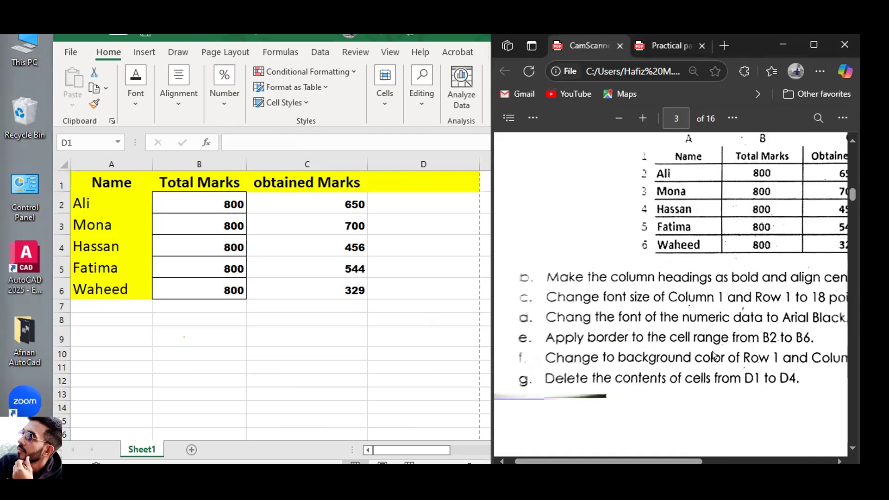
scroll(713, 355, up, 3)
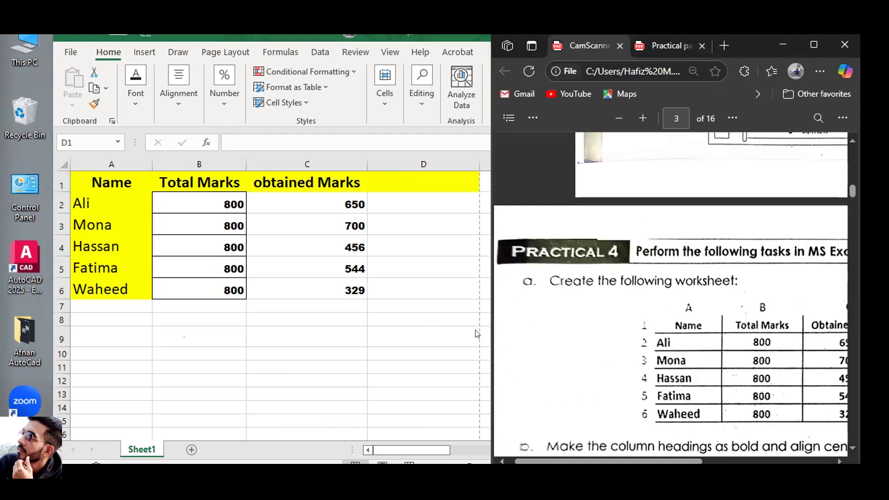
click(397, 180)
click(396, 179)
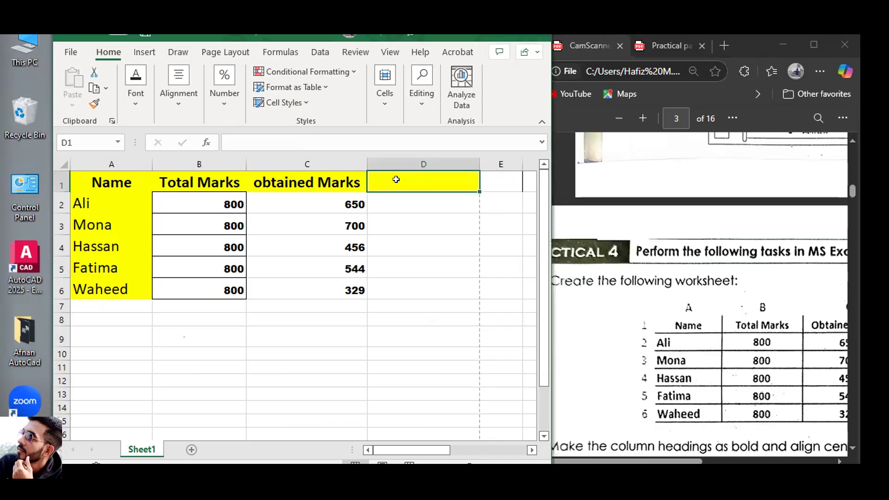
text(Percentage)
key(Return)
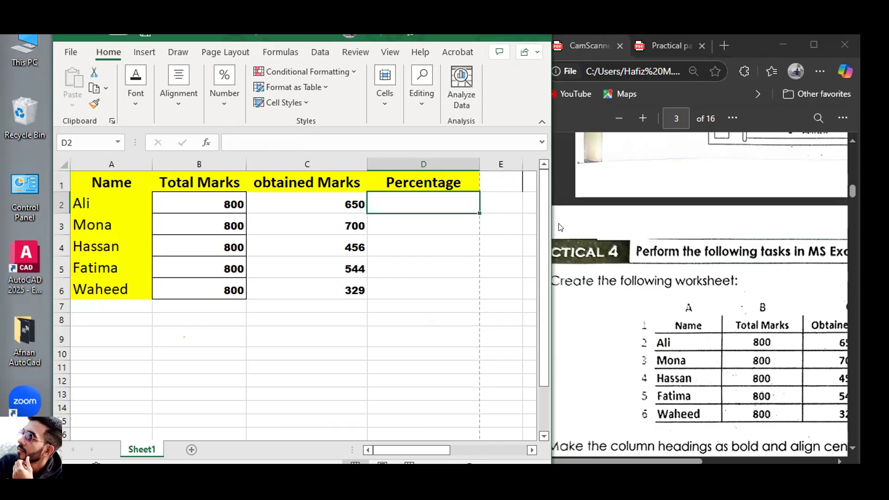
- Add a note row with the label Formula in cell J12 and "Always Begins with = Sign" in cell L12
scroll(389, 387, right, 5)
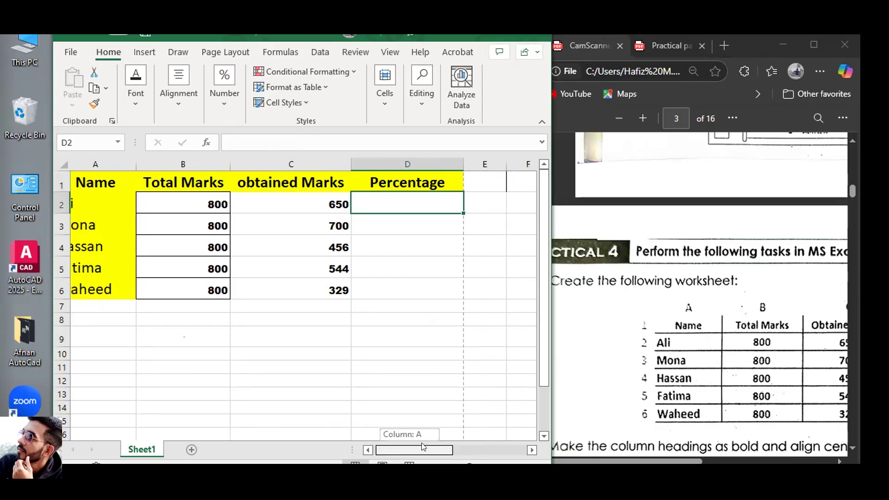
click(317, 376)
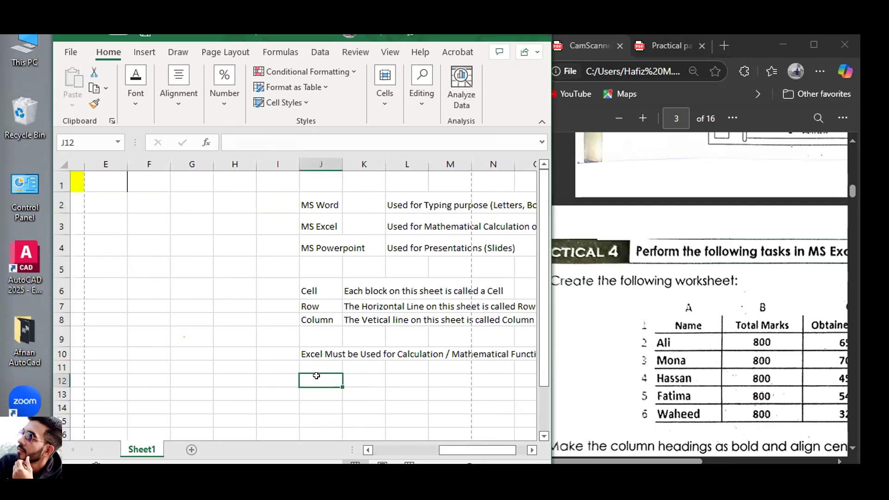
text(Formulas)
key(Tab)
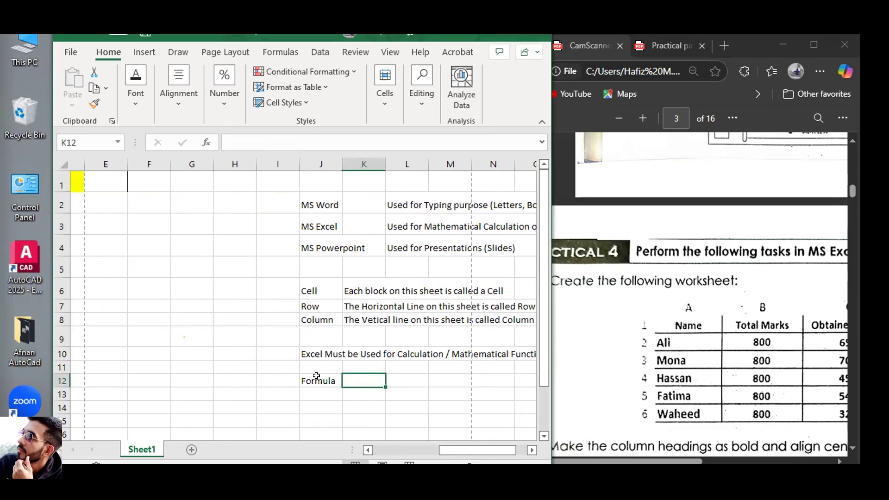
key(Tab)
text(Always Begins)
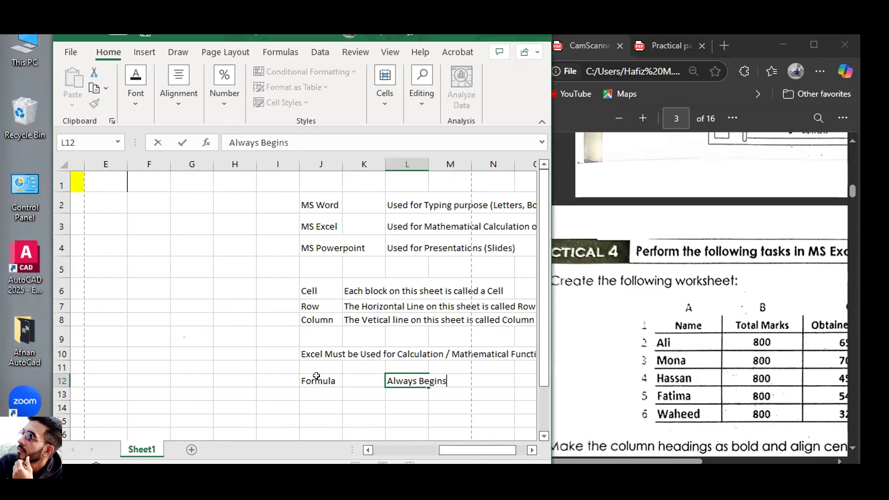
text( with = SIgn)
key(Left)
key(Left)
key(Right)
key(Right)
key(Right)
key(Right)
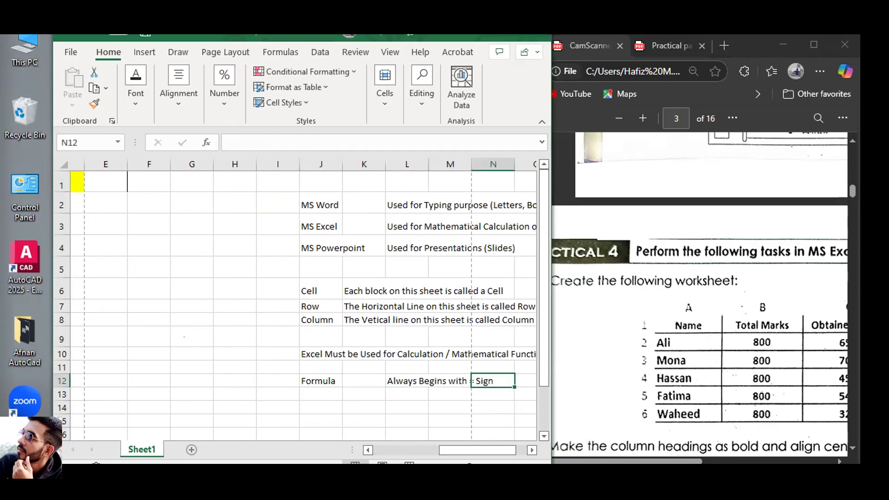
drag(486, 446, 421, 446)
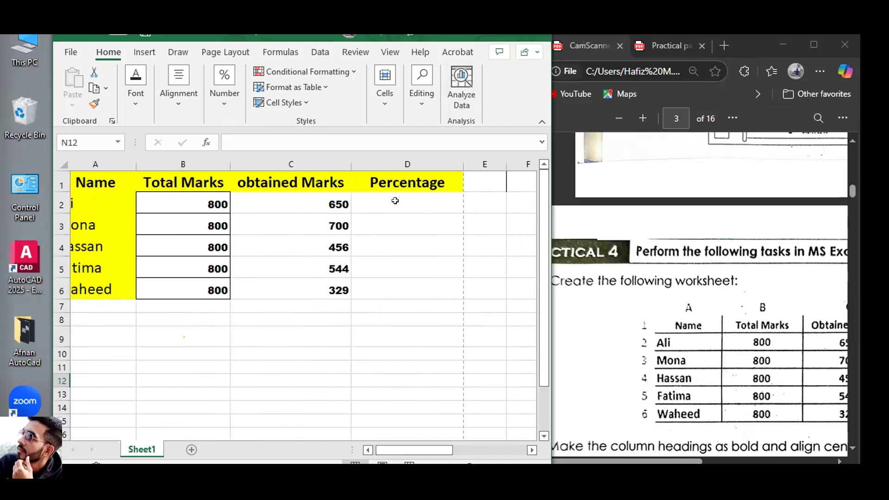
click(395, 200)
text(=)
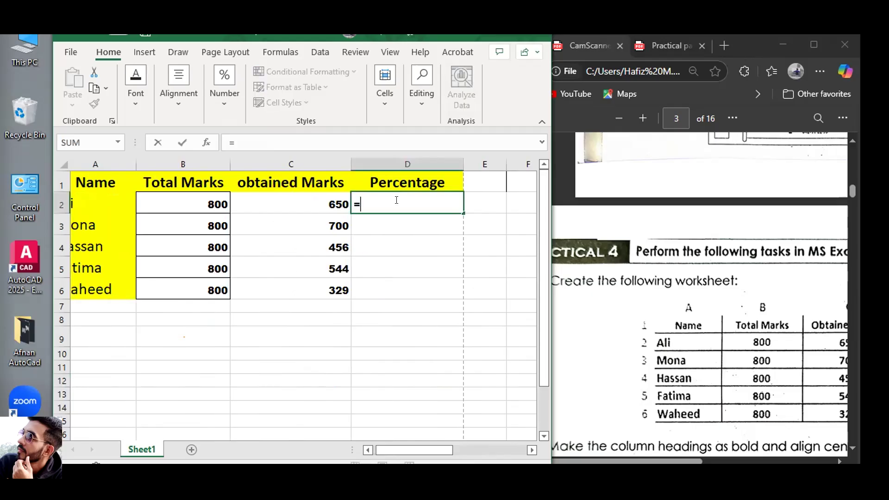
text(Obtained)
key(BackSpace)
key(BackSpace)
key(BackSpace)
key(BackSpace)
key(BackSpace)
key(BackSpace)
key(BackSpace)
key(BackSpace)
key(BackSpace)
- Enter the label Percentage Formula in cell A9 below the marks table
click(126, 339)
text(Percentage Formulas)
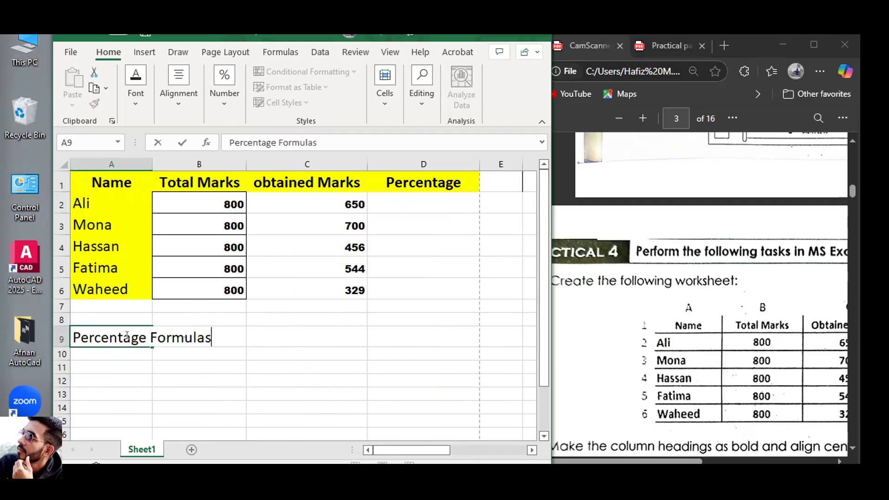
key(BackSpace)
key(Tab)
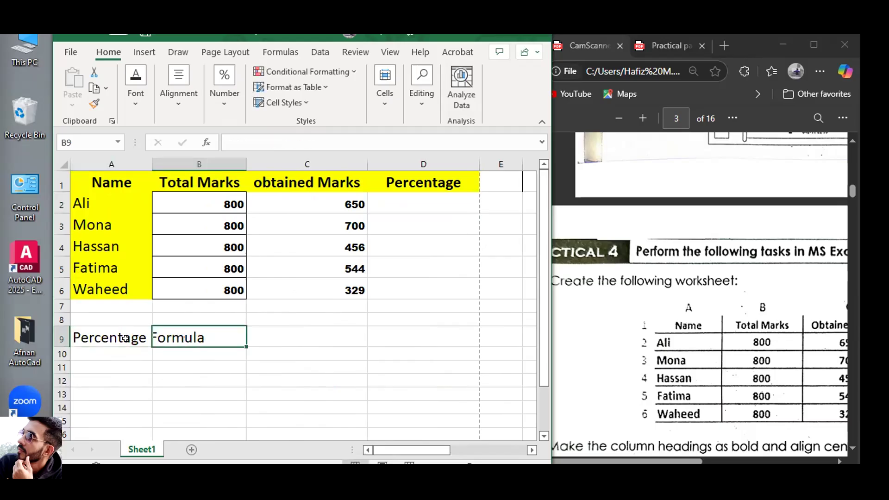
- Write the formula description "obtained Marks / Total Marks * 100" as text in cell C9
key(Tab)
text(=)
key(BackSpace)
text(Su)
key(BackSpace)
key(BackSpace)
text(obtained Marks)
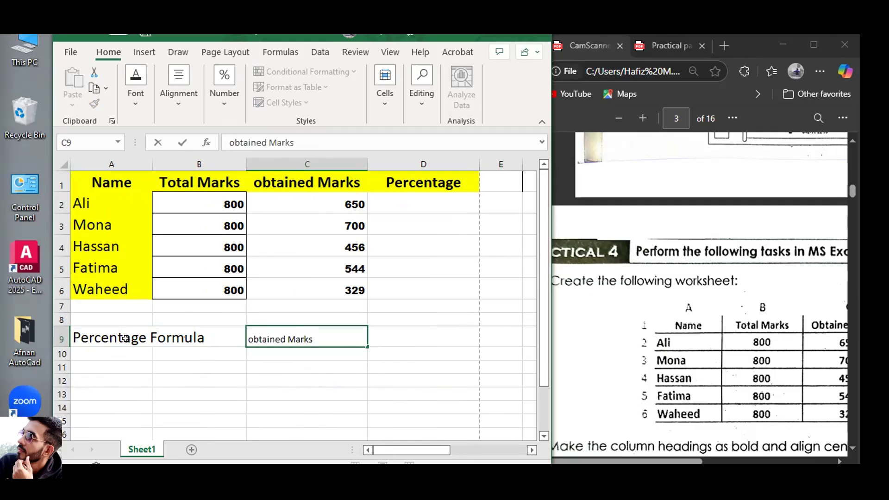
text( / Total Mar)
text(ks )
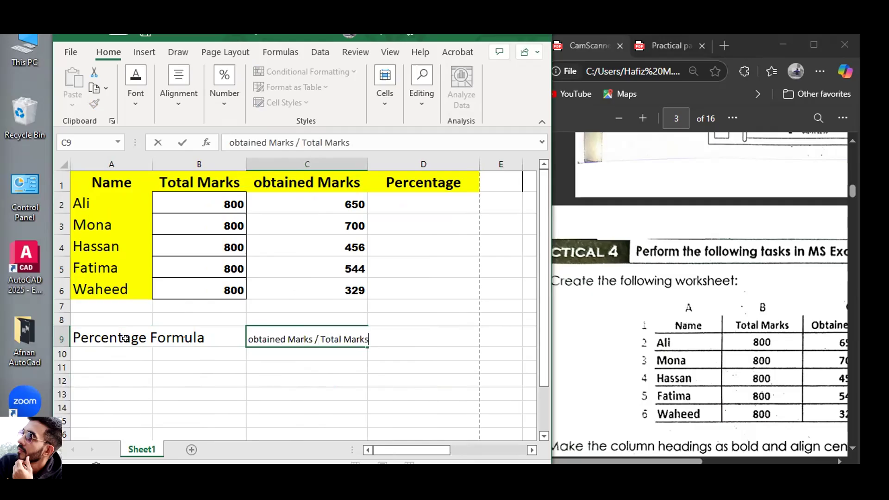
text(* 100)
key(Left)
key(Right)
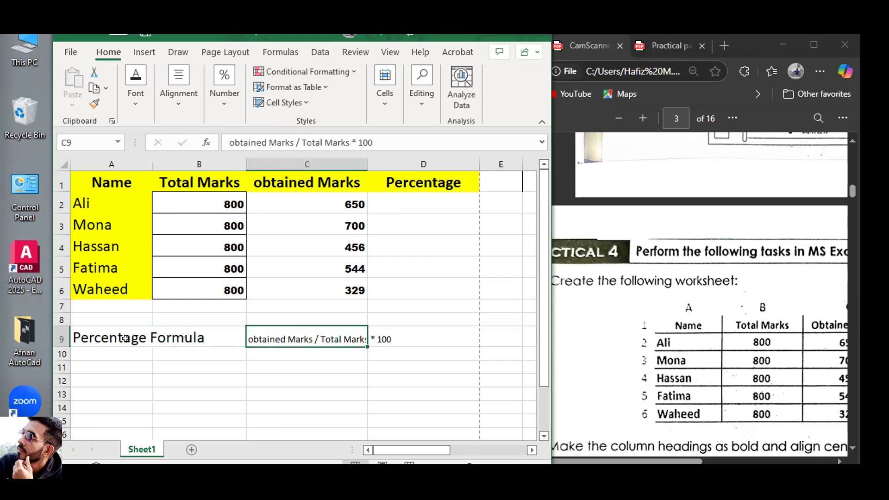
- Enclose the division in C9's formula text in parentheses so it reads "(obtained Marks / Total Marks) * 100"
double_click(256, 329)
click(247, 337)
text(()
key(Right)
key(Right)
key(Right)
key(Right)
text())
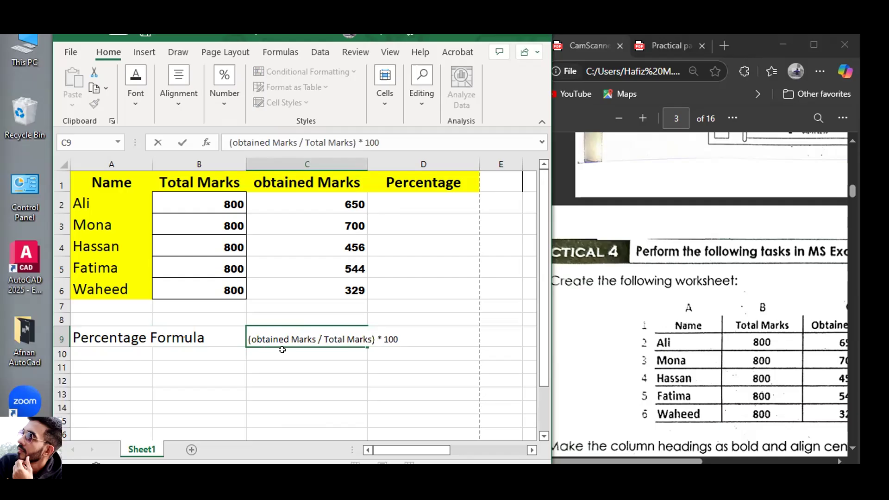
click(317, 395)
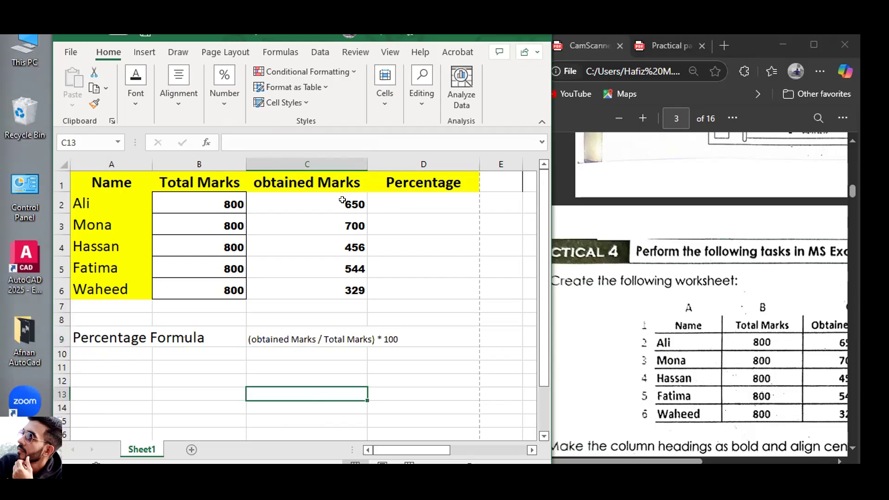
- Calculate Ali's percentage in cell D2 with the formula =(C2/B2)*100
click(417, 201)
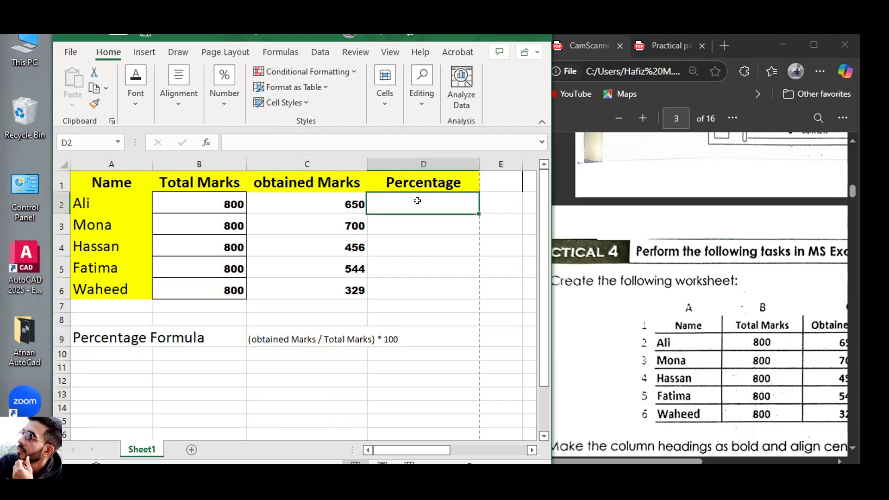
text(=)
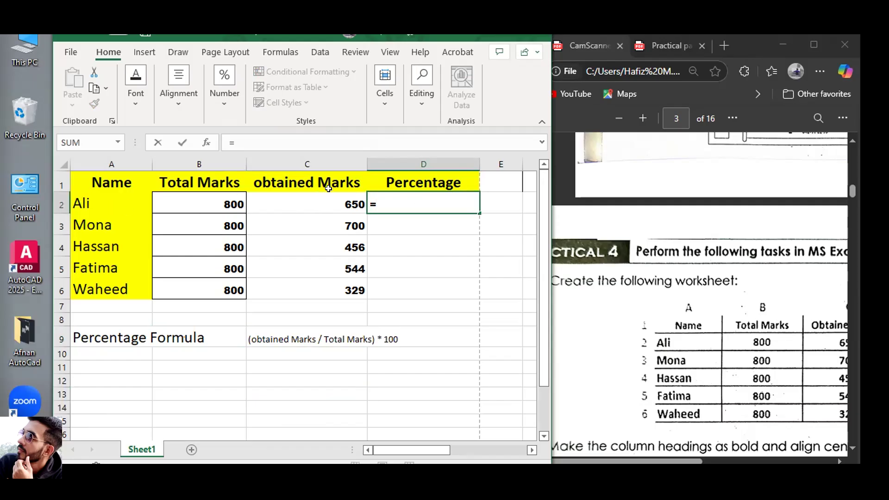
click(327, 205)
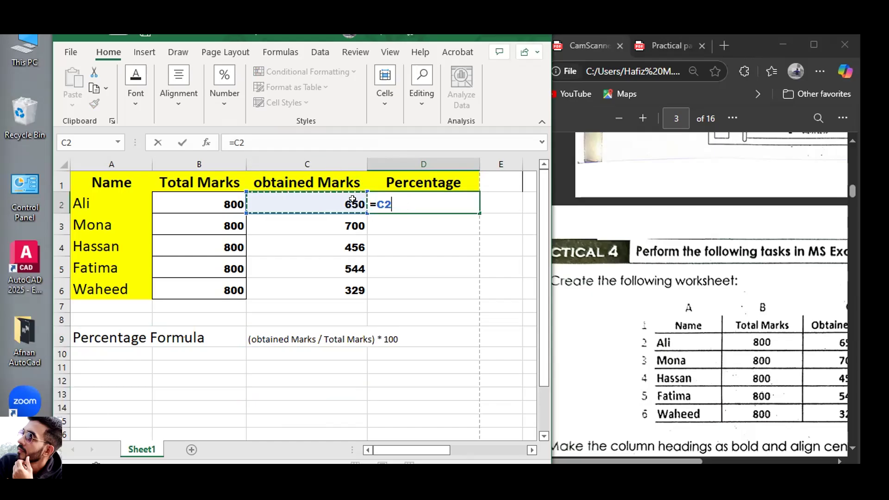
click(374, 203)
text((C2)
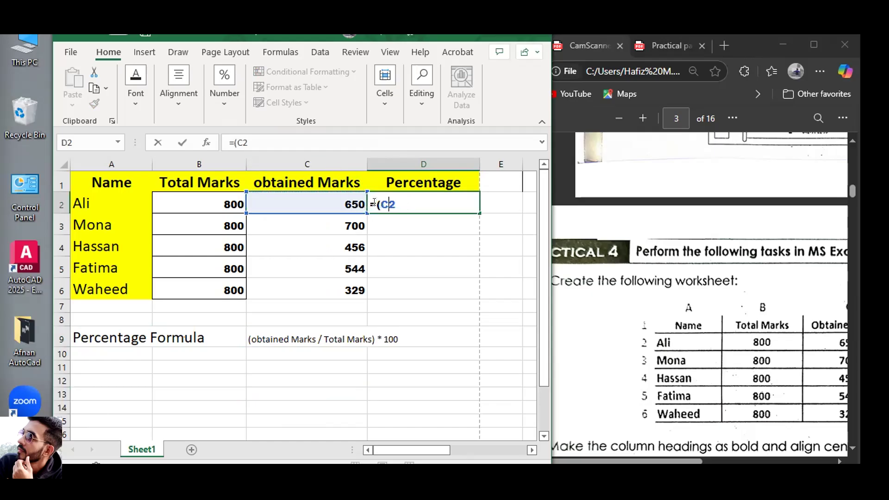
text(/)
click(201, 206)
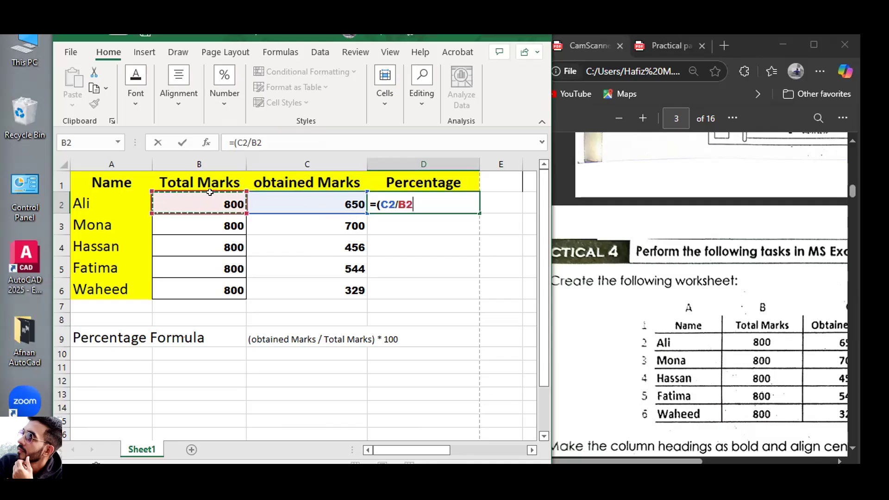
text())
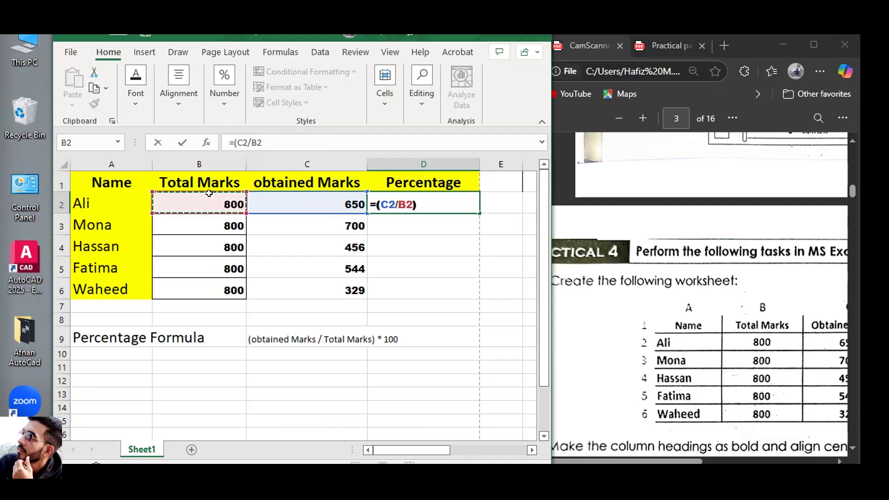
text(*100)
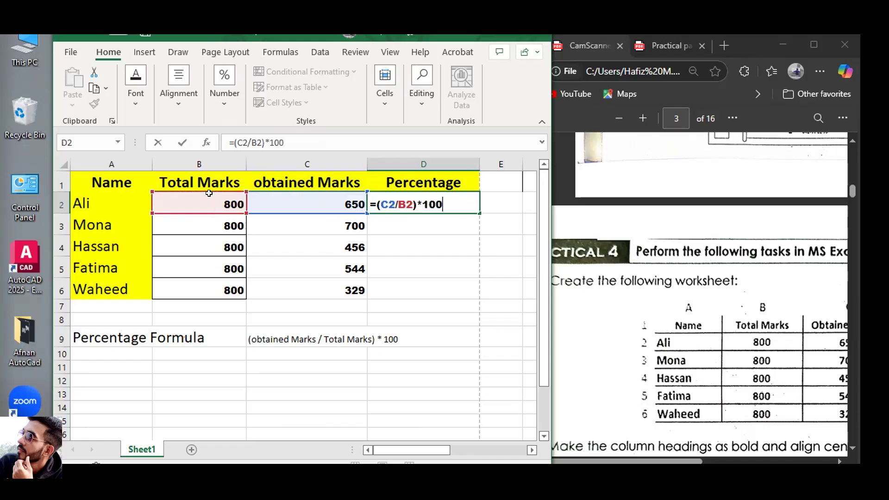
key(Return)
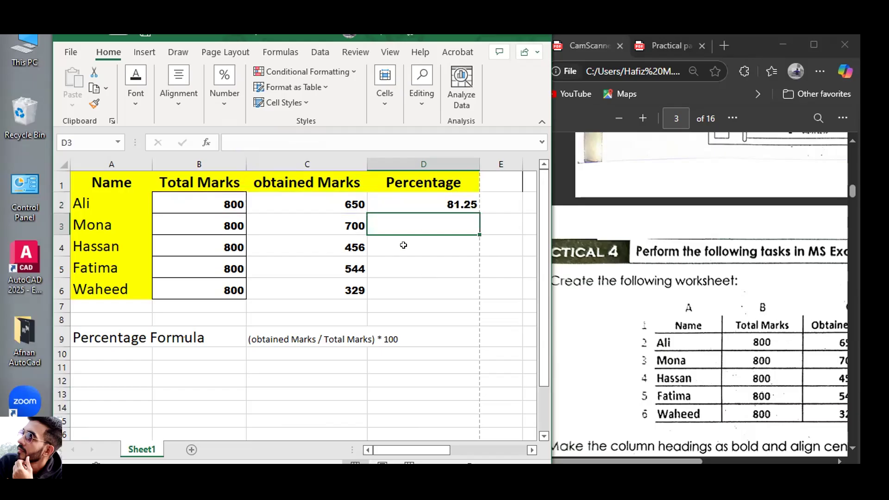
- Calculate Mona's percentage in cell D3 with the formula =C3/B3*100
text(=)
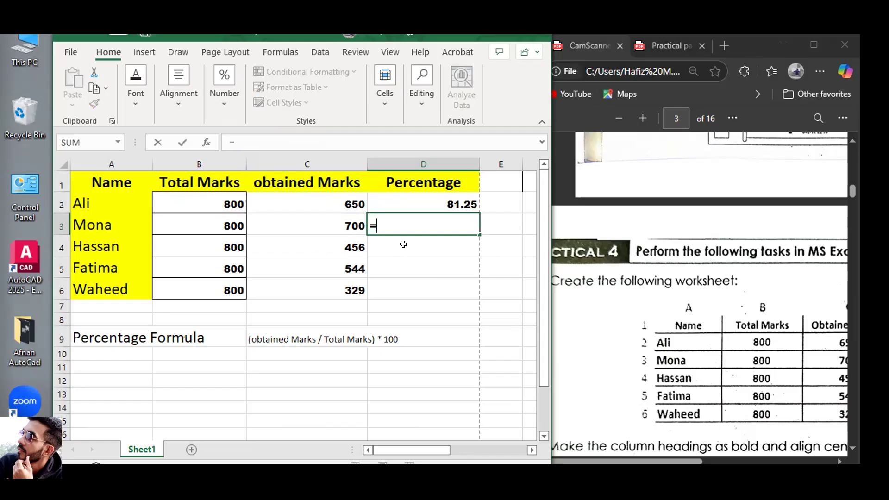
click(349, 226)
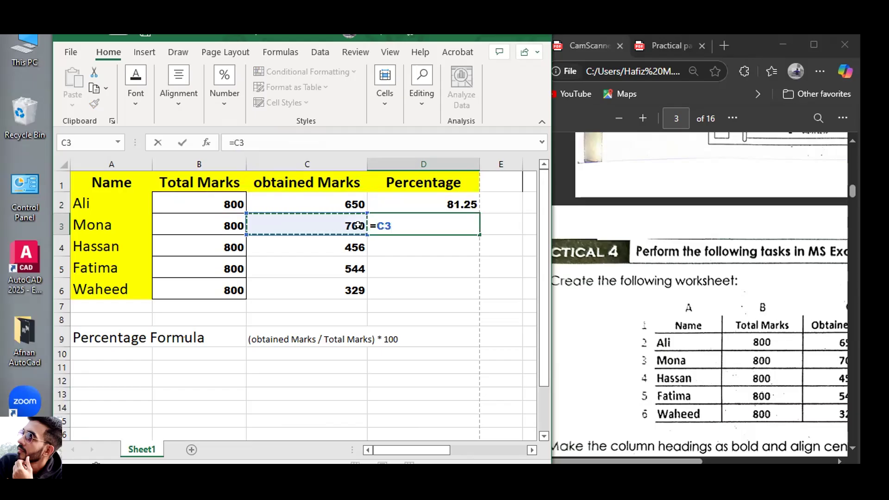
text(/)
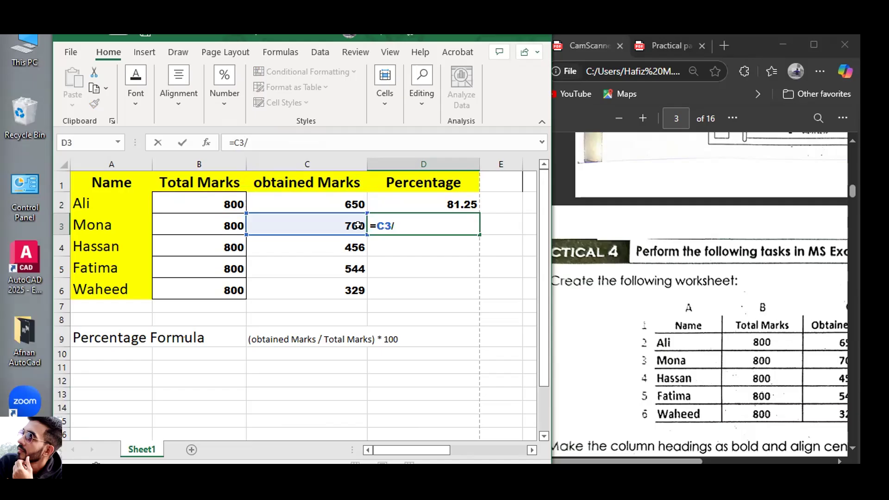
click(232, 225)
text(*100)
key(Return)
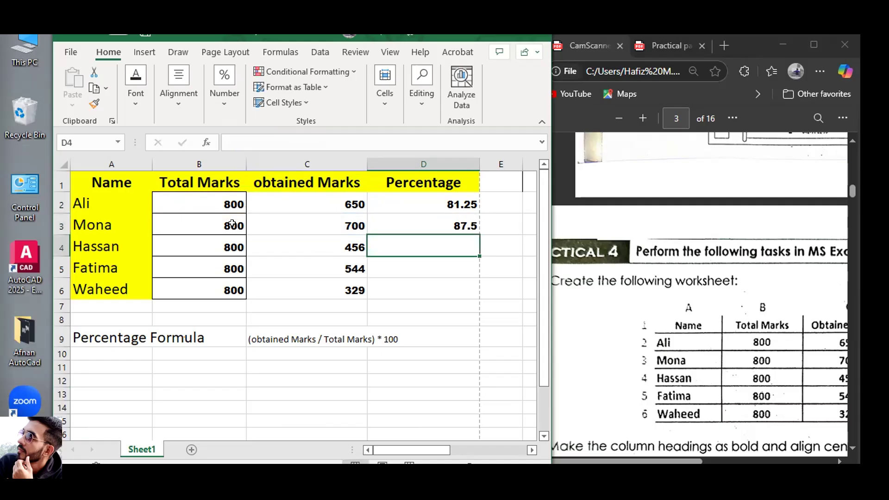
- Widen the worksheet window and fill the percentage formula from D3 down to D6
click(419, 223)
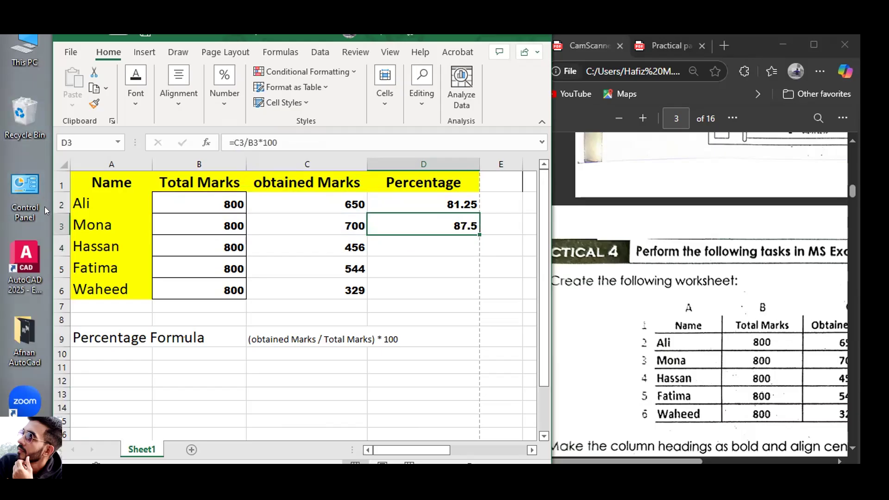
drag(49, 204, 0, 203)
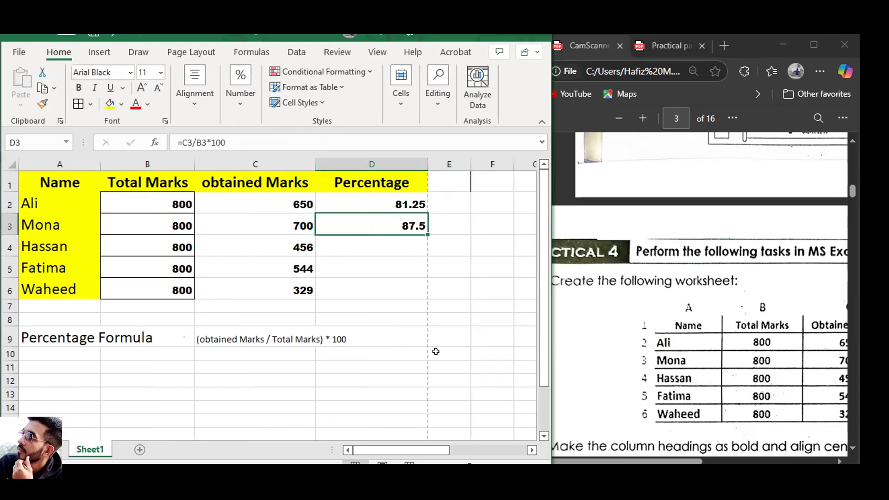
click(435, 353)
click(381, 220)
drag(425, 234, 417, 288)
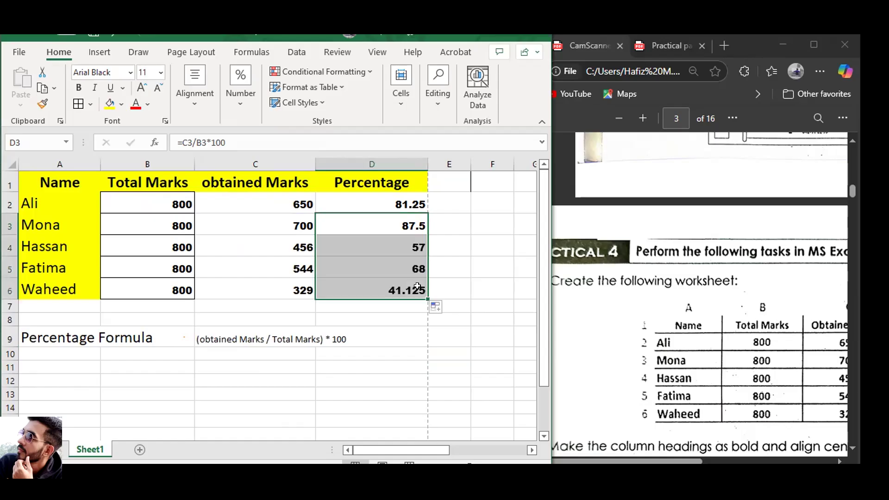
click(459, 277)
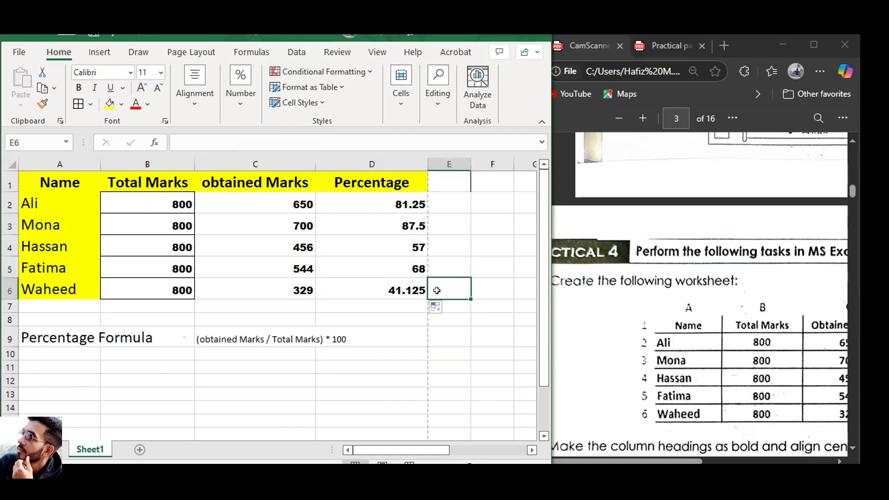
- Examine the formulas behind the percentages in D2 and D3, temporarily circling the one in D2
click(406, 205)
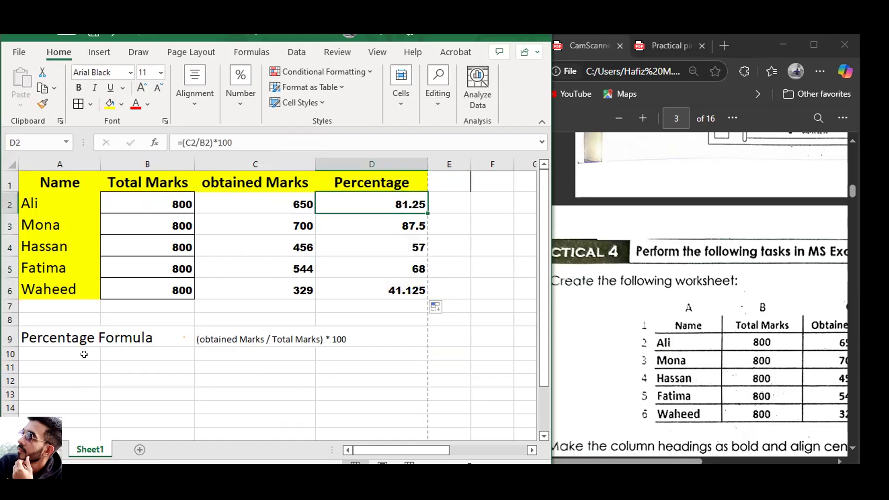
mouse_move(198, 124)
mouse_down()
mouse_move(176, 135)
mouse_move(233, 121)
mouse_move(173, 108)
mouse_up()
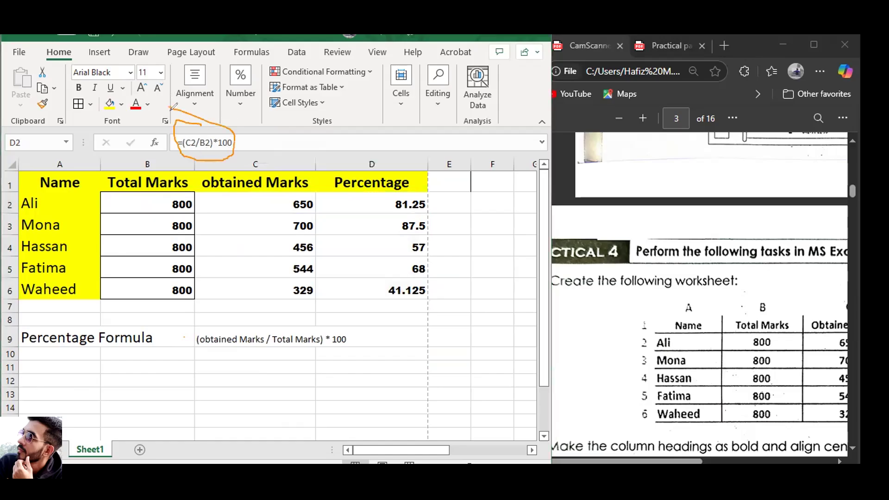
mouse_move(29, 130)
mouse_down()
mouse_move(47, 136)
mouse_move(42, 151)
mouse_move(40, 136)
mouse_up()
key(Escape)
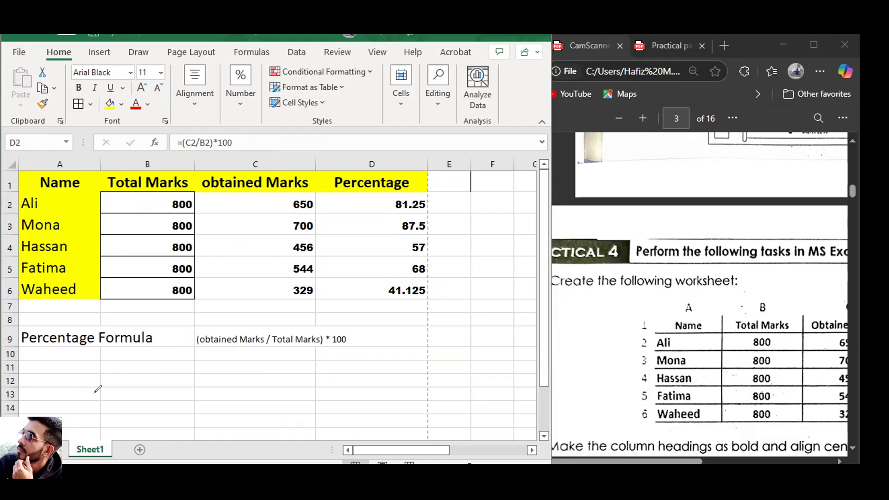
click(390, 203)
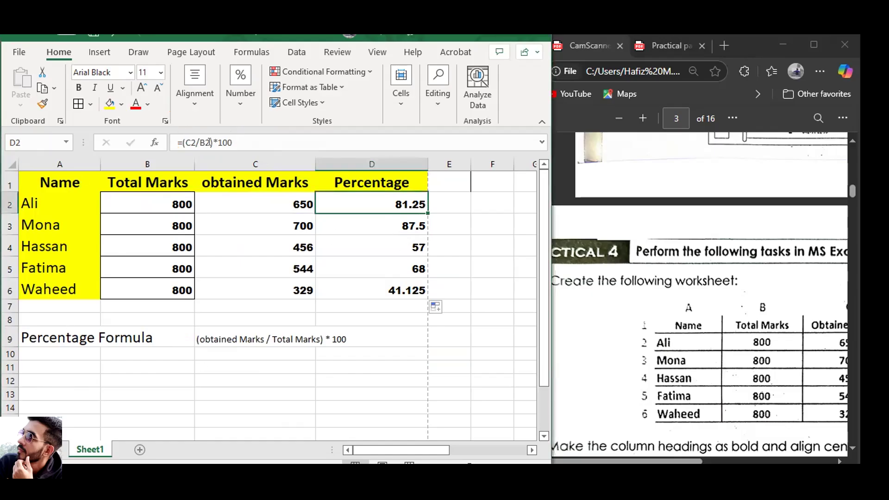
click(395, 225)
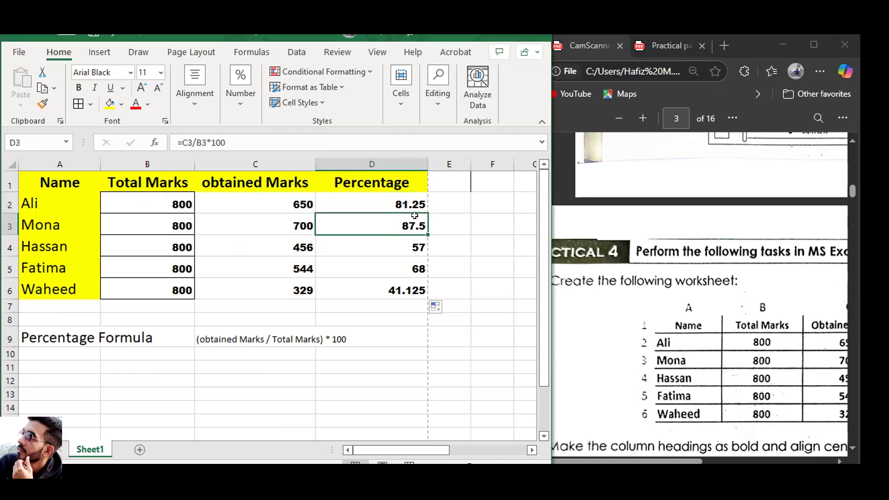
- Examine the percentage formulas in cells D4, D5 and D6
click(417, 243)
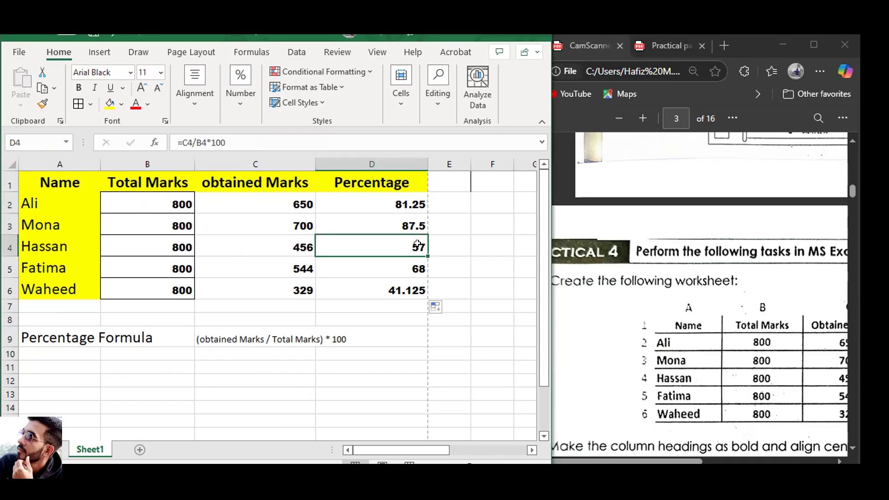
click(414, 259)
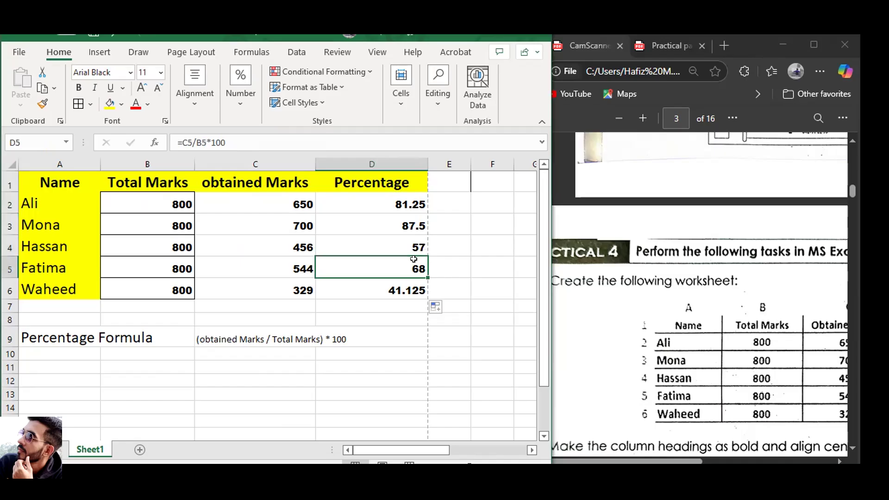
key(Down)
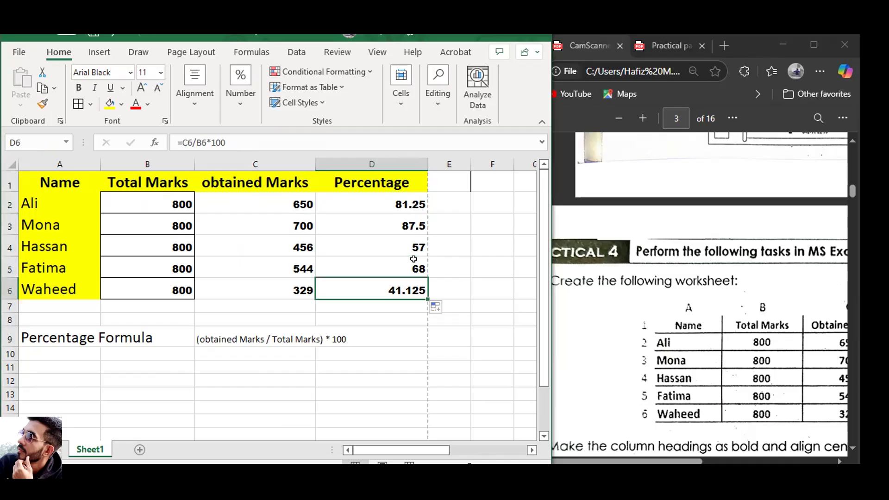
- Try to fill the percentage formula from D6 down to D14, and undo the fill
drag(422, 302, 418, 412)
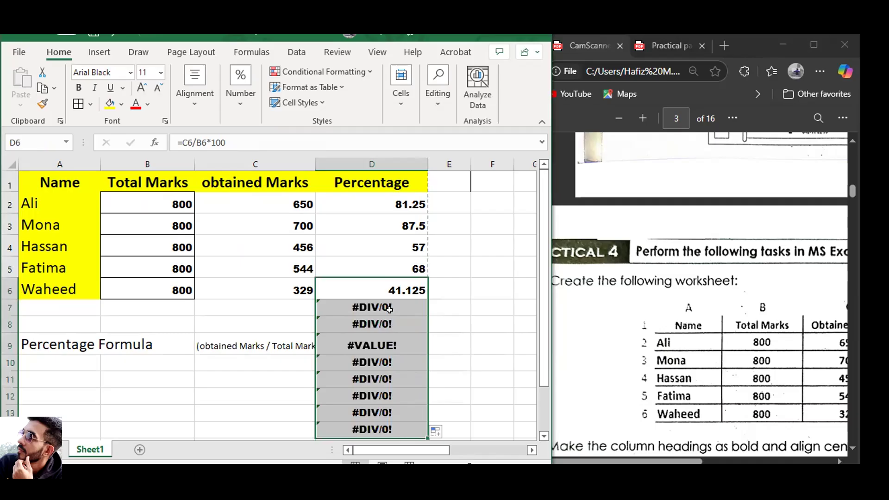
key(ctrl+z)
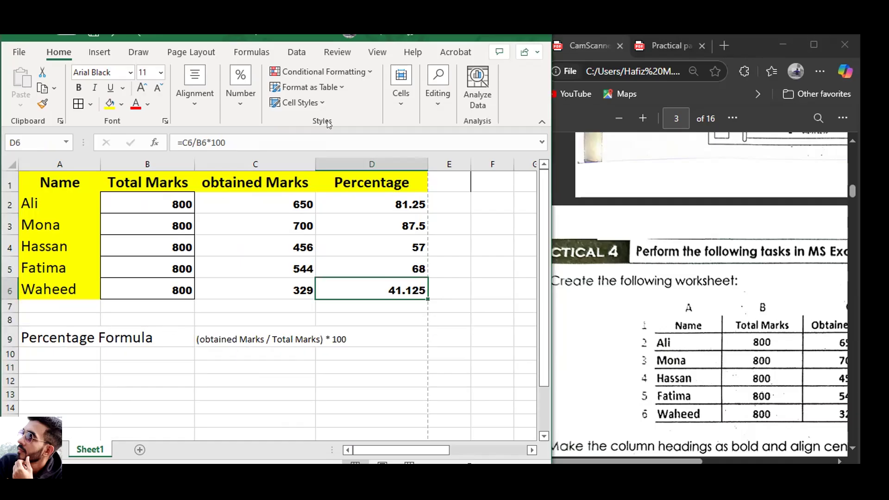
click(461, 355)
- Compare the calculated percentages with the Practical 4 table in the PDF and review the percentage formula note in row 9
click(391, 201)
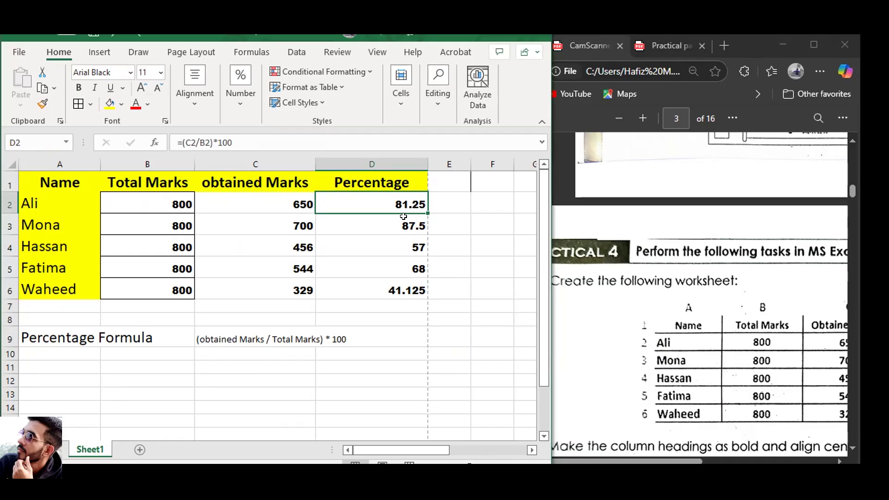
click(456, 290)
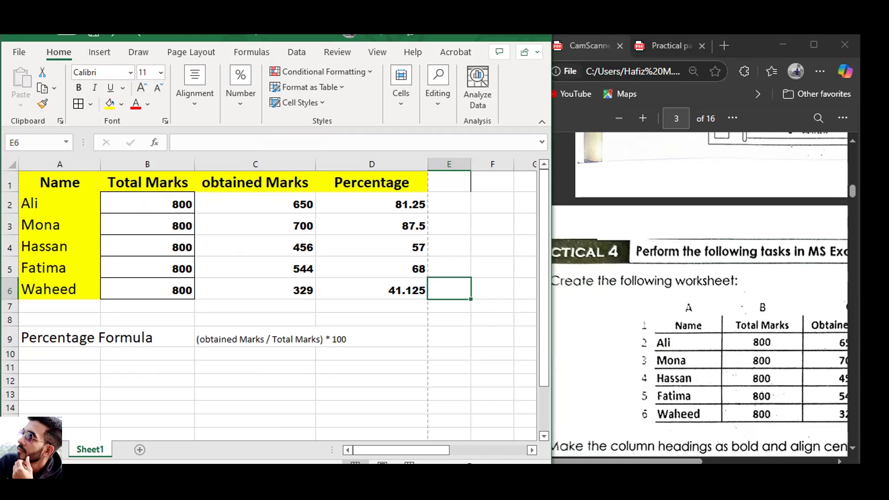
click(562, 340)
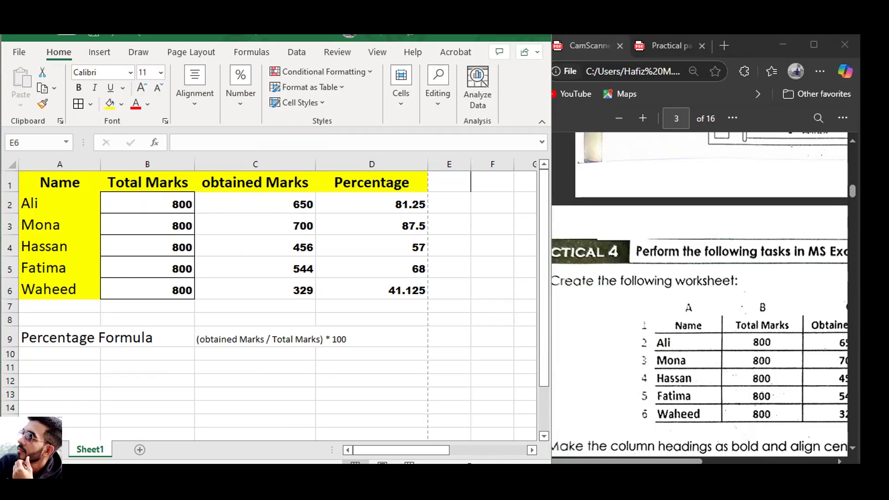
click(684, 447)
scroll(689, 447, right, 2)
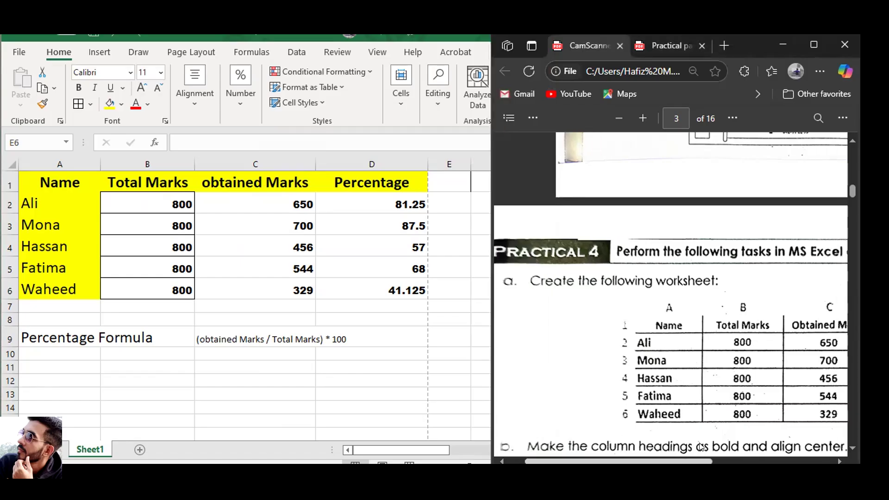
scroll(703, 447, right, 6)
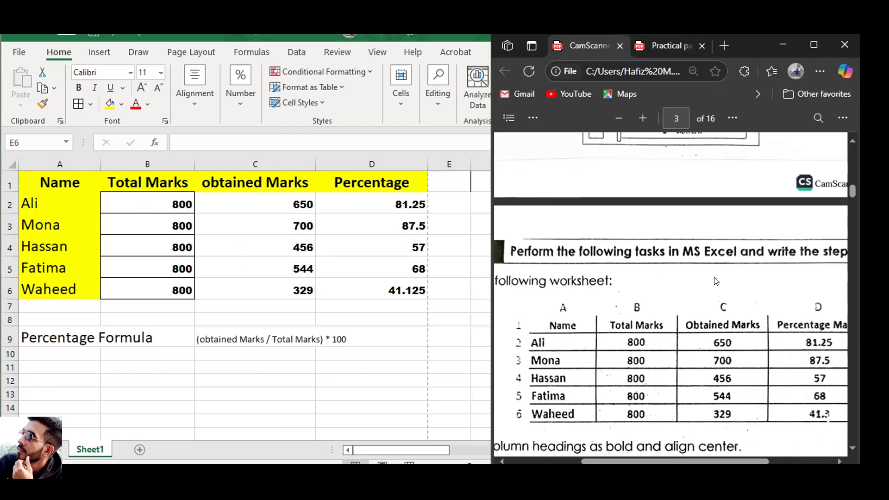
click(258, 406)
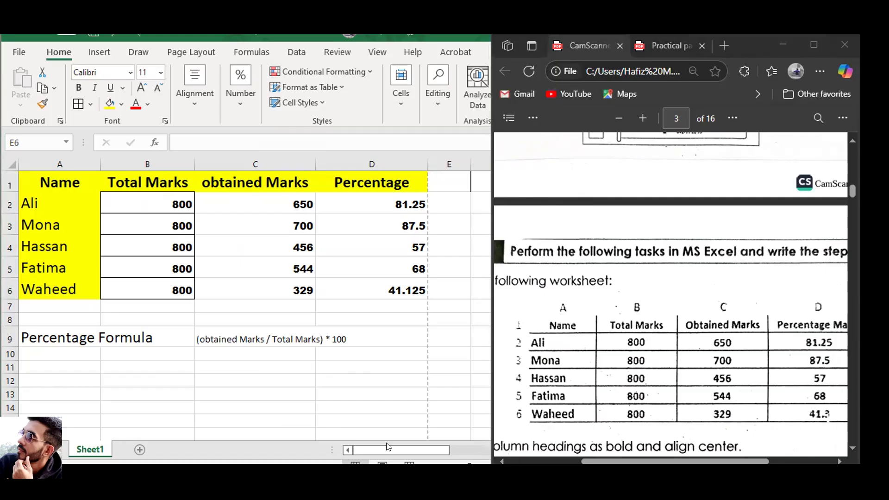
drag(415, 443, 433, 440)
drag(40, 332, 407, 338)
click(439, 394)
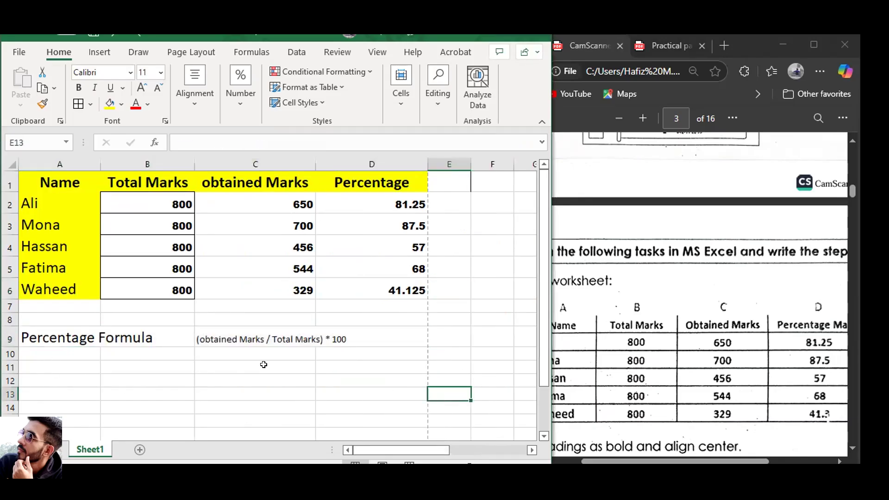
- Apply all borders to the range J12:Q23 around the formula notes
drag(422, 446, 486, 447)
scroll(478, 421, down, 5)
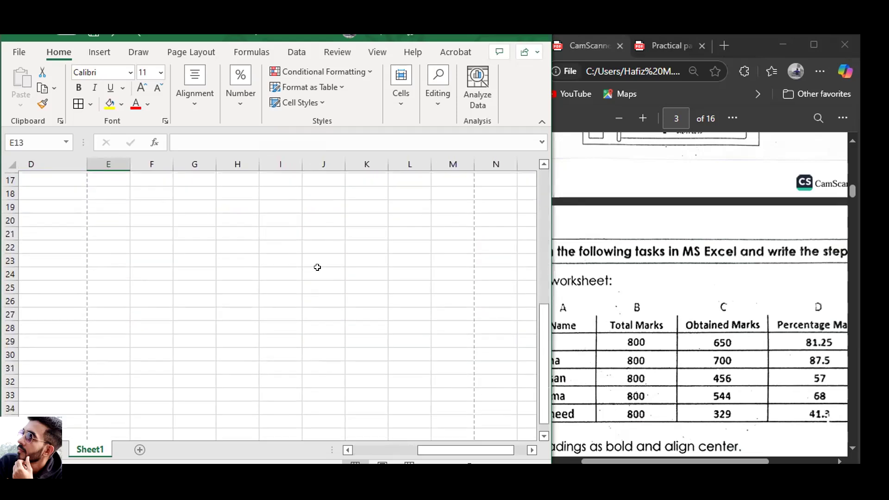
scroll(317, 267, up, 3)
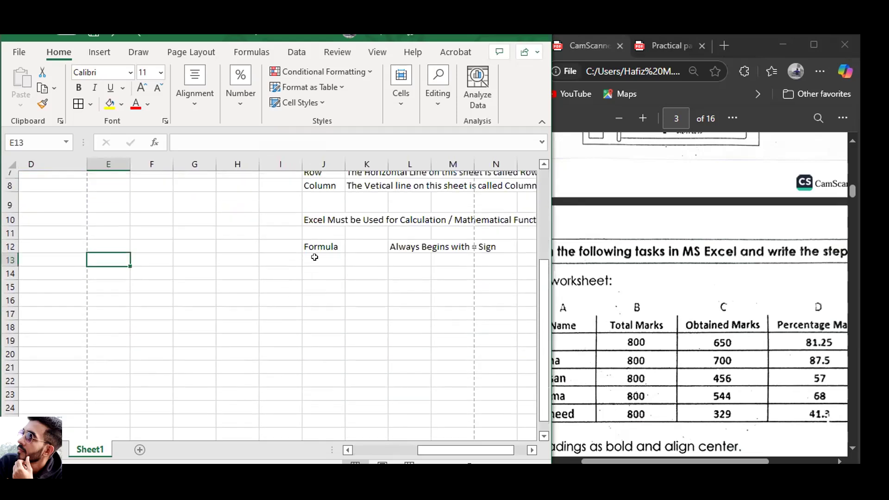
drag(307, 242, 383, 389)
click(74, 103)
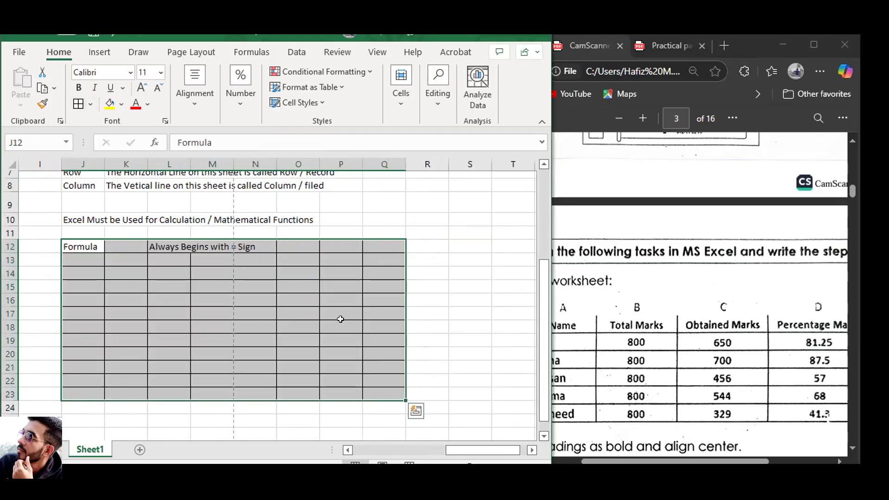
click(435, 327)
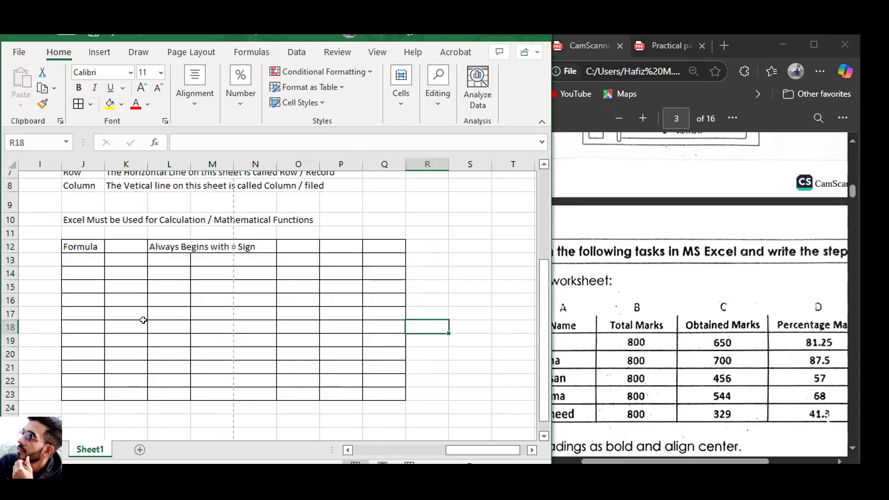
- Enter the label Percentage in cell J14 of the bordered formula notes
click(74, 271)
text(Pe)
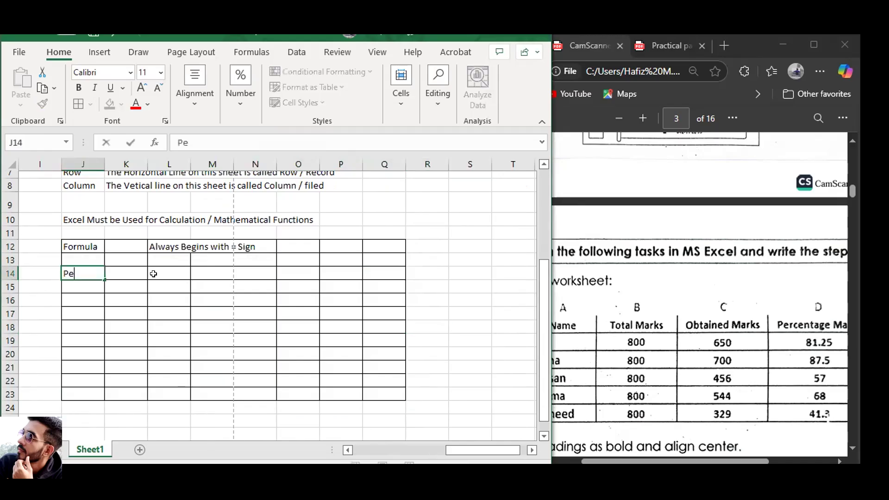
text(rcentage)
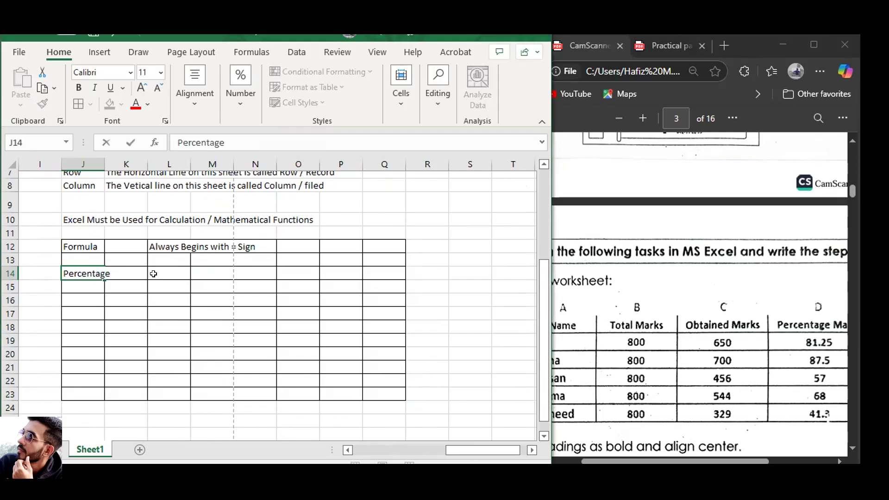
key(Tab)
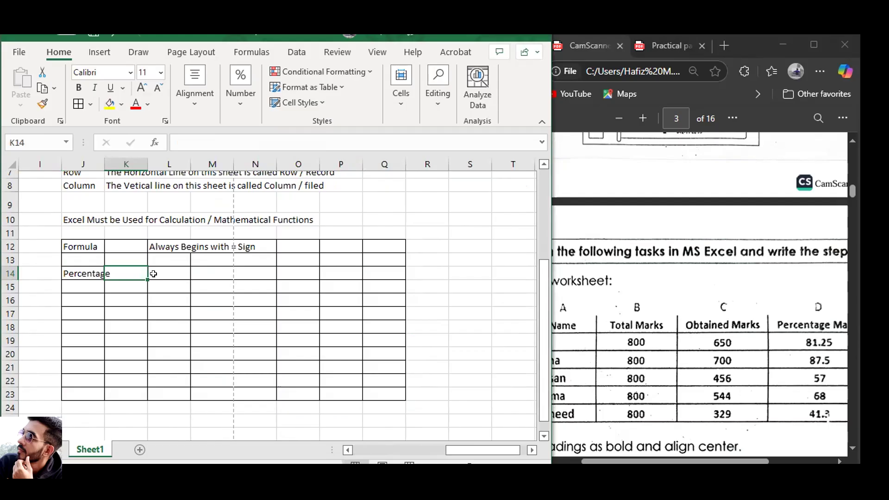
- Enter =Obtained markes / Total Marks *100 in cell K14 and widen column J to fit the Percentage label
text(=O)
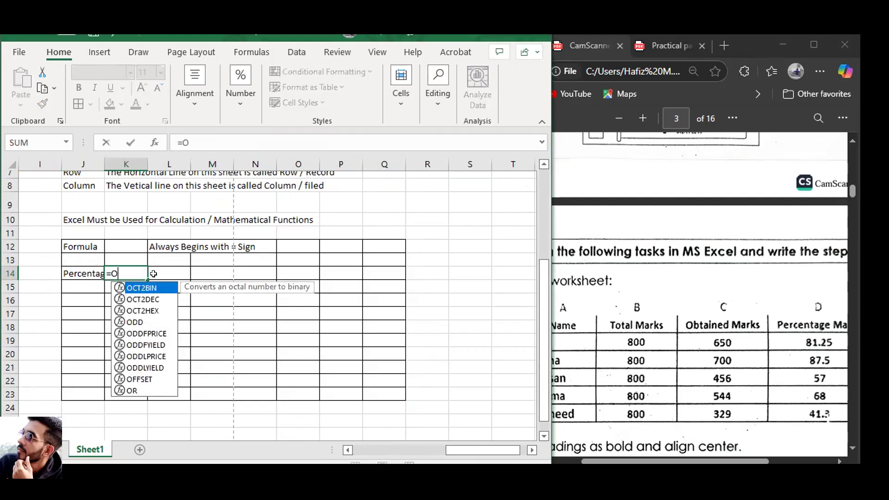
text(btained markes)
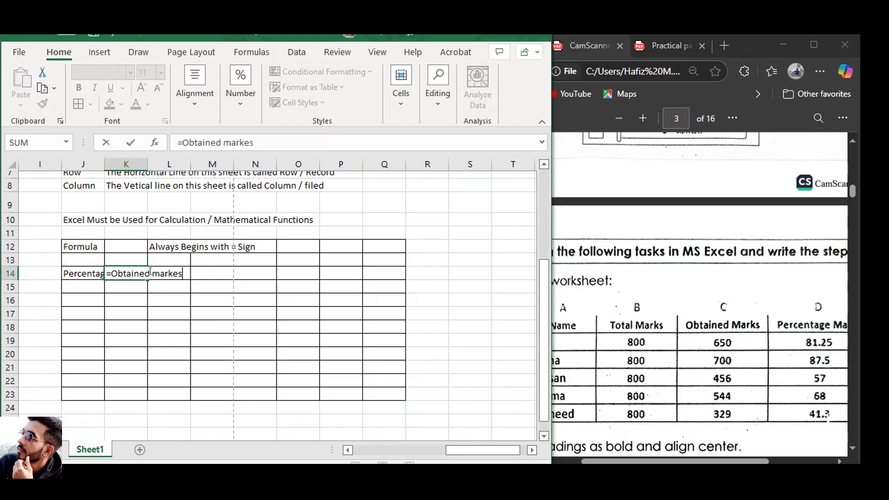
text( / Total Mat)
key(BackSpace)
text(rks)
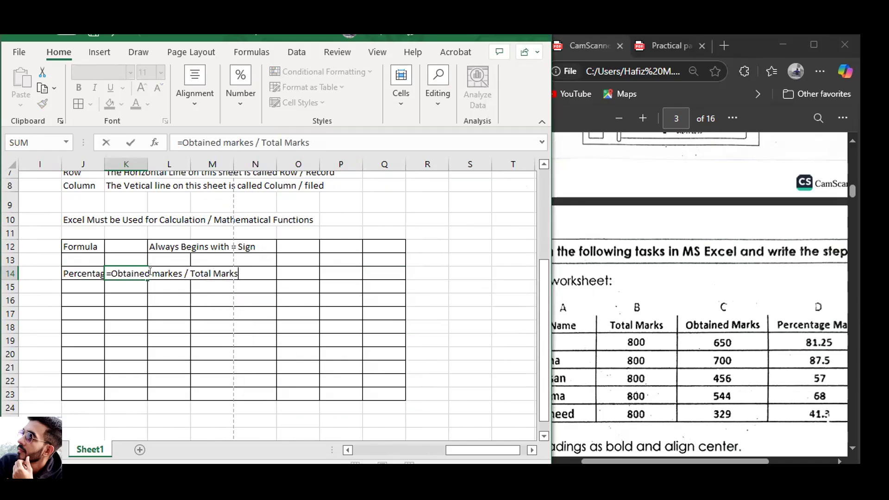
text( *100)
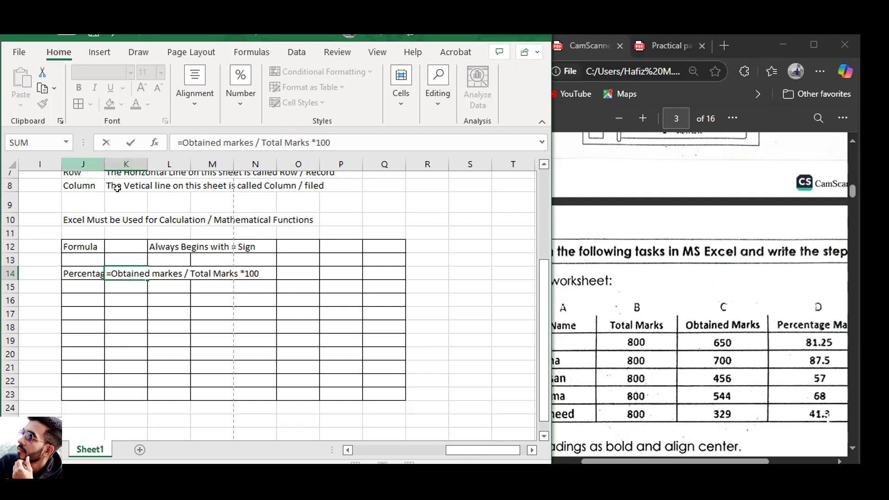
key(Up)
drag(100, 161, 118, 161)
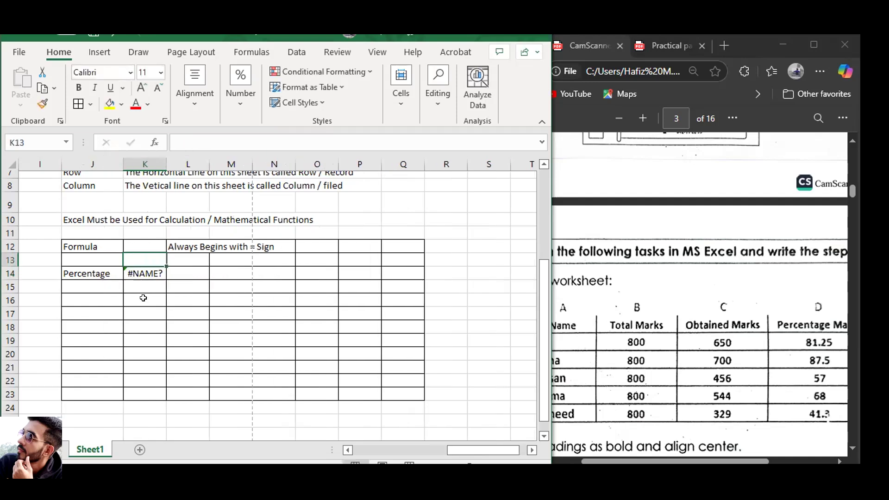
- Remove the leading equals sign from K14 to store the percentage formula as plain text
click(148, 271)
click(178, 143)
key(Delete)
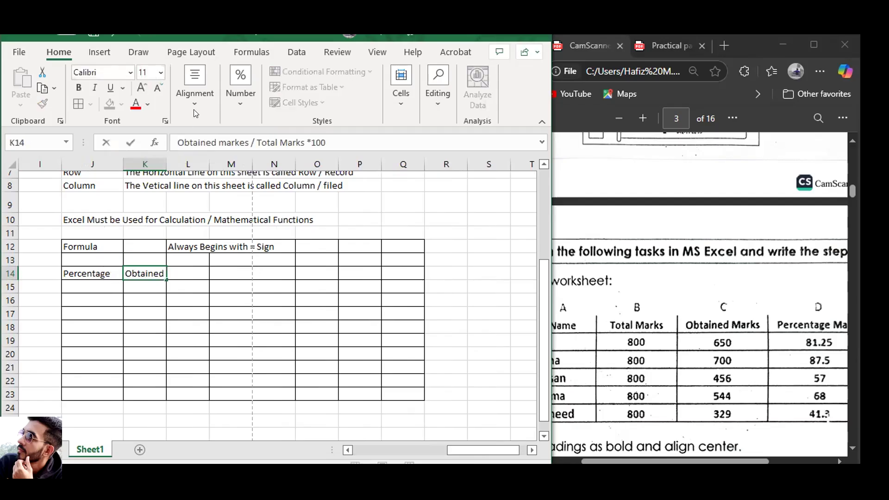
click(365, 297)
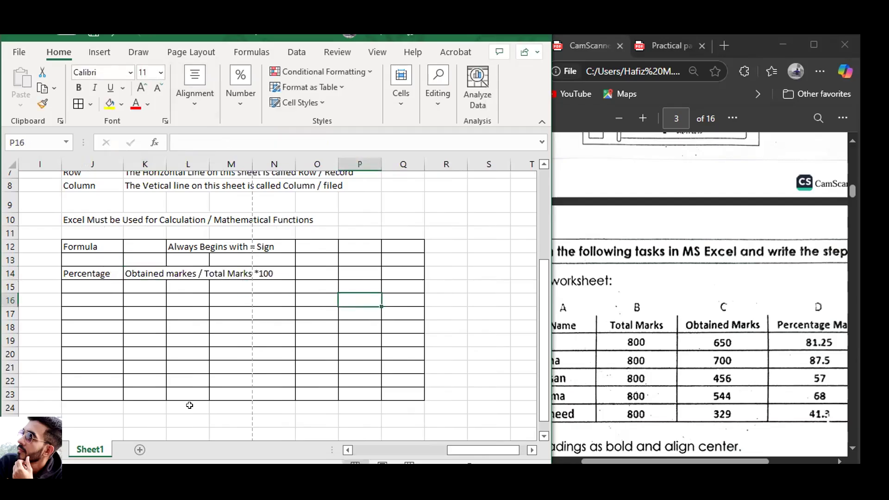
- Try widening column M in the formula notes, and undo the width change
click(284, 331)
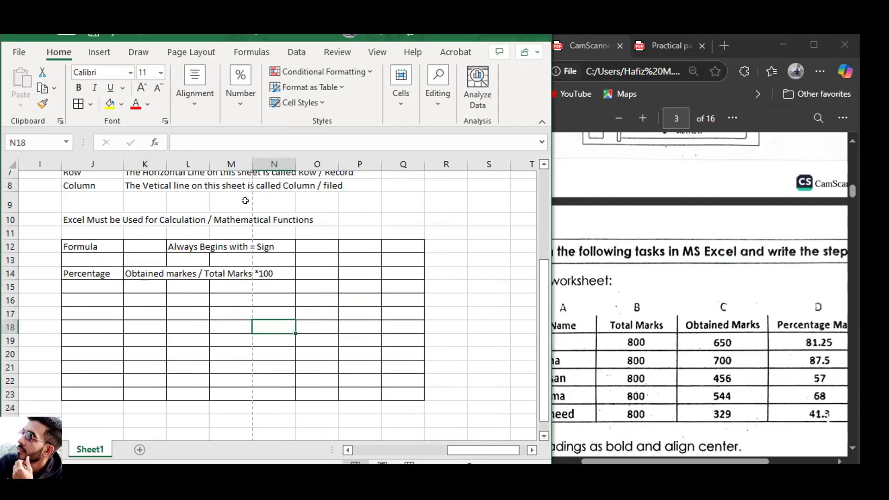
drag(245, 160, 421, 160)
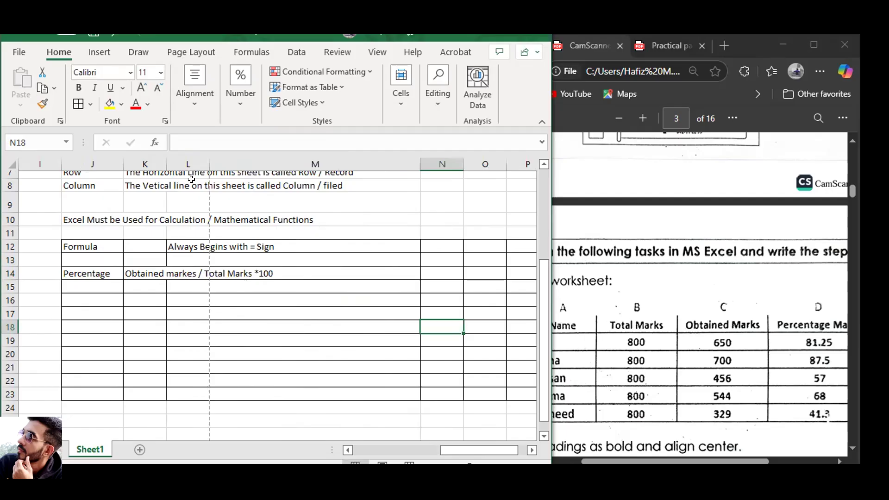
key(ctrl+z)
click(438, 329)
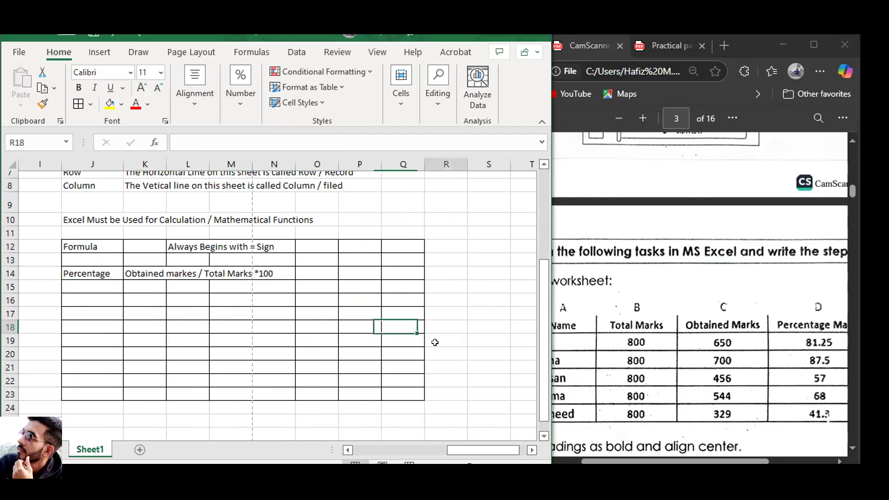
- Select the range K14:N23 in the bordered formula notes
drag(479, 448, 458, 448)
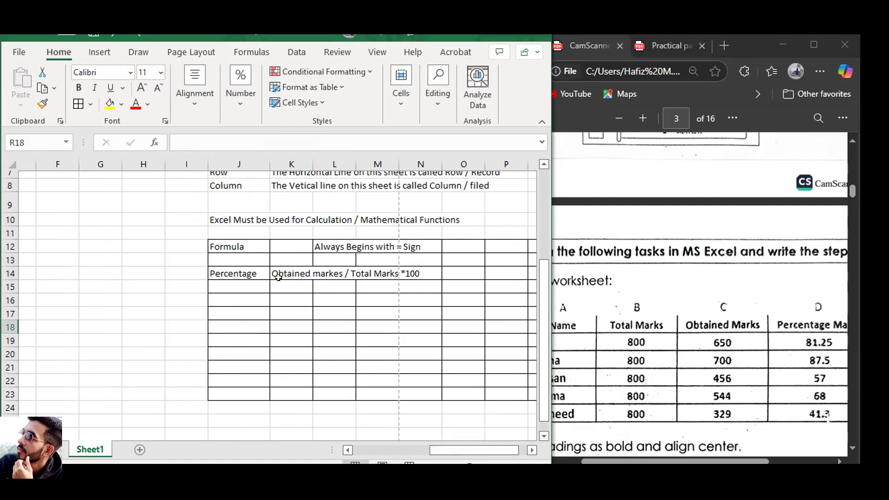
drag(278, 274, 420, 387)
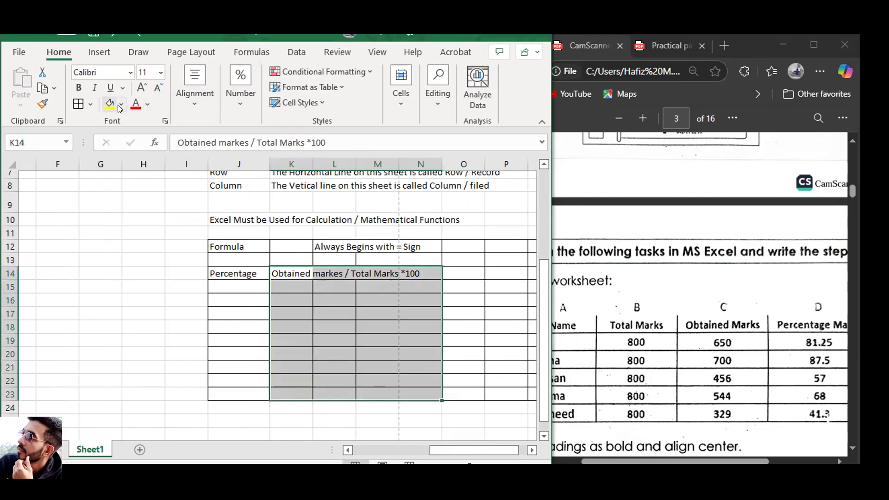